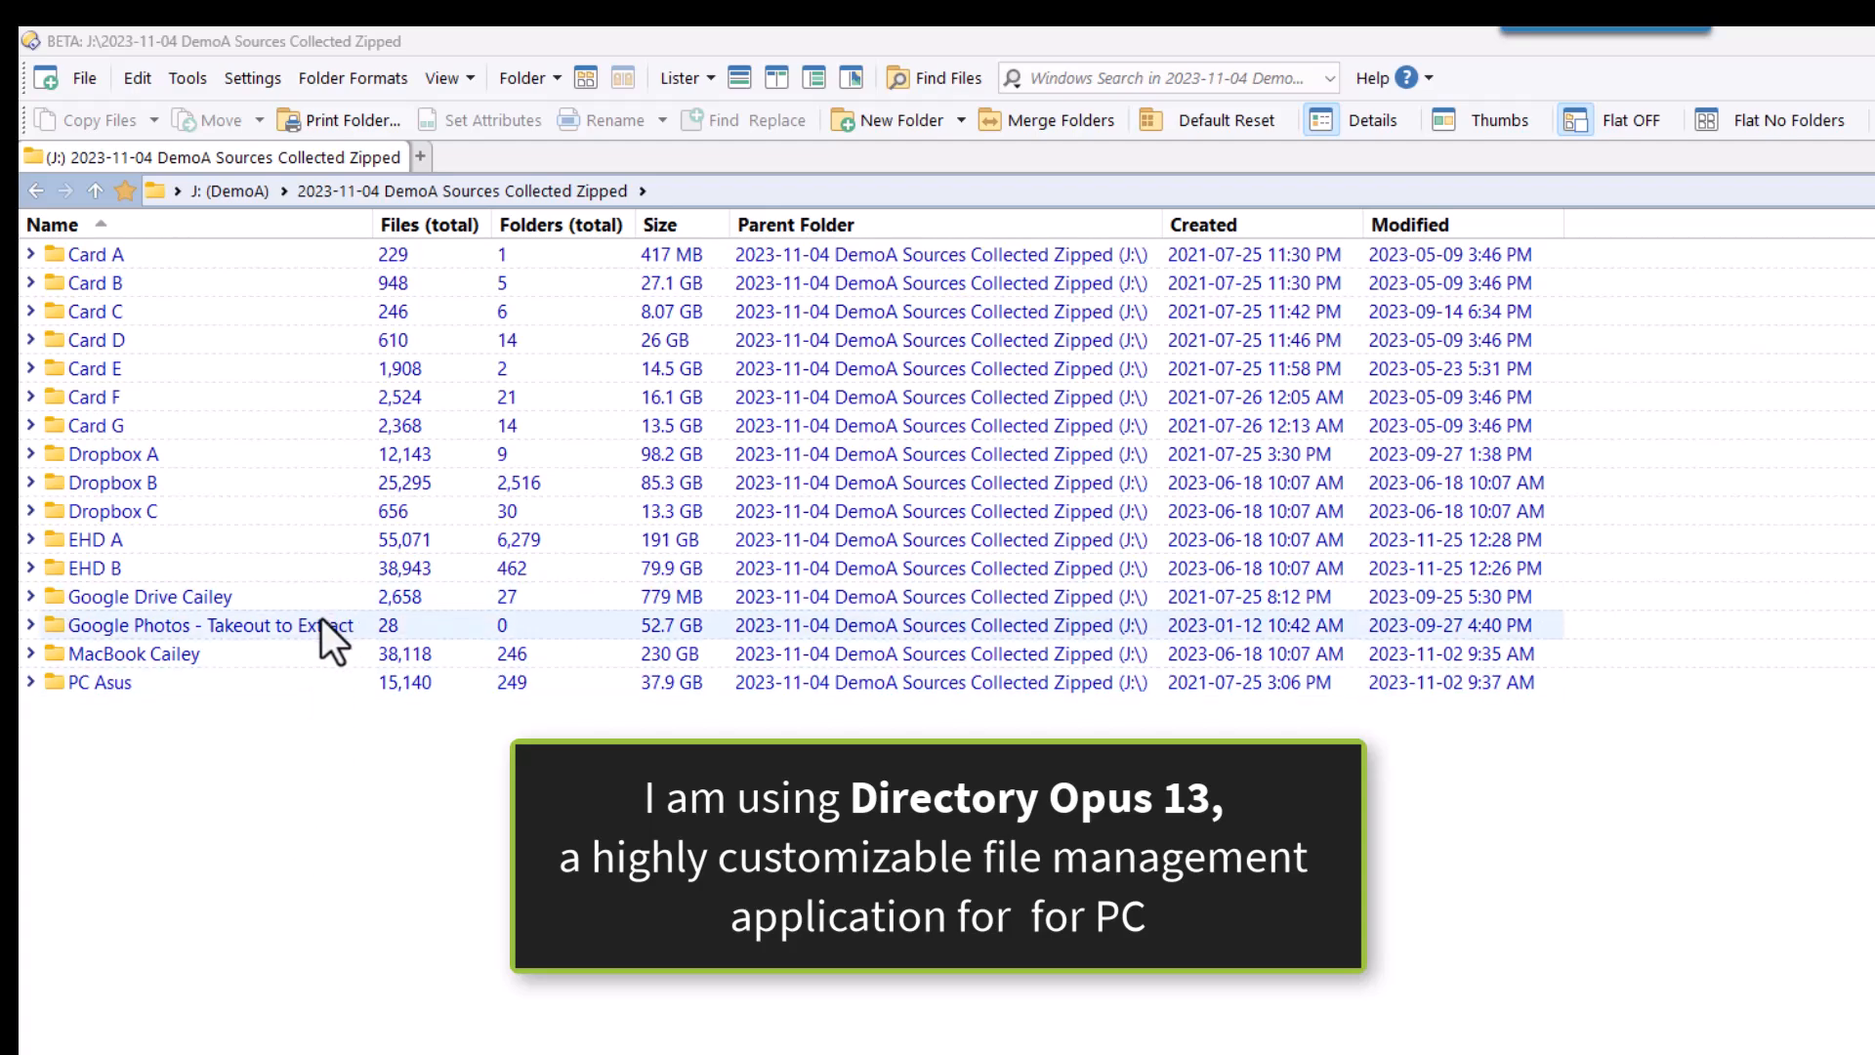
- Extract all zip archives in the Google Photos - Takeout to Extract folder to sub-folders
{"action": "double_click", "coordinate": [321, 621]}
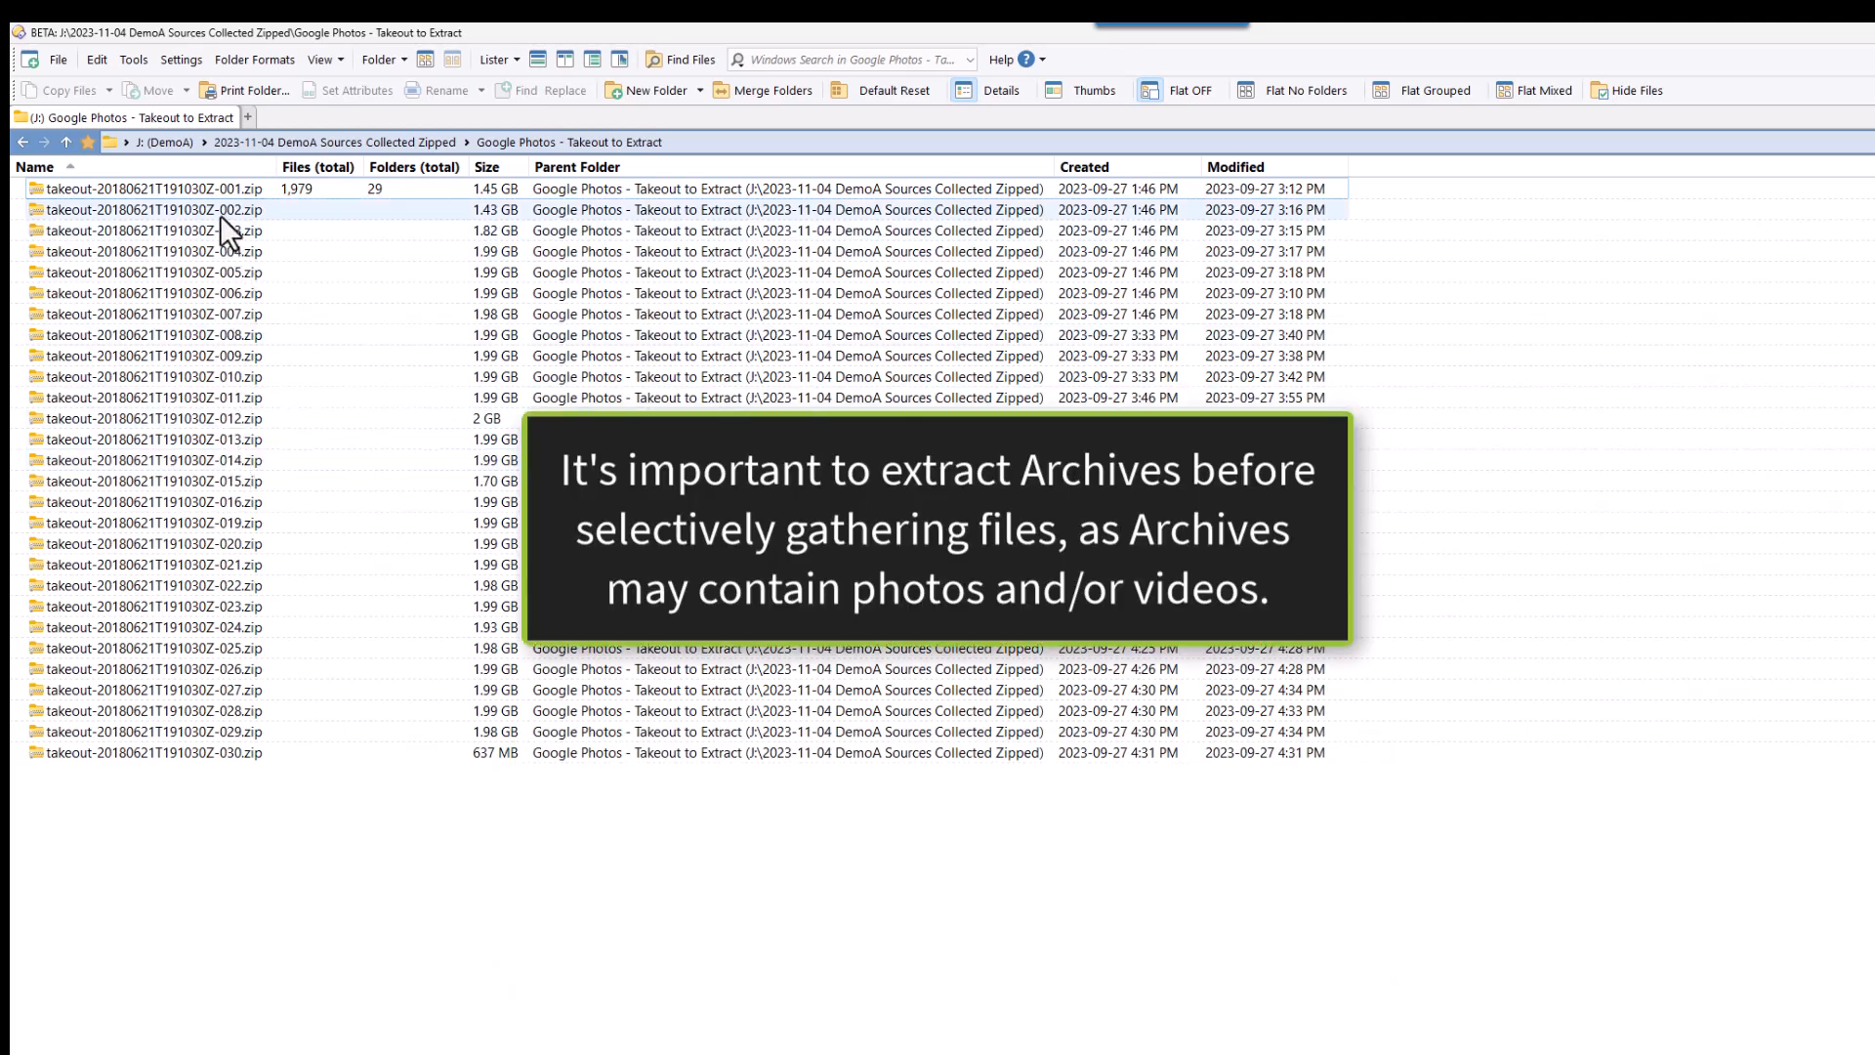
{"action": "left_click", "coordinate": [203, 190]}
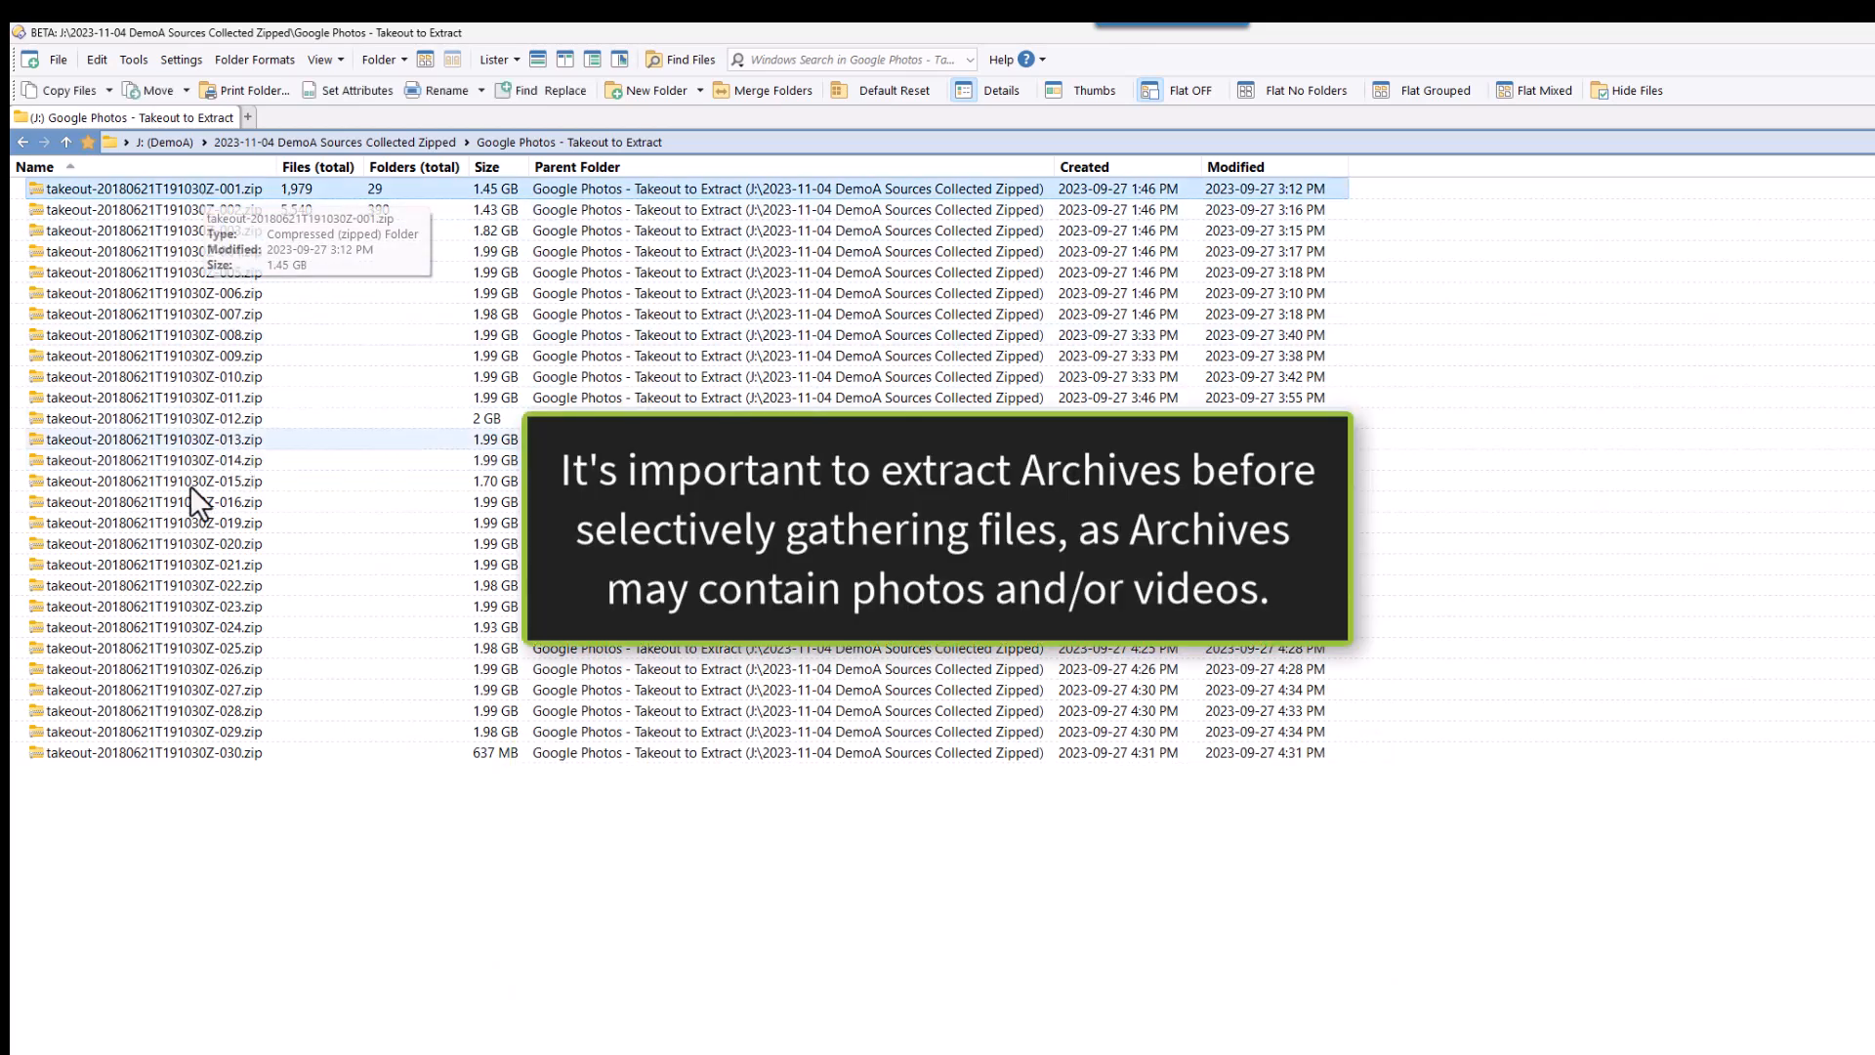
{"action": "left_click", "coordinate": [178, 746], "text": "shift"}
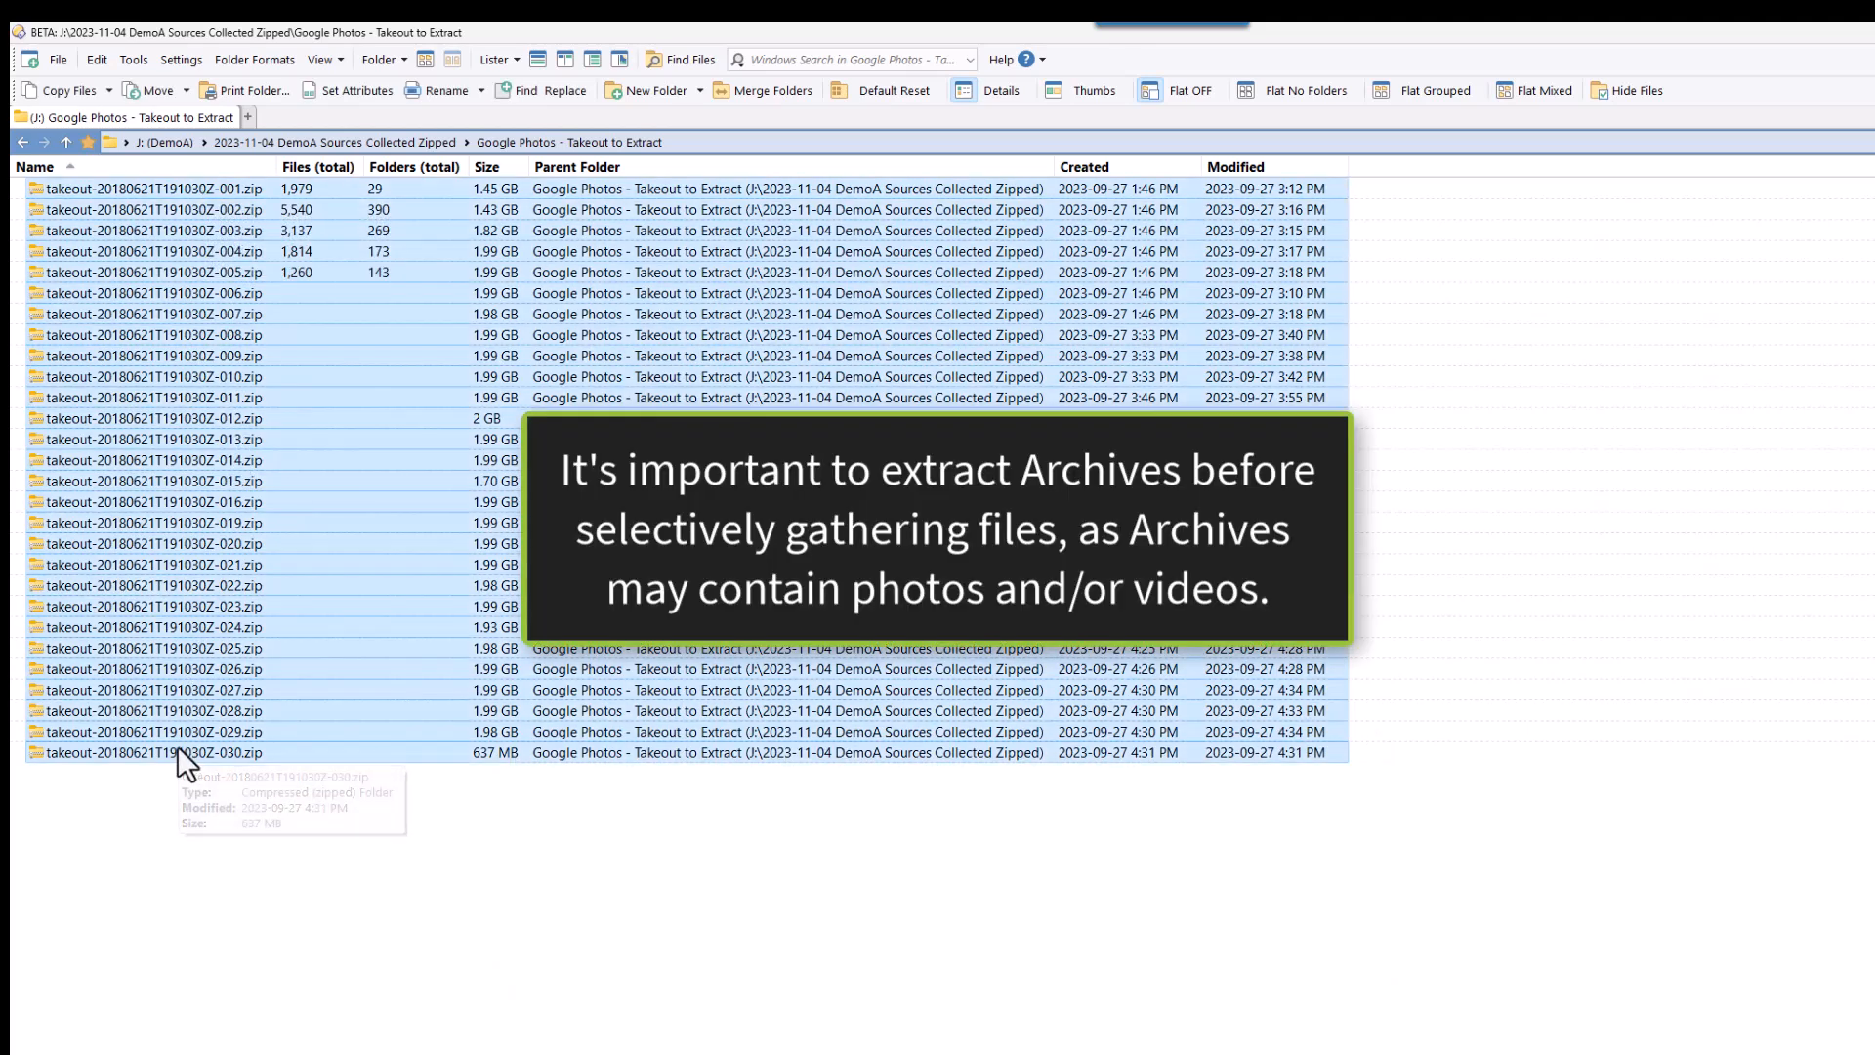
{"action": "right_click", "coordinate": [178, 355]}
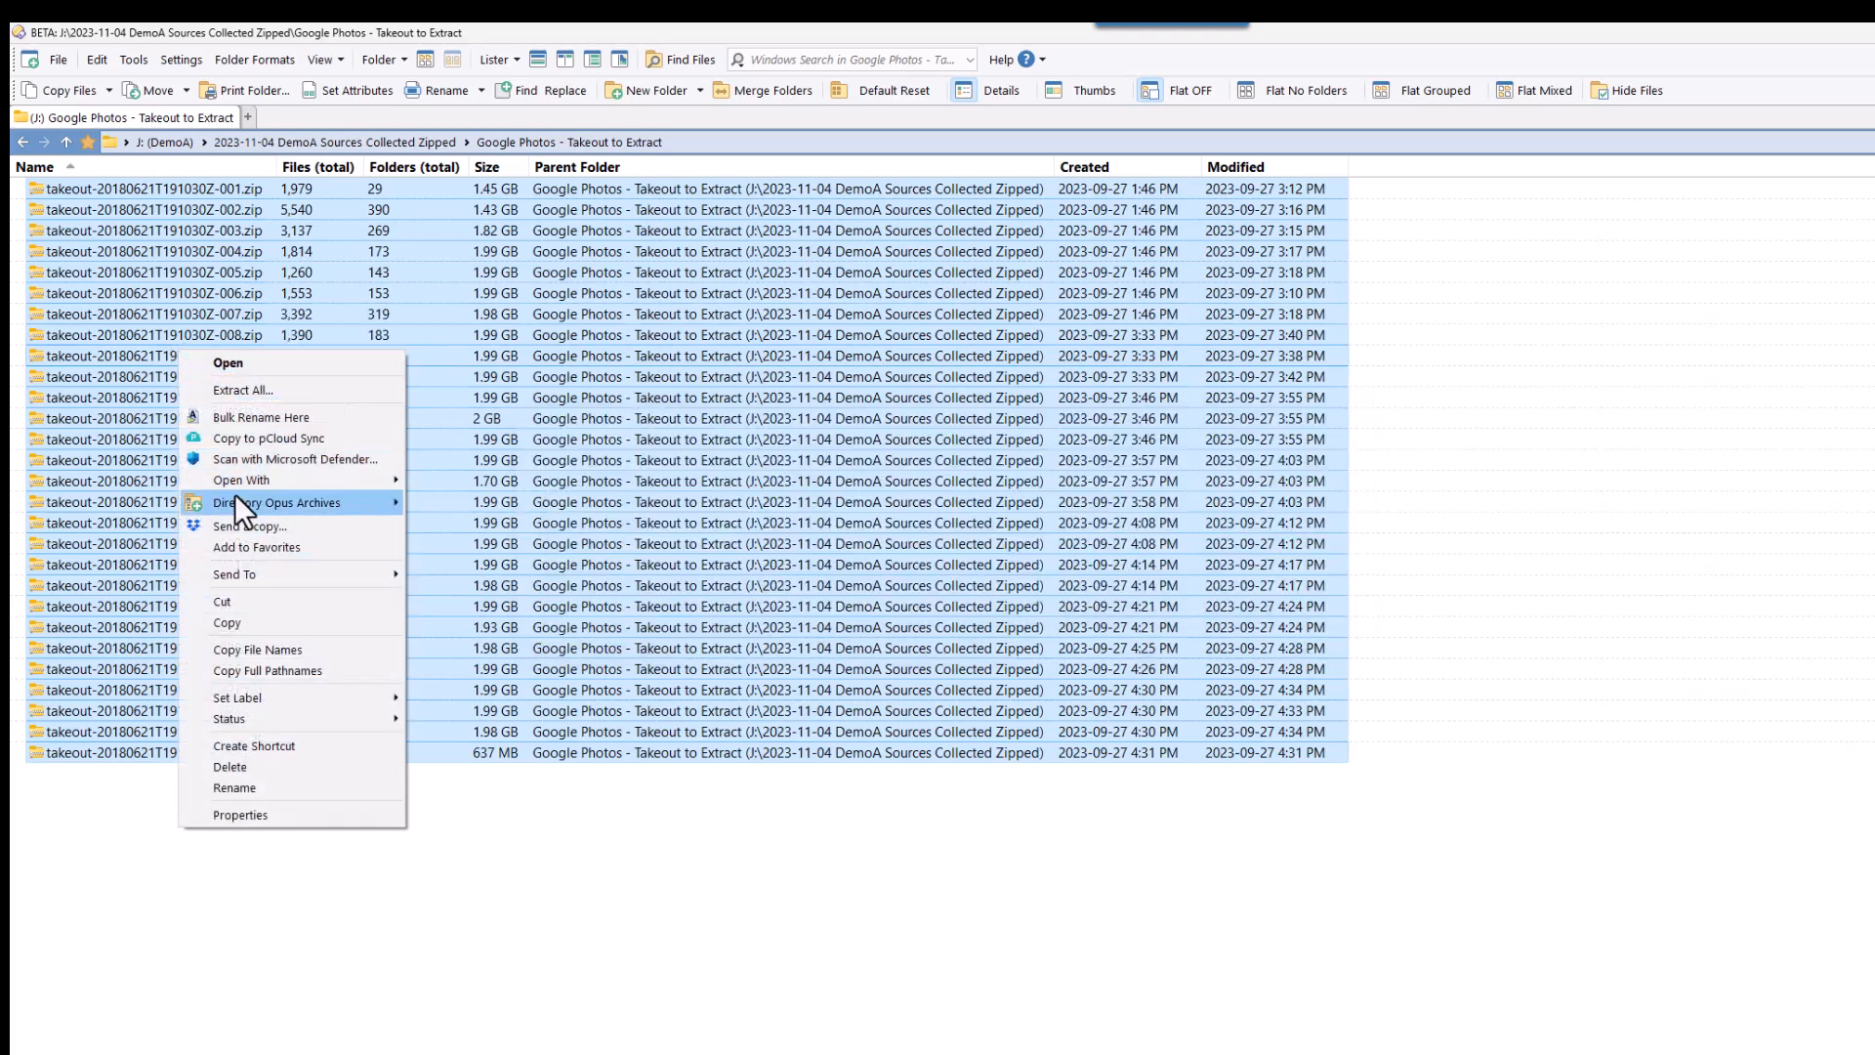
{"action": "mouse_move", "coordinate": [352, 506]}
{"action": "left_click", "coordinate": [460, 552]}
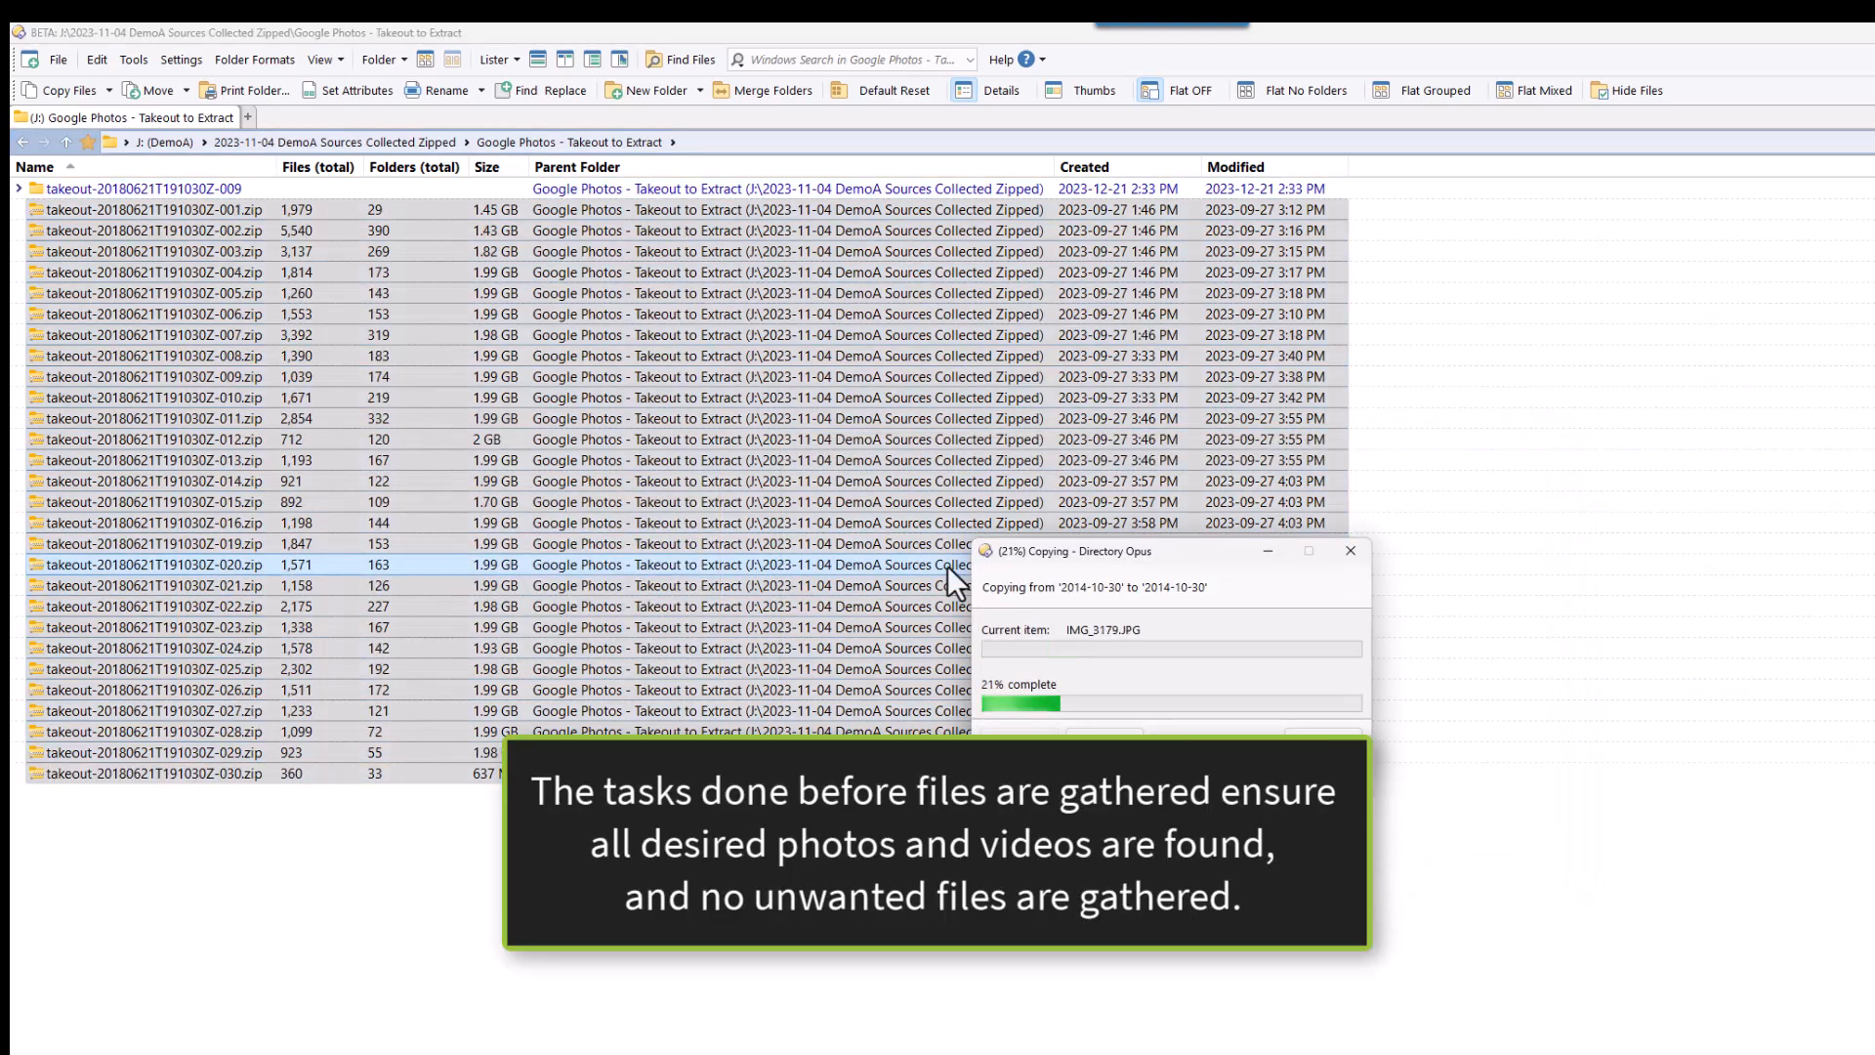
{"action": "left_click_drag", "start_coordinate": [1177, 548], "coordinate": [828, 320]}
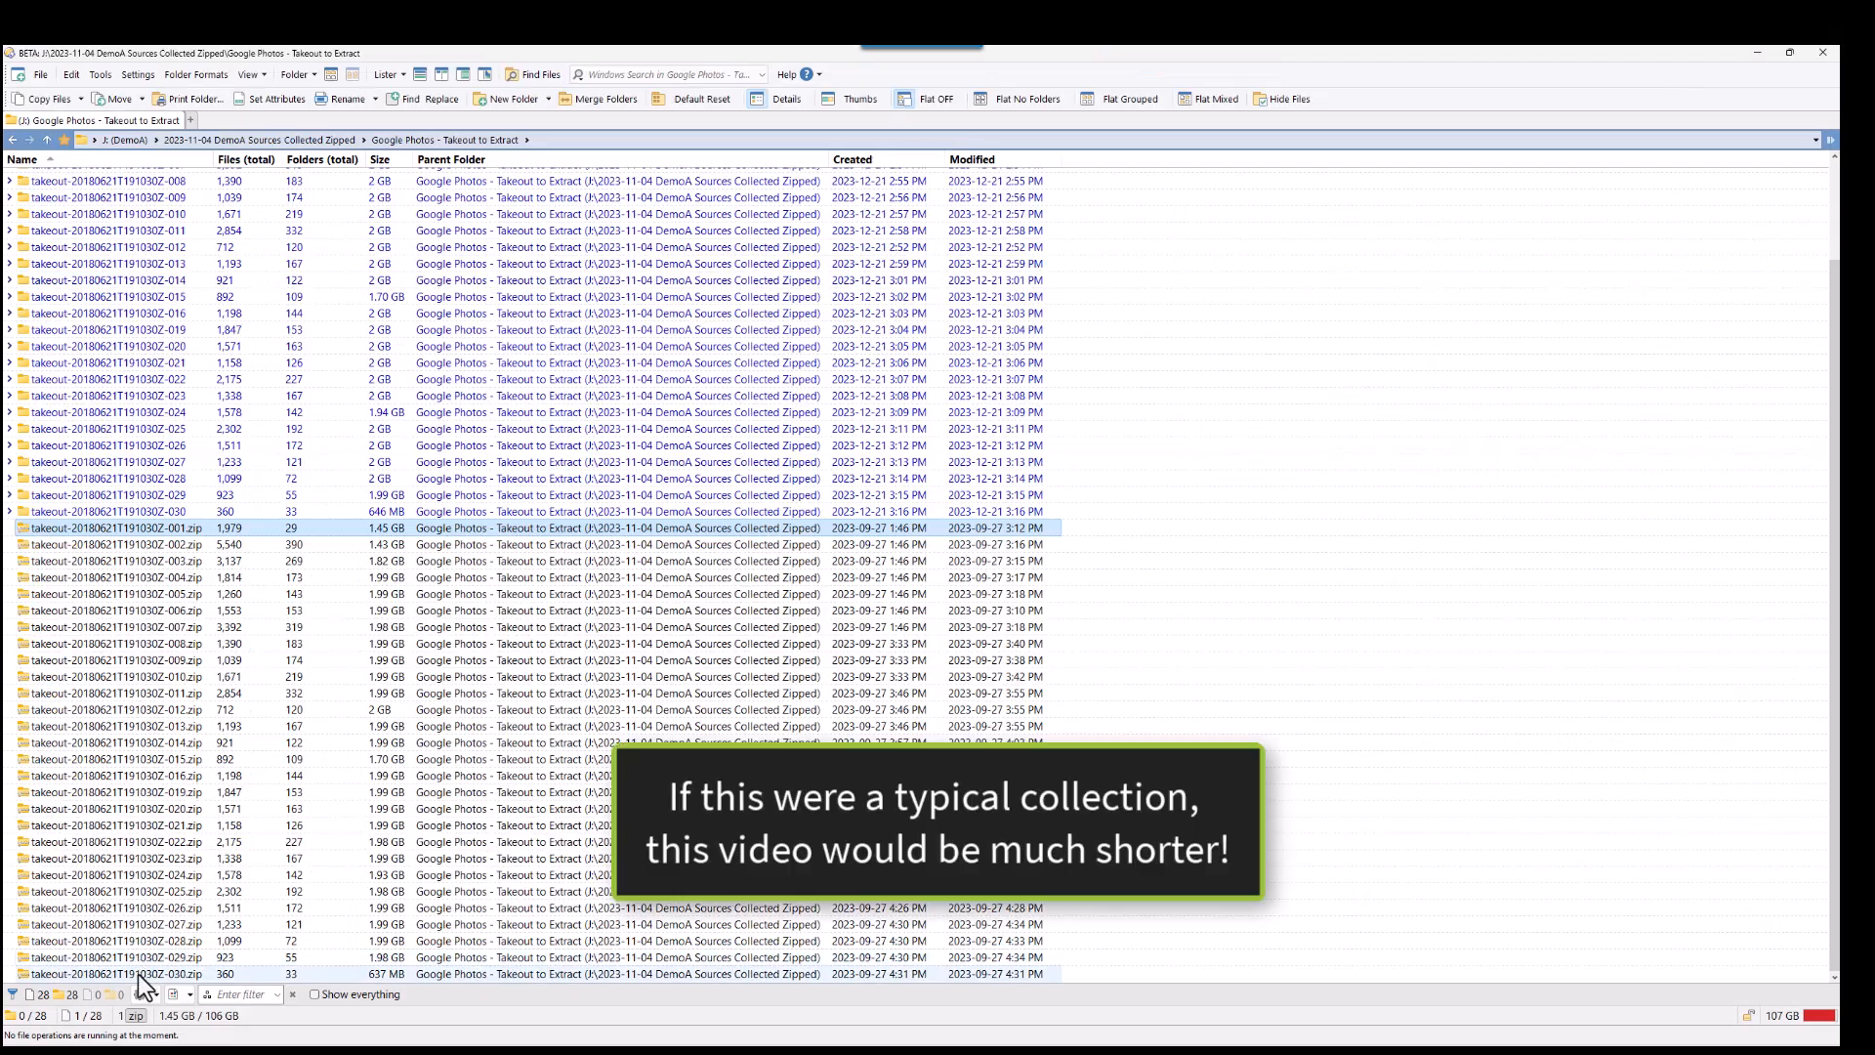
- Permanently delete all the original takeout zip files, from 001 to 030, keeping the extracted folders
{"action": "left_click", "coordinate": [137, 975], "text": "shift"}
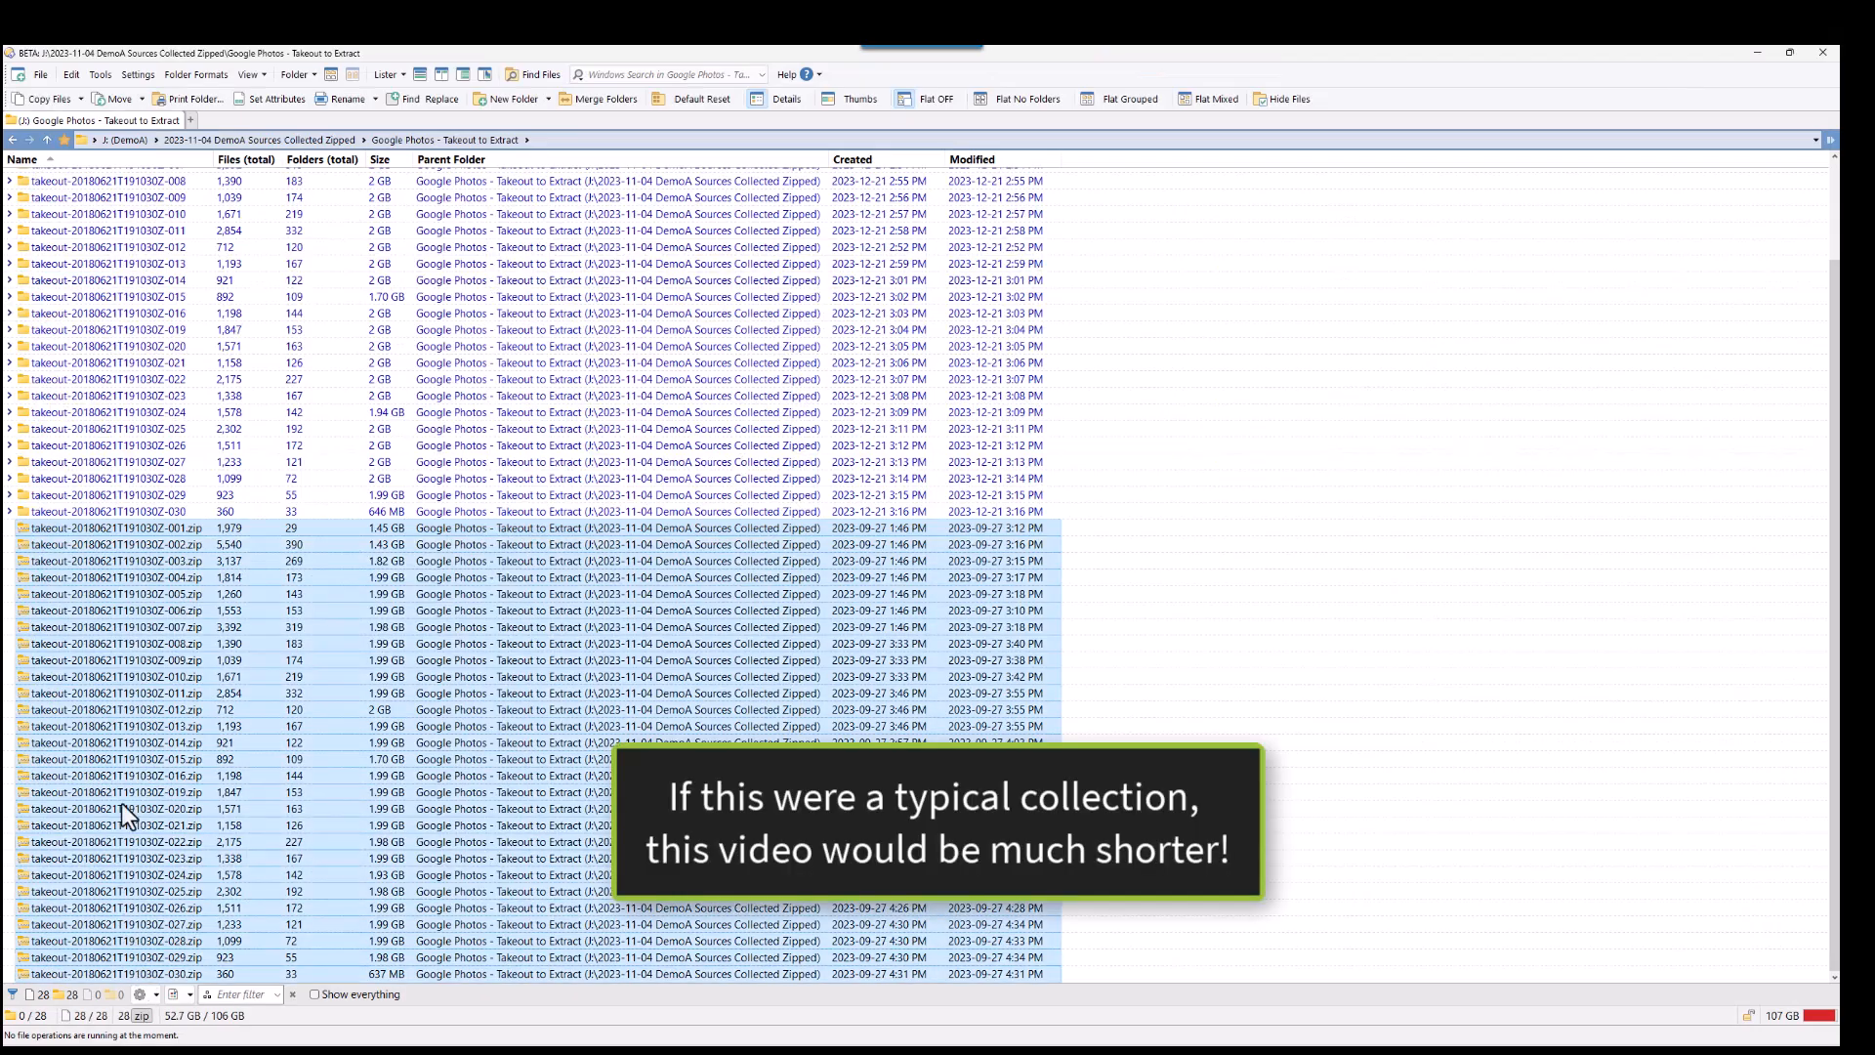
{"action": "scroll", "coordinate": [178, 646], "scroll_direction": "up", "scroll_amount": 2}
{"action": "key", "text": "Delete"}
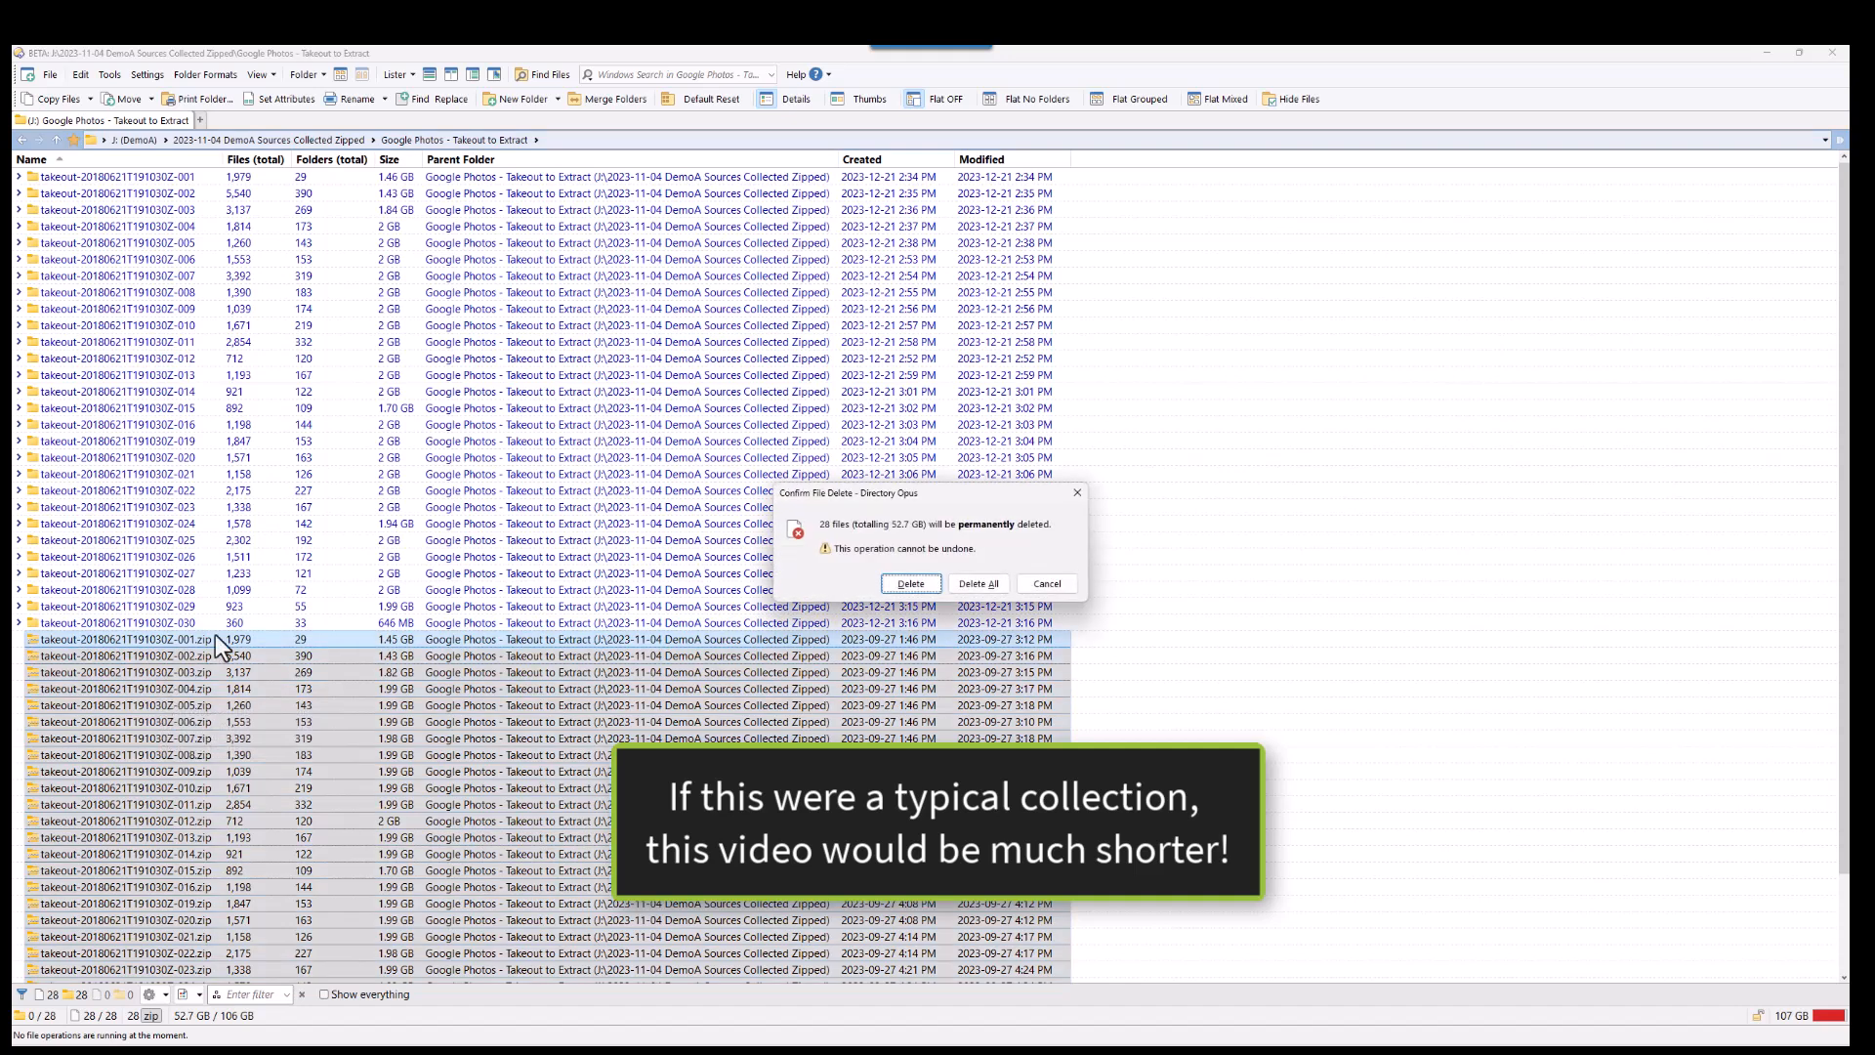
{"action": "left_click", "coordinate": [959, 582]}
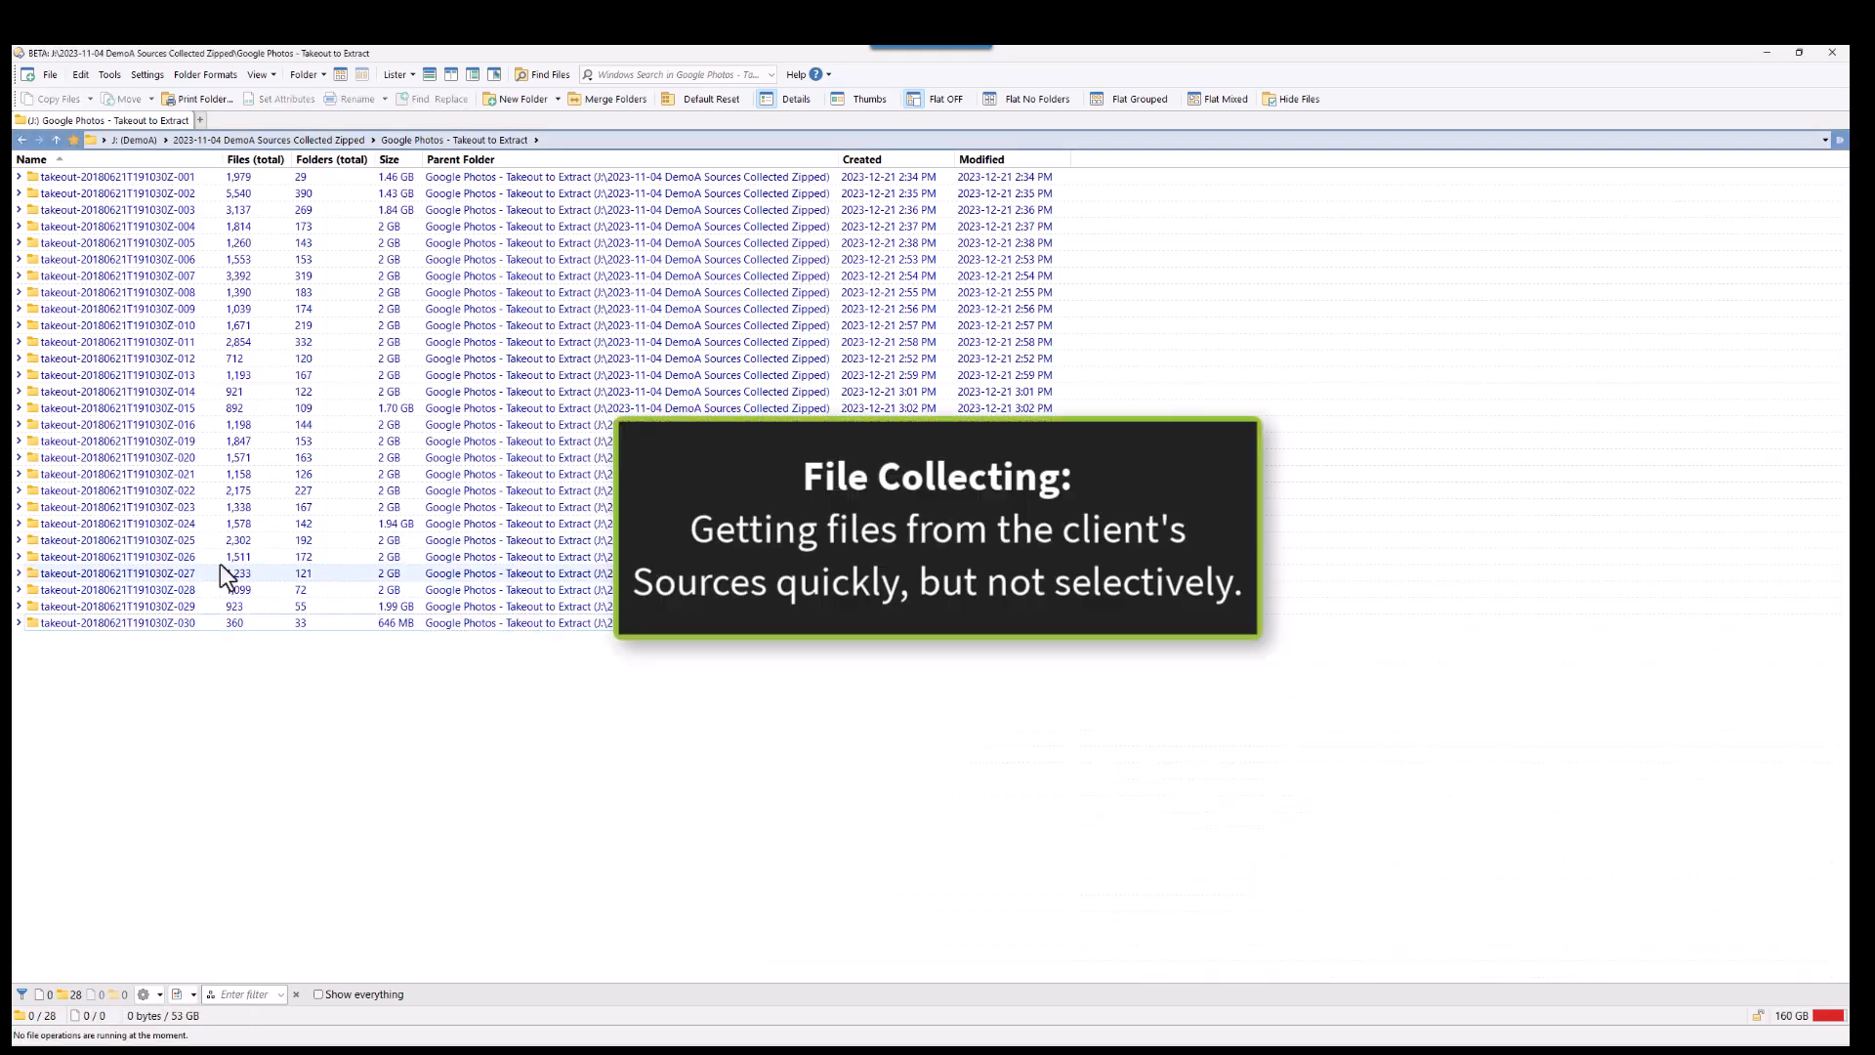
- List everything inside Files Collected in flat view without folders, filtered to show only .zip files
{"action": "key", "text": "BackSpace"}
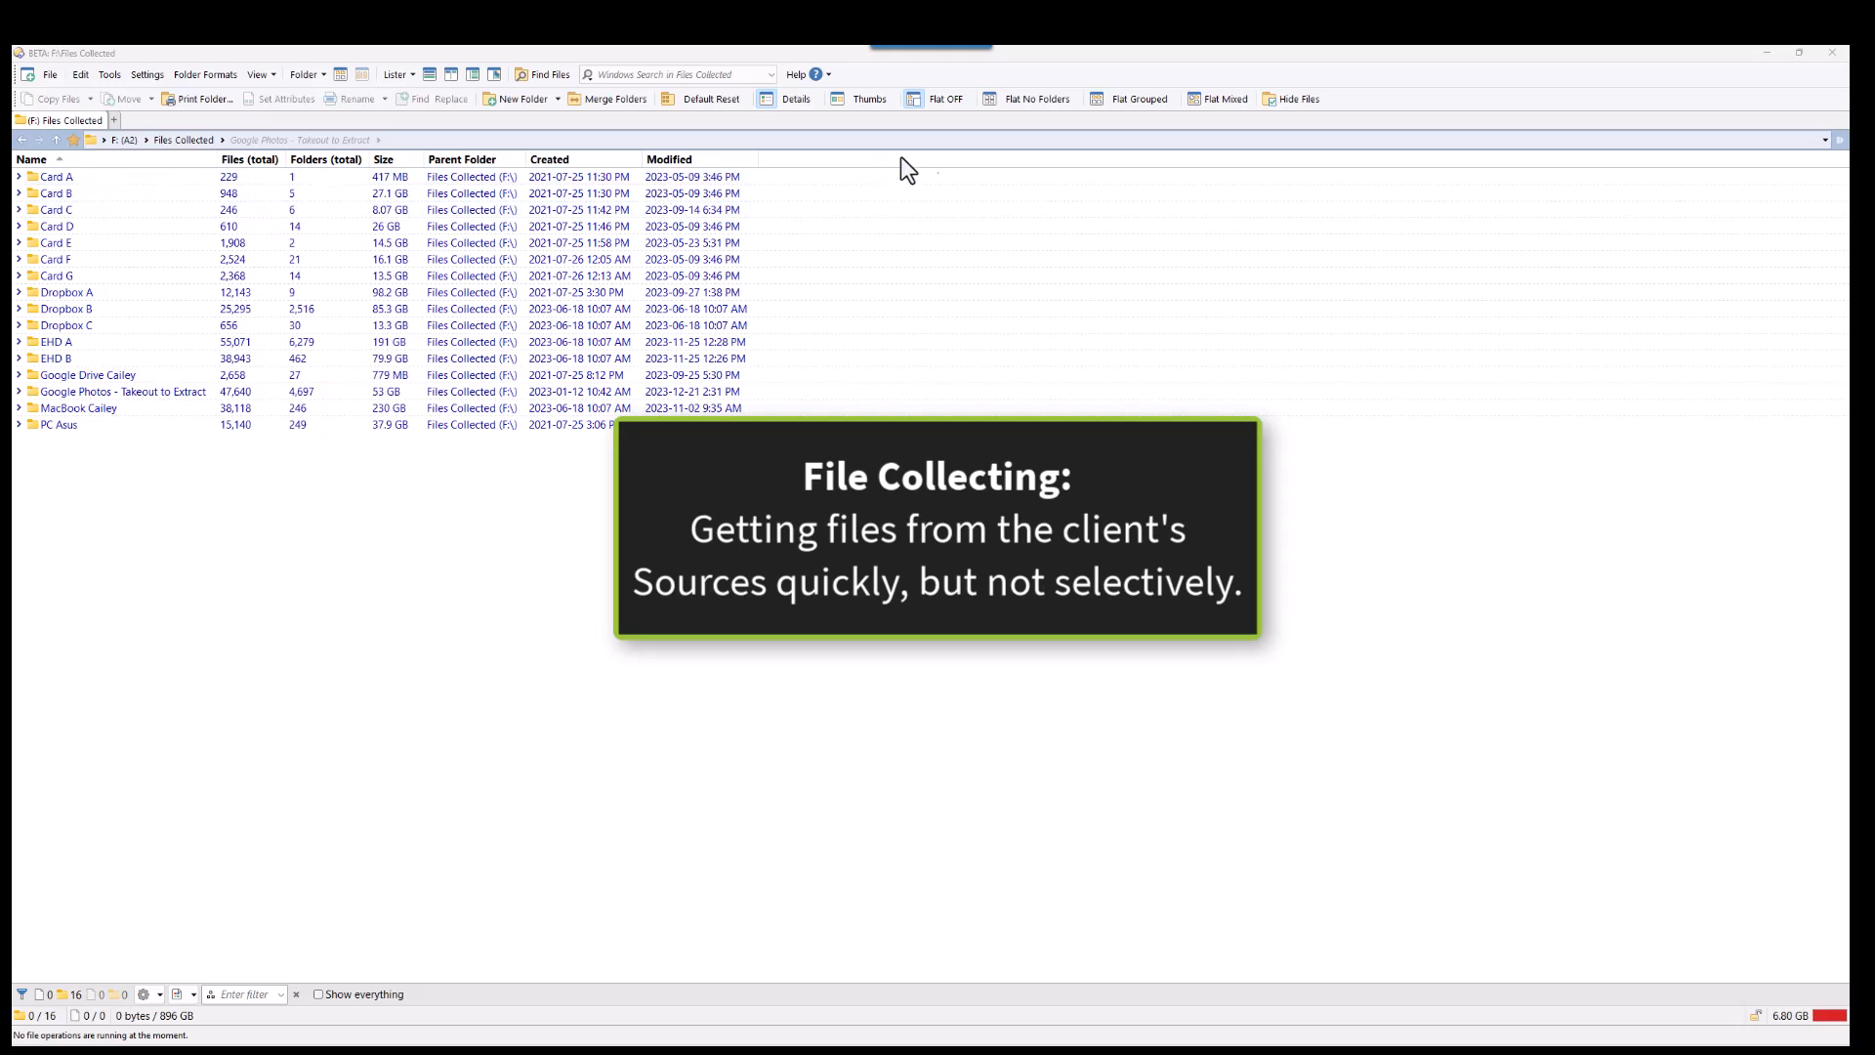
{"action": "left_click", "coordinate": [989, 99]}
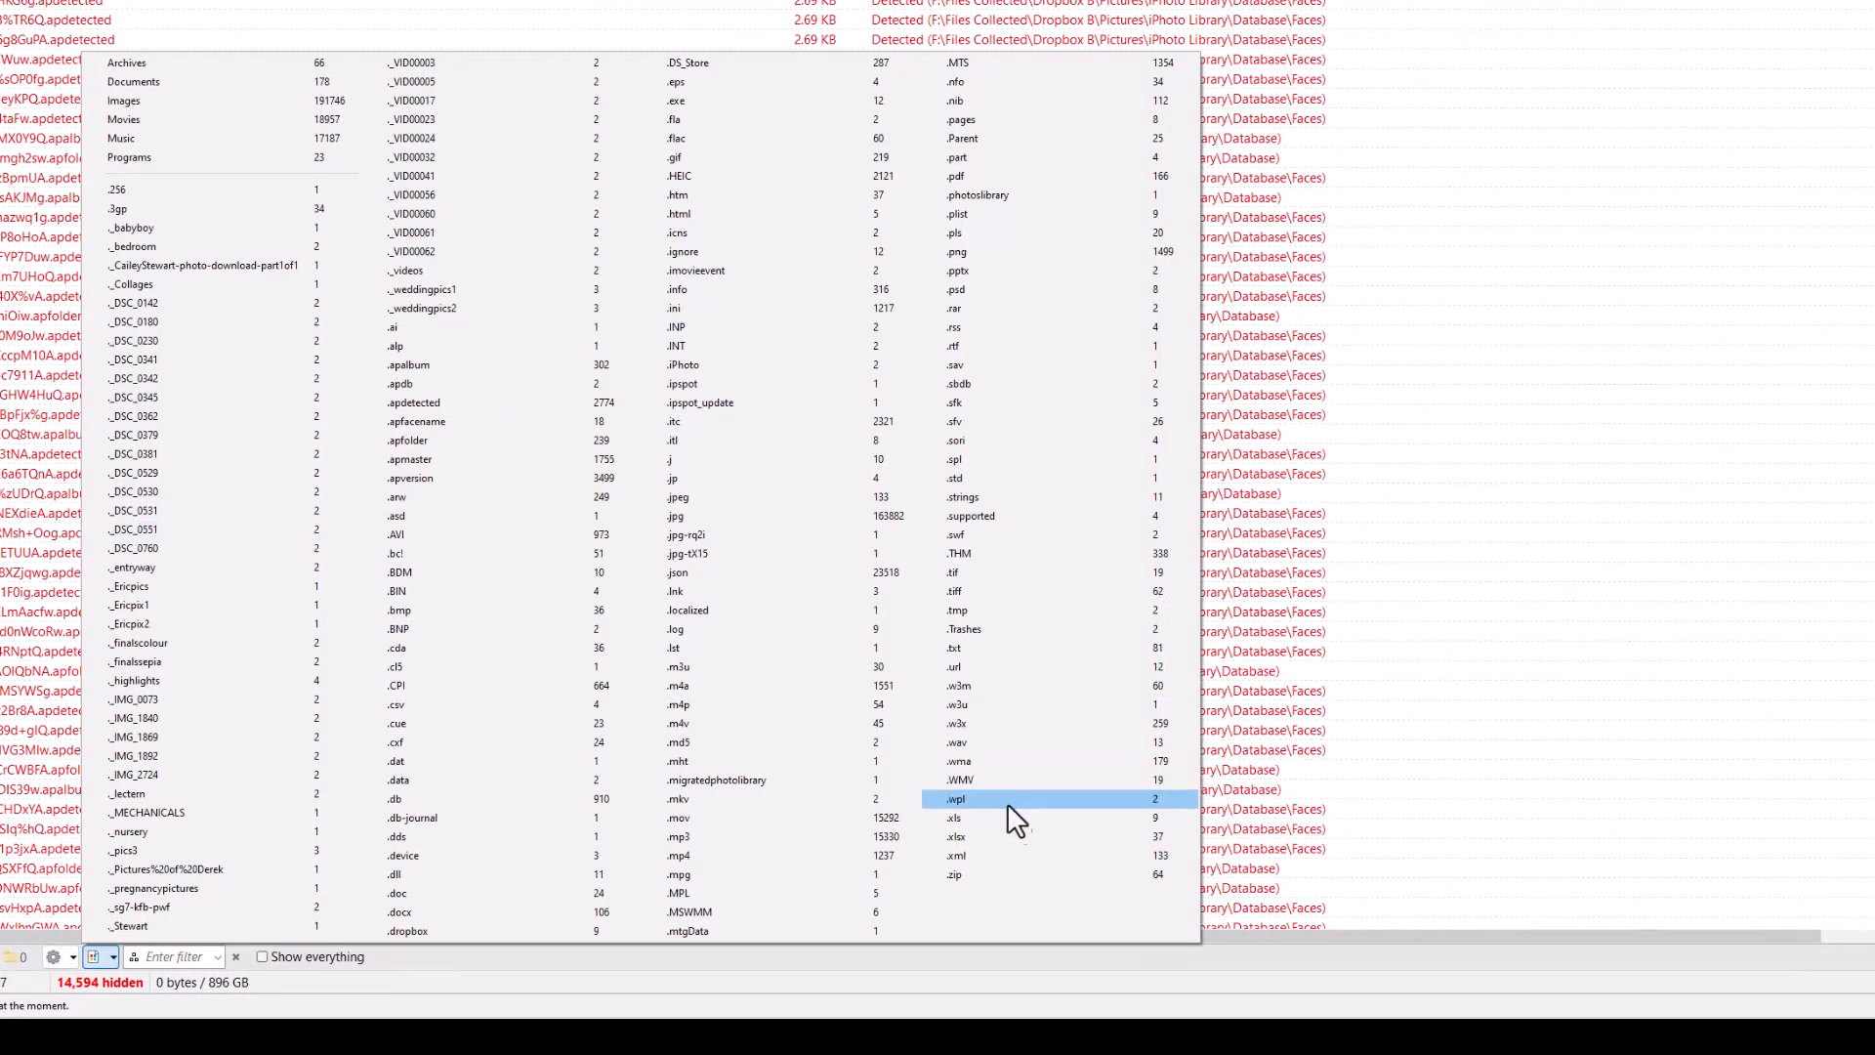
{"action": "left_click", "coordinate": [1074, 873]}
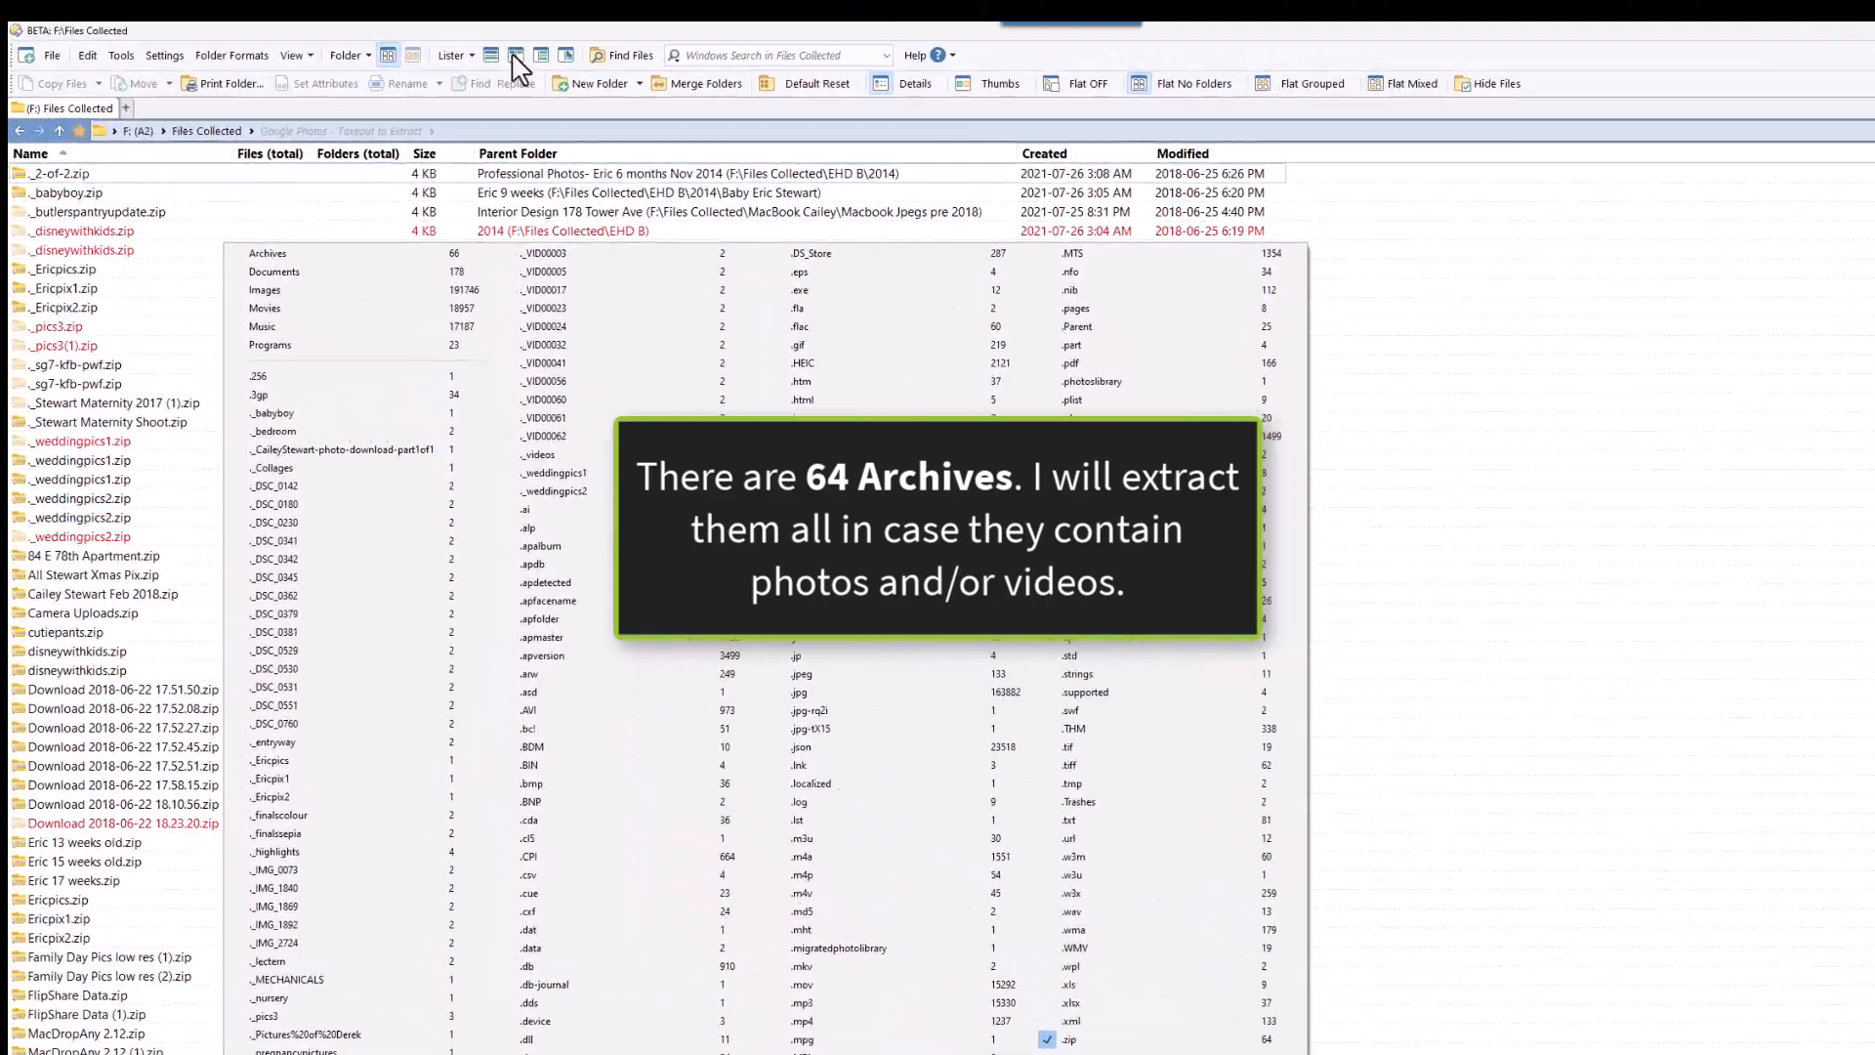
- In a second, side-by-side file display, create a folder named "Archives to Extract" at the root of drive F: and open it
{"action": "left_click", "coordinate": [515, 56]}
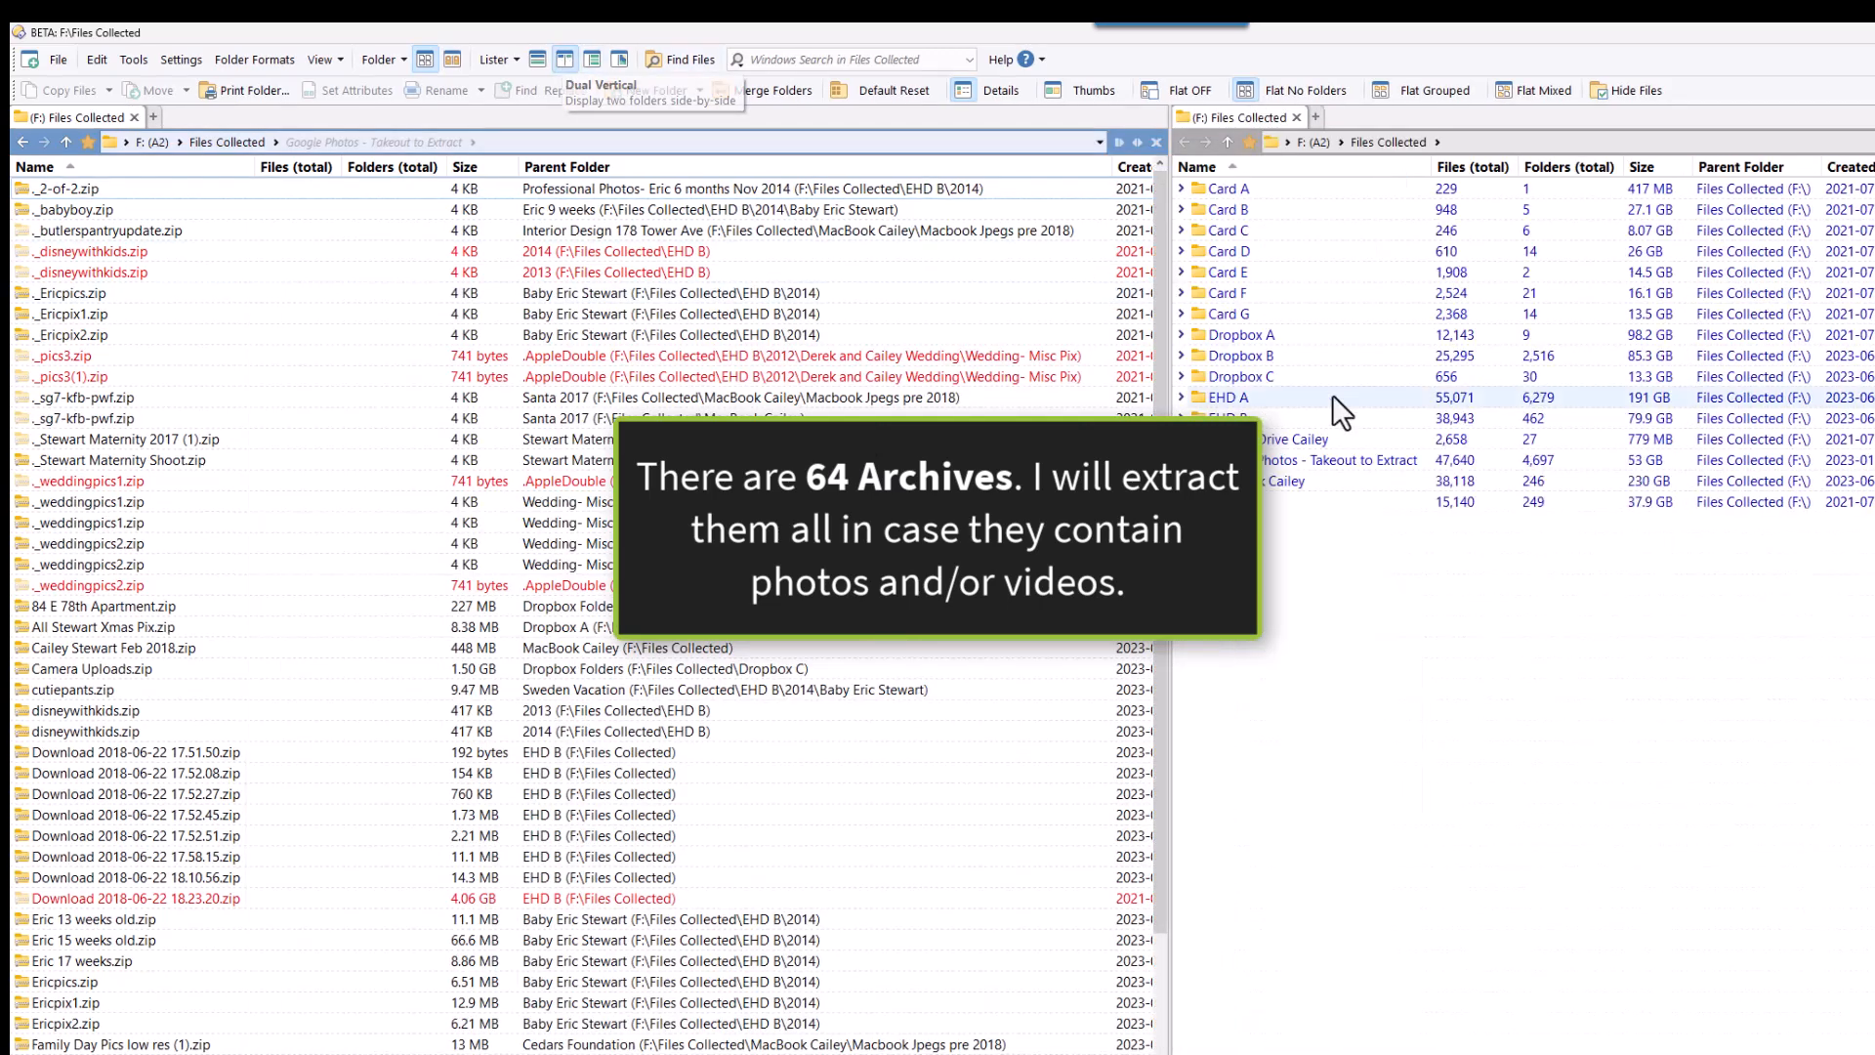
{"action": "left_click", "coordinate": [1310, 143]}
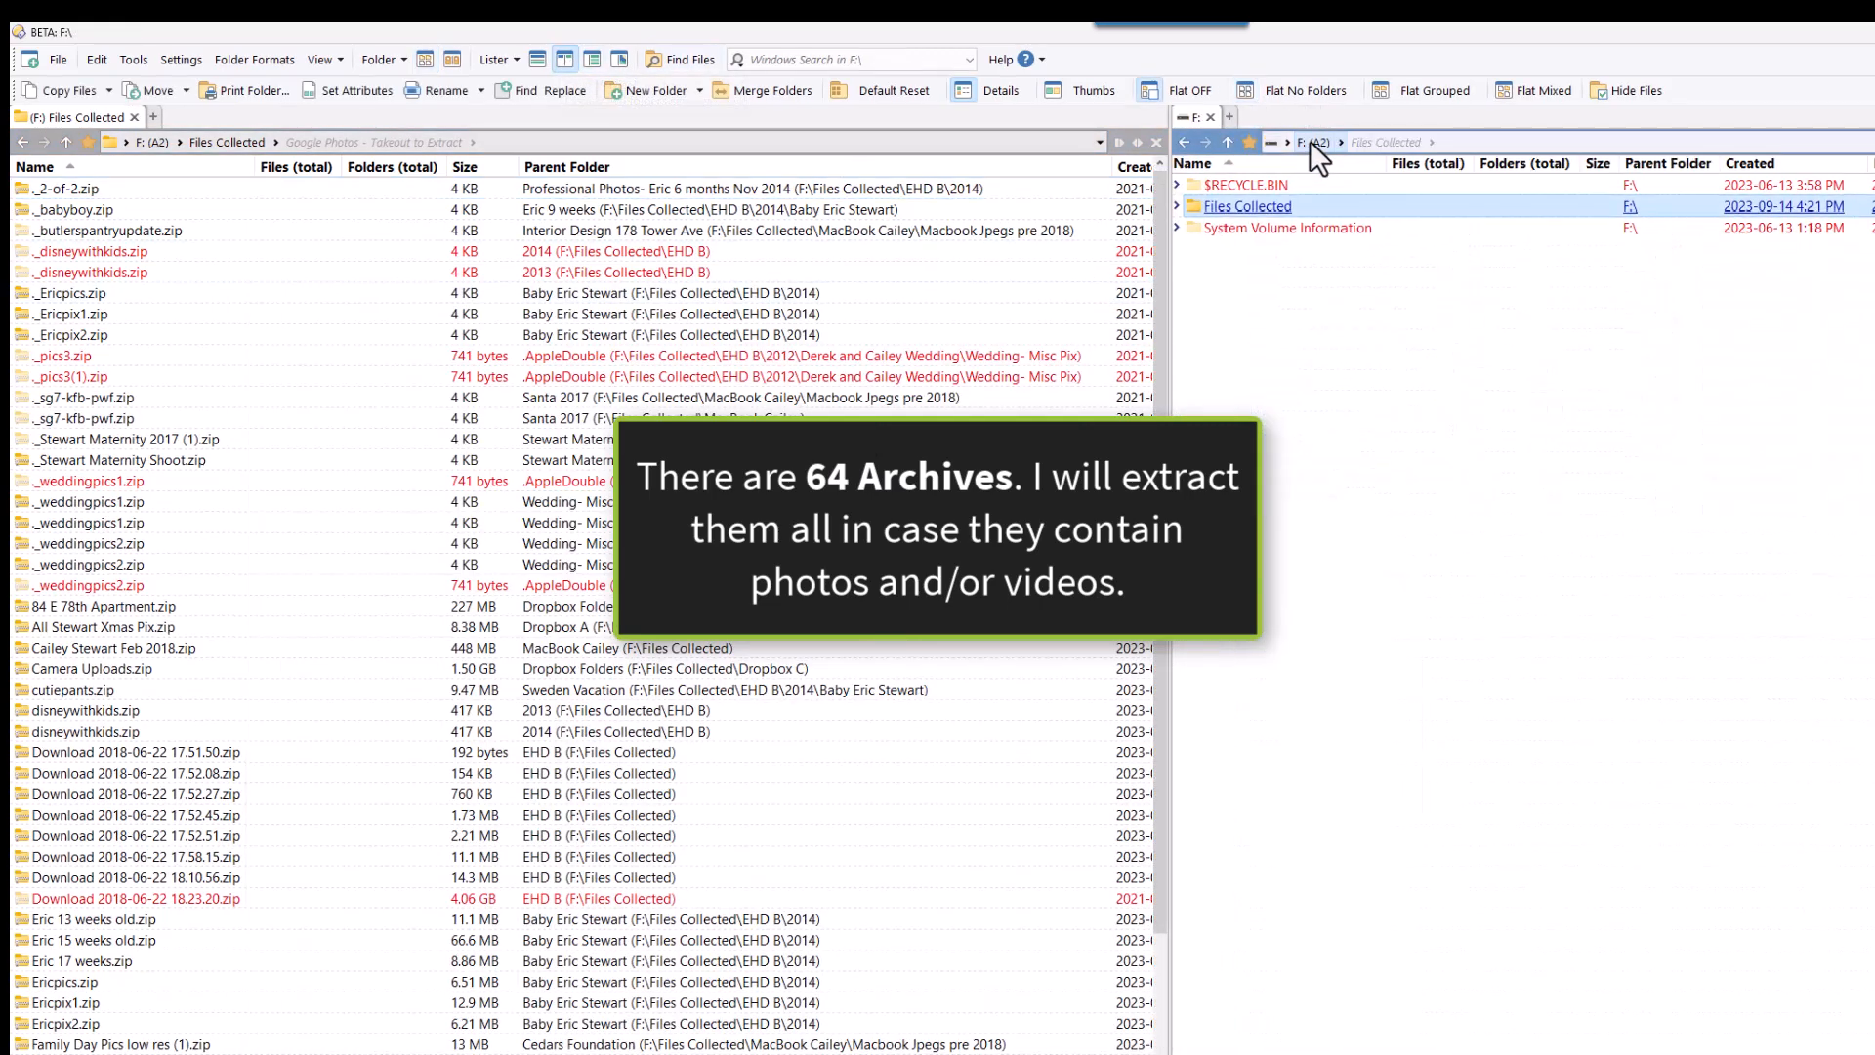
{"action": "left_click", "coordinate": [635, 86]}
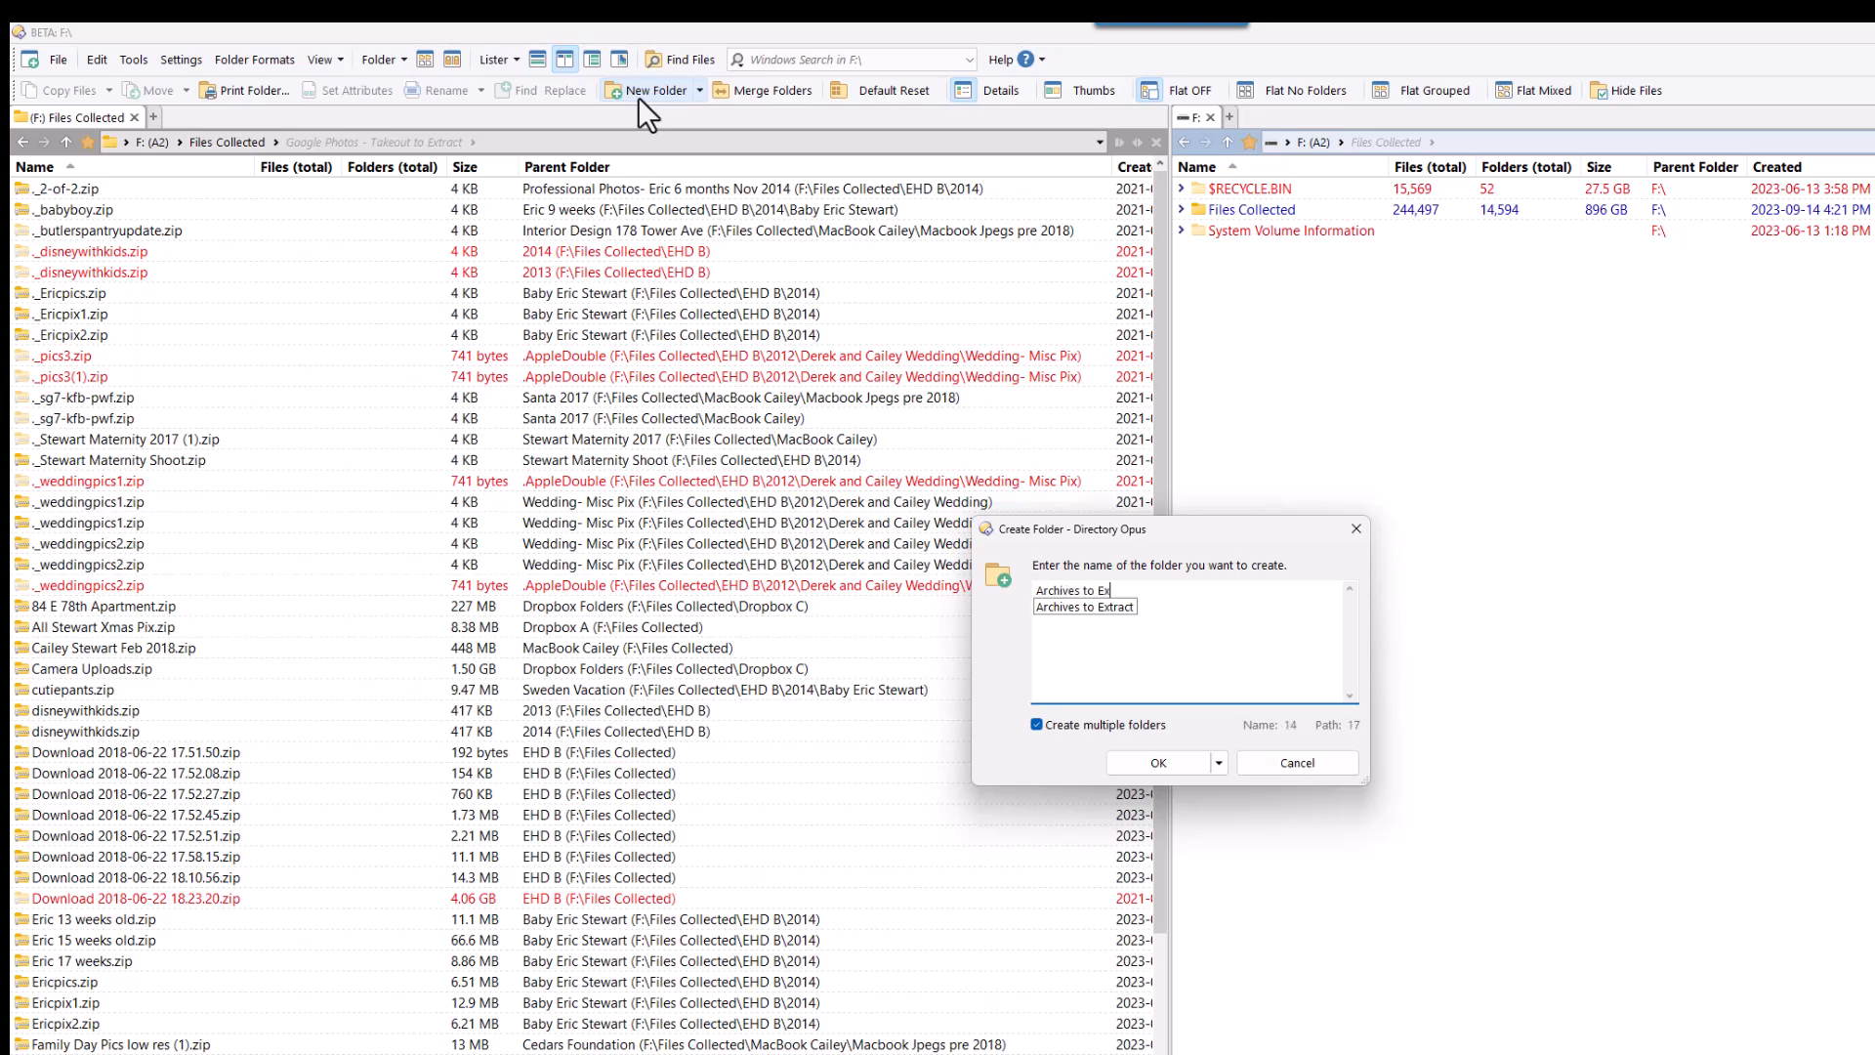
{"action": "type", "text": "Archives to Extract"}
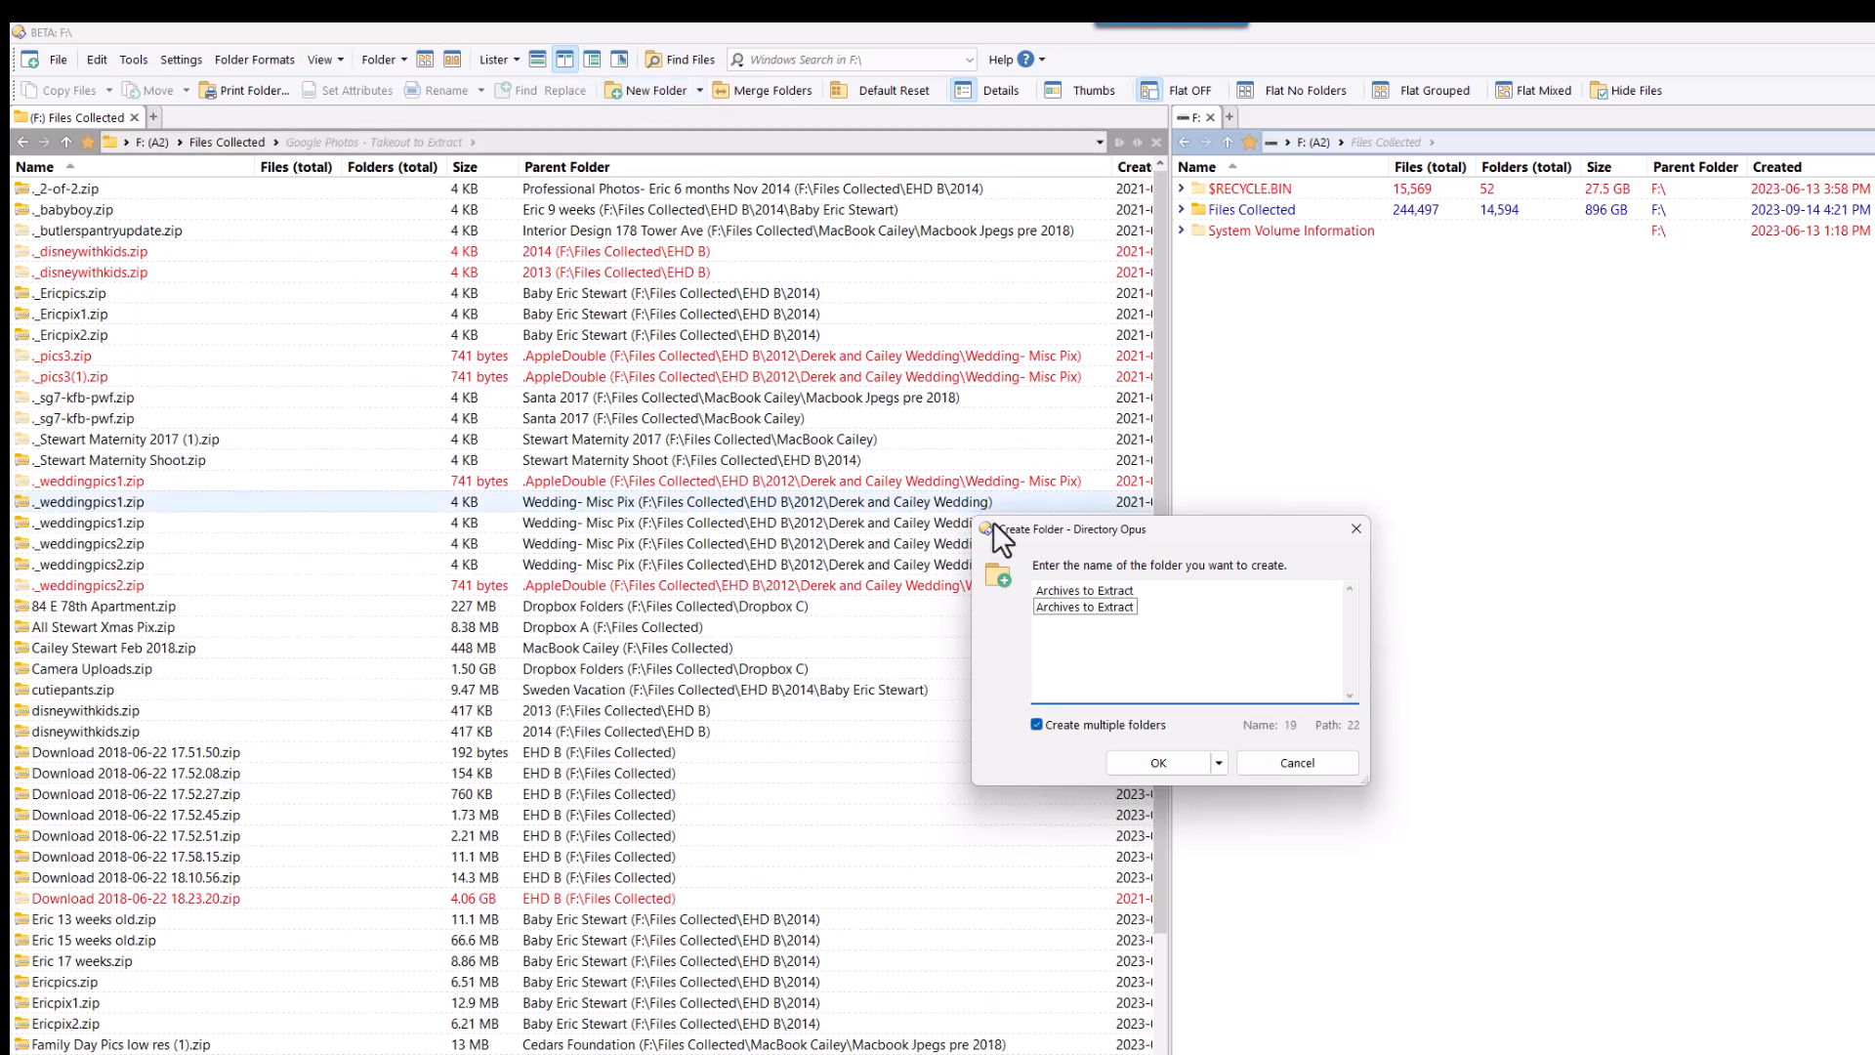
{"action": "left_click", "coordinate": [1132, 770]}
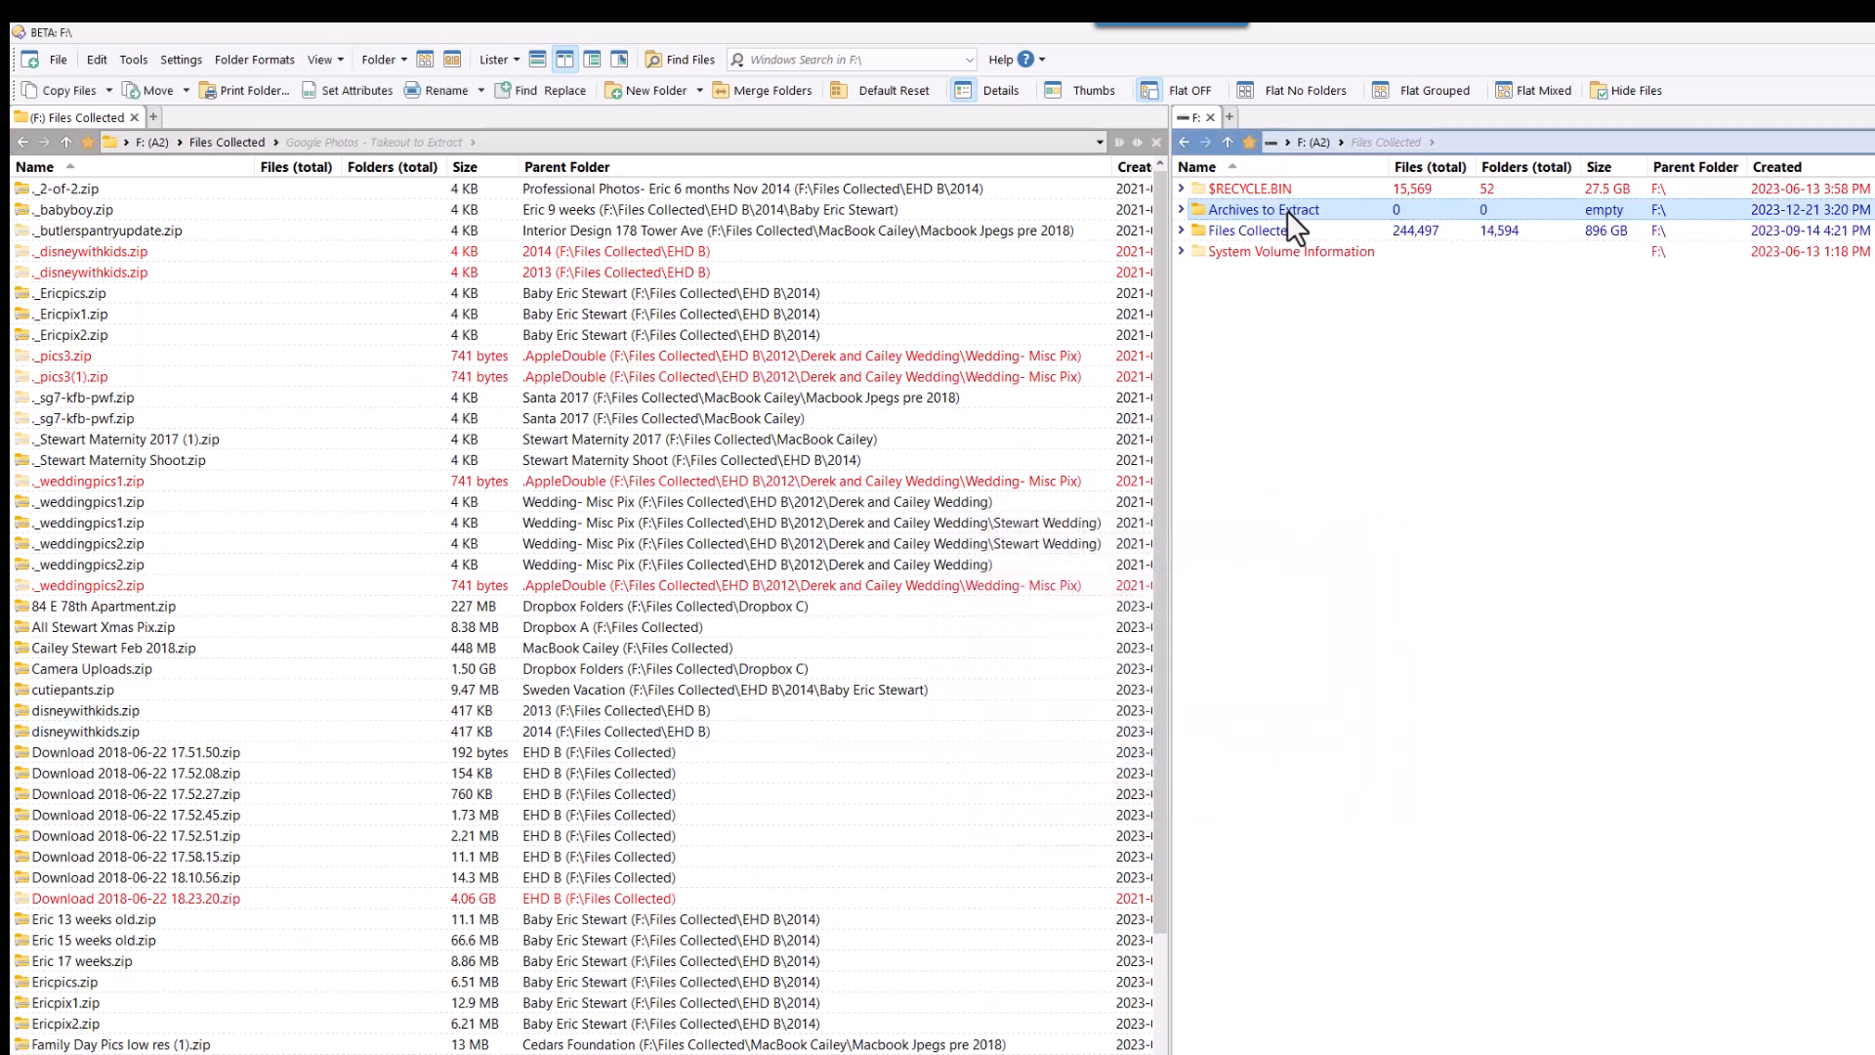
{"action": "double_click", "coordinate": [1287, 206]}
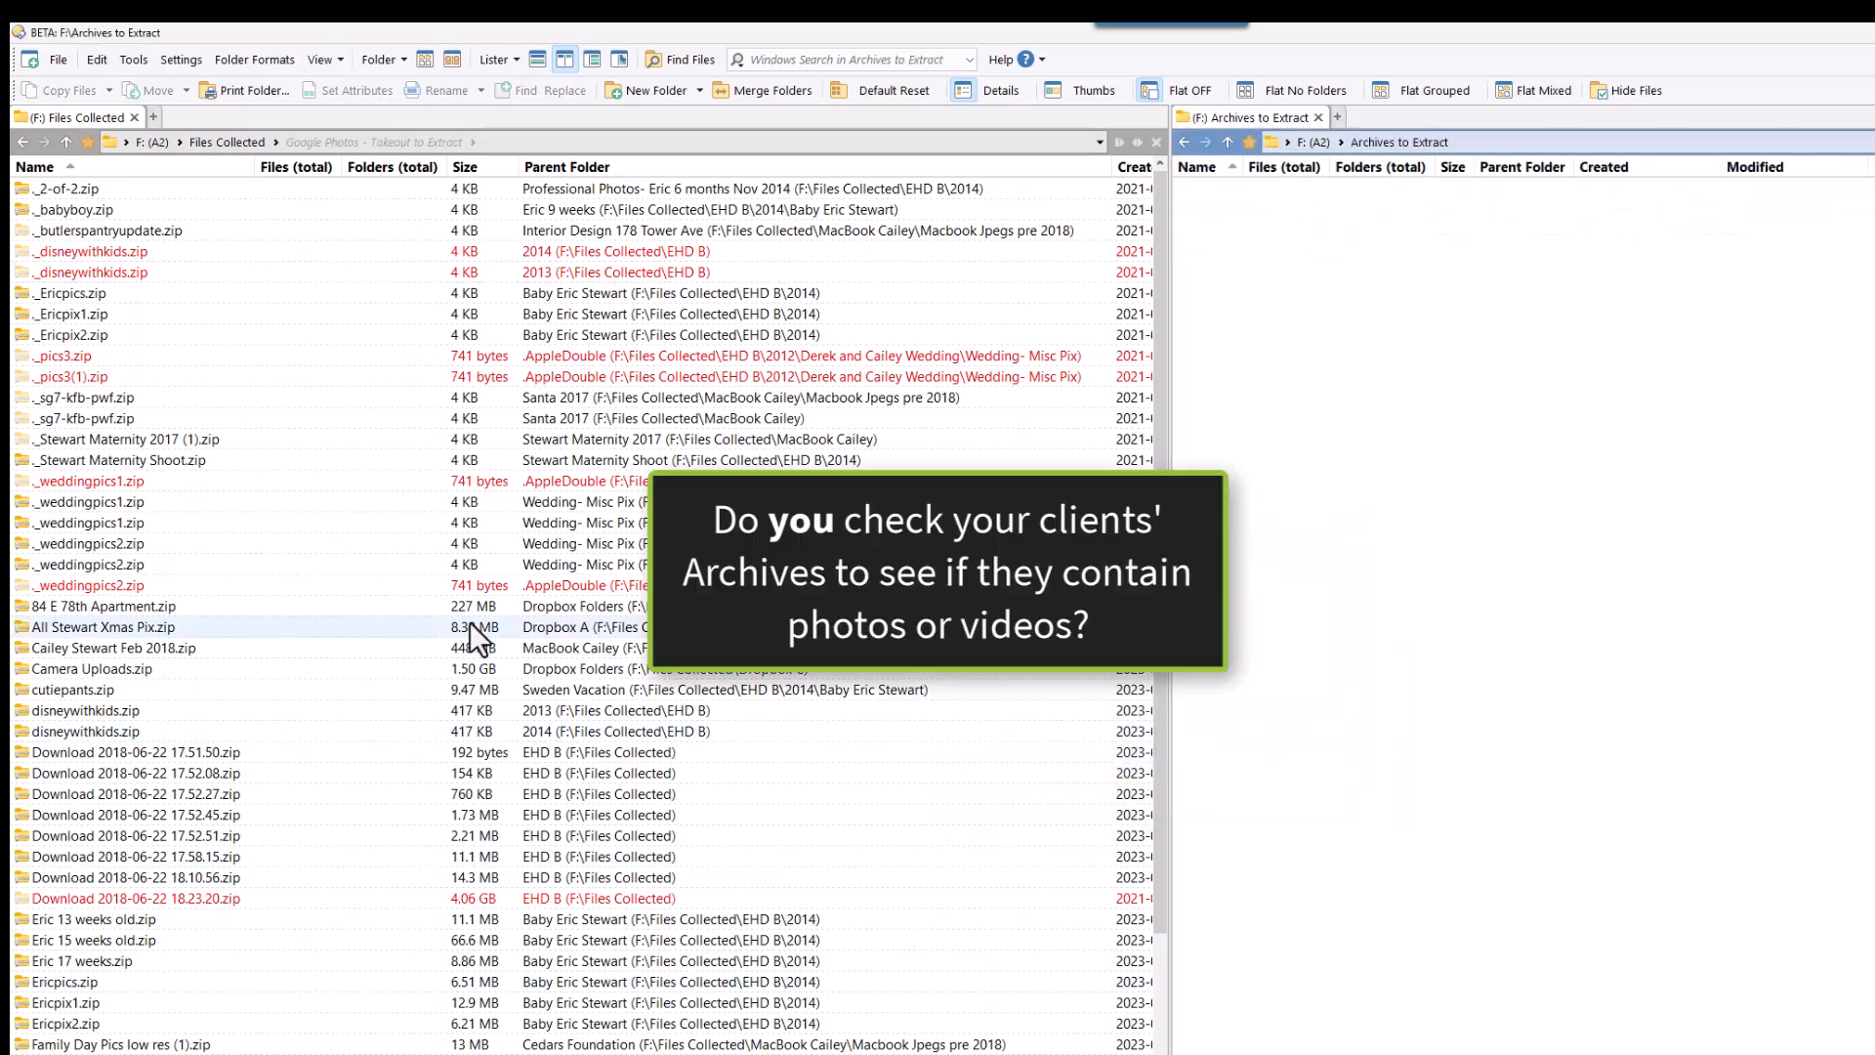
- Sort the zip files by ascending size and move those from MacDropAny 2.12 (1).zip onward into Archives to Extract, recreating the source directory structure
{"action": "left_click", "coordinate": [465, 168]}
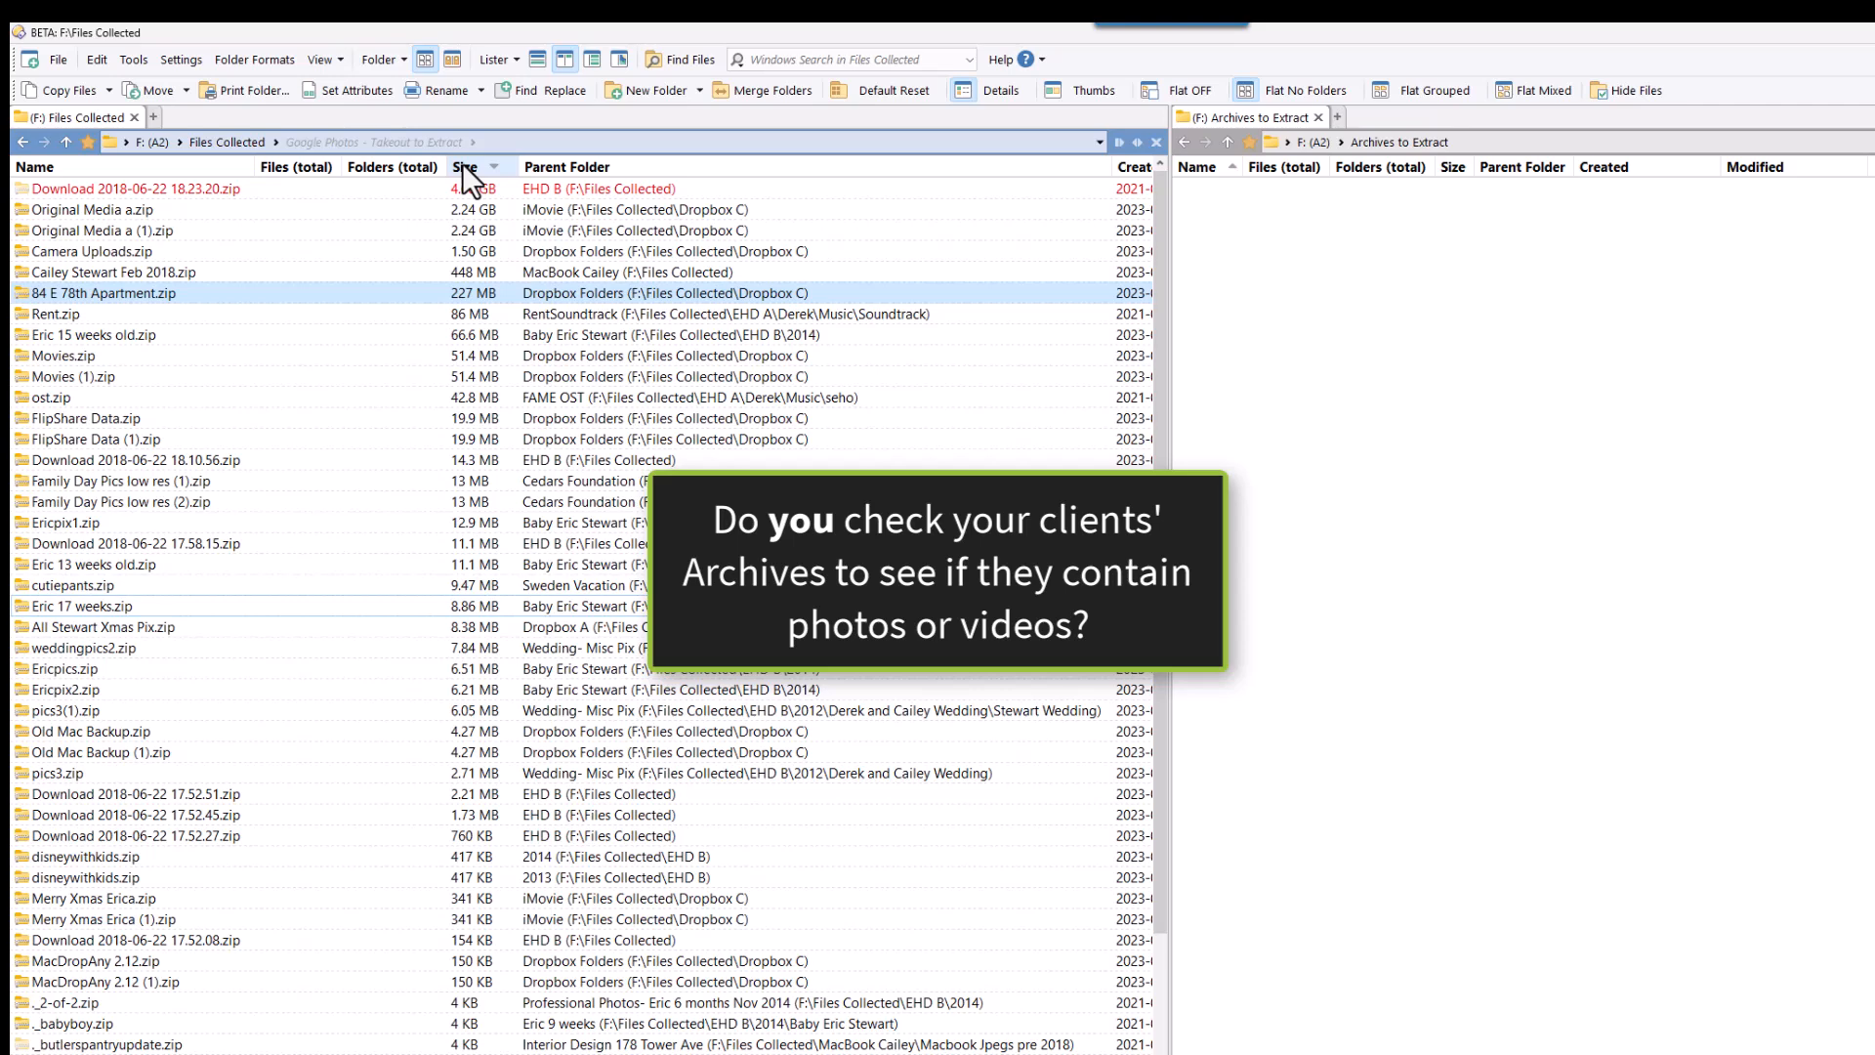
{"action": "left_click", "coordinate": [465, 168]}
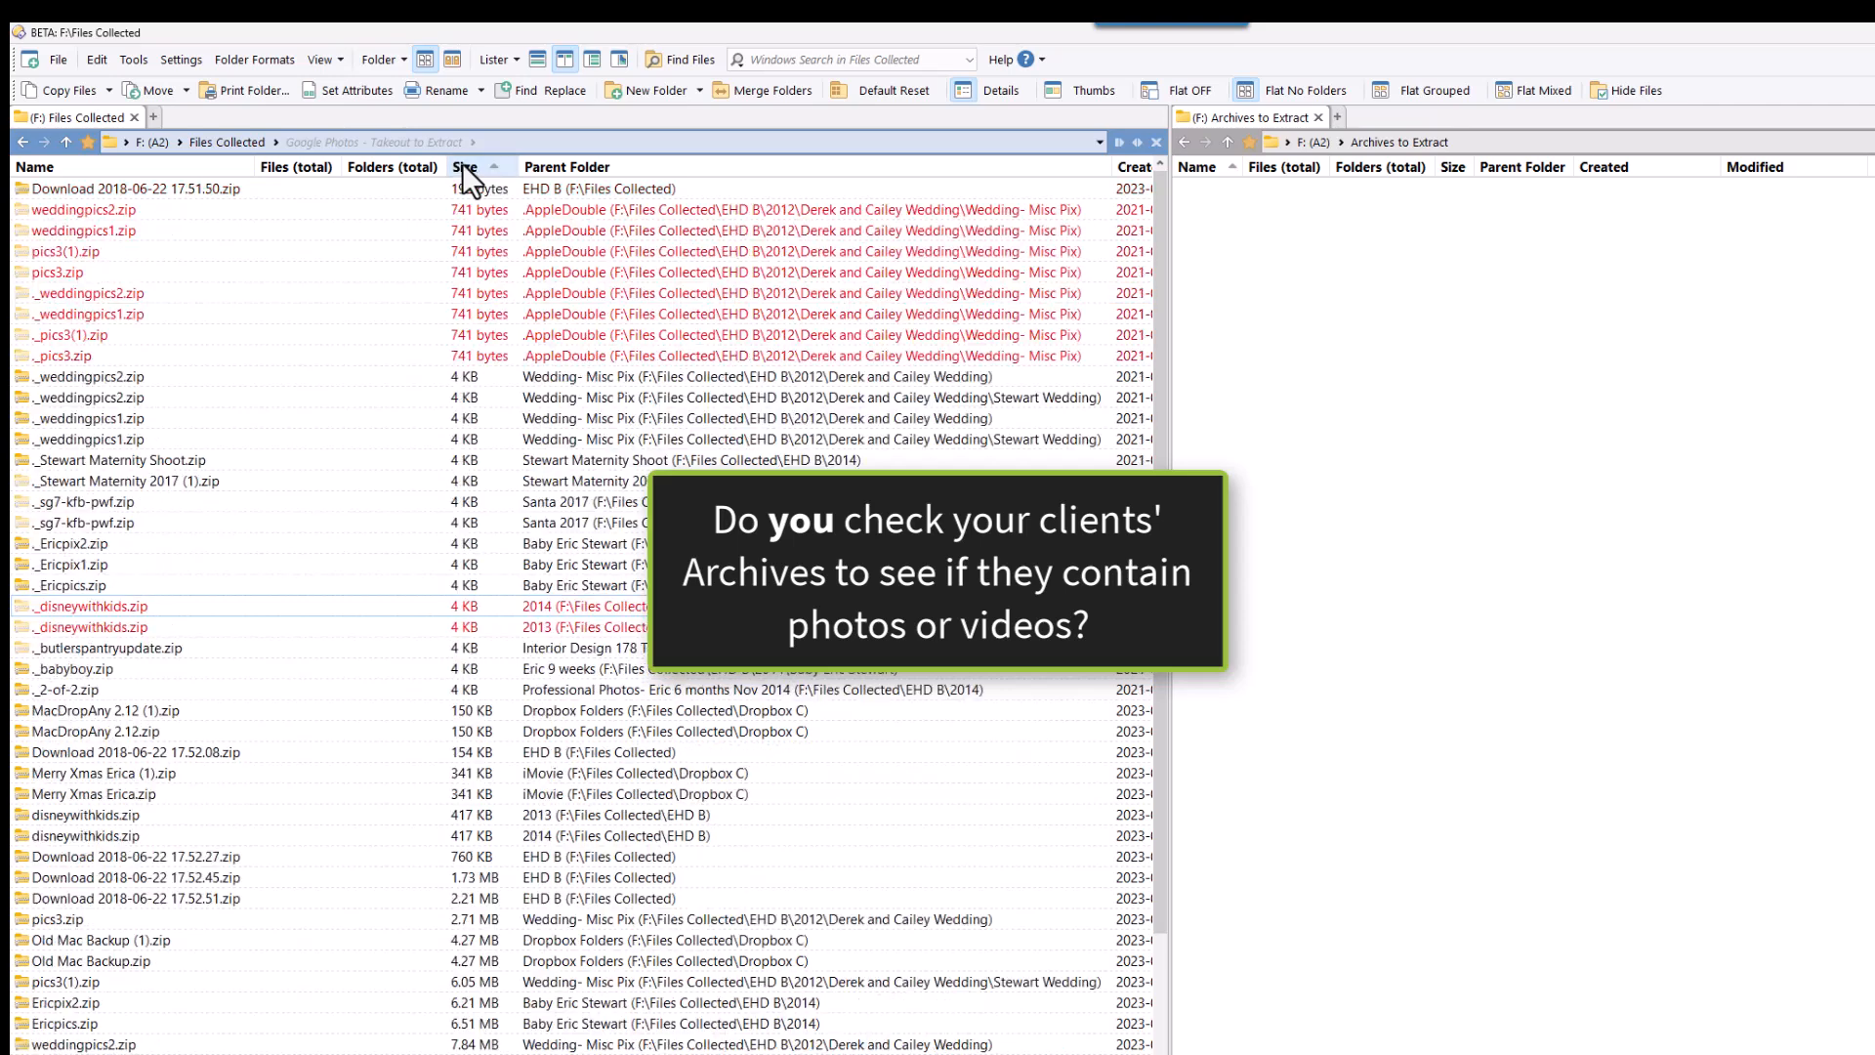
{"action": "left_click", "coordinate": [368, 705]}
{"action": "scroll", "coordinate": [367, 705], "scroll_direction": "down", "scroll_amount": 3}
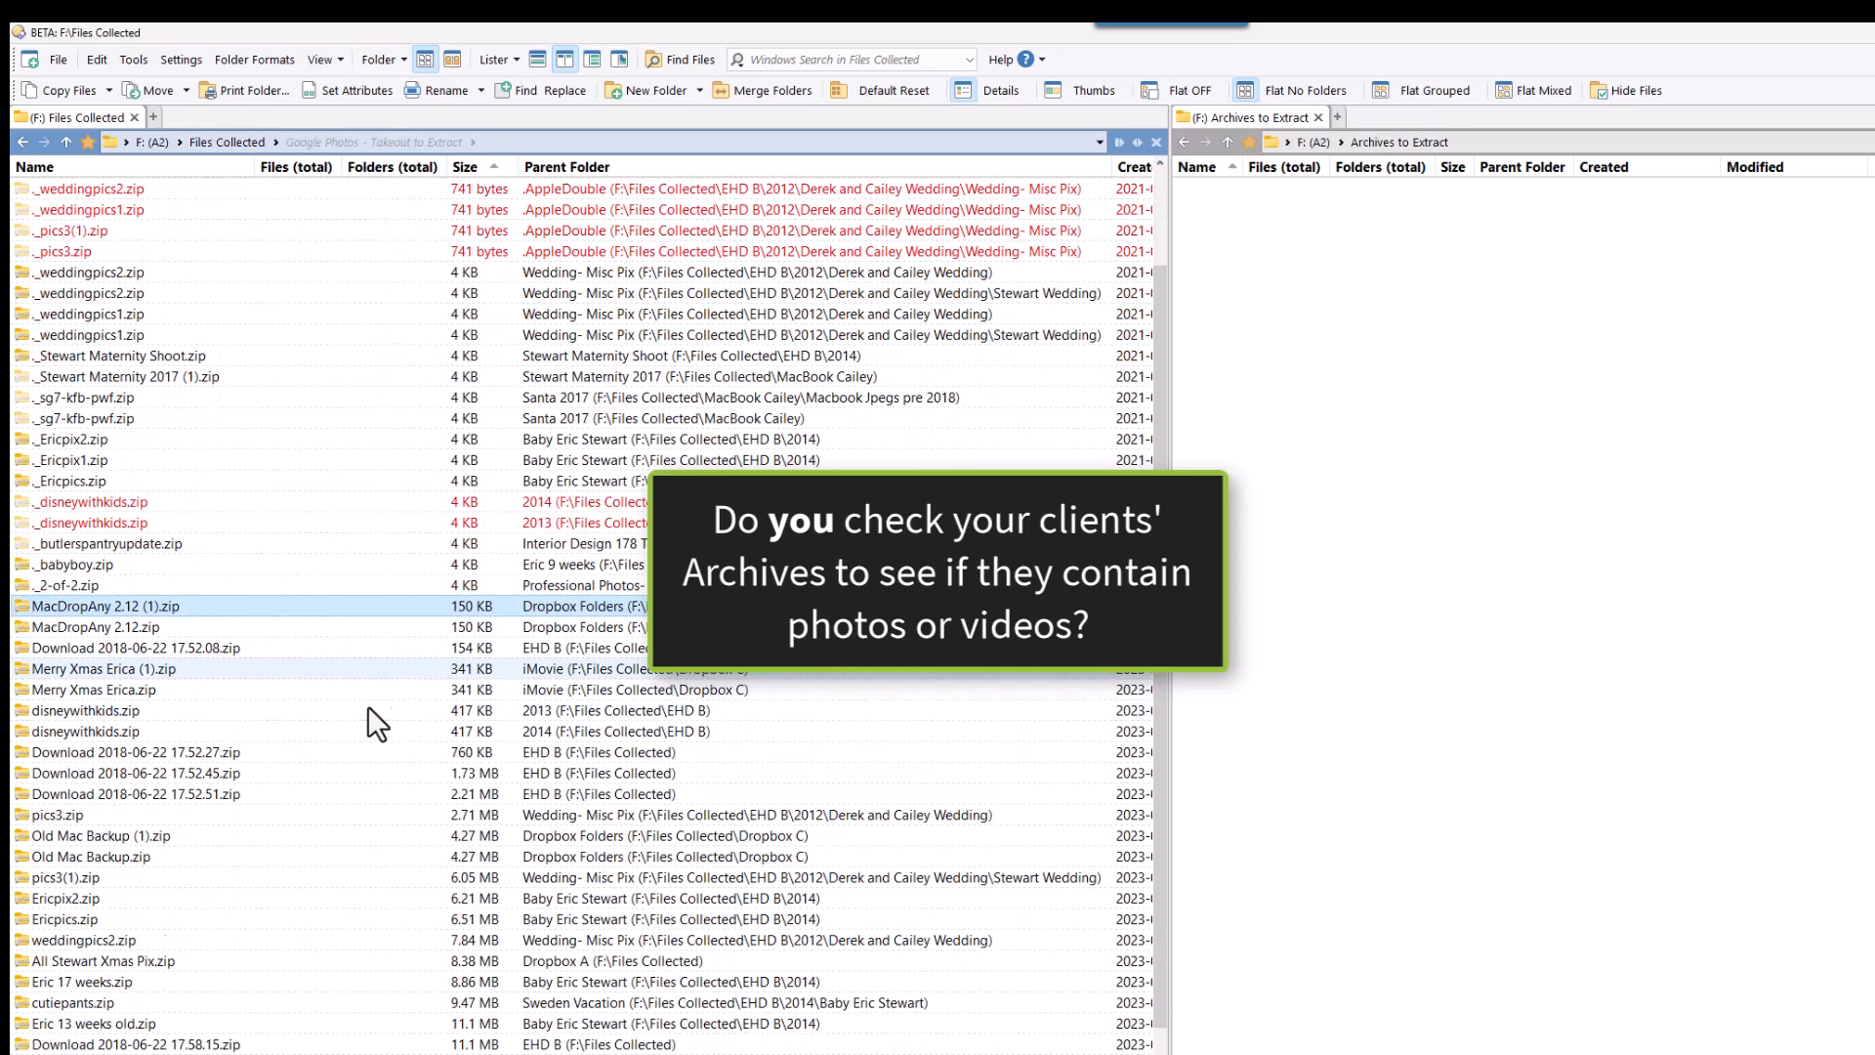
{"action": "scroll", "coordinate": [354, 881], "scroll_direction": "down", "scroll_amount": 1}
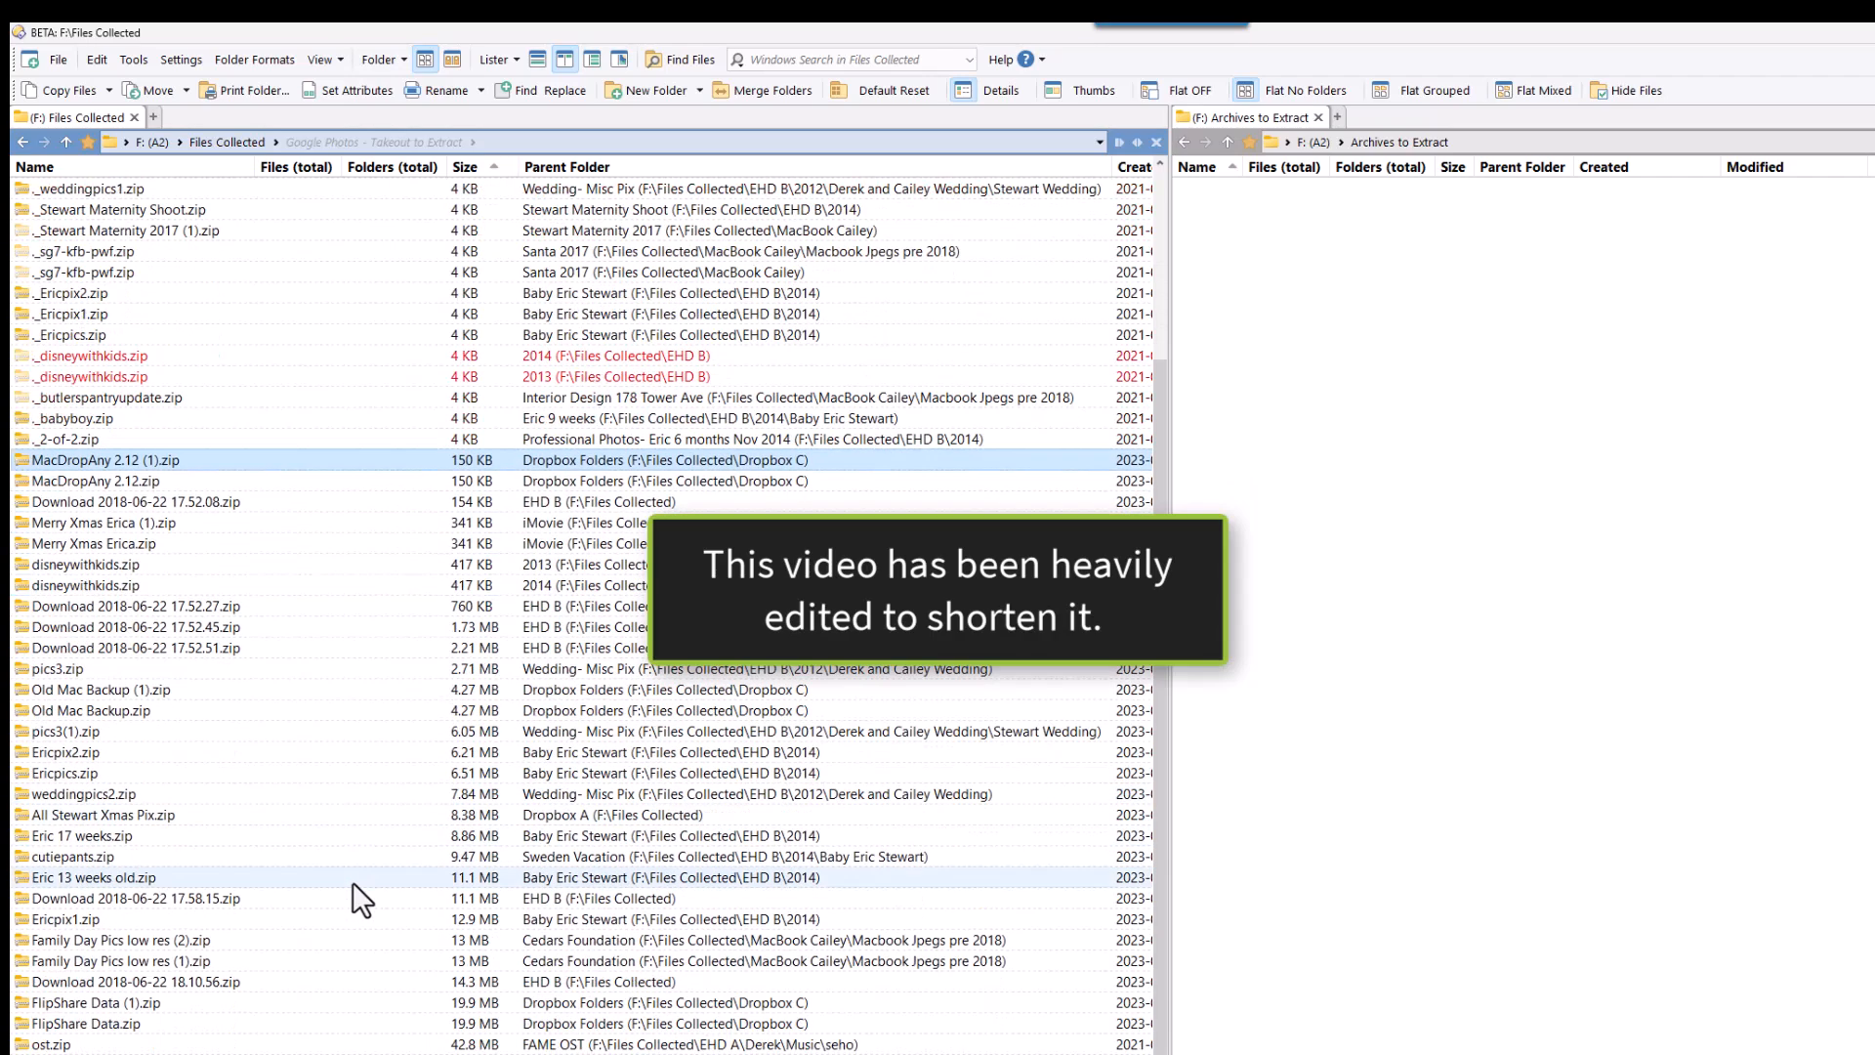
{"action": "scroll", "coordinate": [354, 882], "scroll_direction": "down", "scroll_amount": 1}
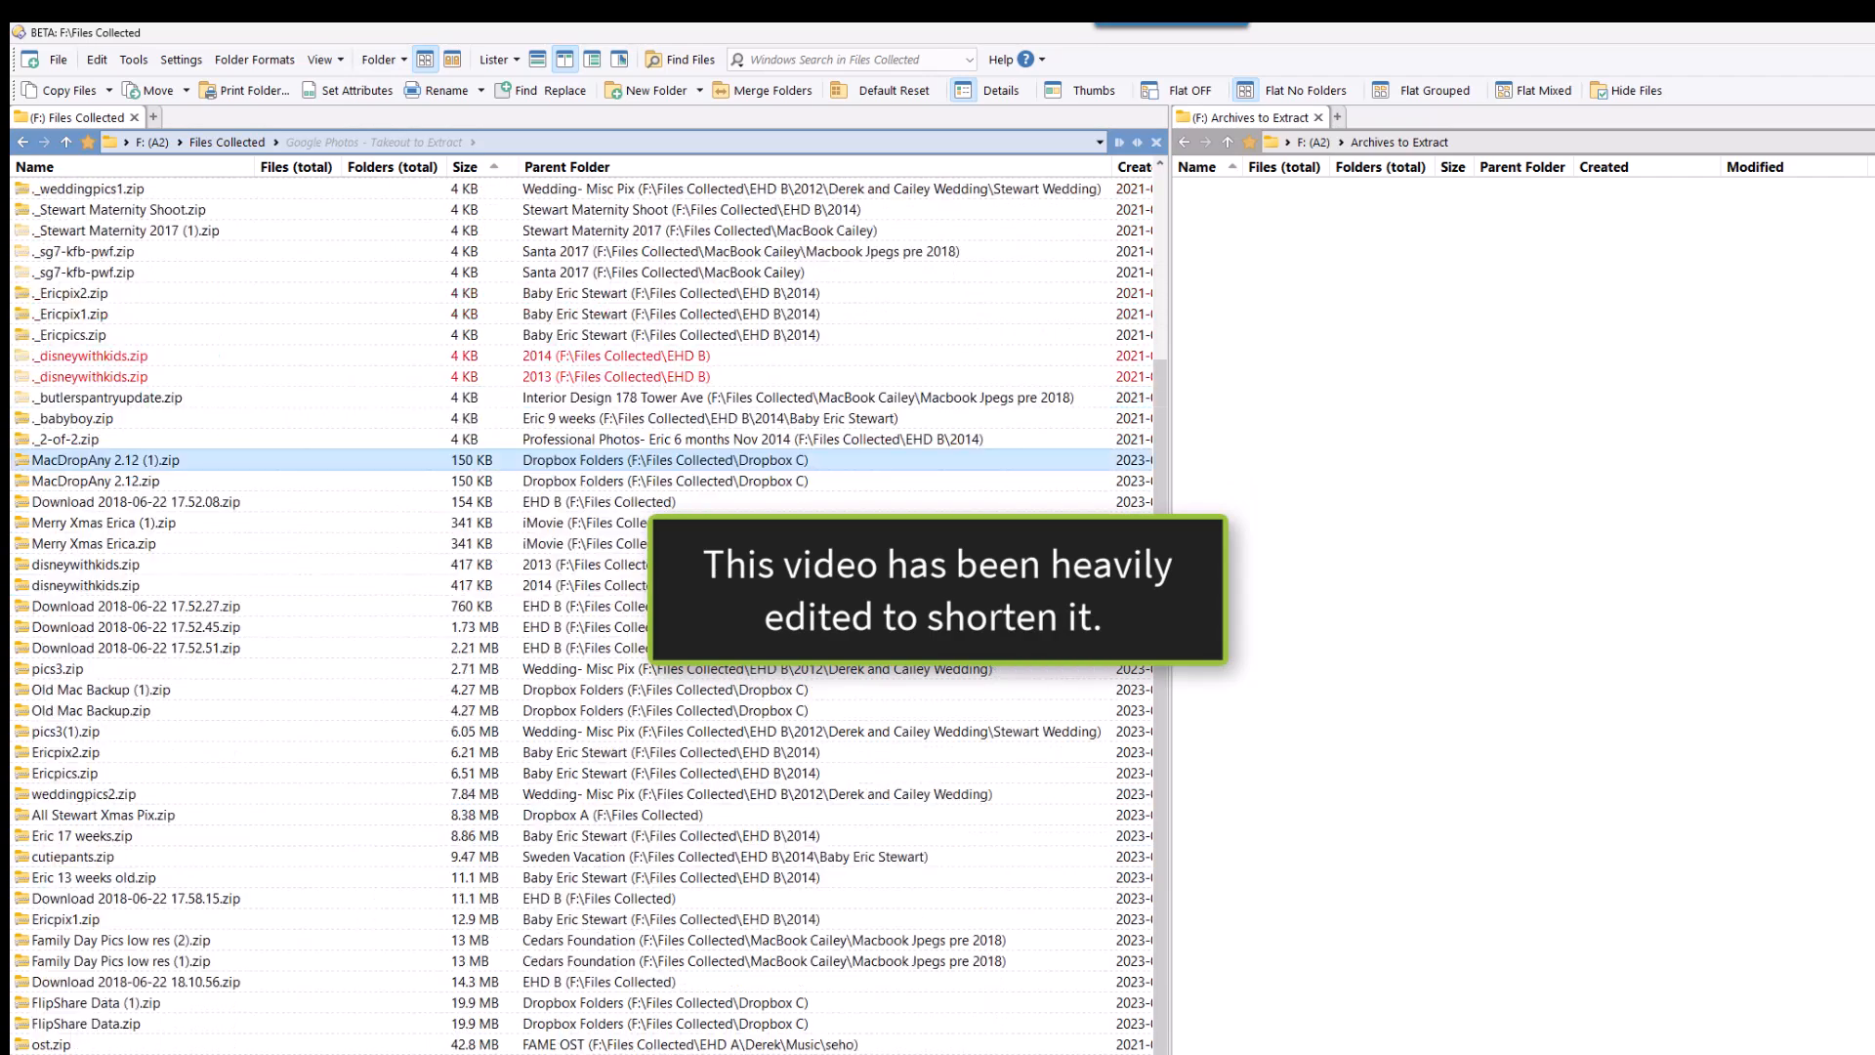
{"action": "scroll", "coordinate": [353, 882], "scroll_direction": "down", "scroll_amount": 1}
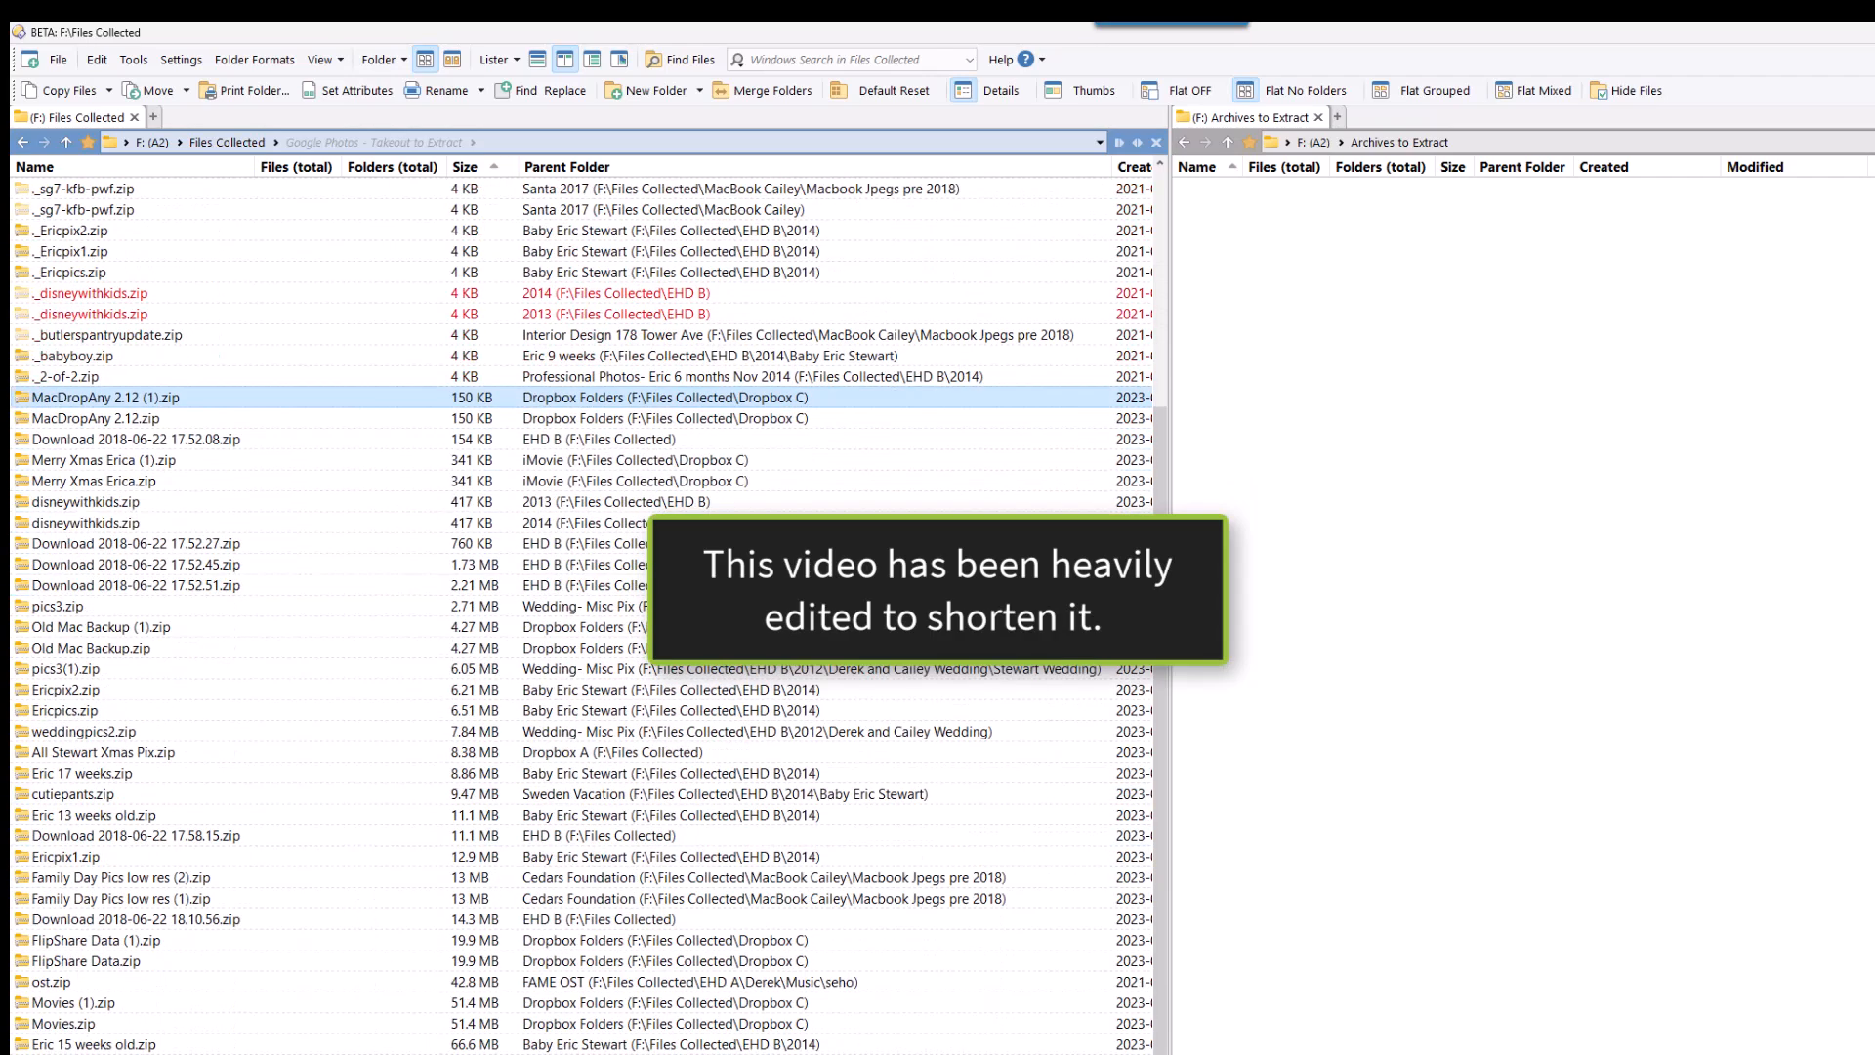
{"action": "key", "text": "shift+End"}
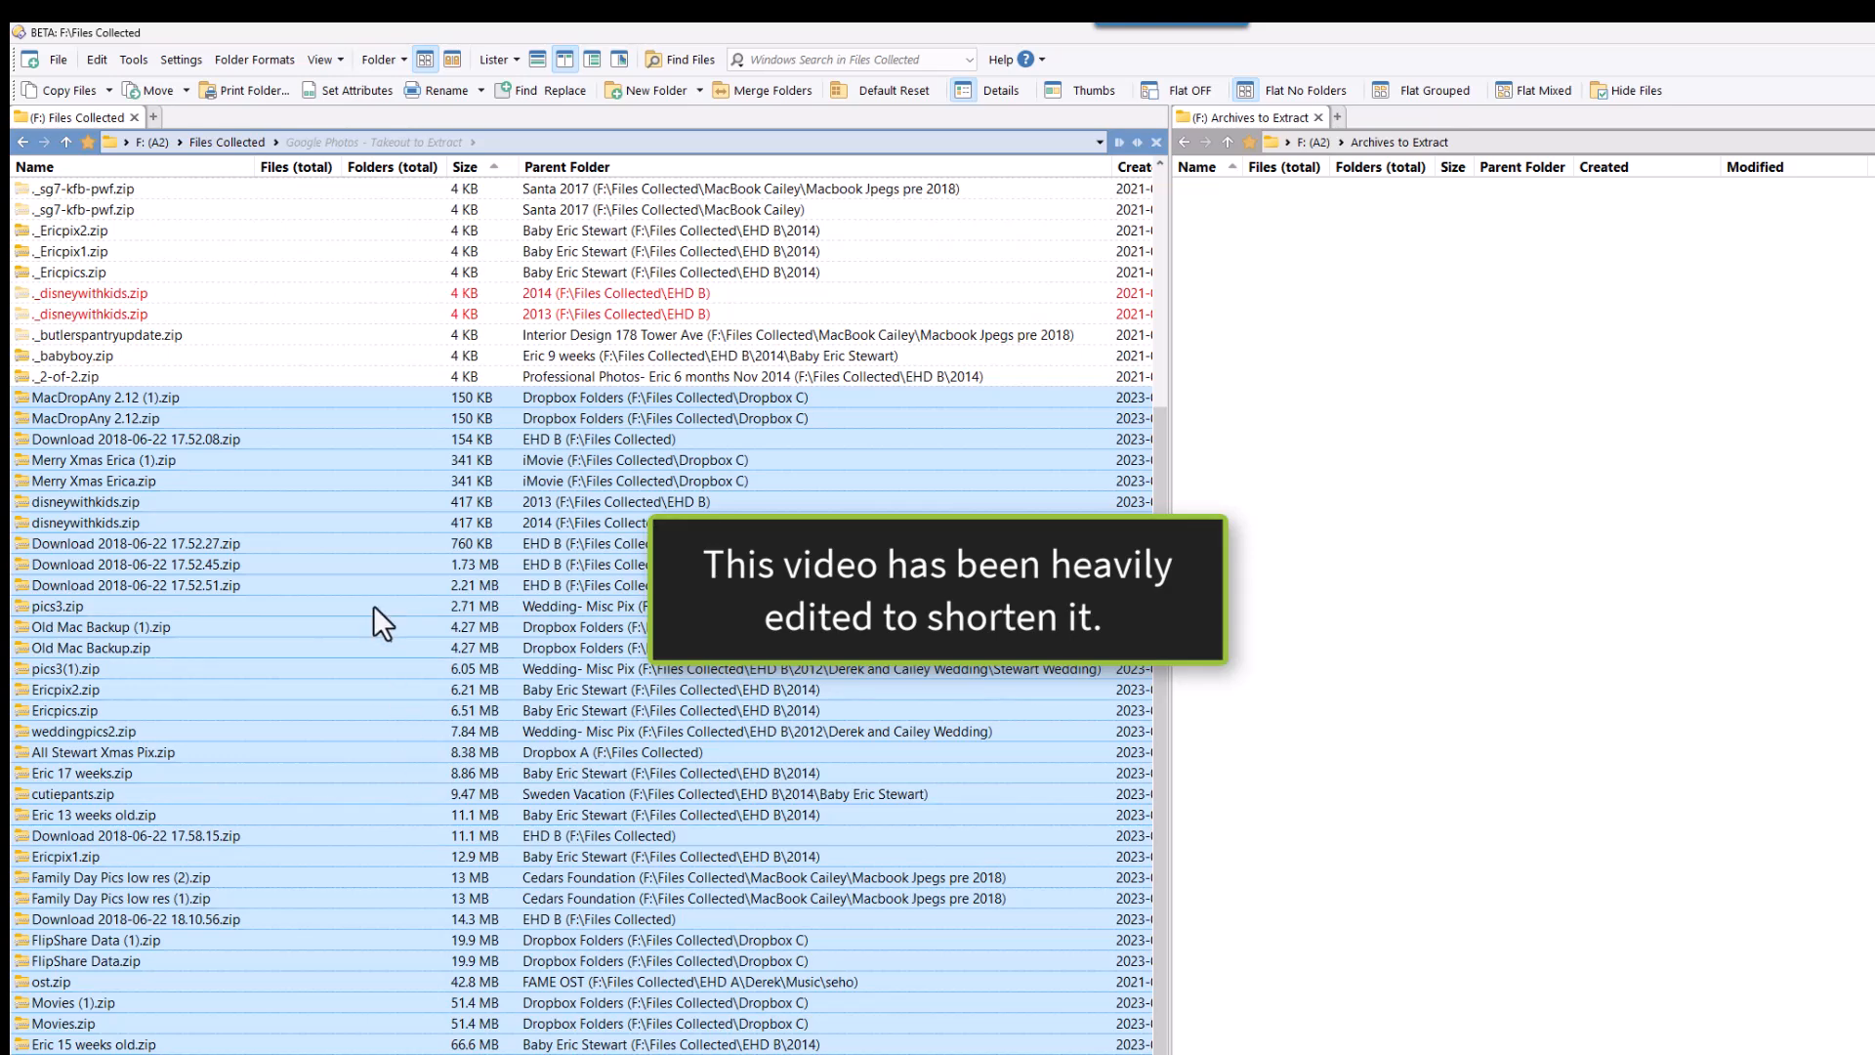
{"action": "left_click_drag", "start_coordinate": [283, 496], "coordinate": [1422, 315]}
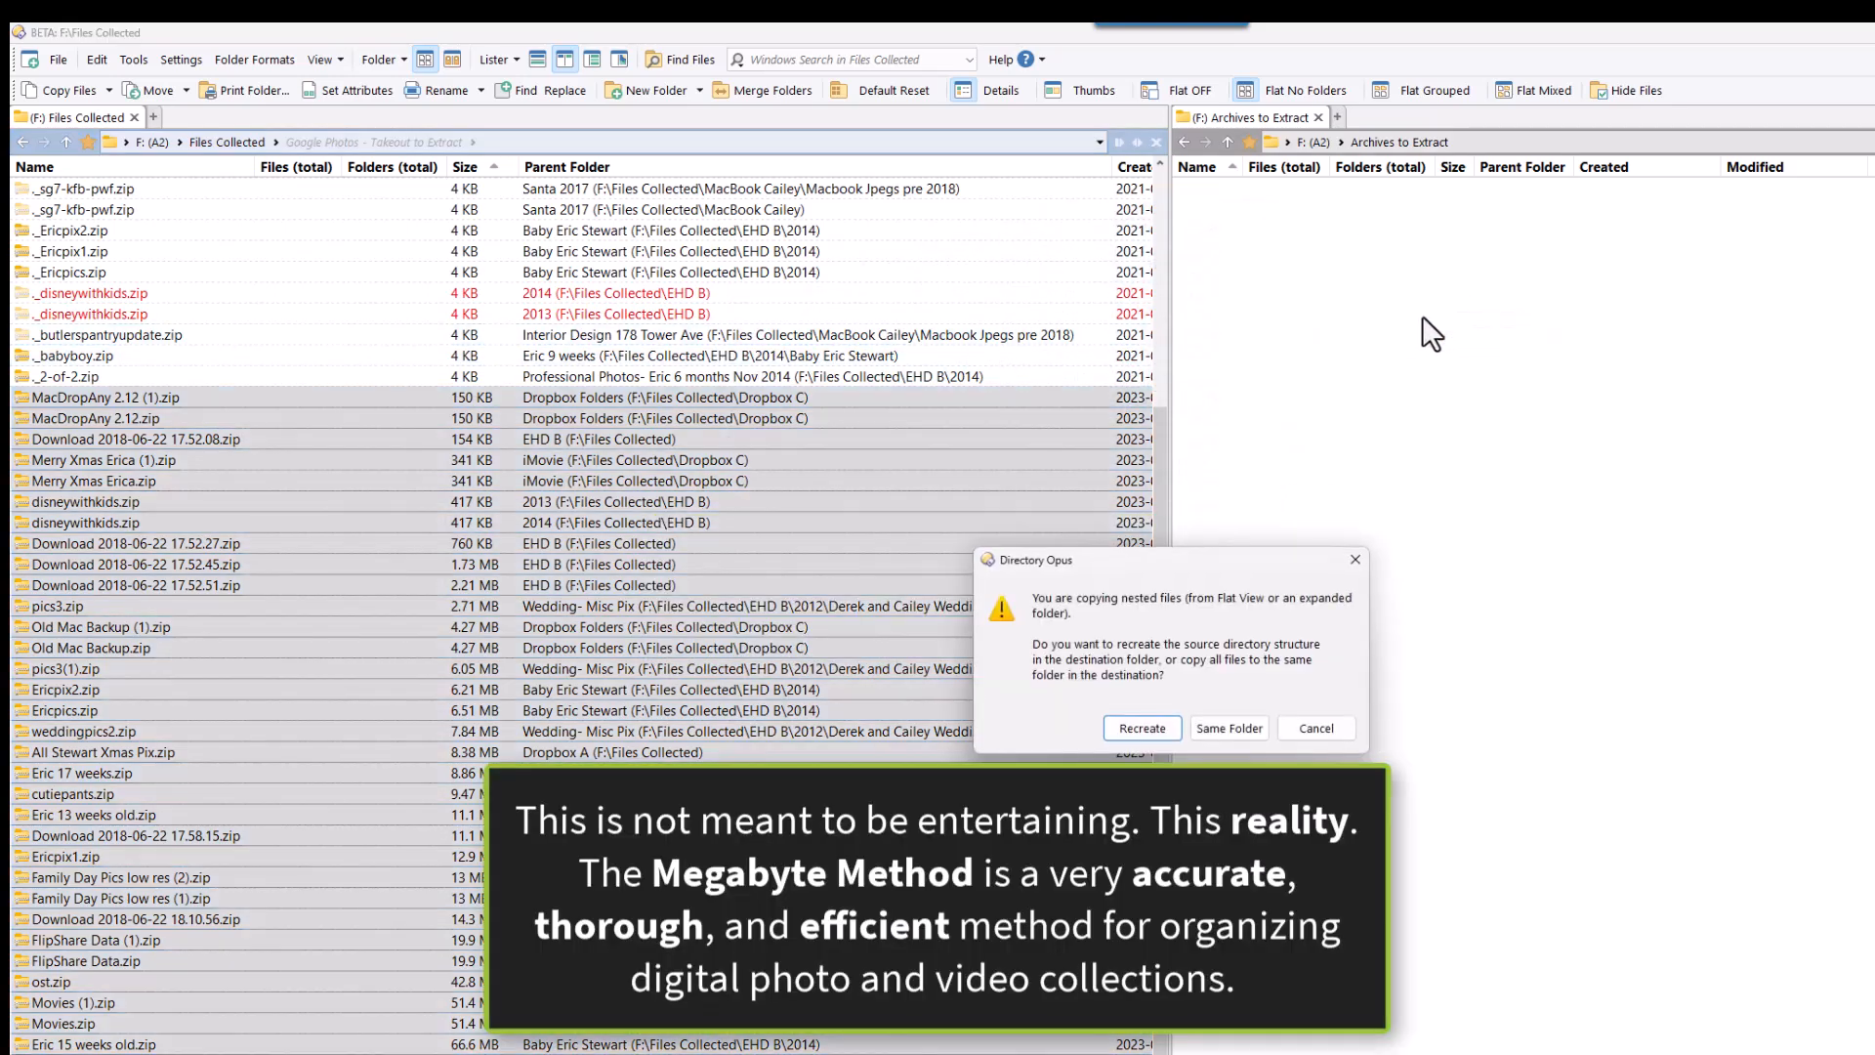
{"action": "left_click", "coordinate": [1122, 730]}
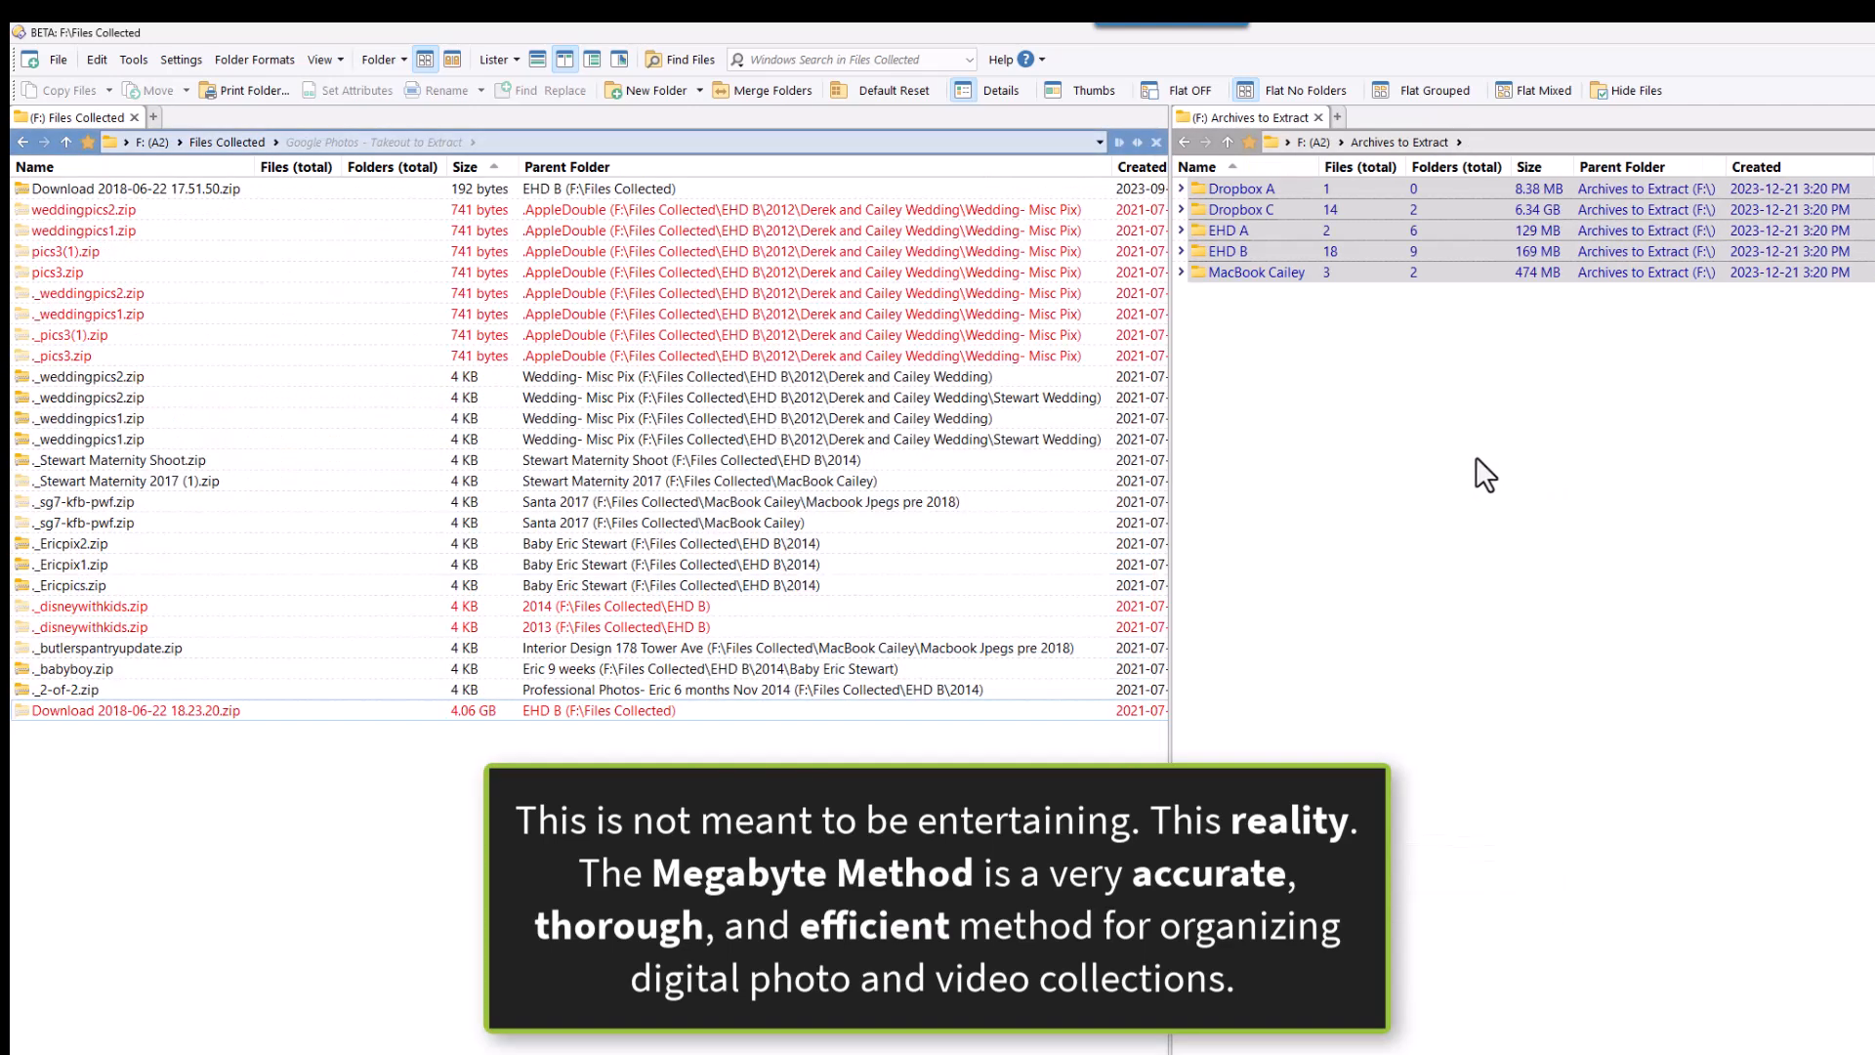
- Return Files Collected to its normal folder listing and widen the Archives to Extract file display
{"action": "left_click", "coordinate": [228, 138]}
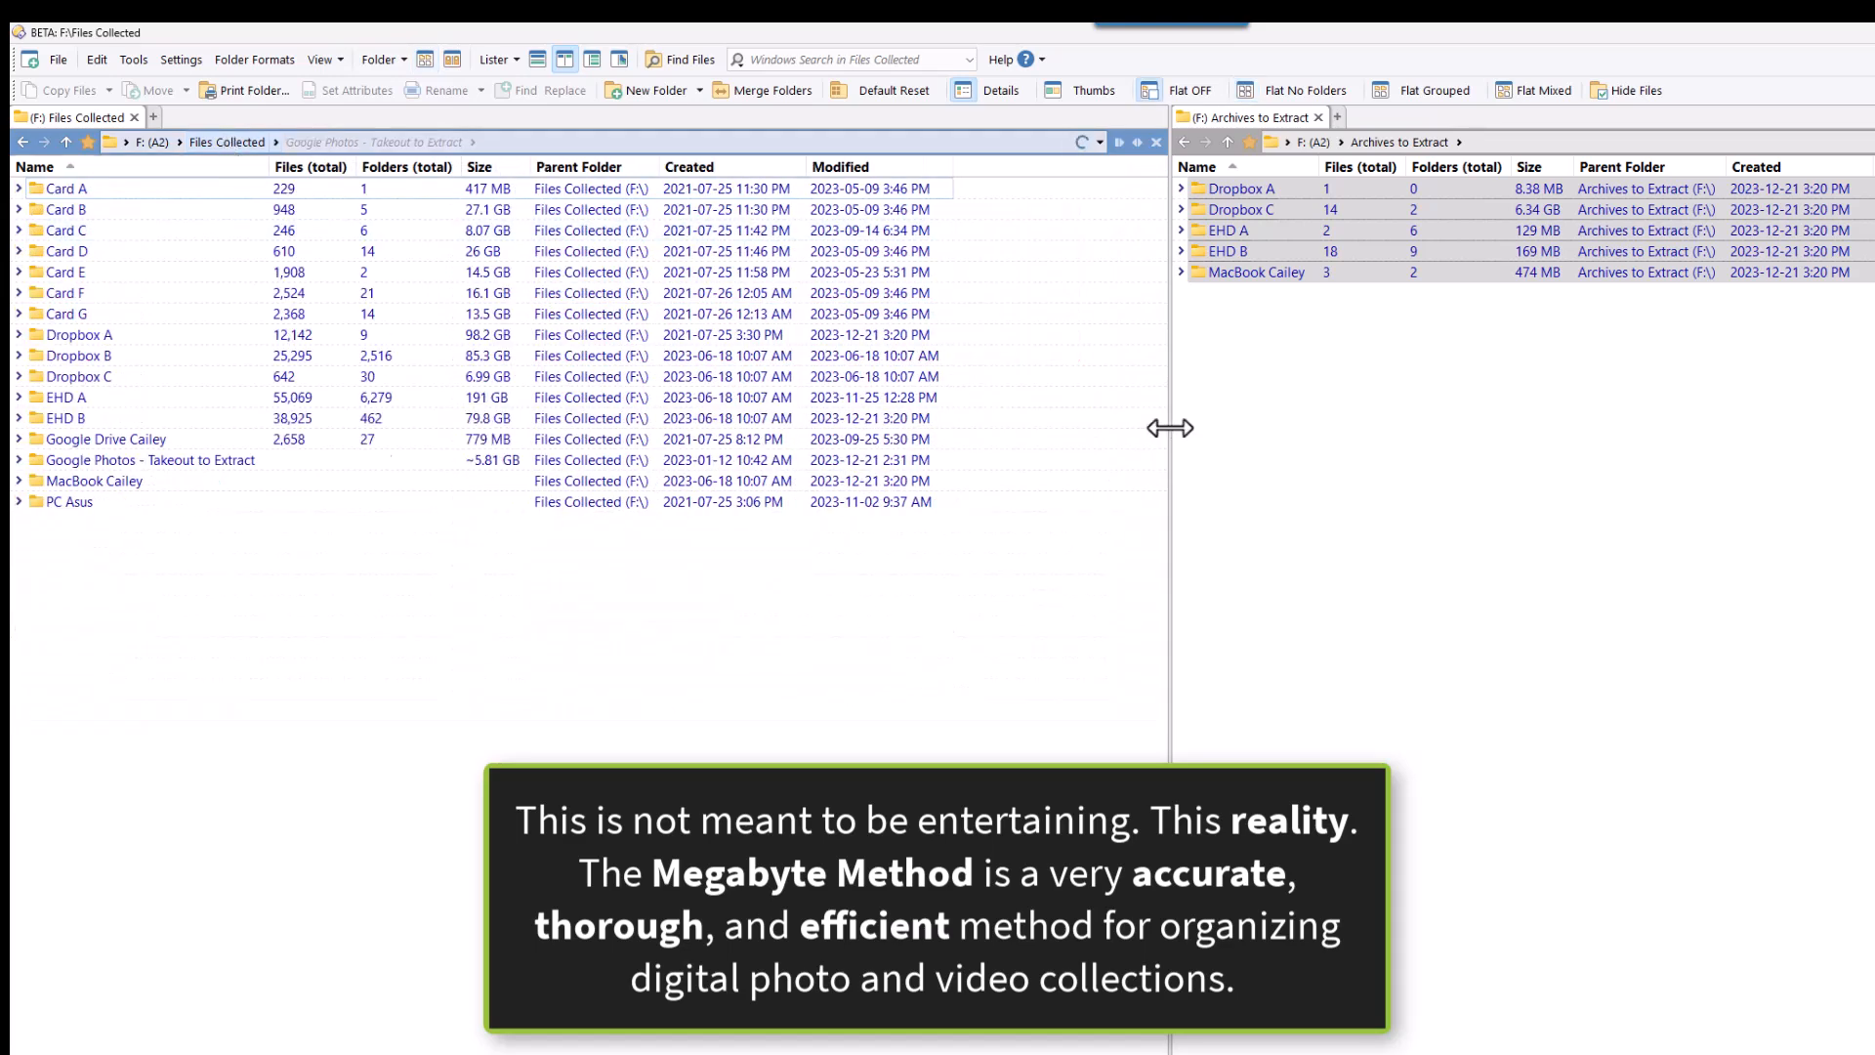
{"action": "left_click_drag", "start_coordinate": [1167, 430], "coordinate": [756, 408]}
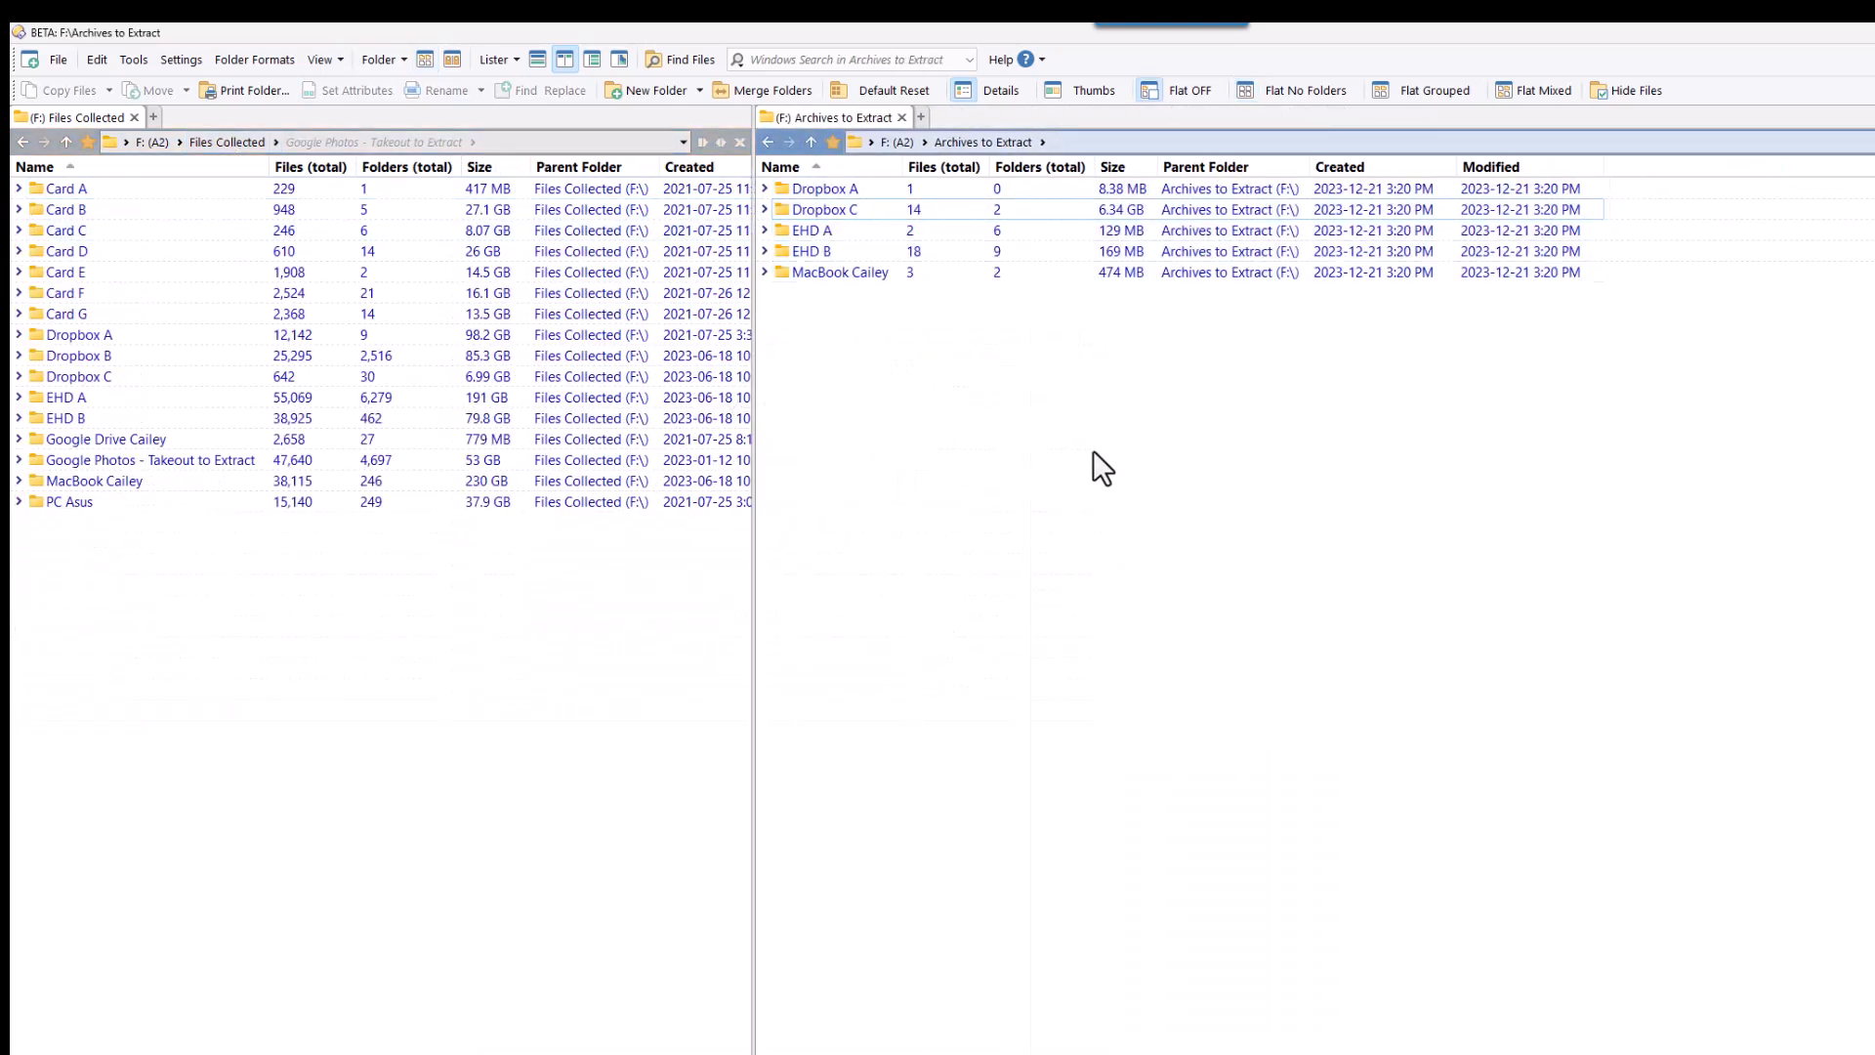
- List Archives to Extract flat without folders and extract all its zip files to sub-folders, recreating the source directory structure
{"action": "left_click", "coordinate": [1242, 89]}
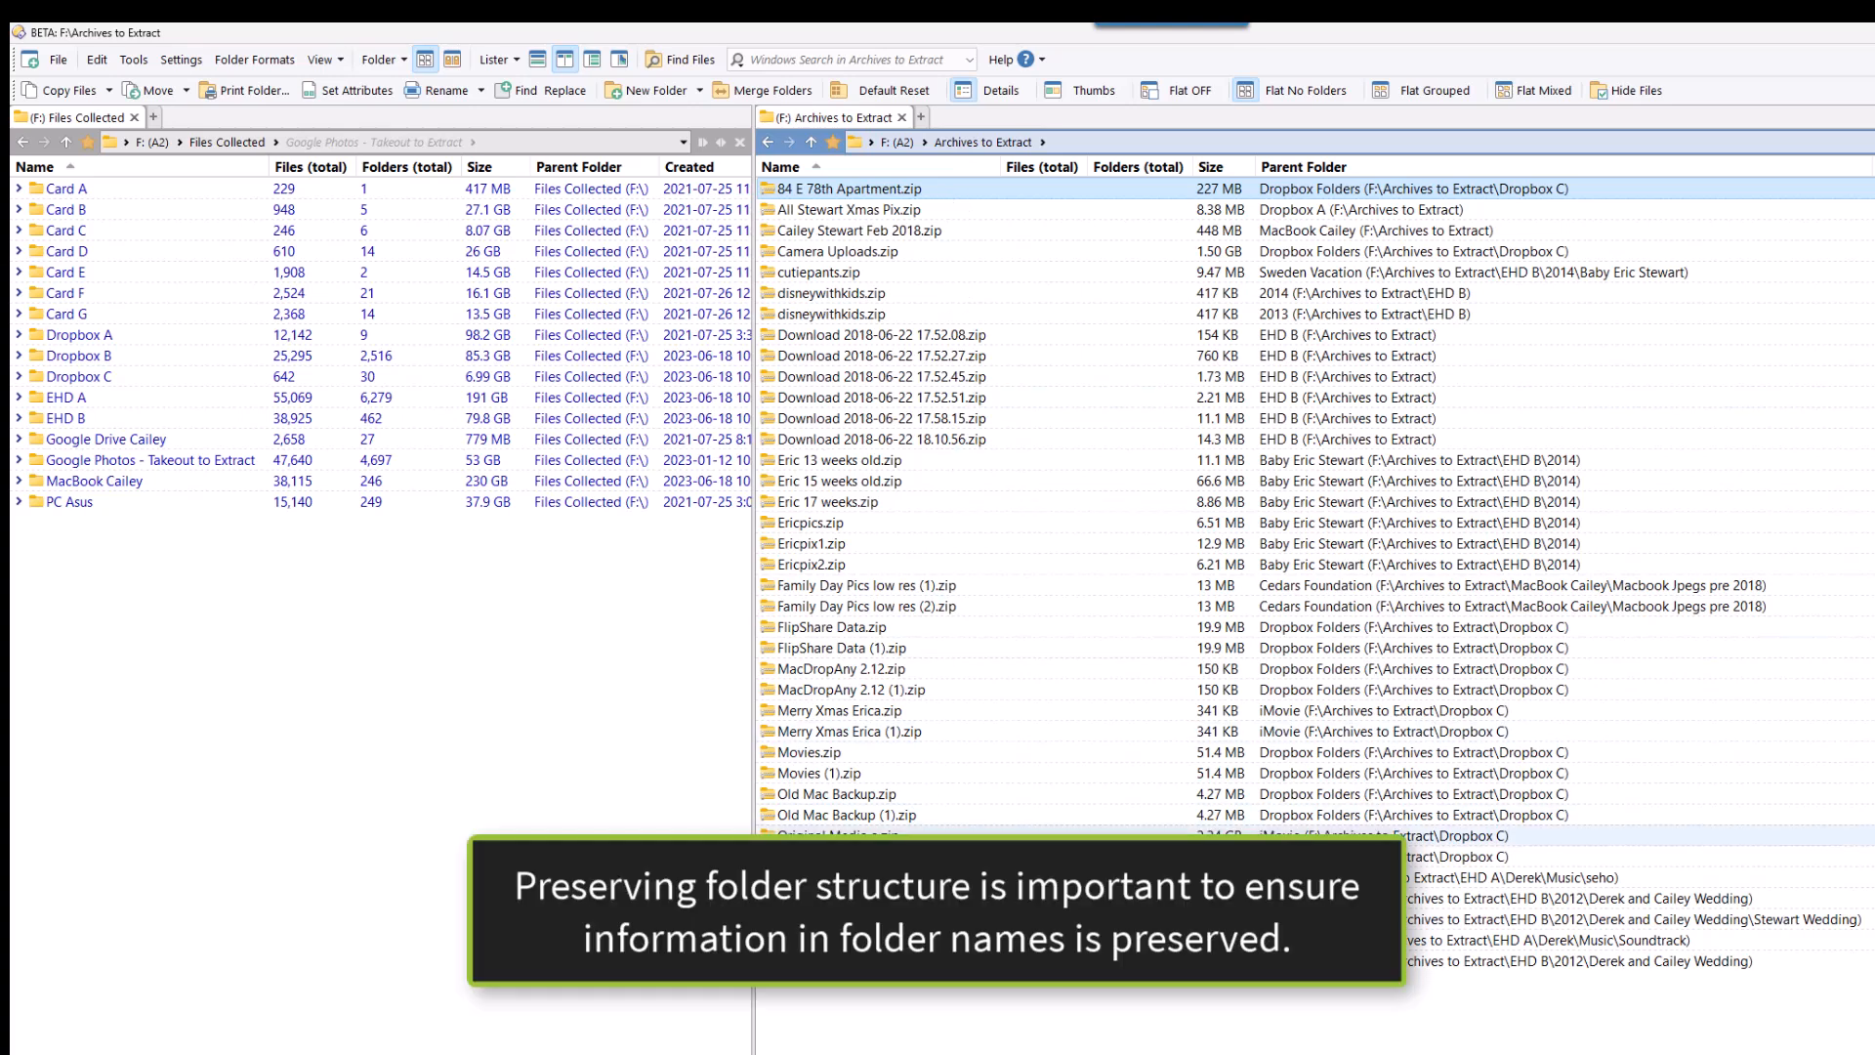
{"action": "key", "text": "ctrl+a"}
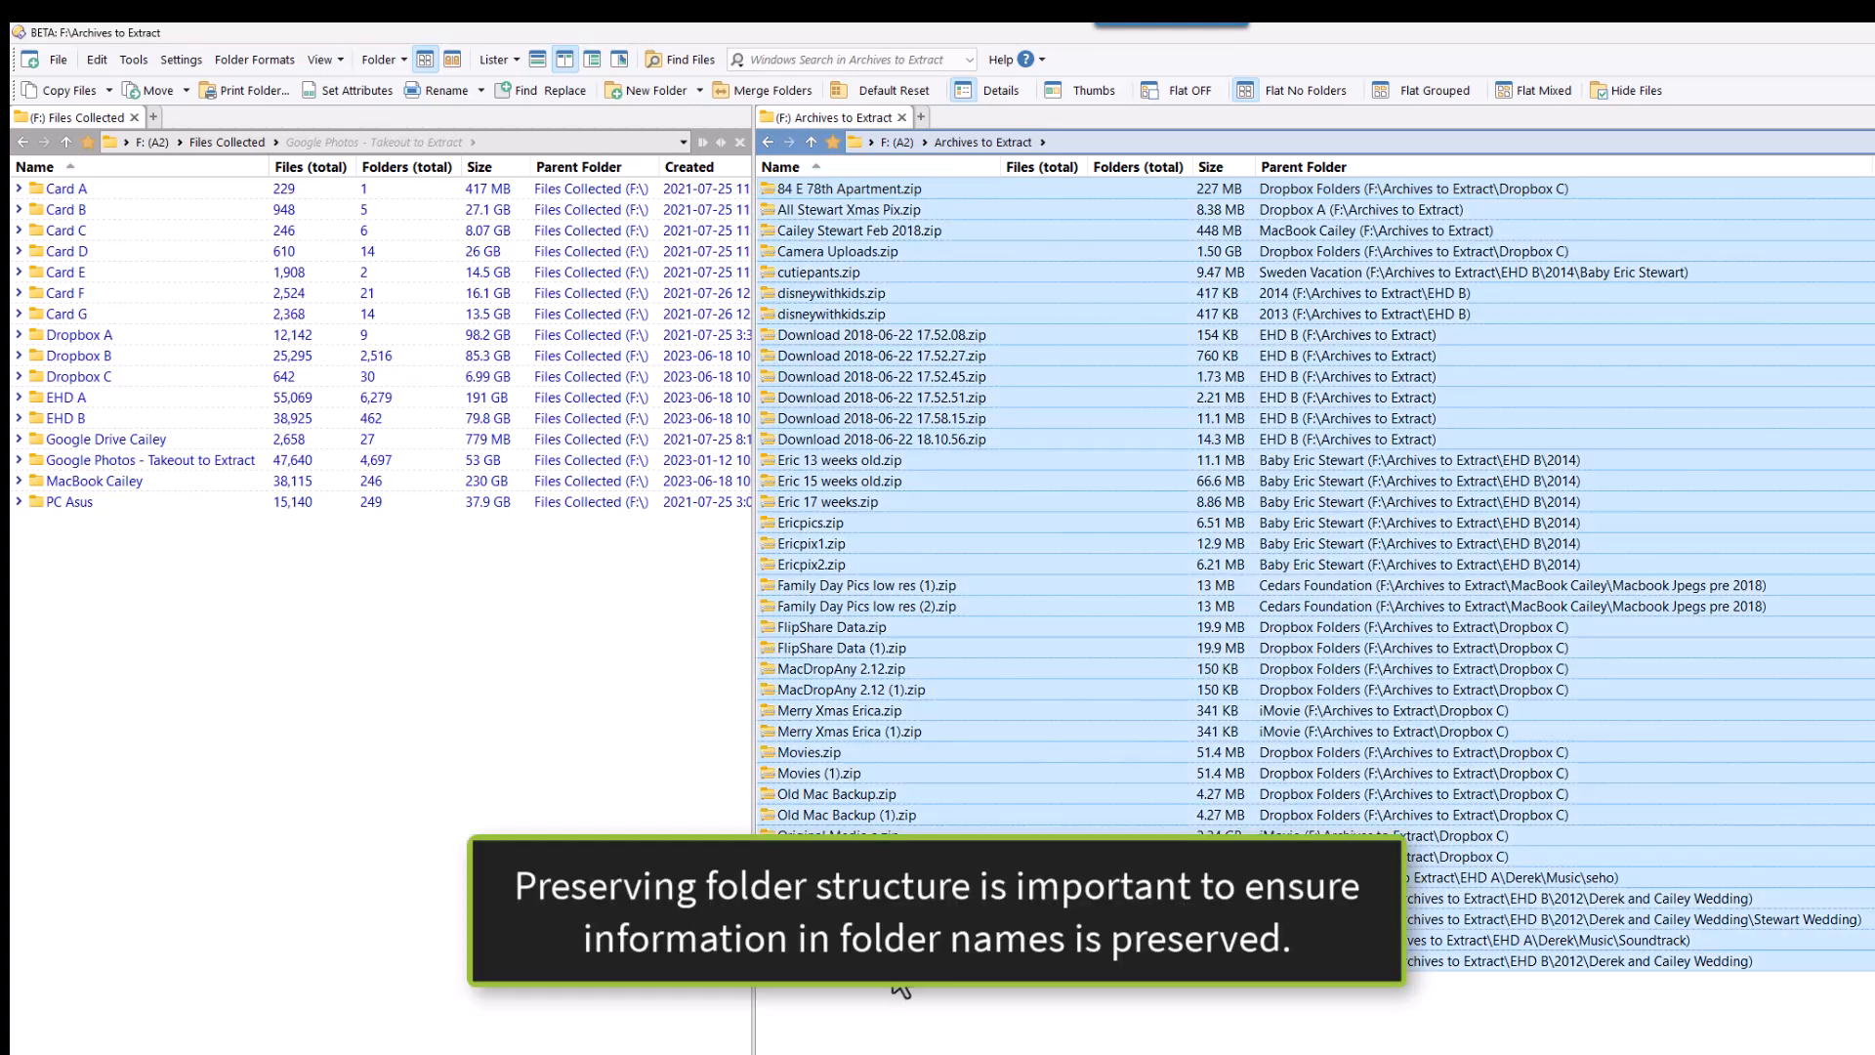
{"action": "right_click", "coordinate": [887, 418]}
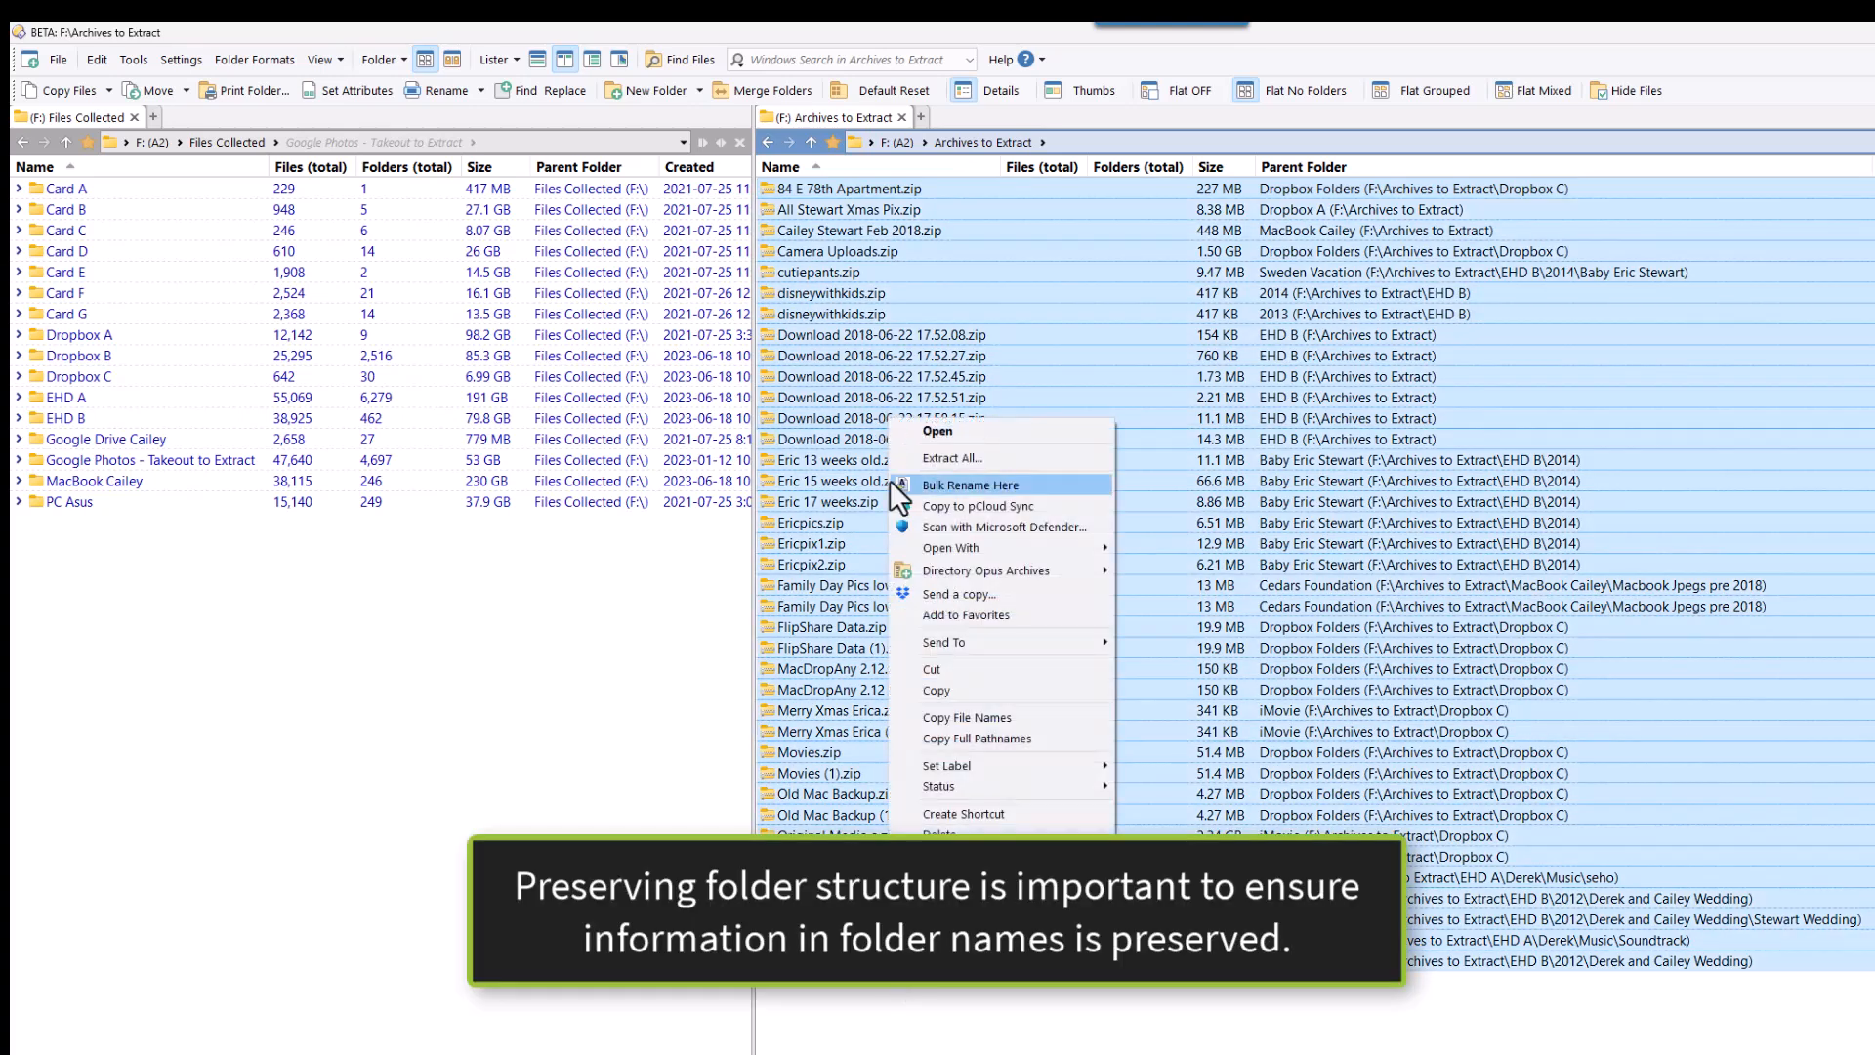
{"action": "mouse_move", "coordinate": [949, 566]}
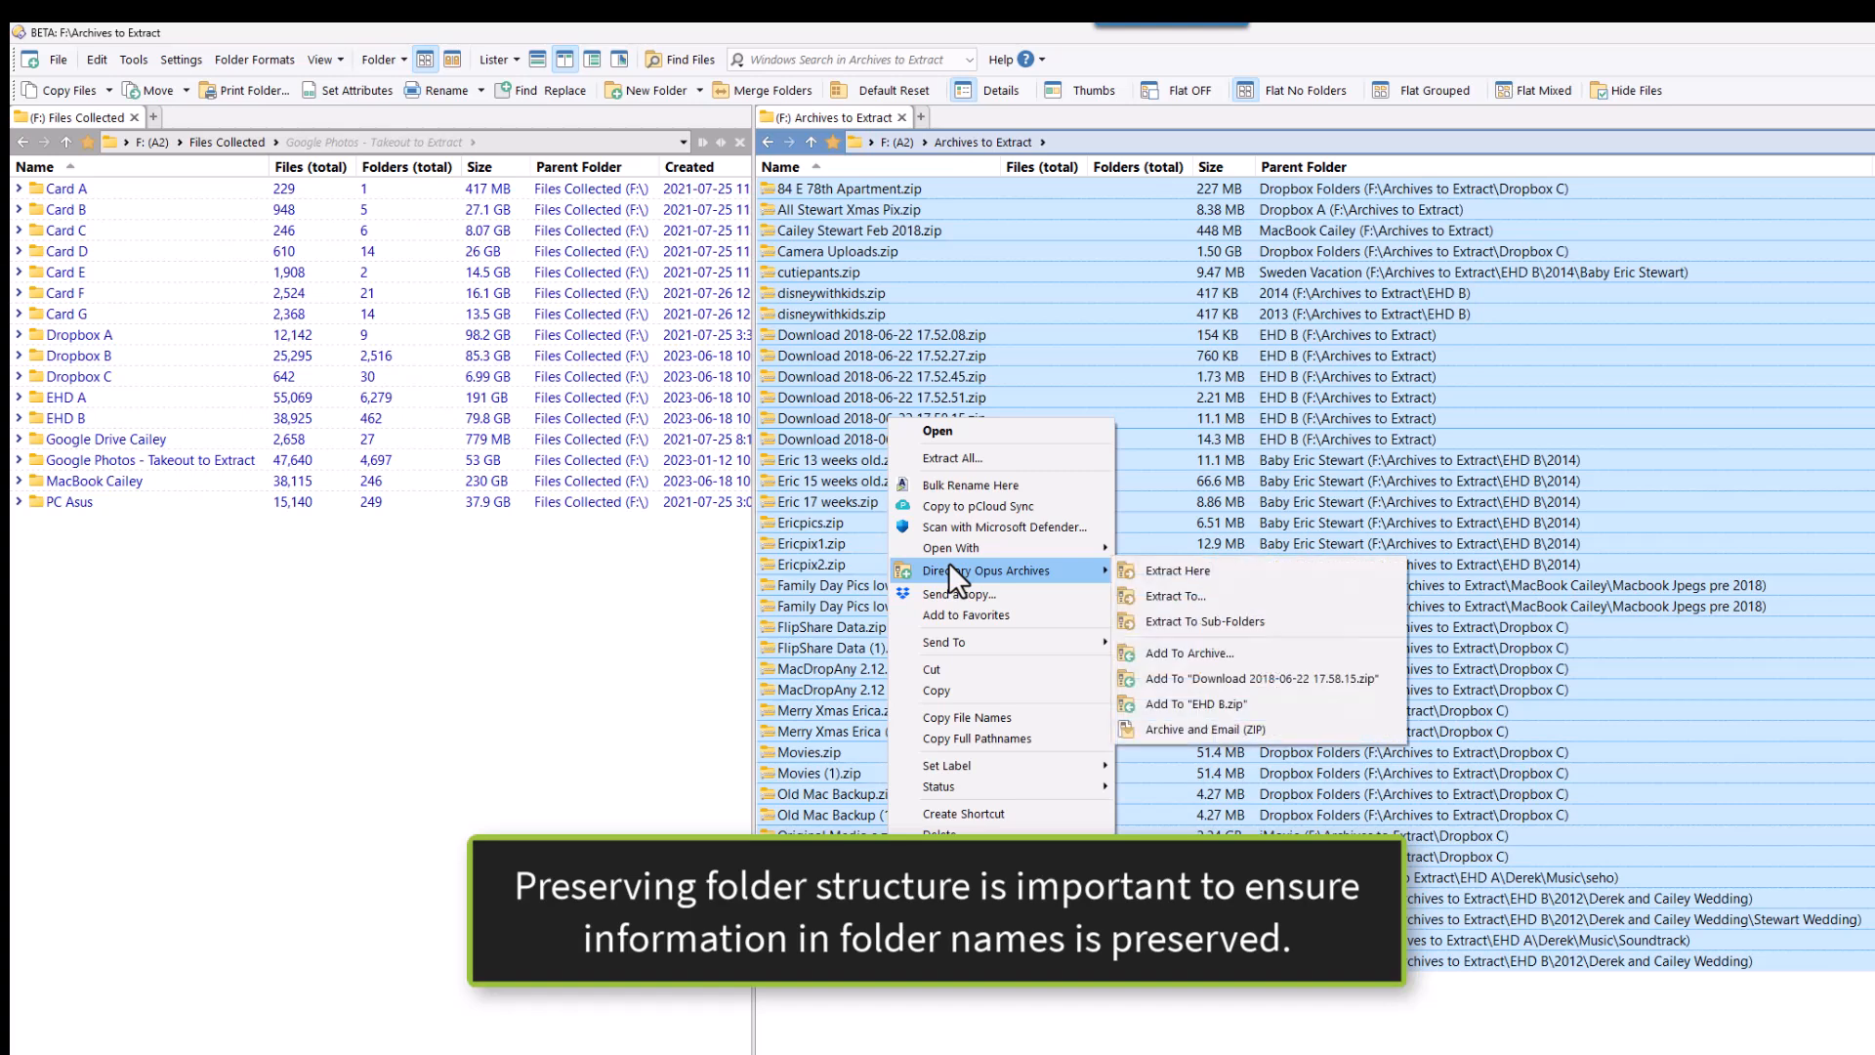
{"action": "left_click", "coordinate": [1193, 619]}
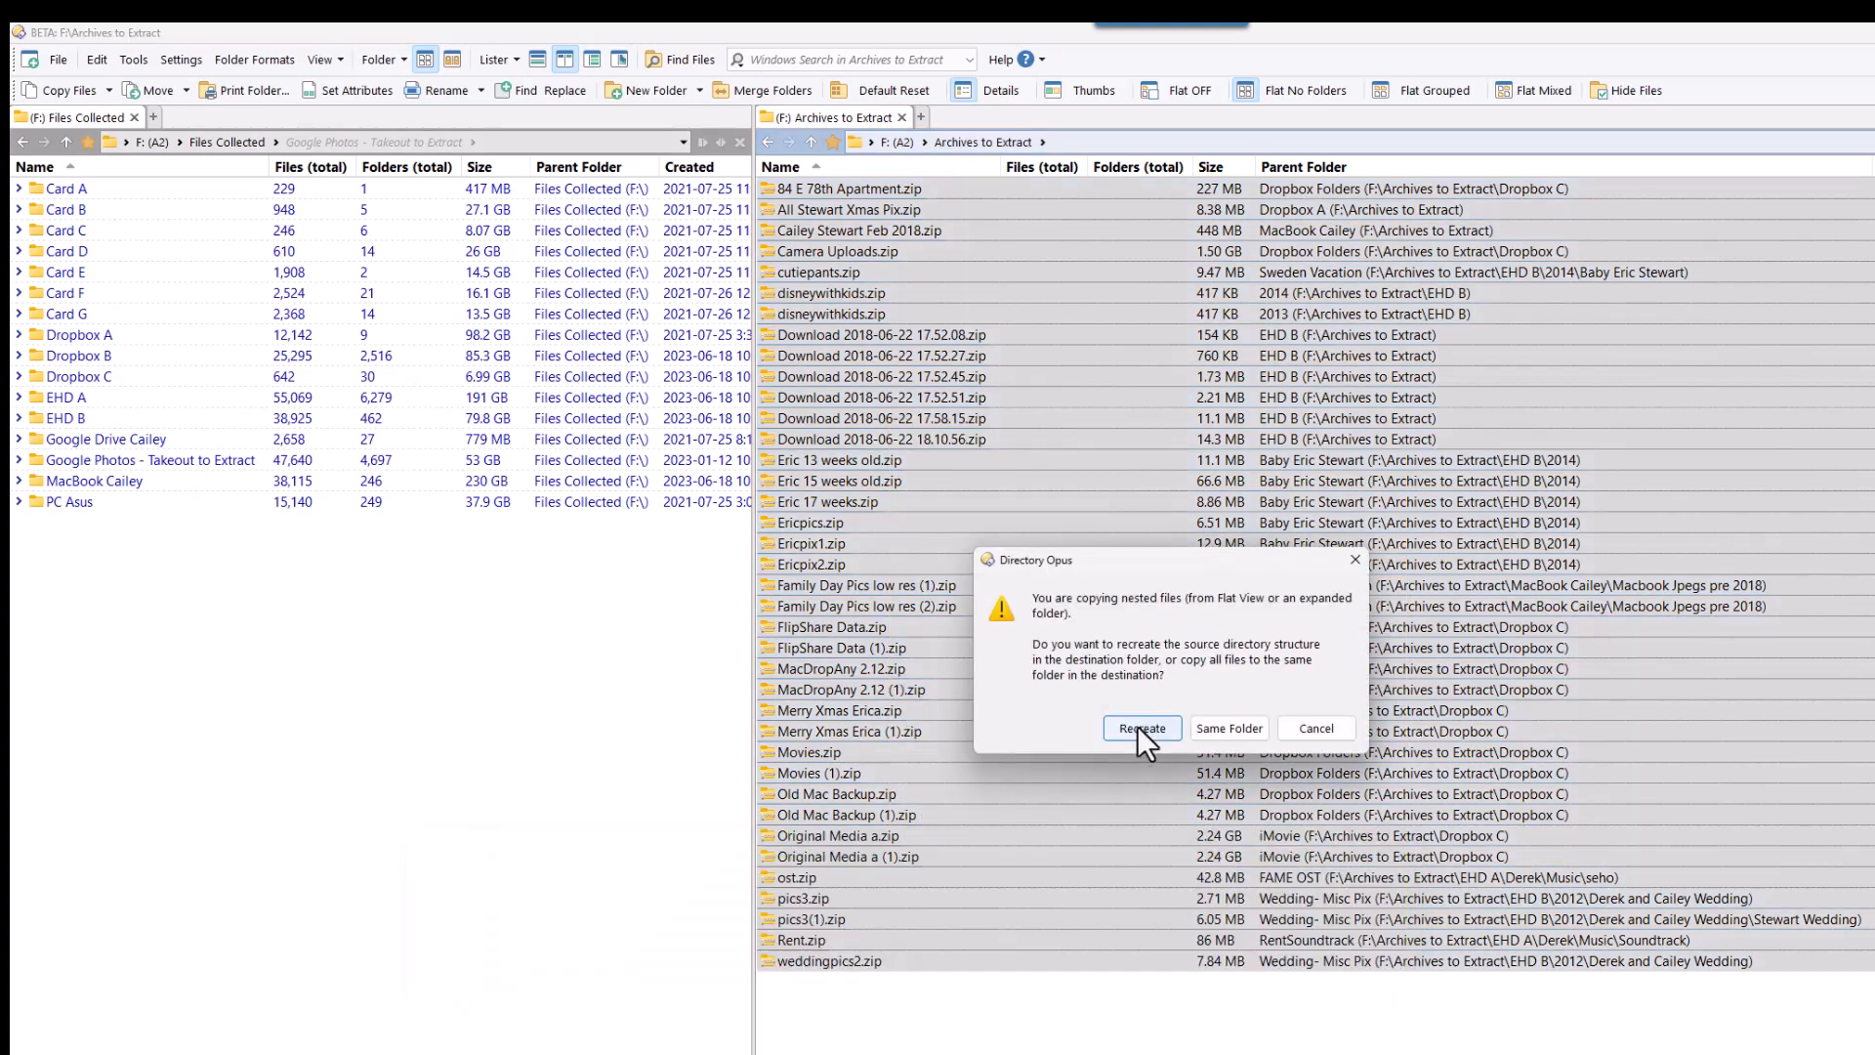
{"action": "left_click", "coordinate": [1139, 727]}
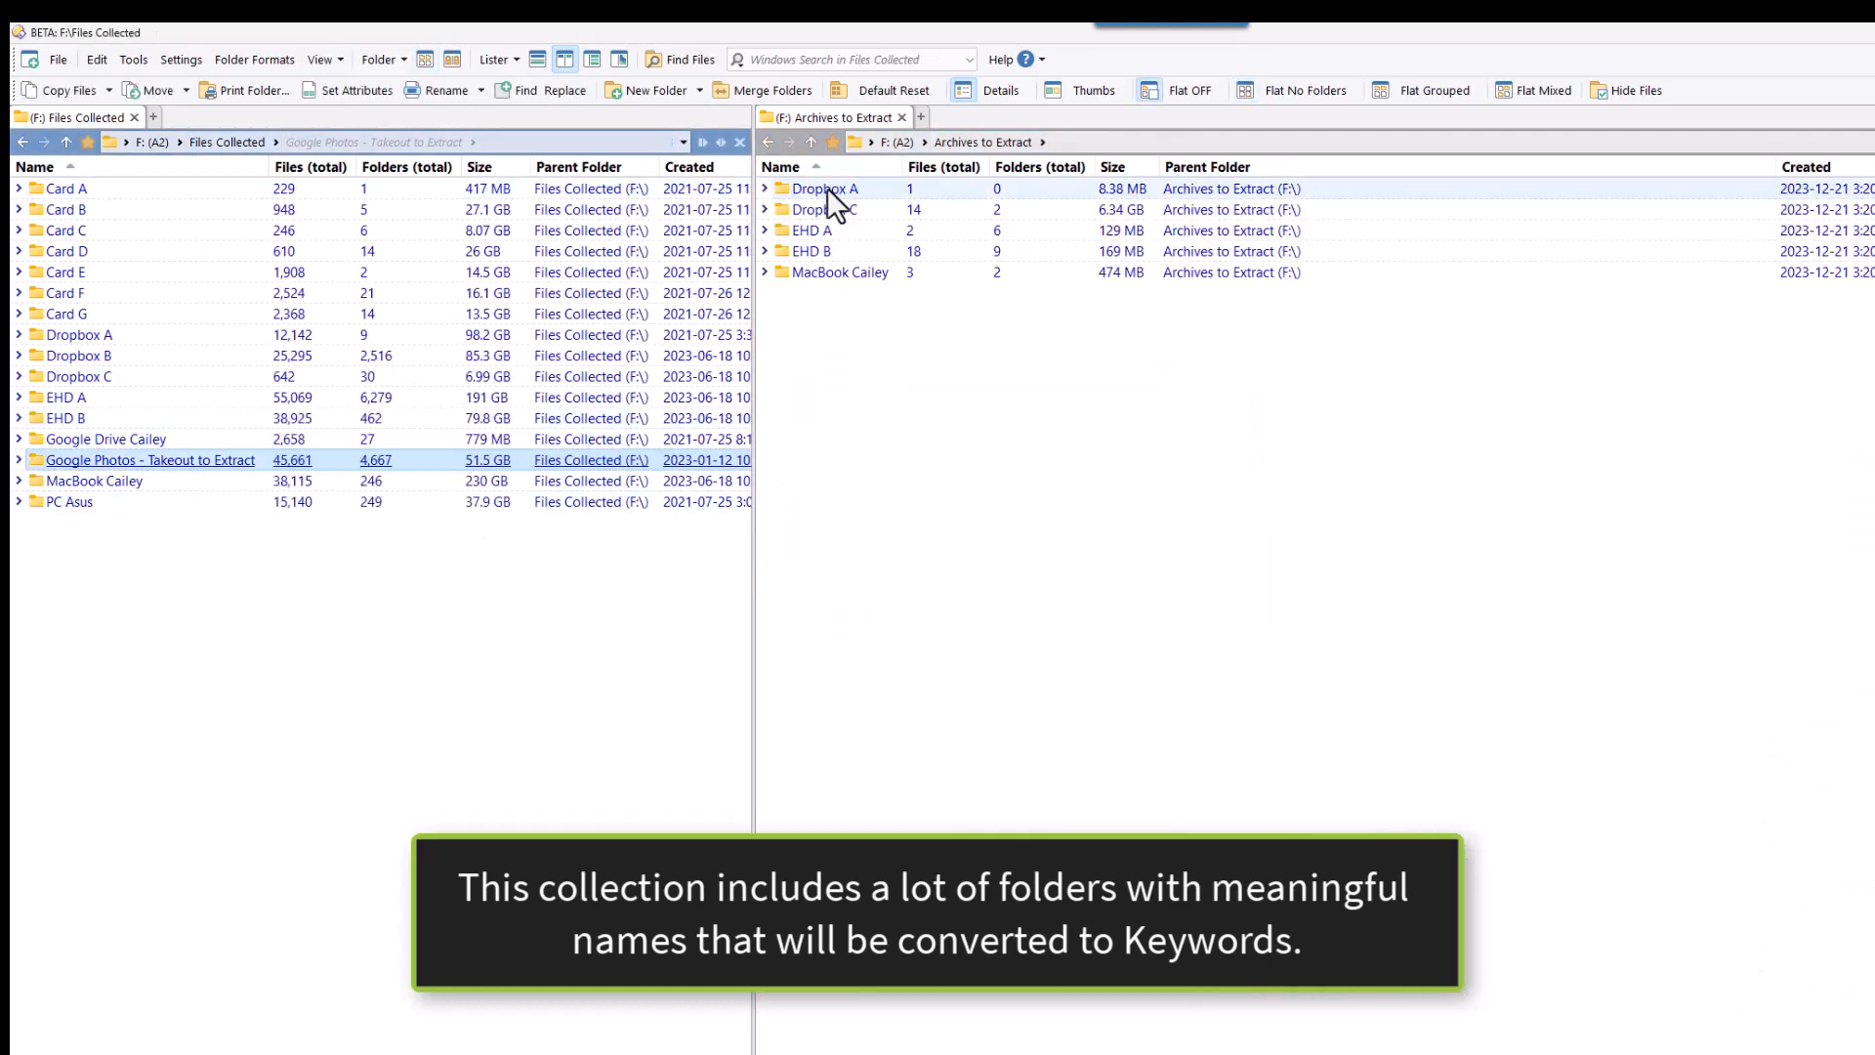
- List Archives to Extract flat without folders and filter the listing to .zip files only
{"action": "left_click", "coordinate": [885, 388]}
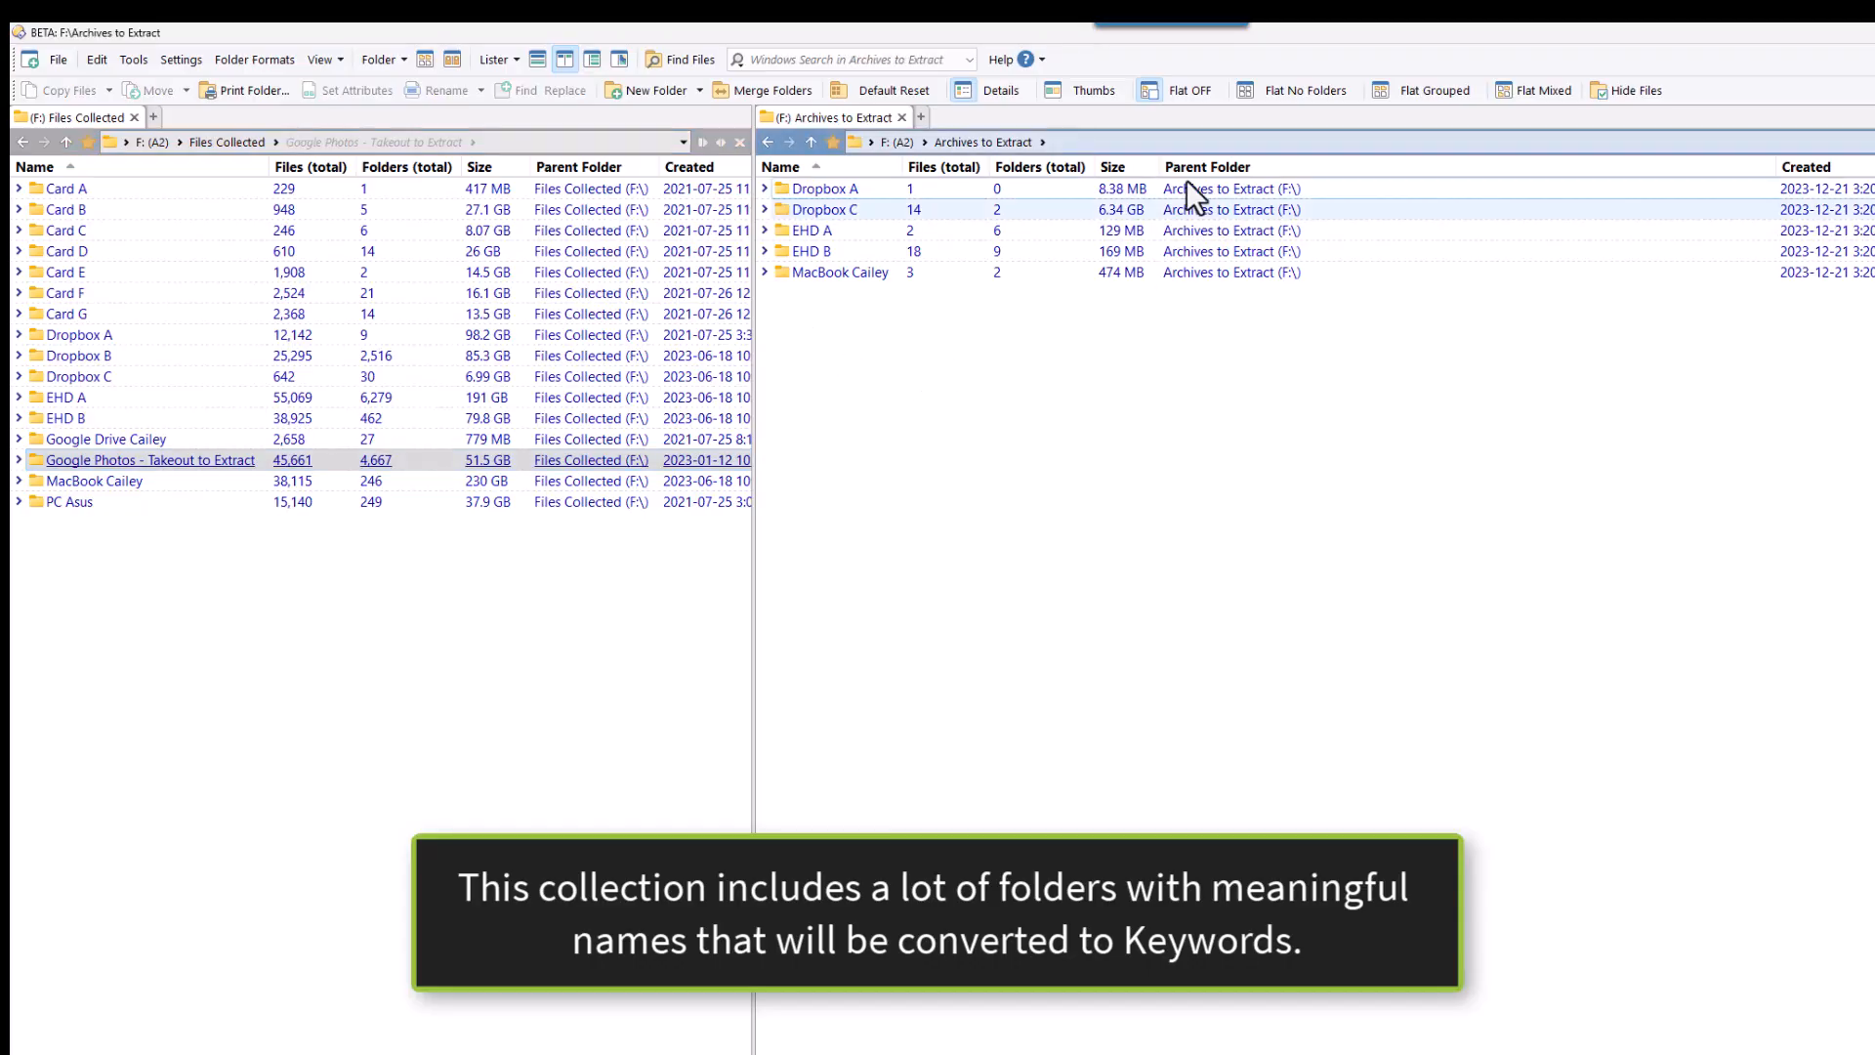
{"action": "left_click", "coordinate": [1246, 90]}
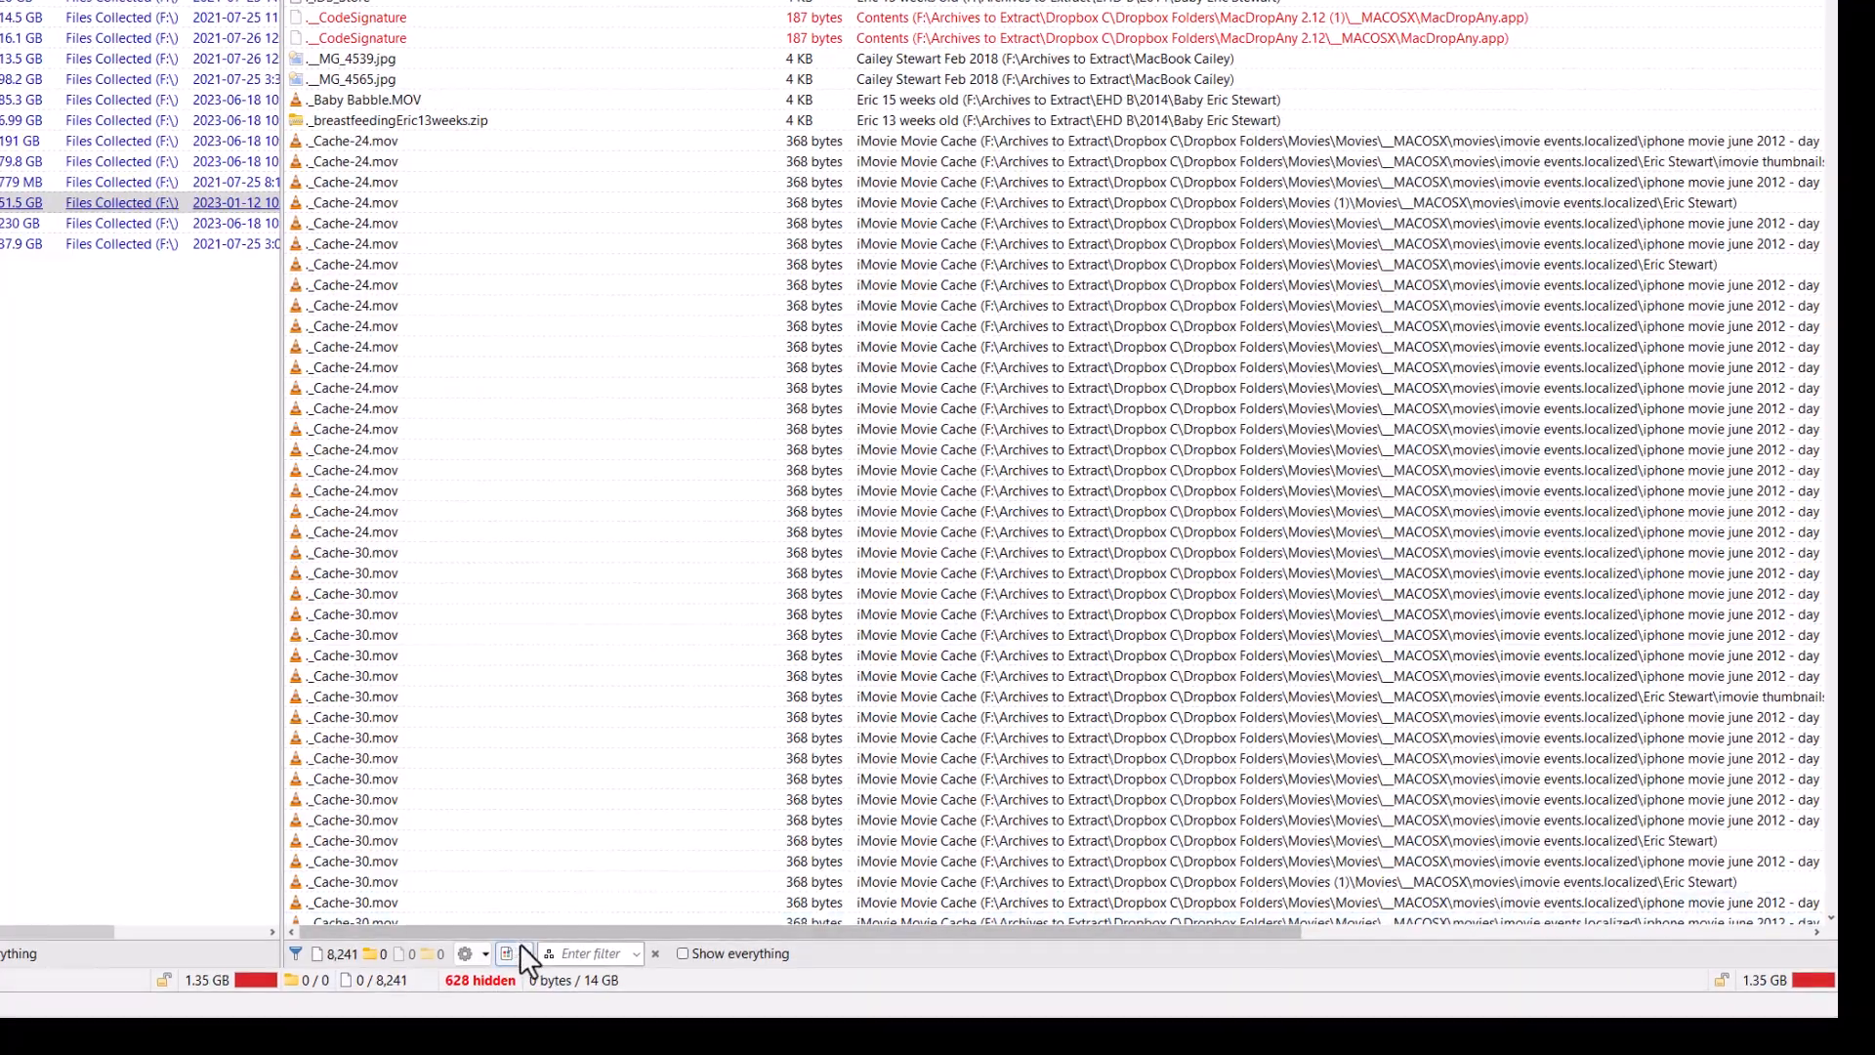
{"action": "left_click", "coordinate": [537, 959]}
{"action": "left_click", "coordinate": [546, 932]}
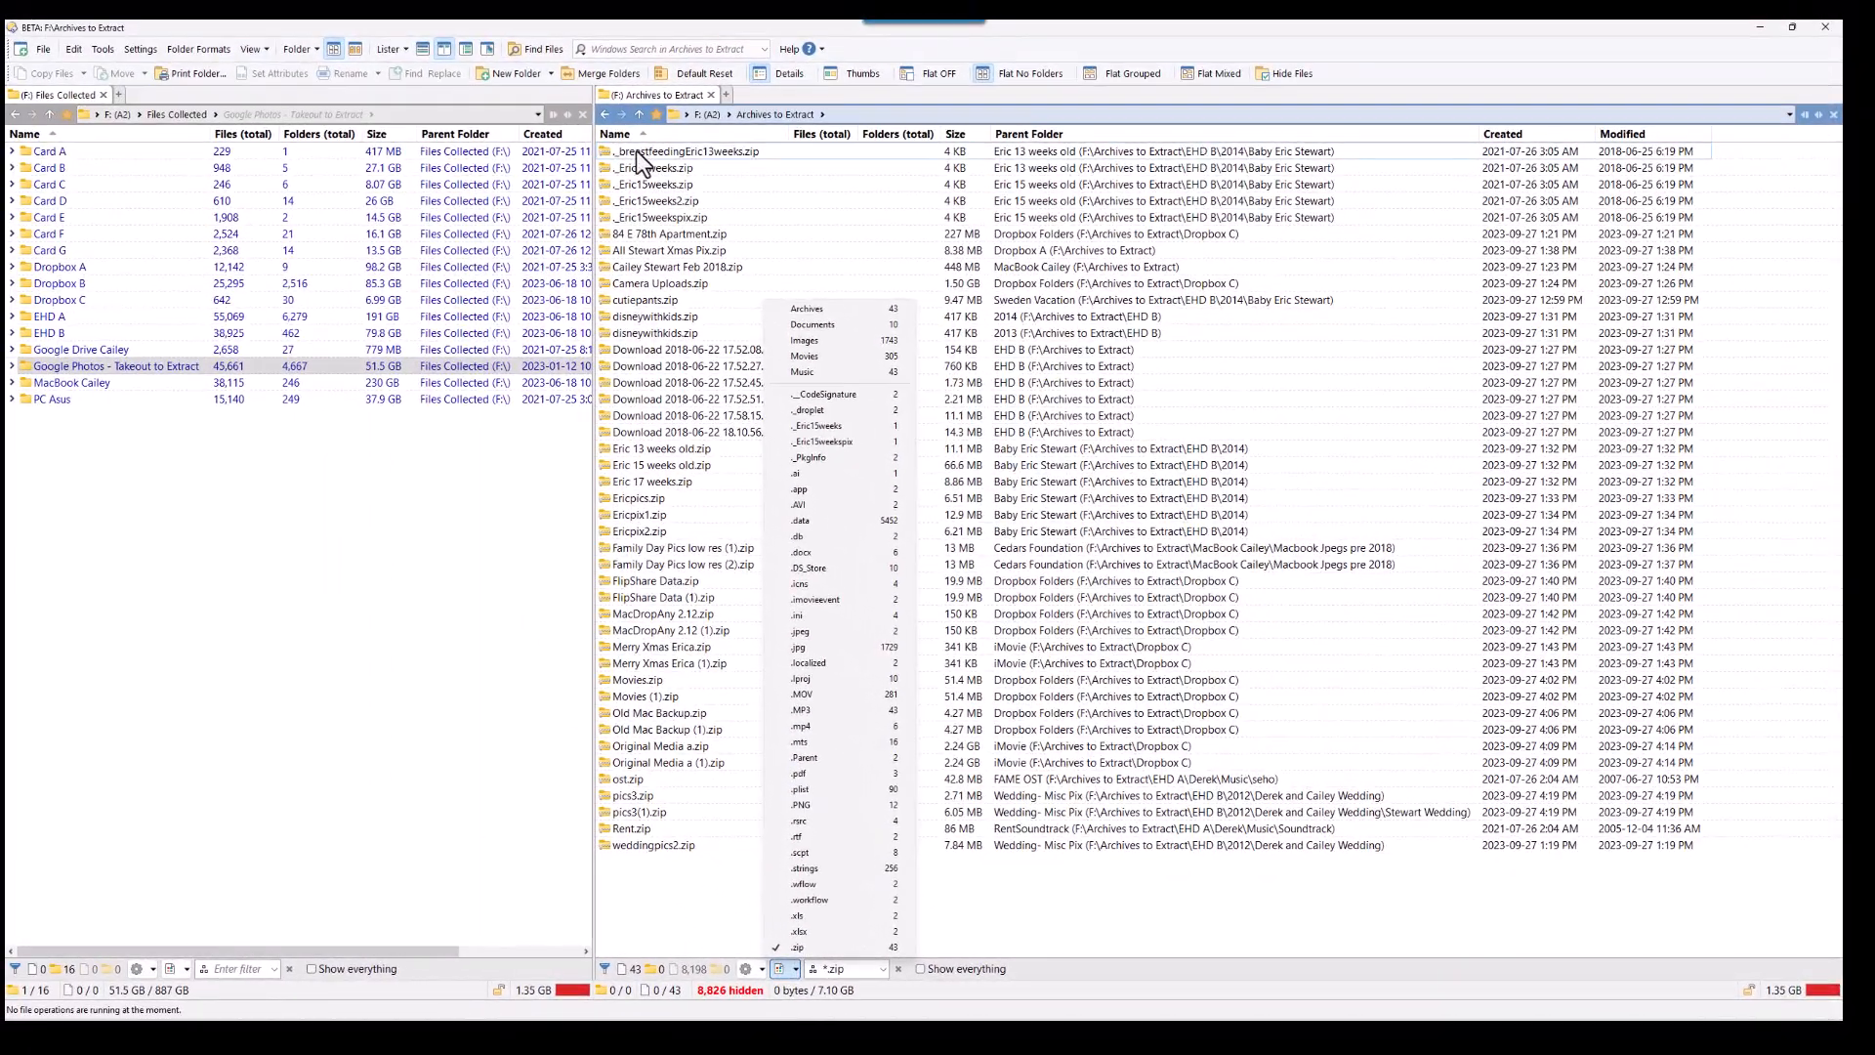
- Permanently delete all the zip files listed in Archives to Extract
{"action": "left_click", "coordinate": [636, 150]}
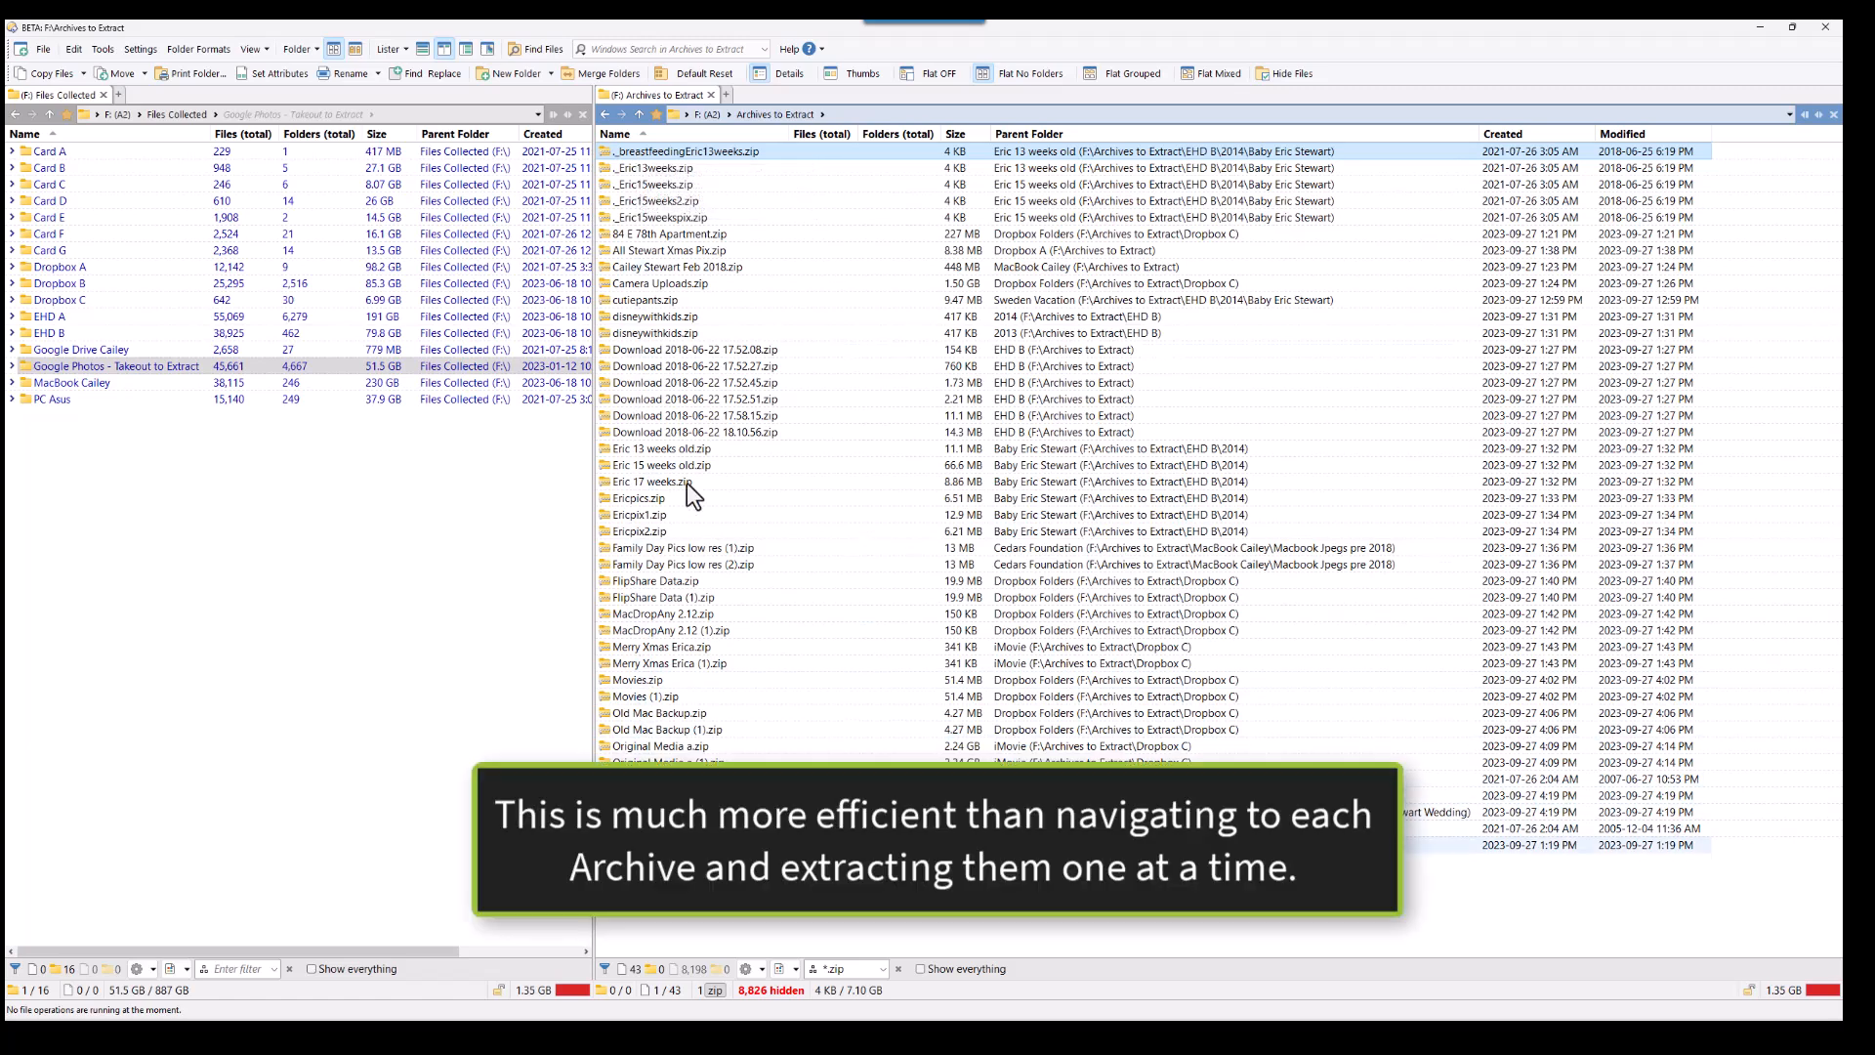
{"action": "key", "text": "ctrl+a"}
{"action": "key", "text": "Delete"}
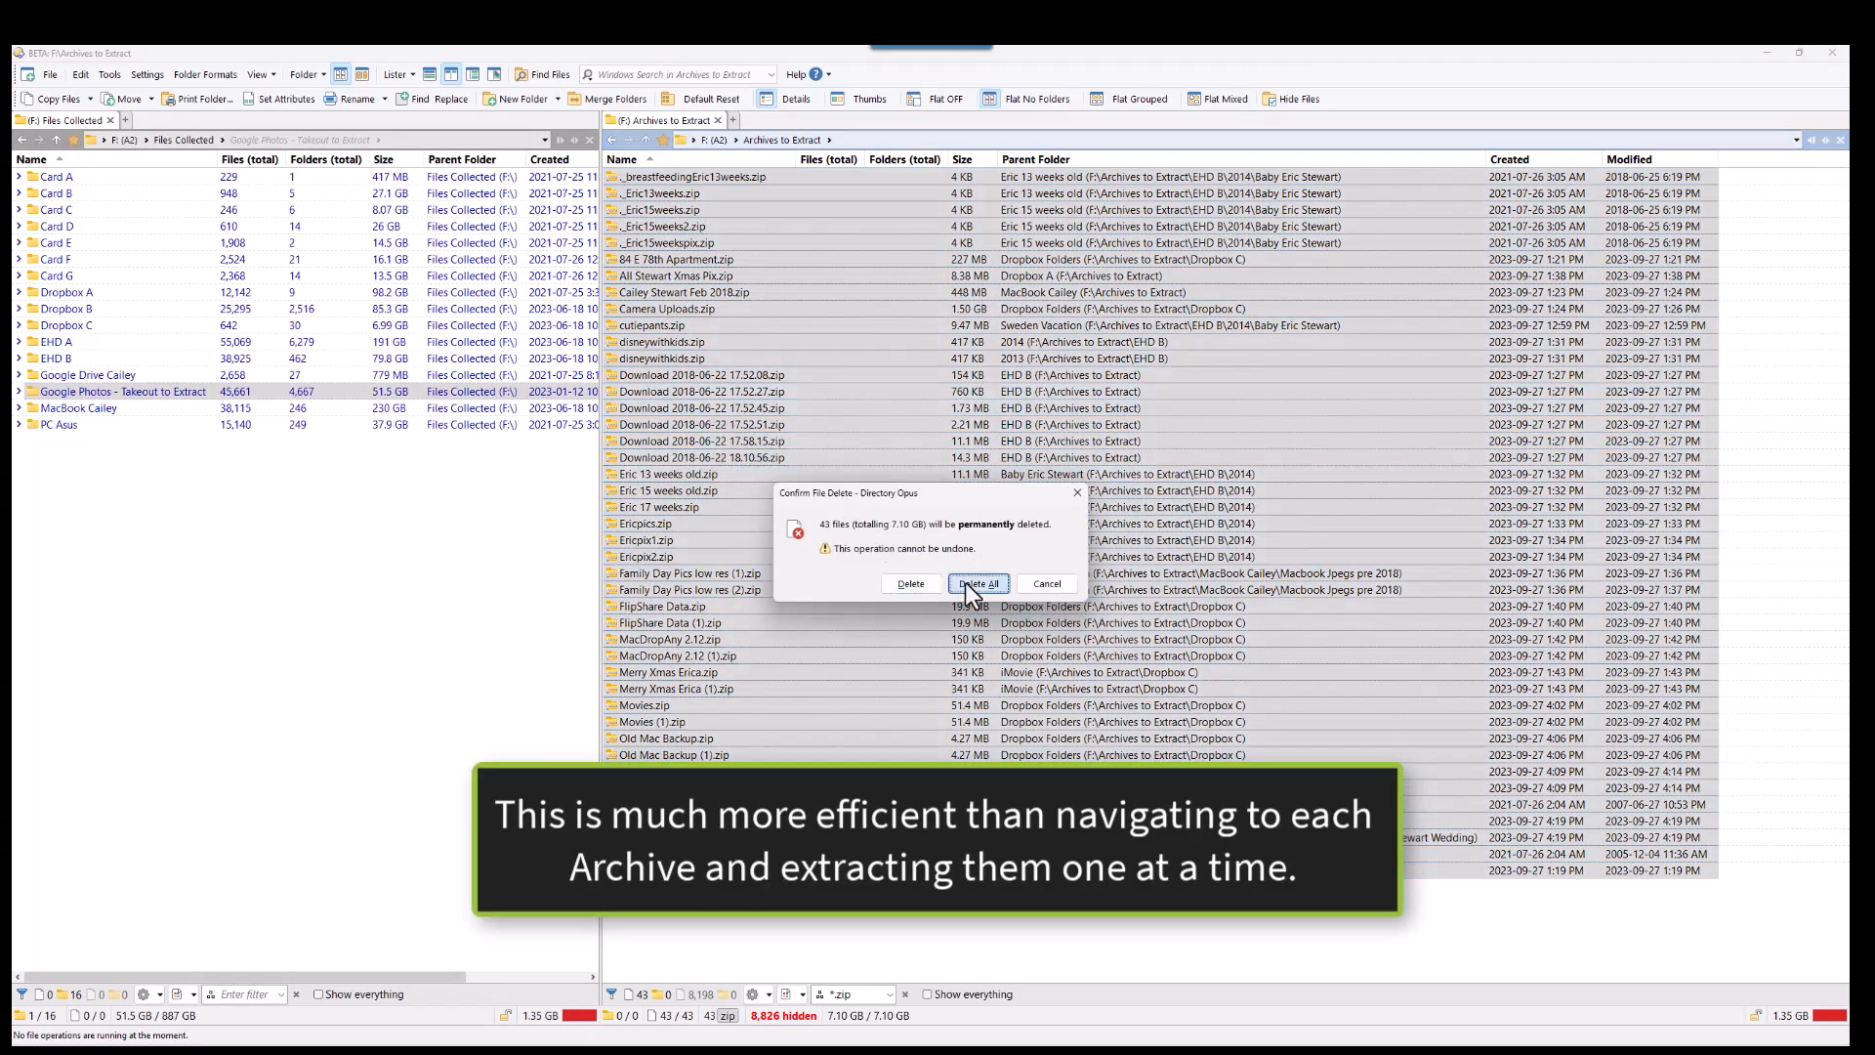
{"action": "left_click", "coordinate": [965, 582]}
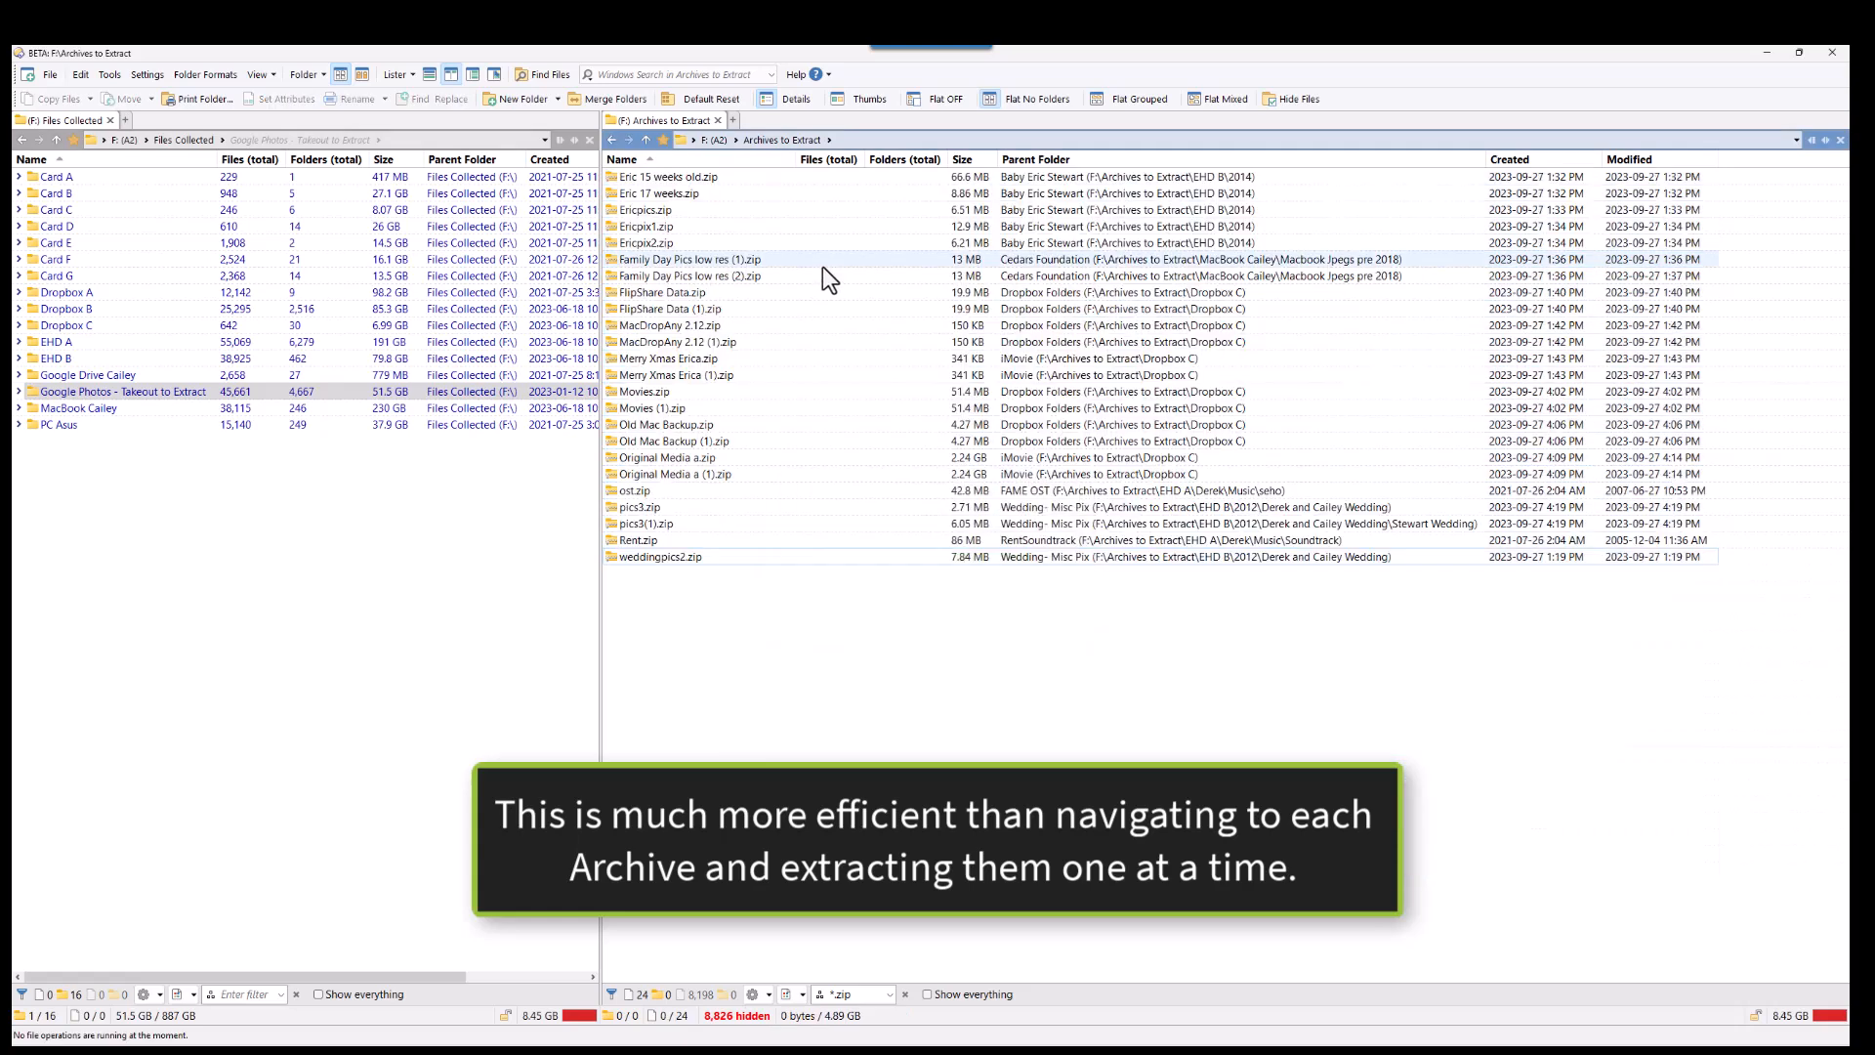
- Reopen Archives to Extract from drive F: in its normal folder listing and move all its folders into Files Collected
{"action": "left_click", "coordinate": [714, 140]}
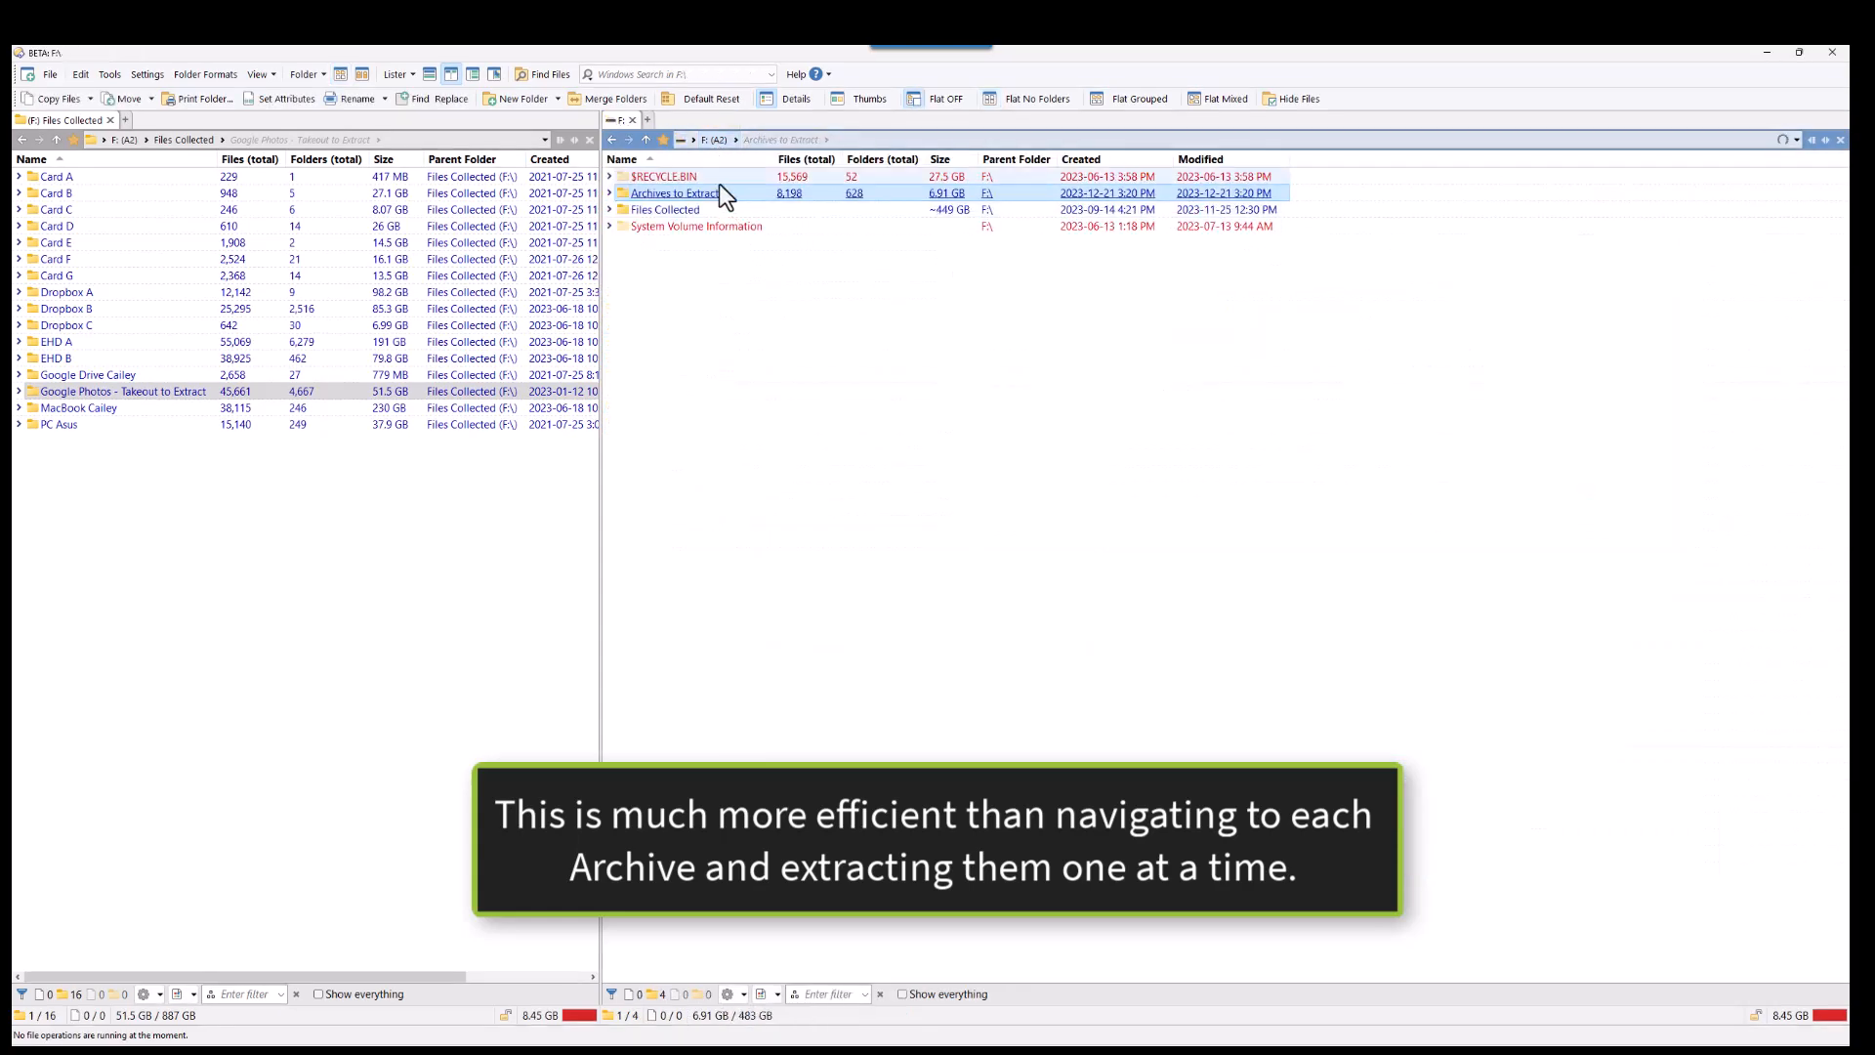
{"action": "double_click", "coordinate": [721, 191]}
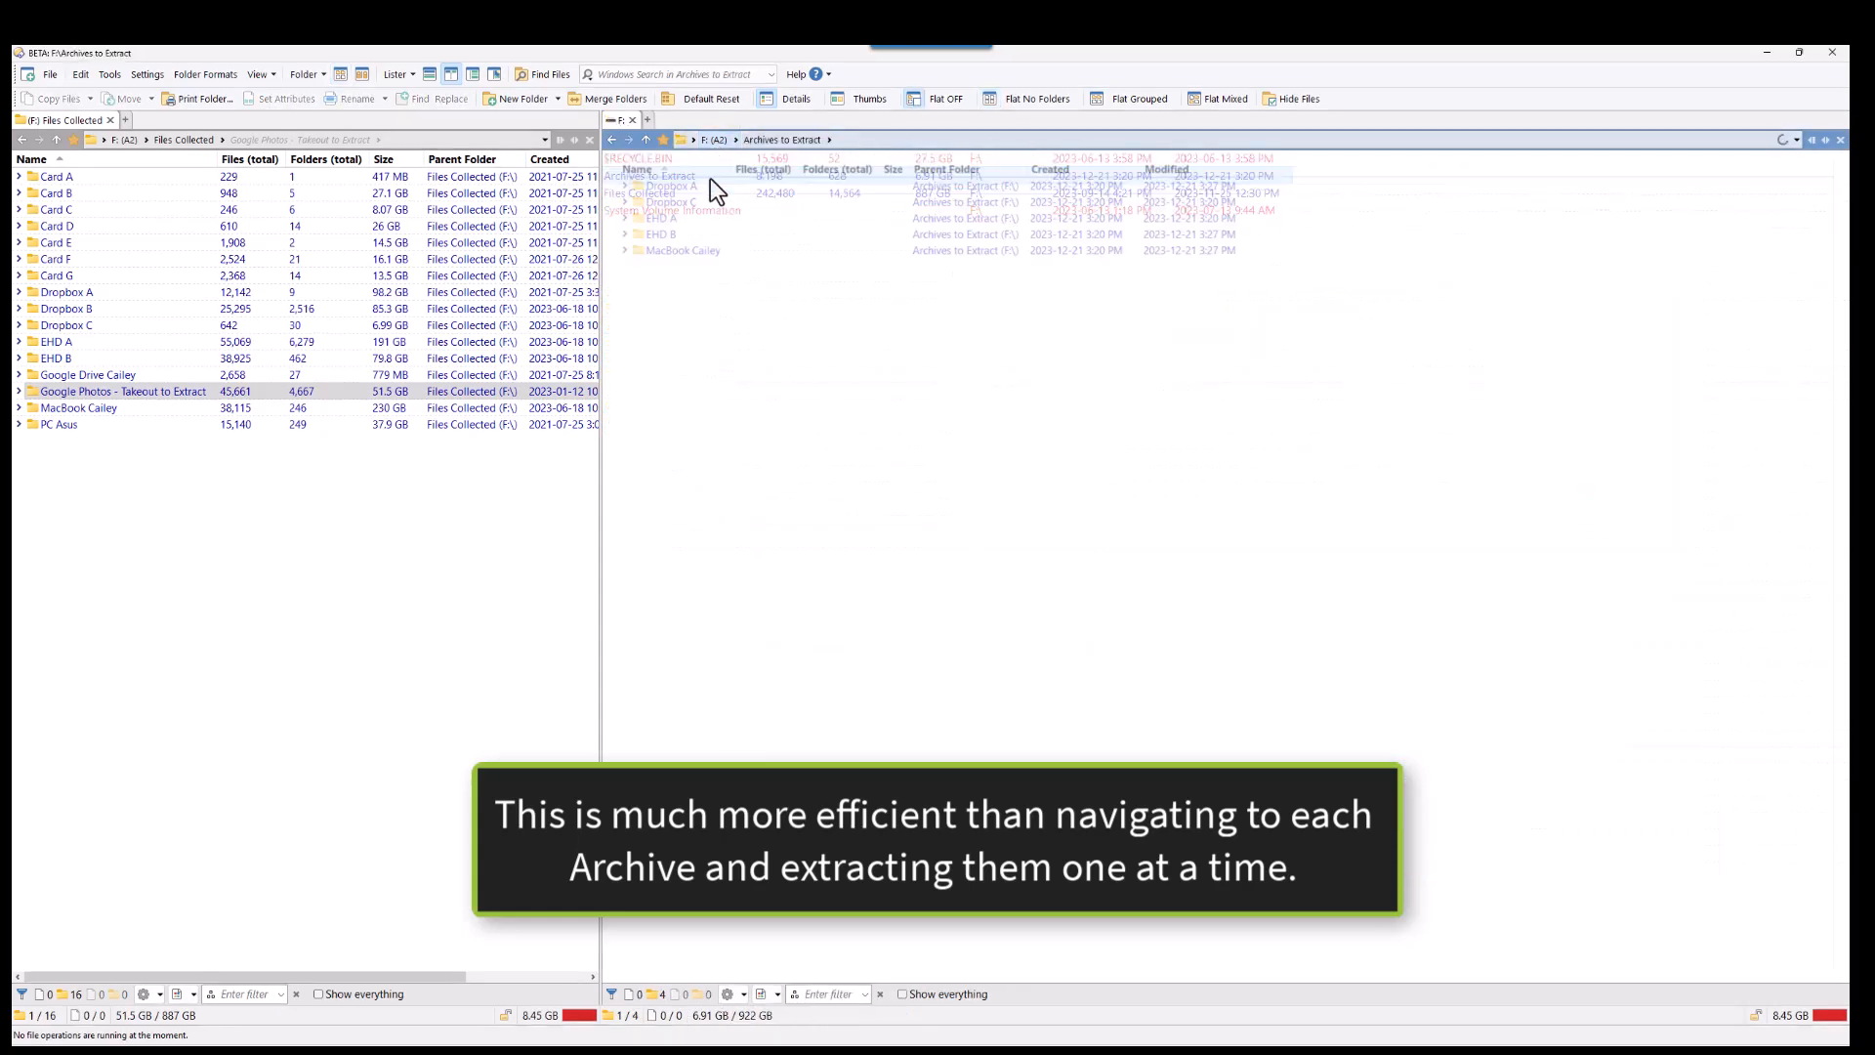
{"action": "left_click", "coordinate": [706, 242], "text": "shift"}
{"action": "left_click_drag", "start_coordinate": [699, 214], "coordinate": [188, 137]}
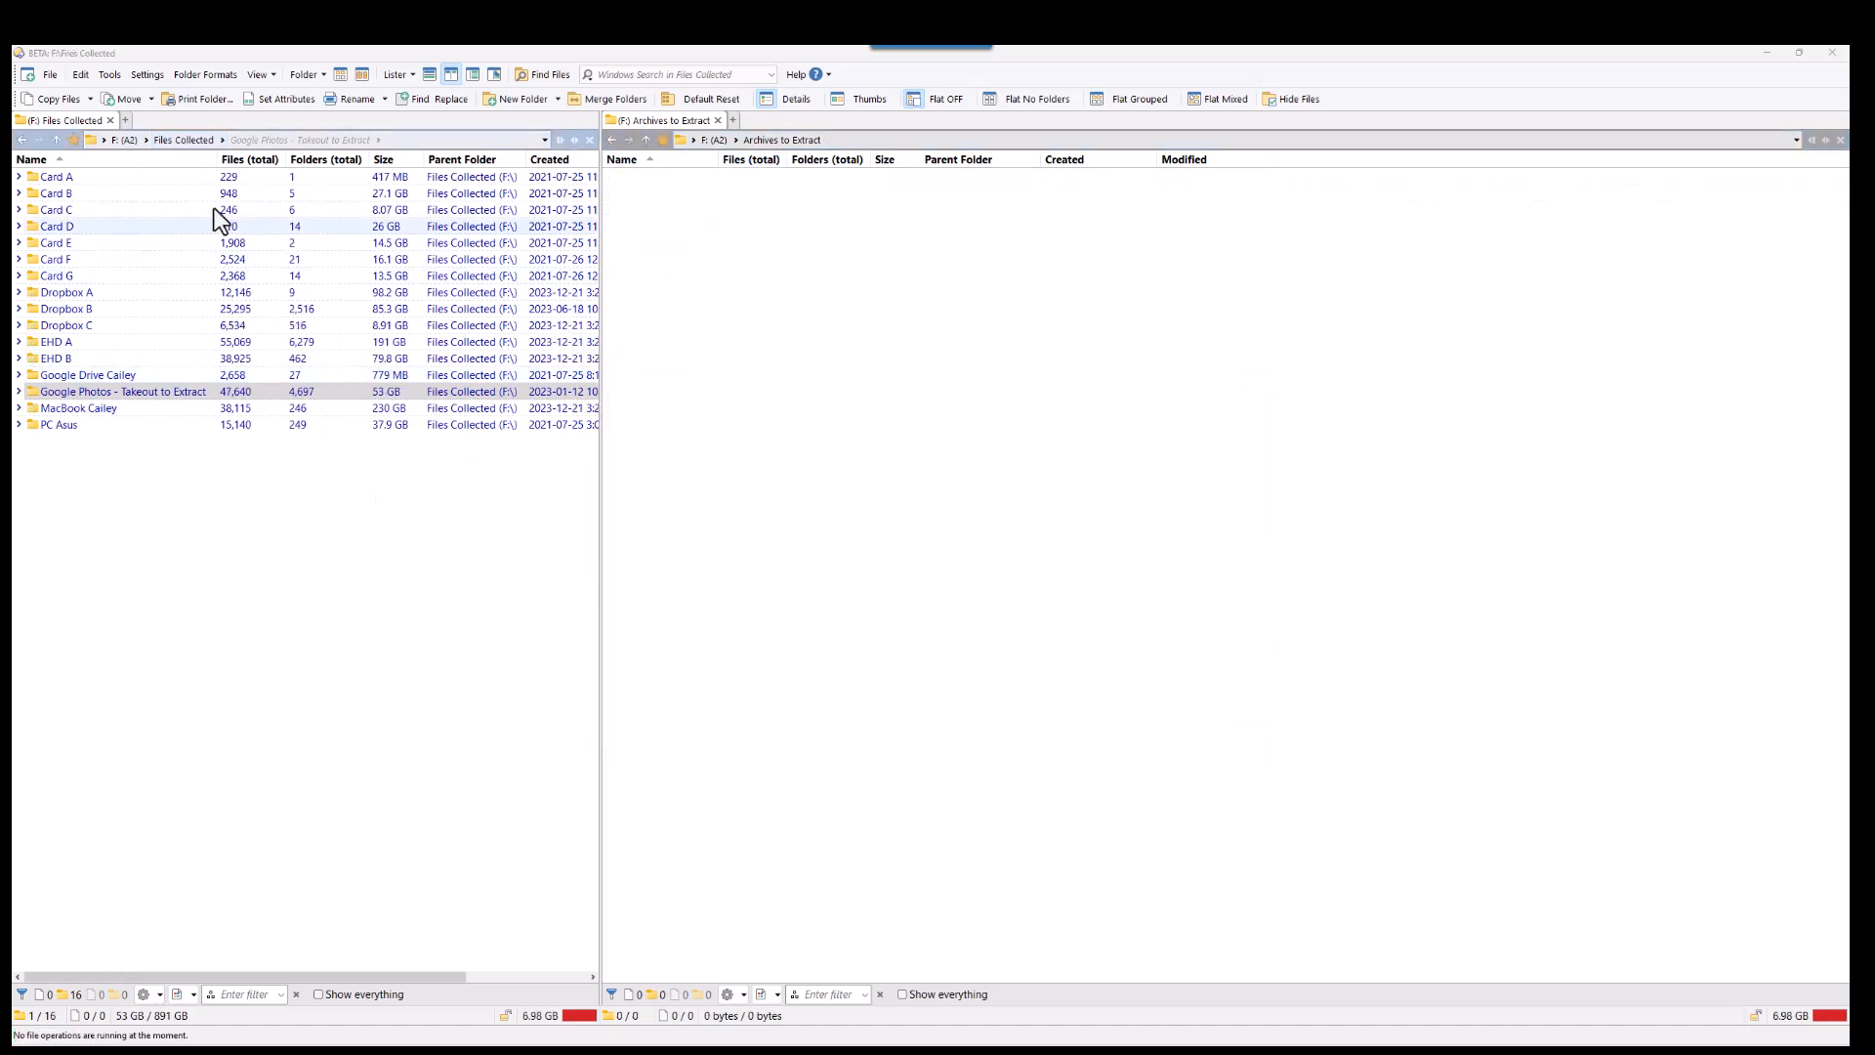
- Close the Archives to Extract display, list Files Collected flat without folders, and filter it to .pdf files
{"action": "left_click", "coordinate": [1839, 140]}
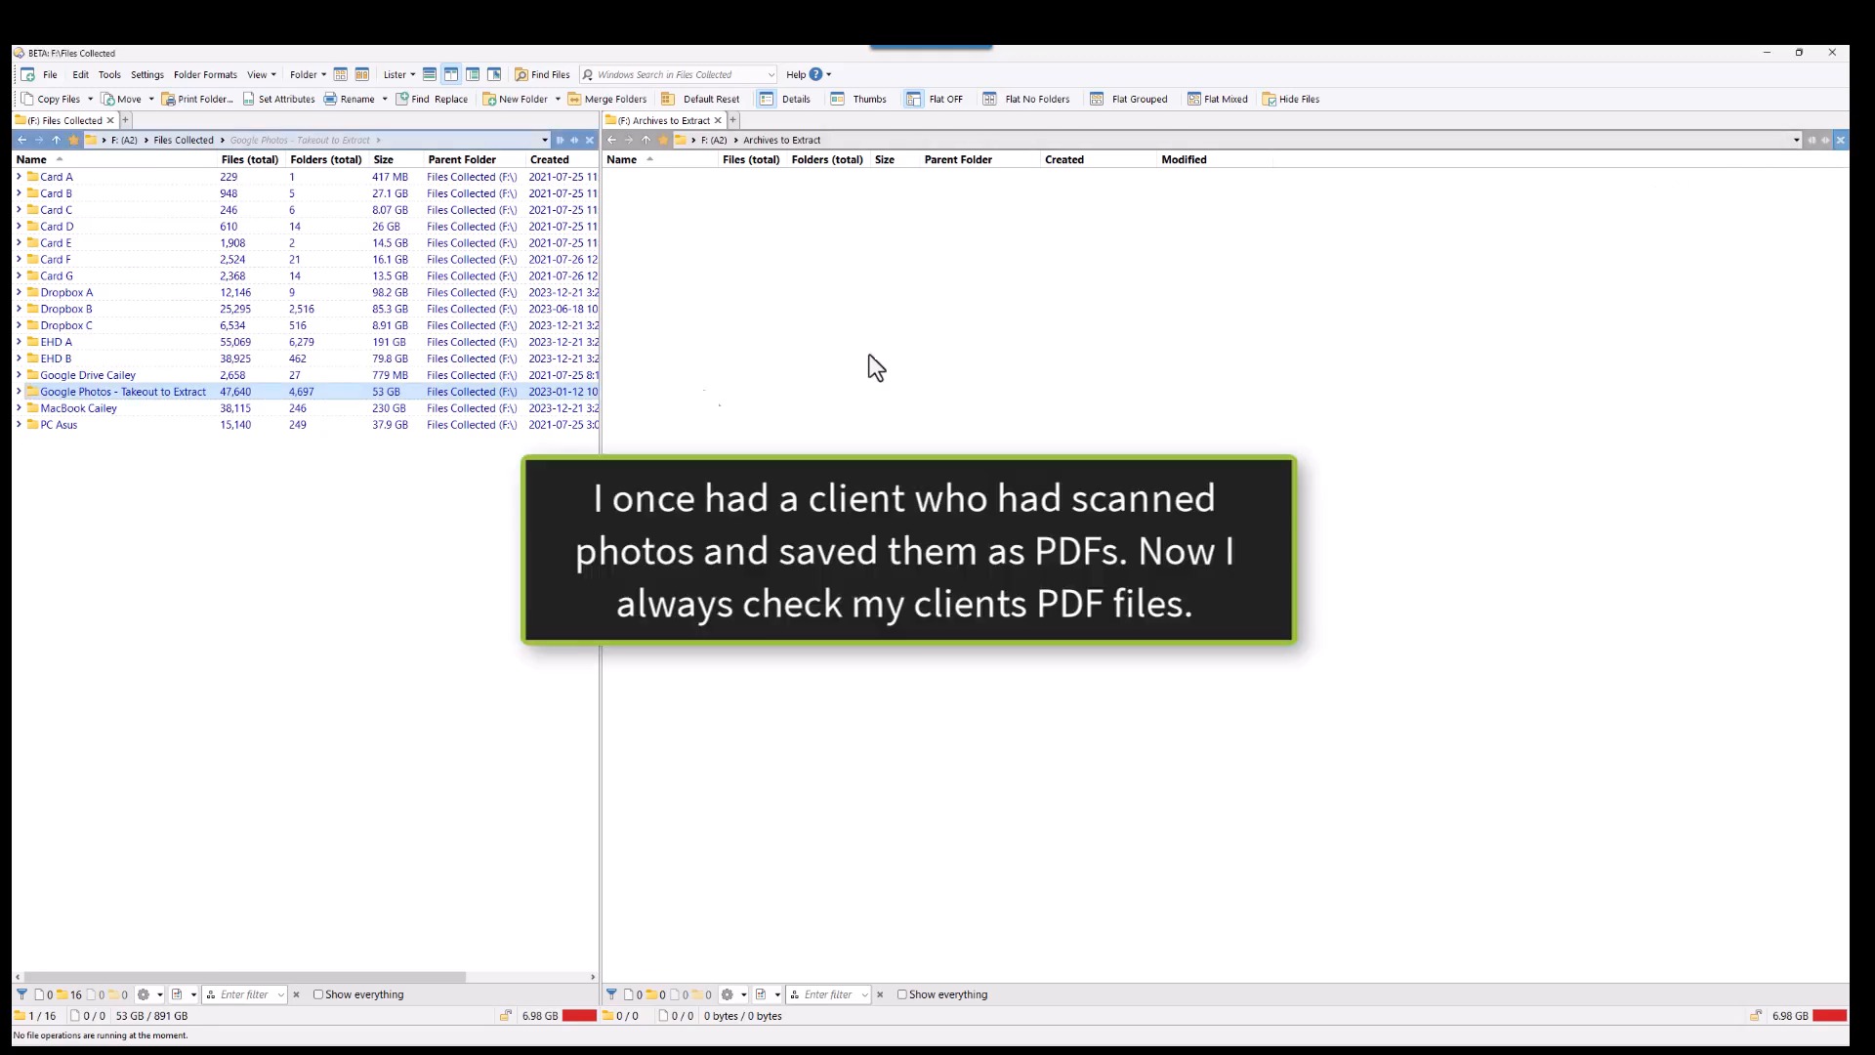
{"action": "left_click", "coordinate": [988, 99]}
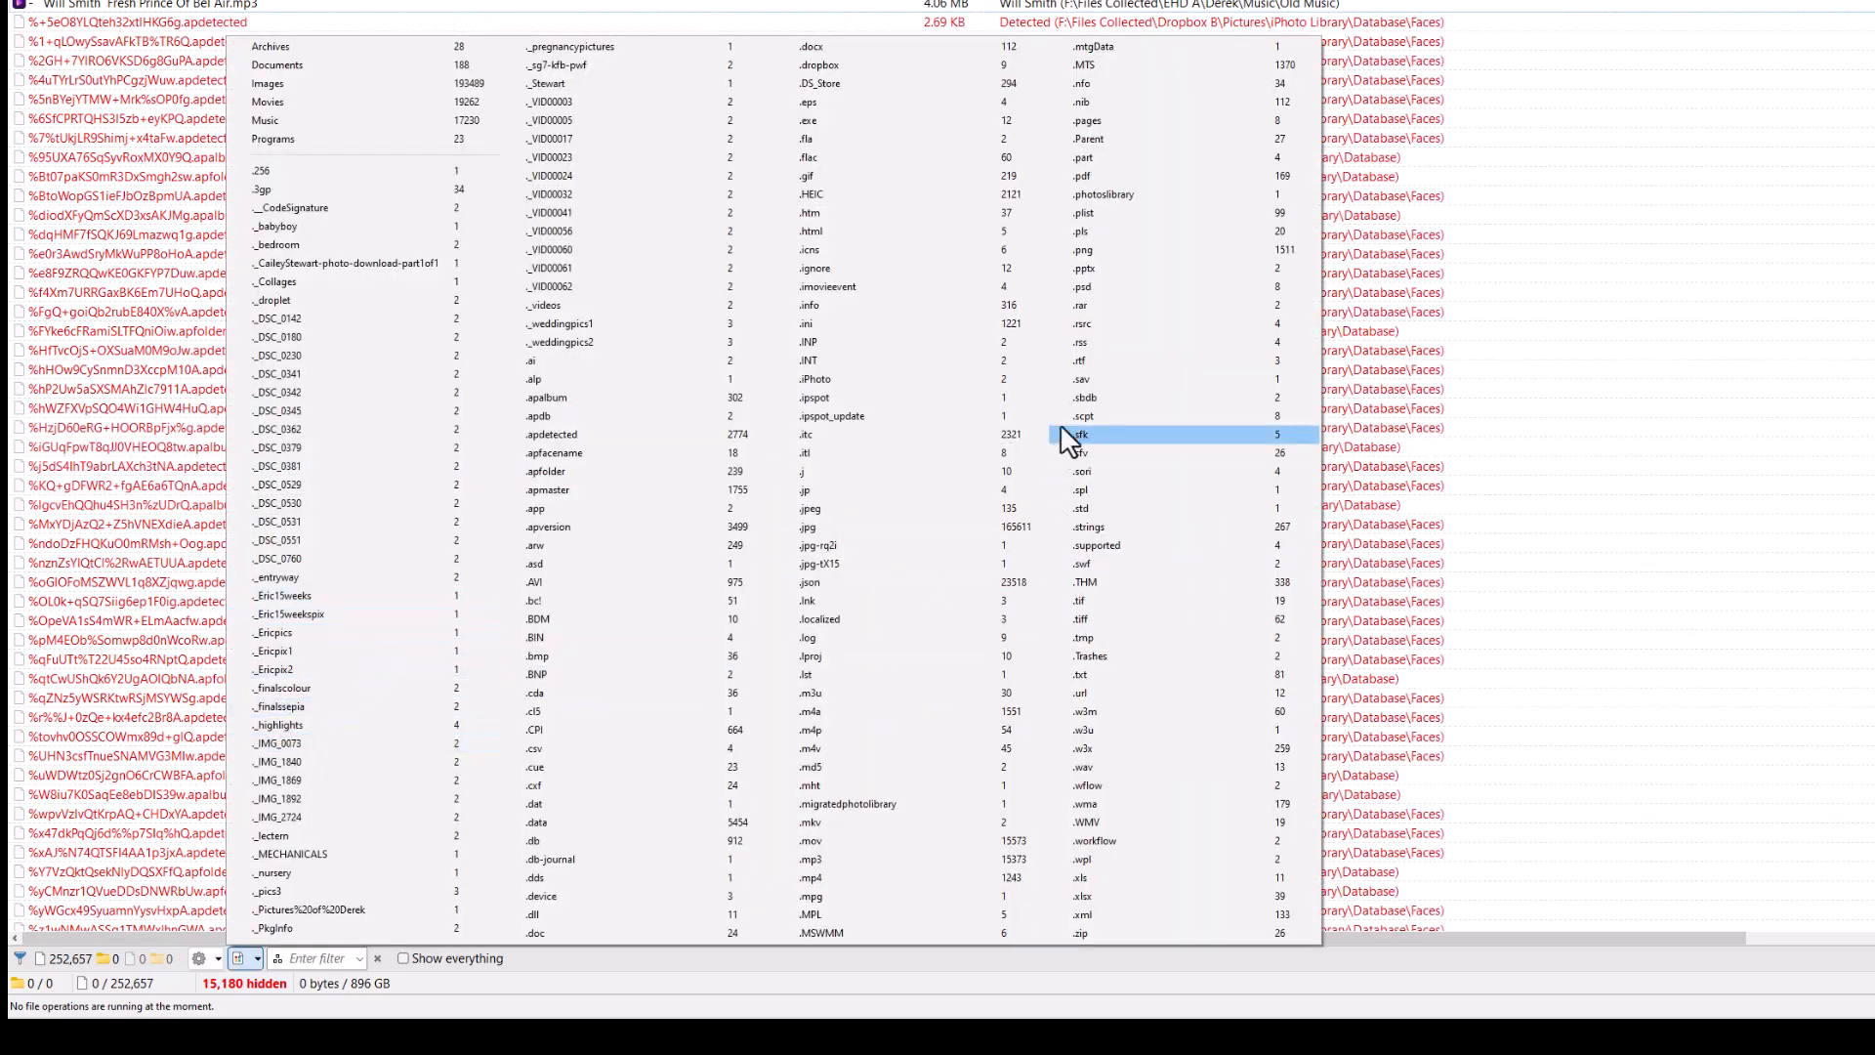
{"action": "left_click", "coordinate": [1120, 186]}
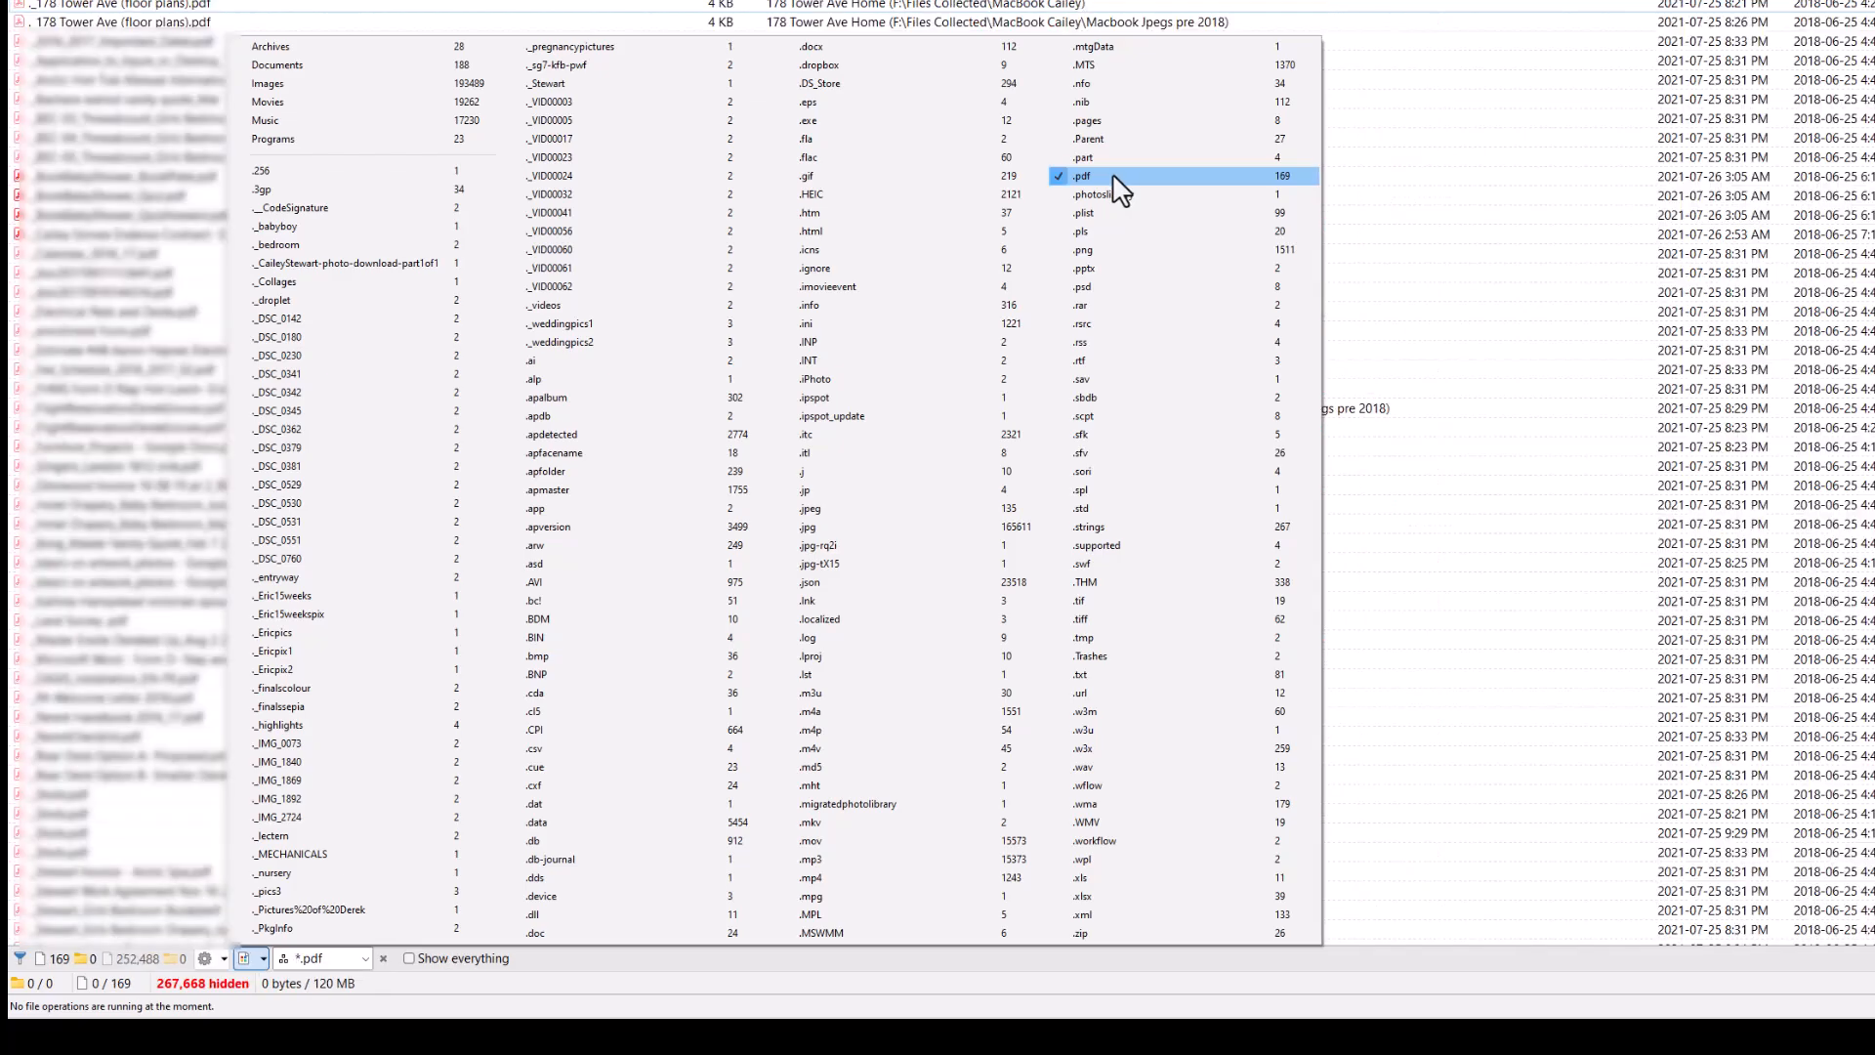
{"action": "left_click", "coordinate": [1395, 223]}
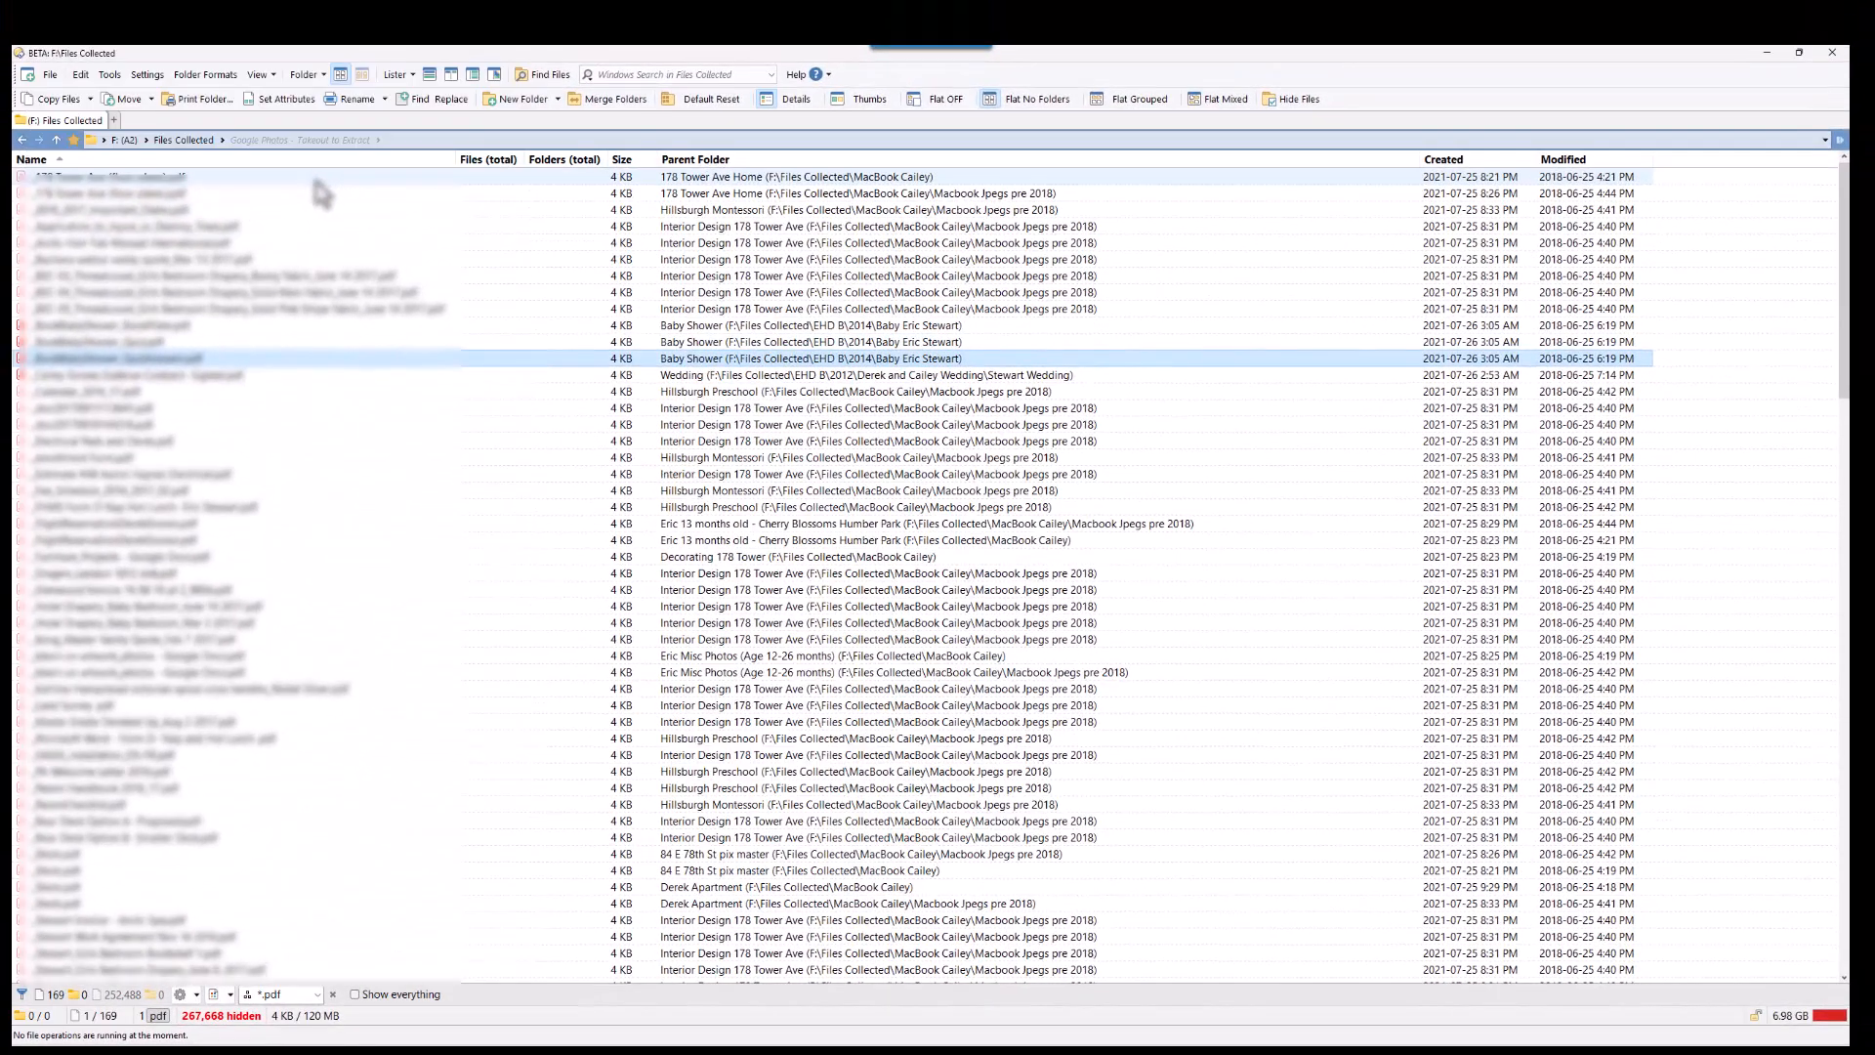
- Look through the filtered PDF files and their parent folders for any that may be scanned photos
{"action": "scroll", "coordinate": [320, 193], "scroll_direction": "down", "scroll_amount": 1}
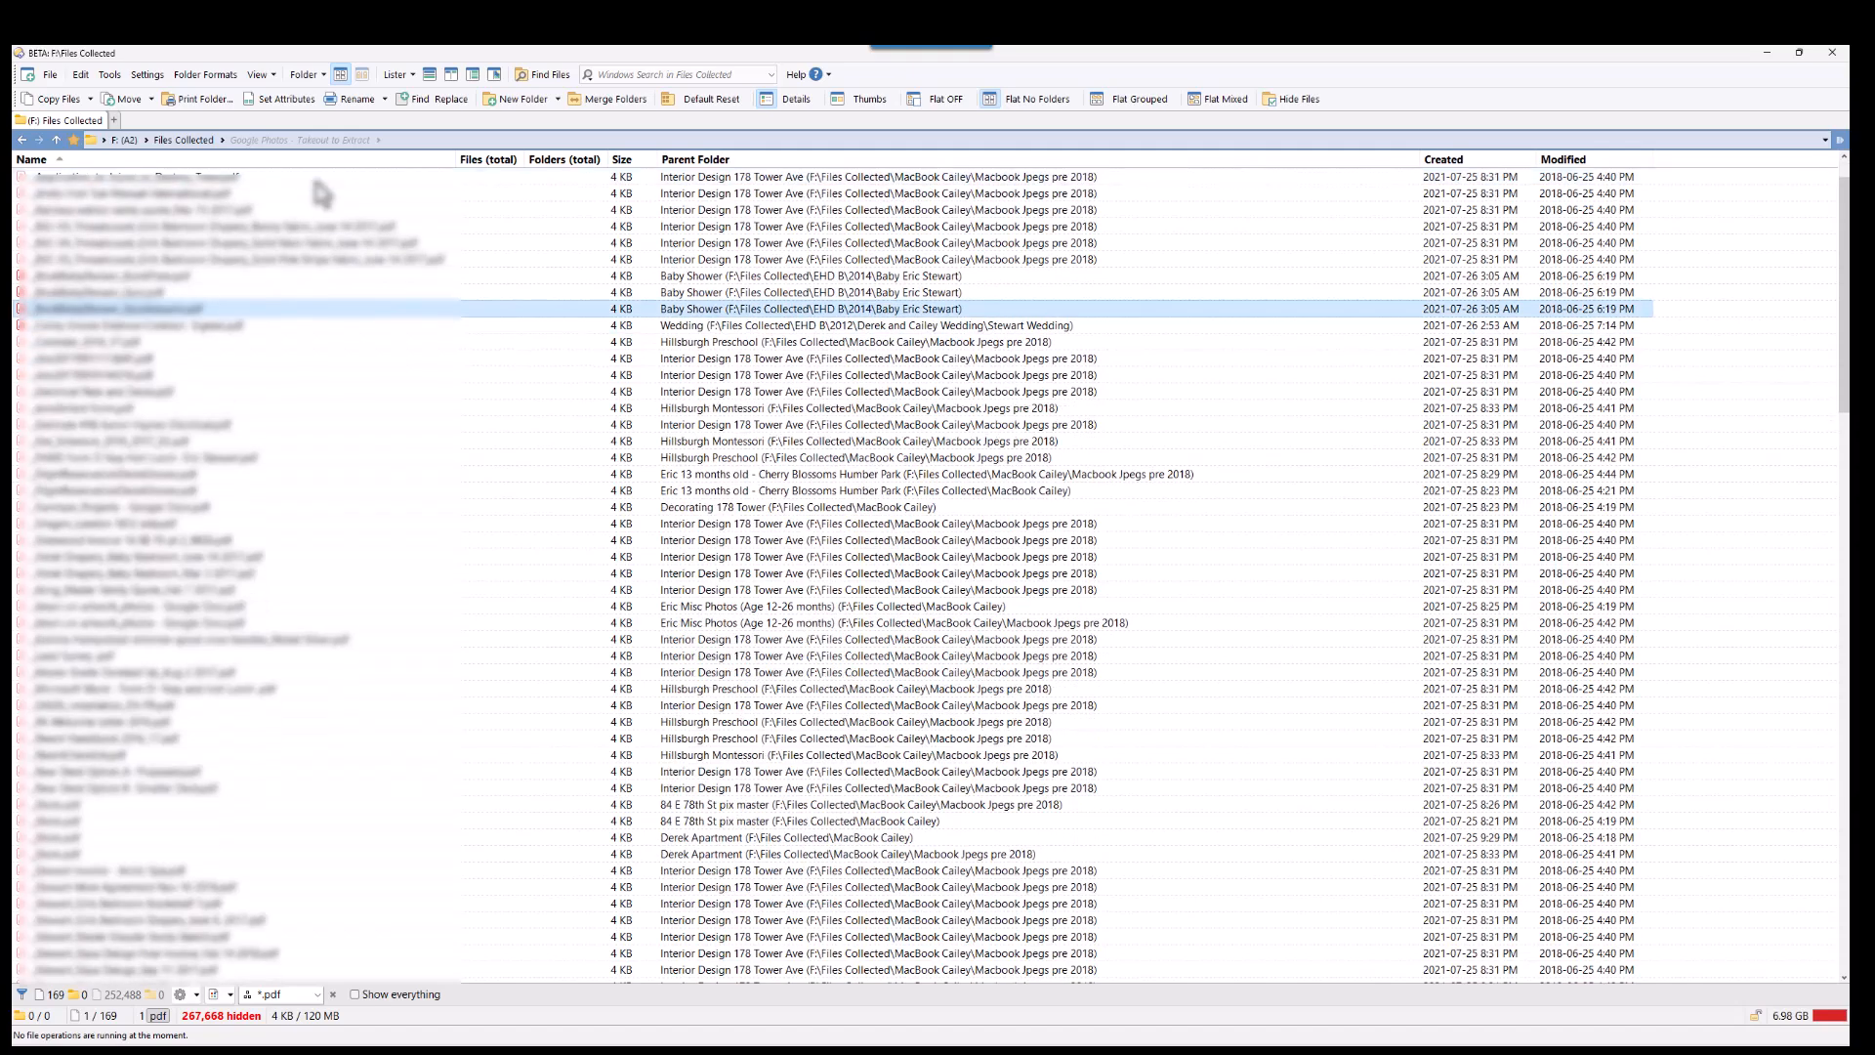
{"action": "scroll", "coordinate": [321, 193], "scroll_direction": "down", "scroll_amount": 1}
{"action": "scroll", "coordinate": [321, 193], "scroll_direction": "down", "scroll_amount": 4}
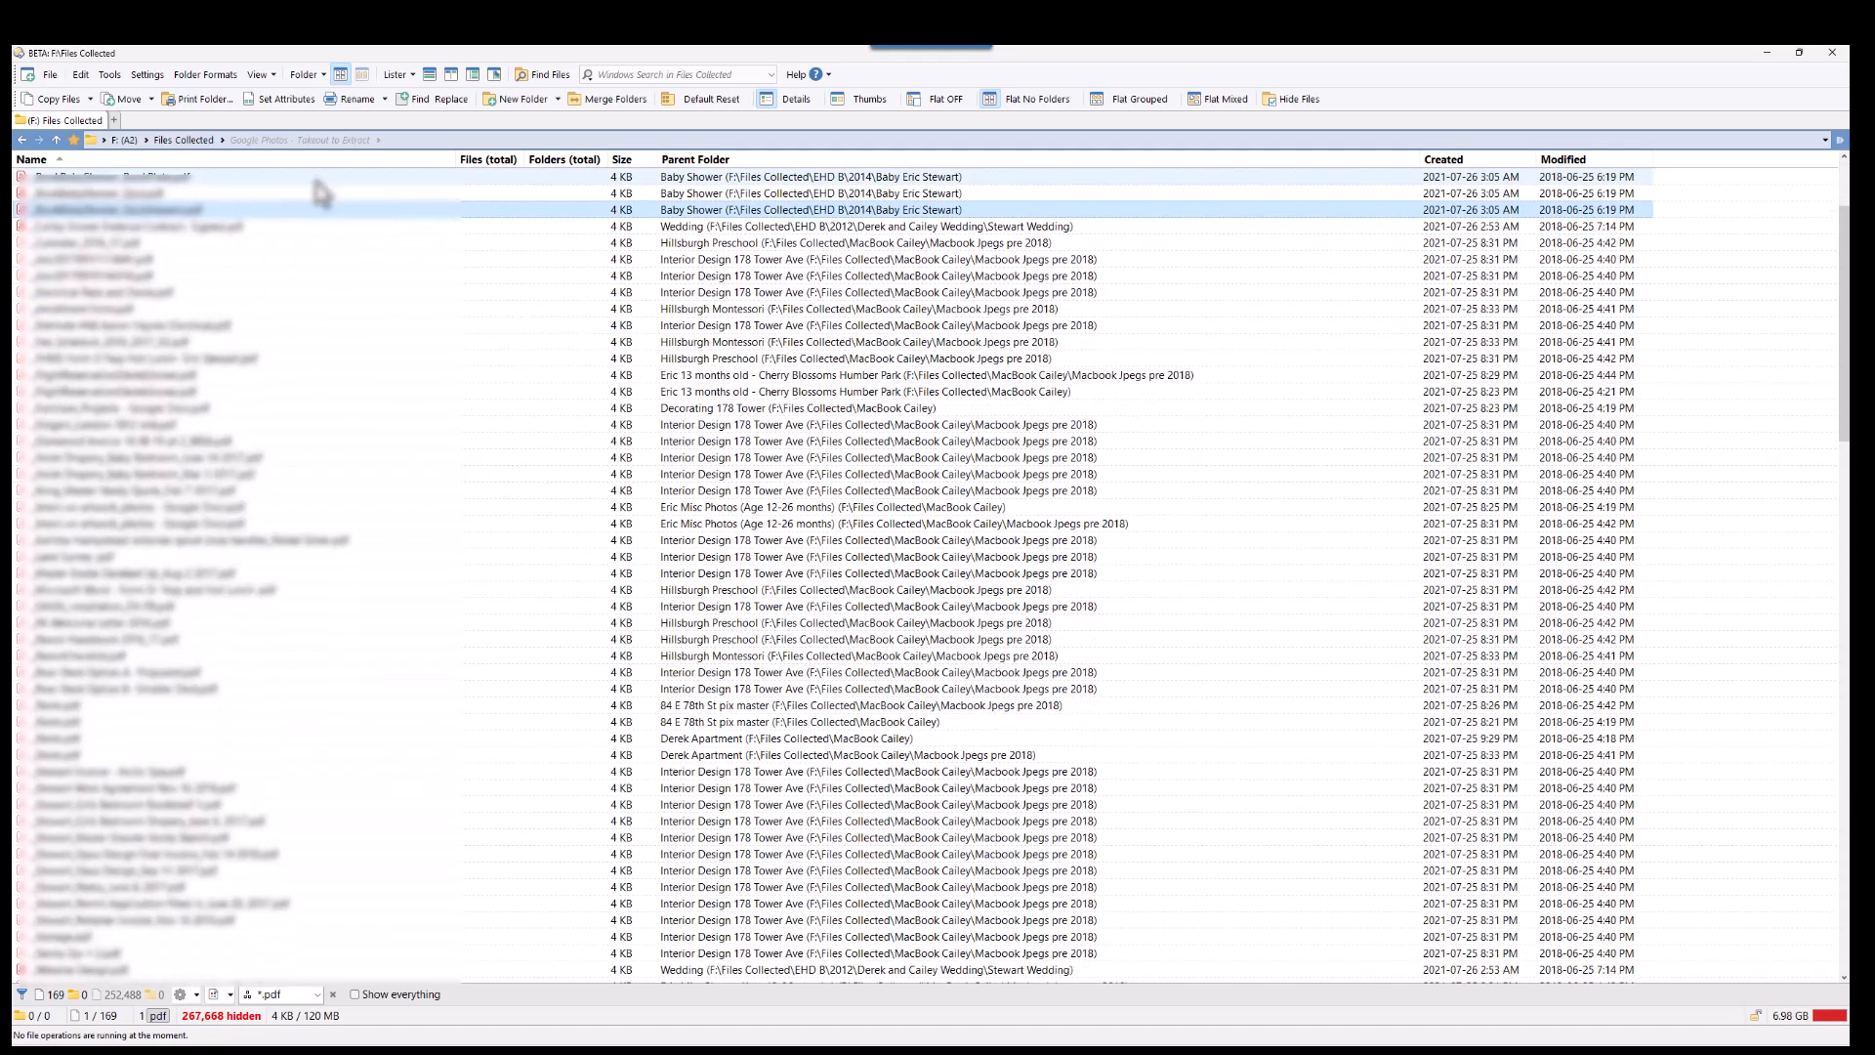
{"action": "scroll", "coordinate": [320, 205], "scroll_direction": "down", "scroll_amount": 3}
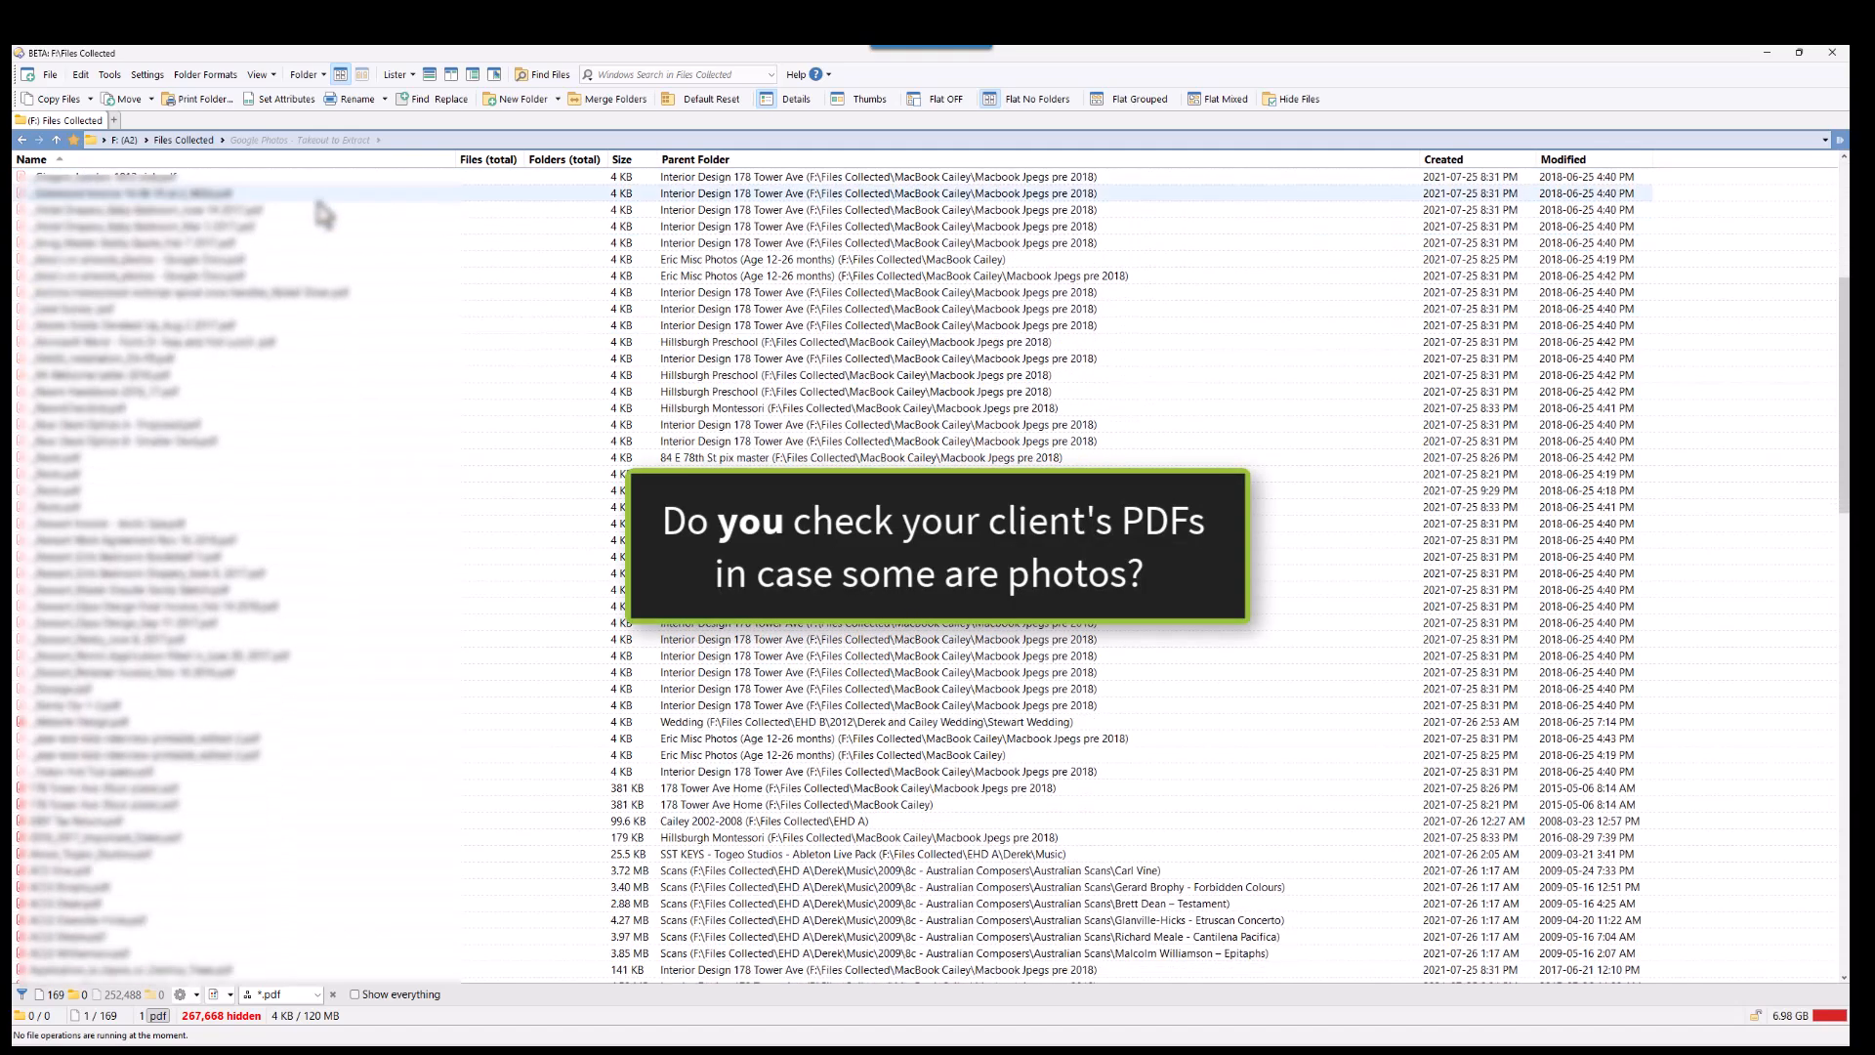
{"action": "scroll", "coordinate": [324, 220], "scroll_direction": "down", "scroll_amount": 3}
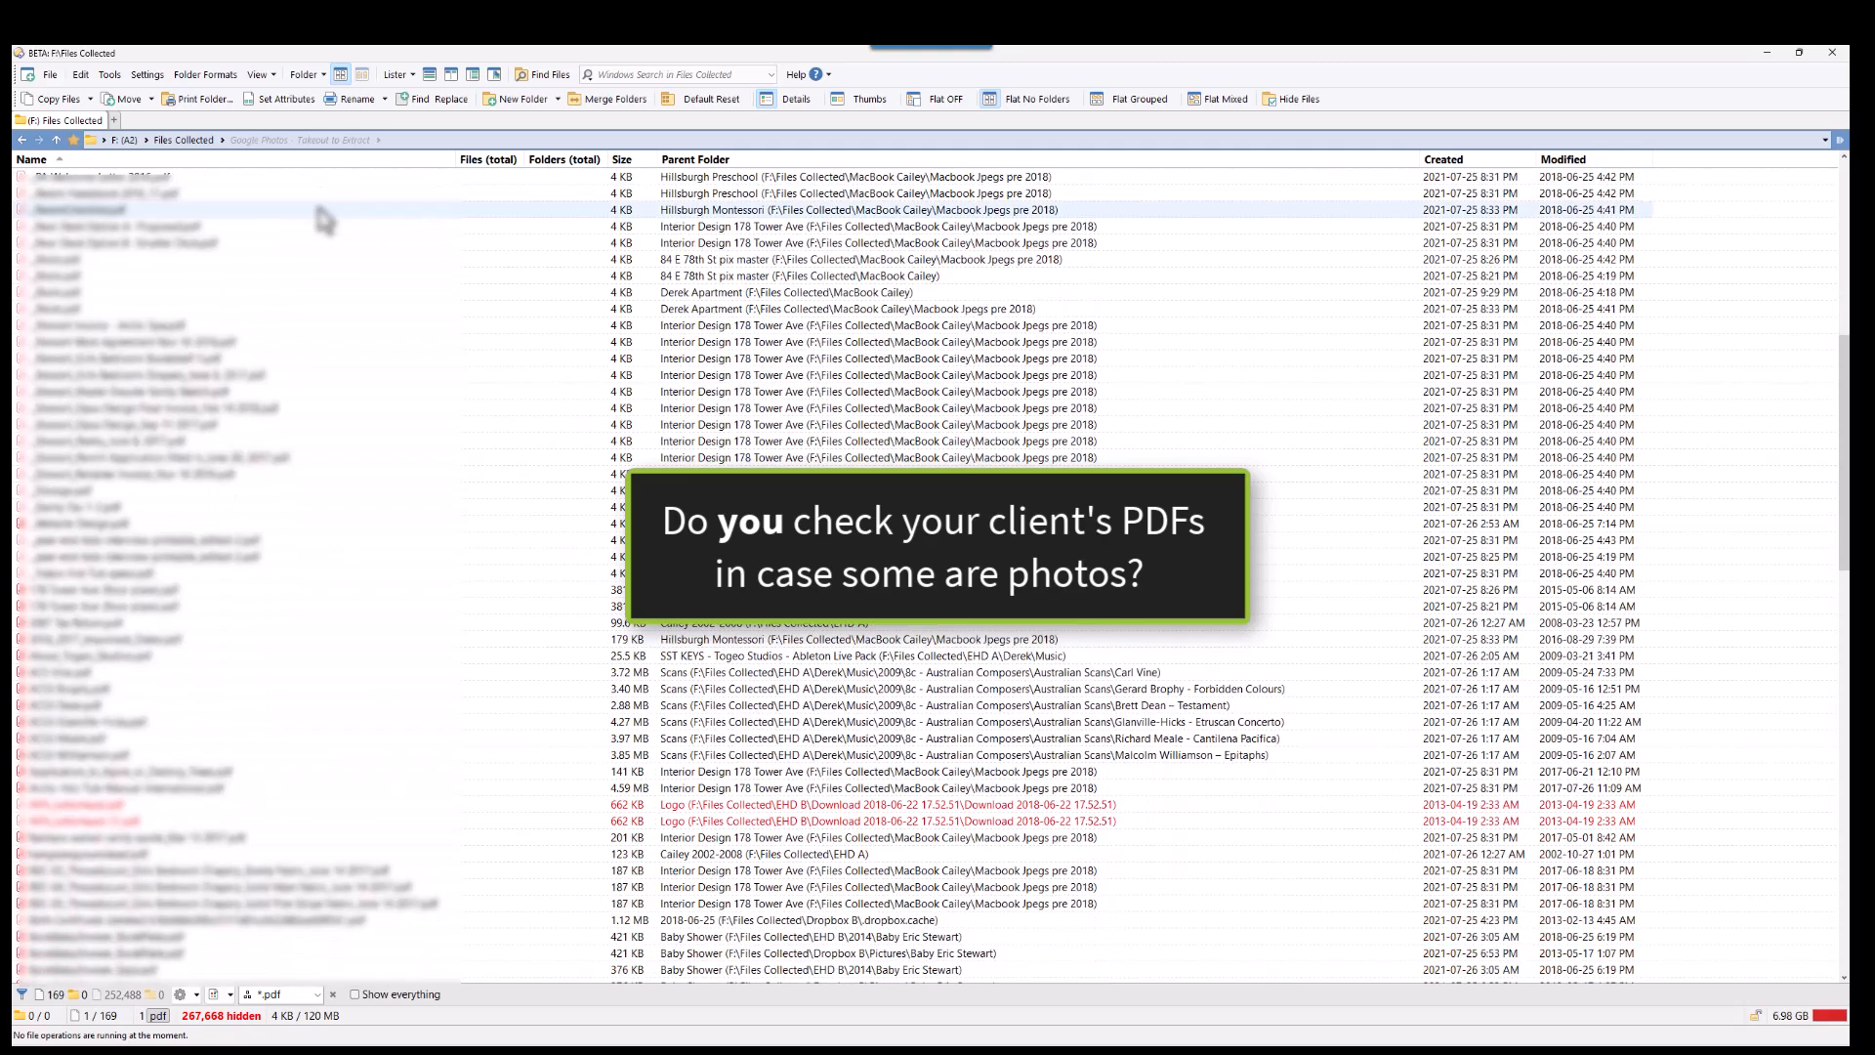
{"action": "scroll", "coordinate": [324, 220], "scroll_direction": "down", "scroll_amount": 10}
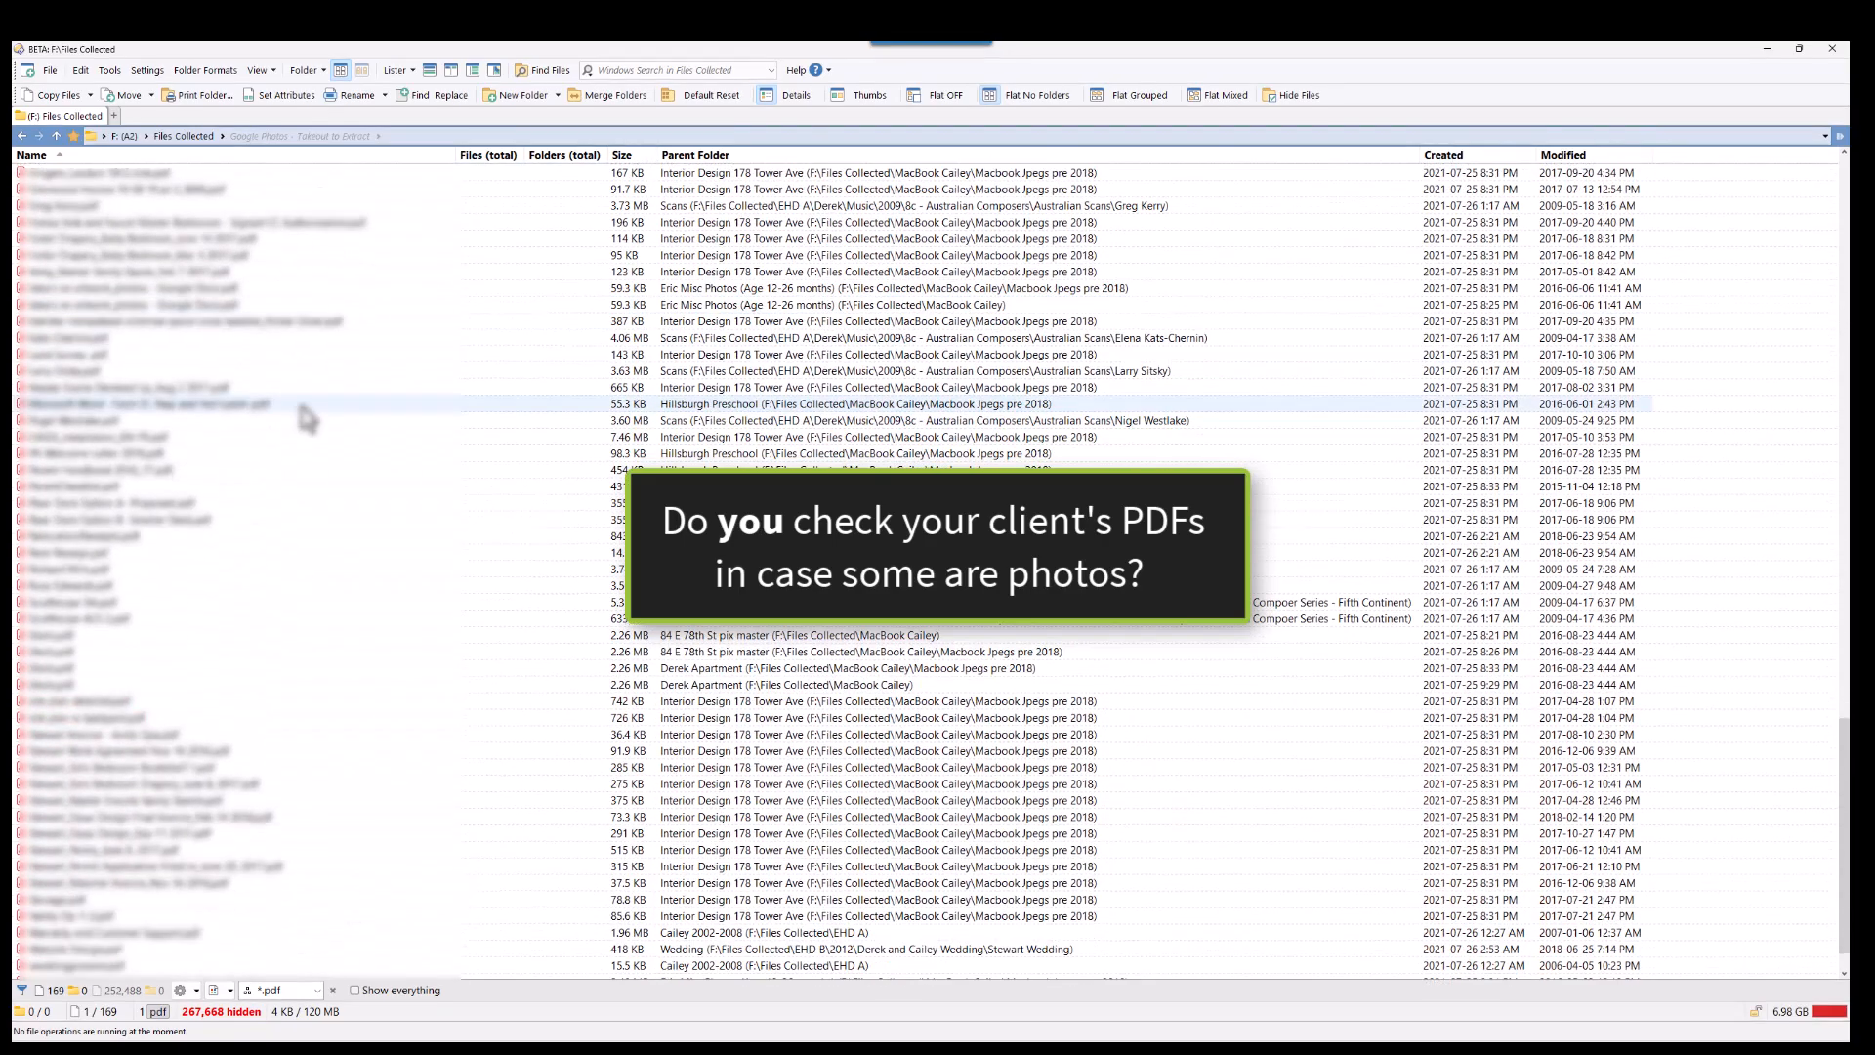
{"action": "scroll", "coordinate": [306, 418], "scroll_direction": "down", "scroll_amount": 1}
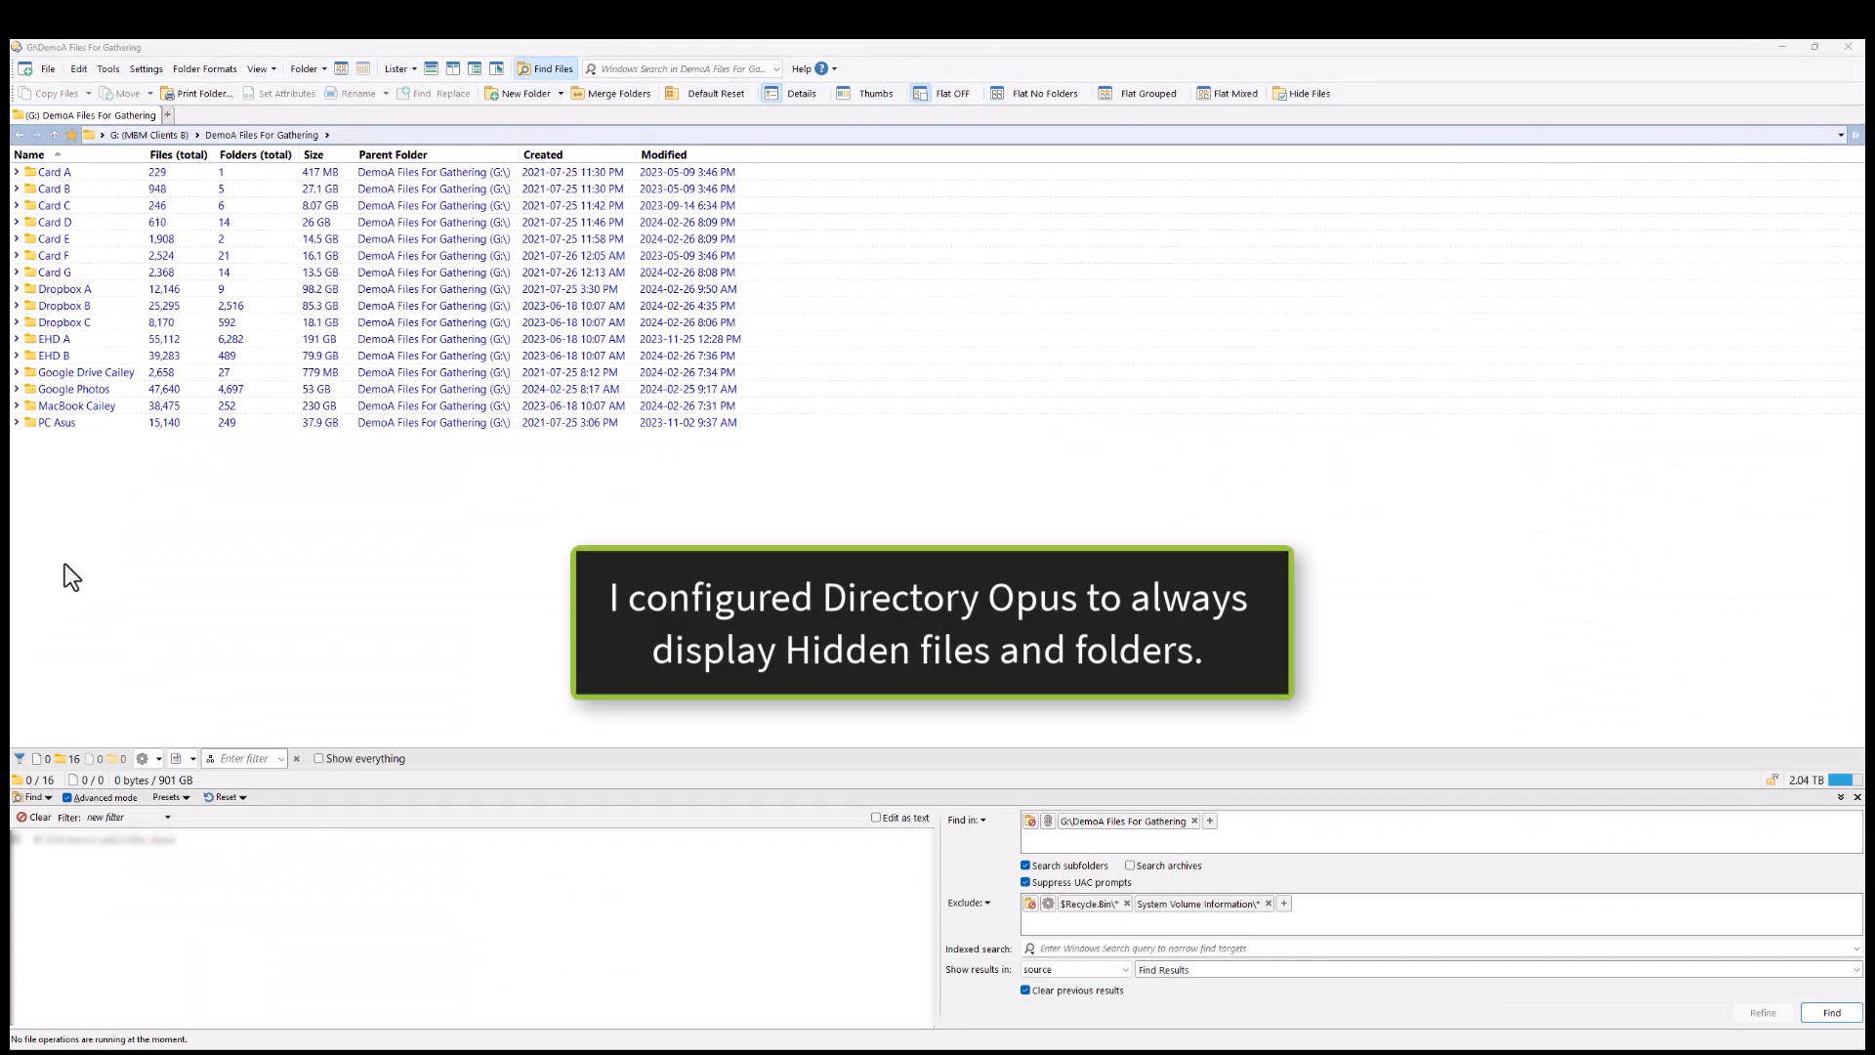
- Search G:\DemoA Files For Gathering with the saved filter Gather Prep 2 - Folders UP TO 5KB
{"action": "left_click", "coordinate": [118, 818]}
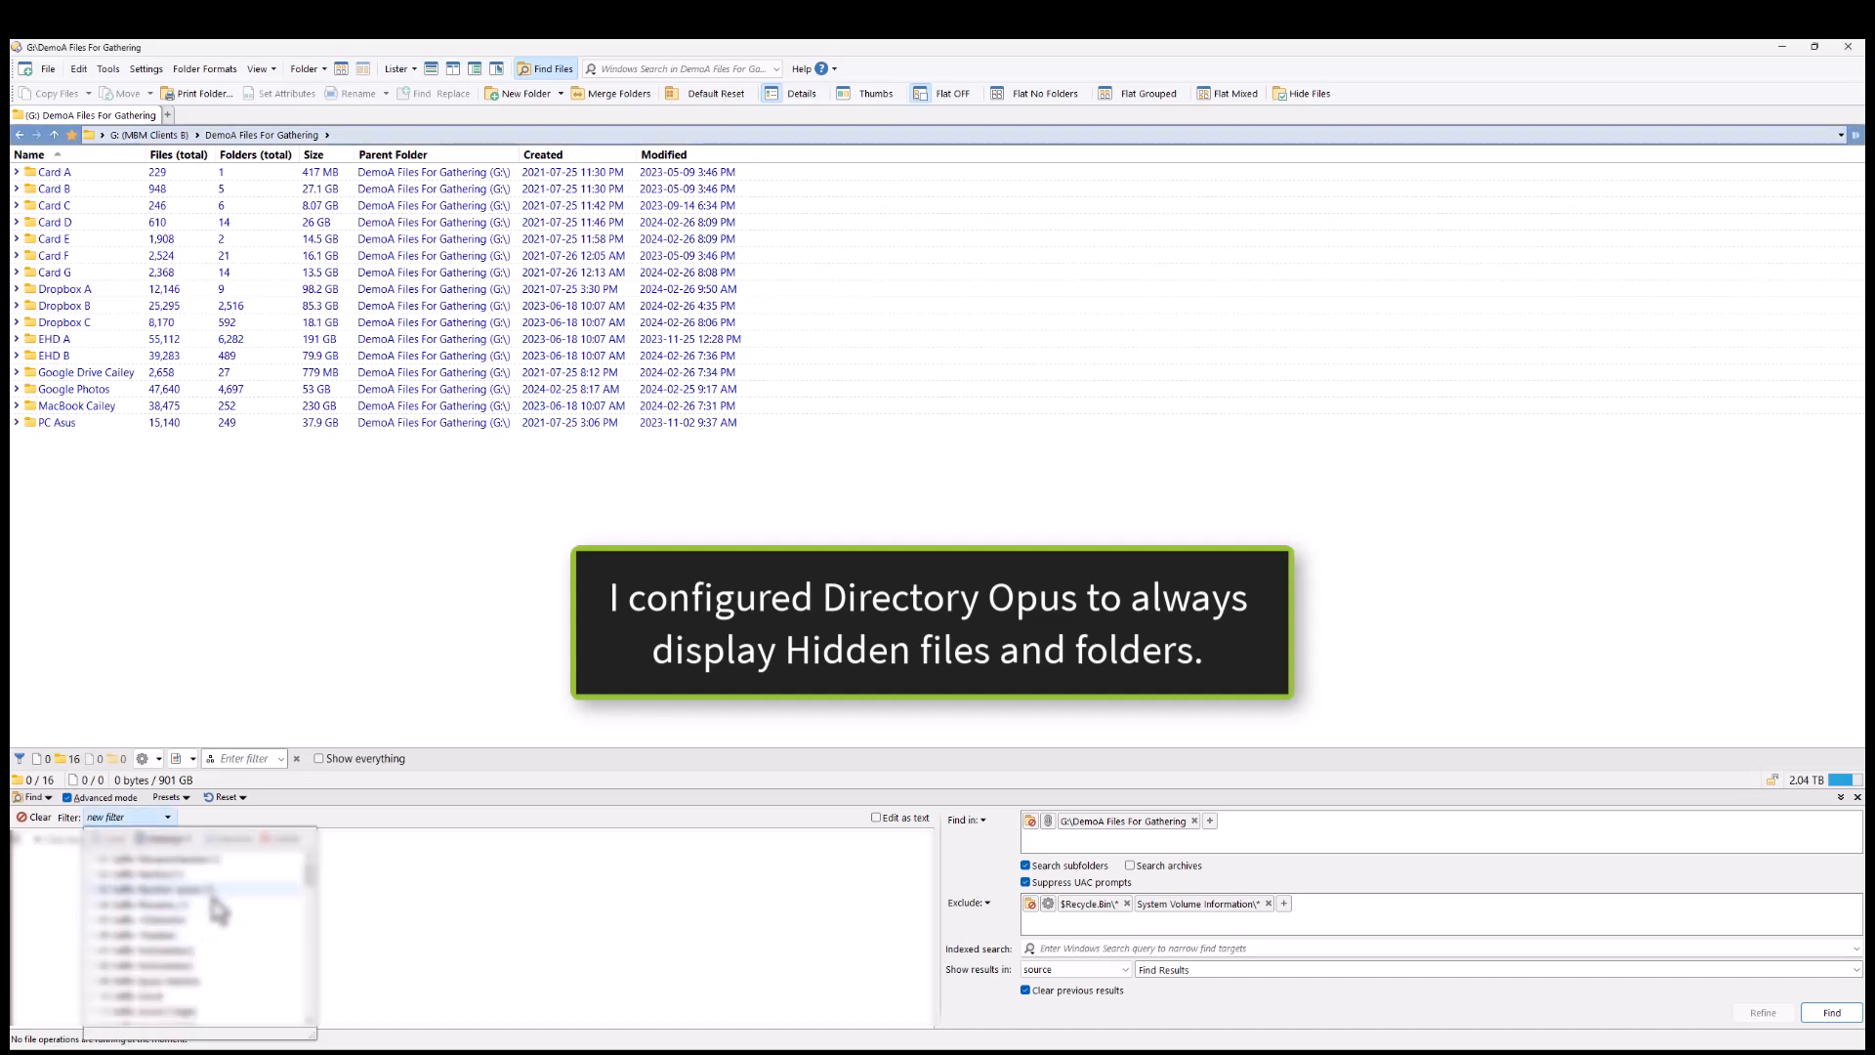
{"action": "scroll", "coordinate": [219, 911], "scroll_direction": "down", "scroll_amount": 5}
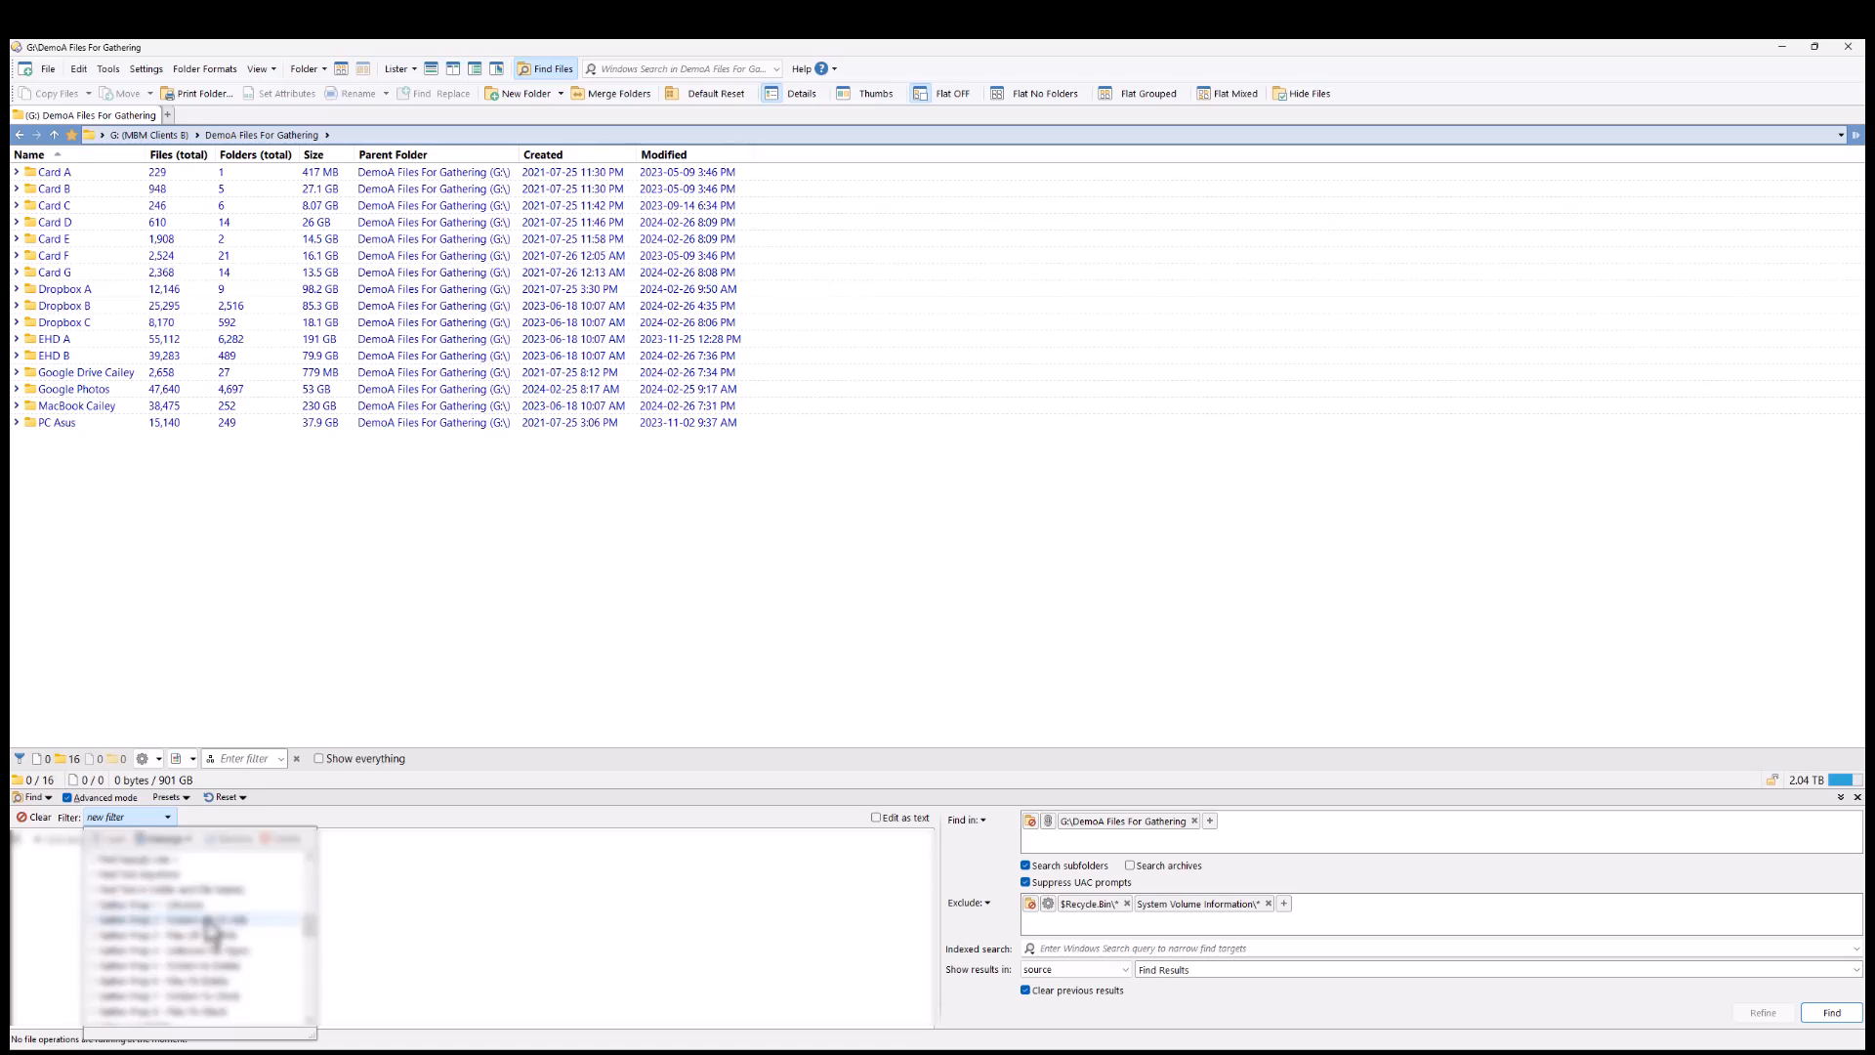
{"action": "left_click", "coordinate": [207, 921]}
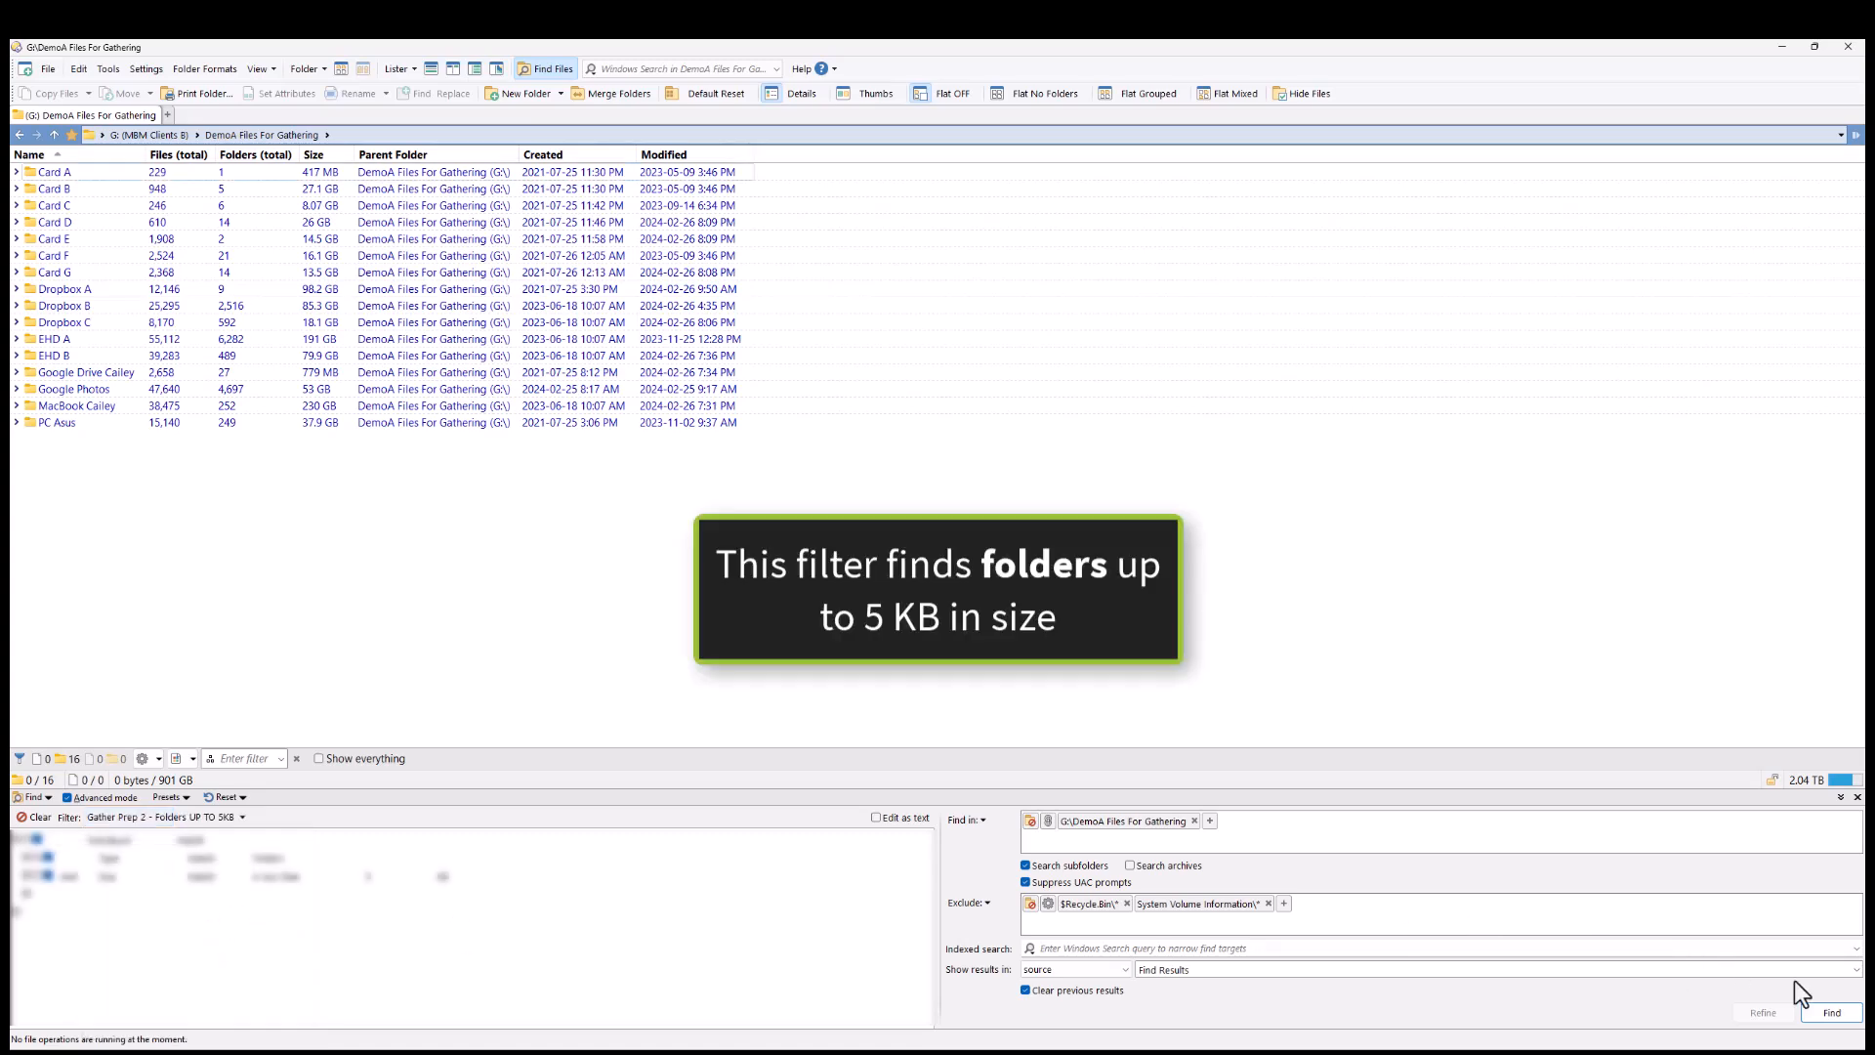
{"action": "left_click", "coordinate": [1818, 1009]}
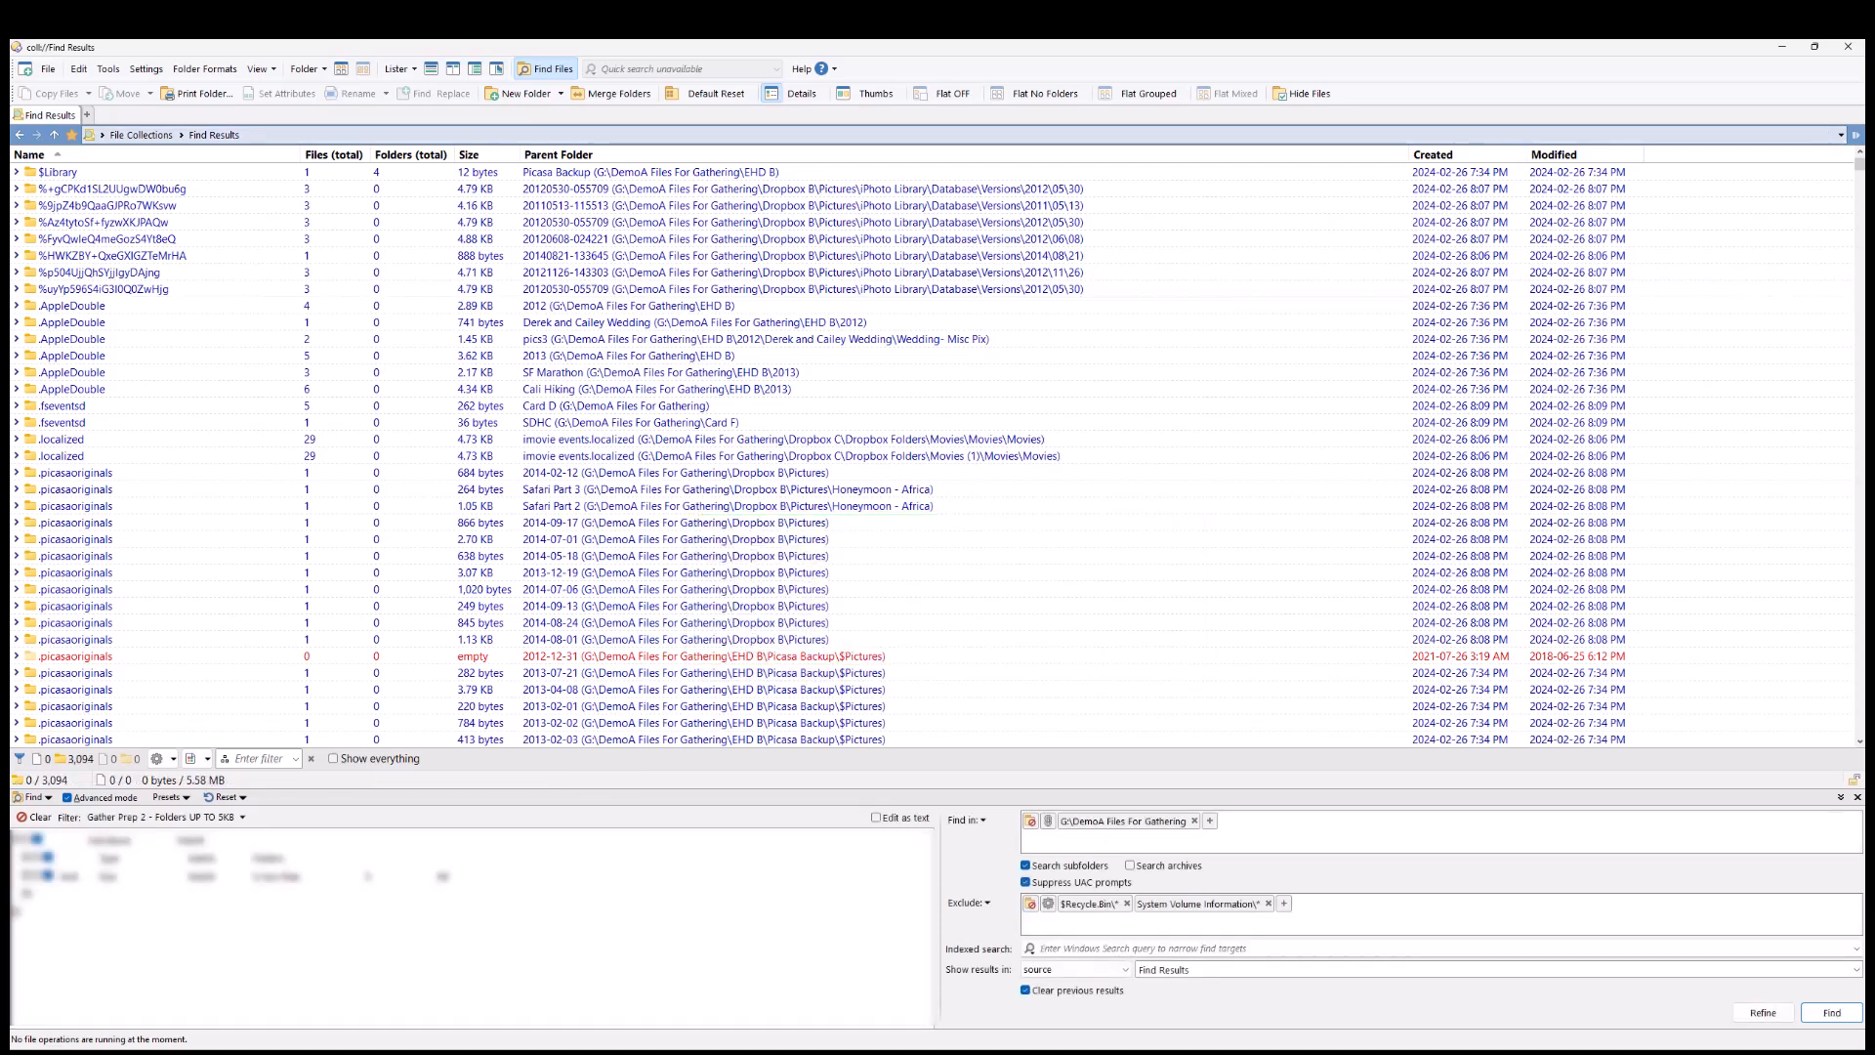
- Permanently delete all the folders in the find results, including the real ones behind the collection
{"action": "key", "text": "ctrl+a"}
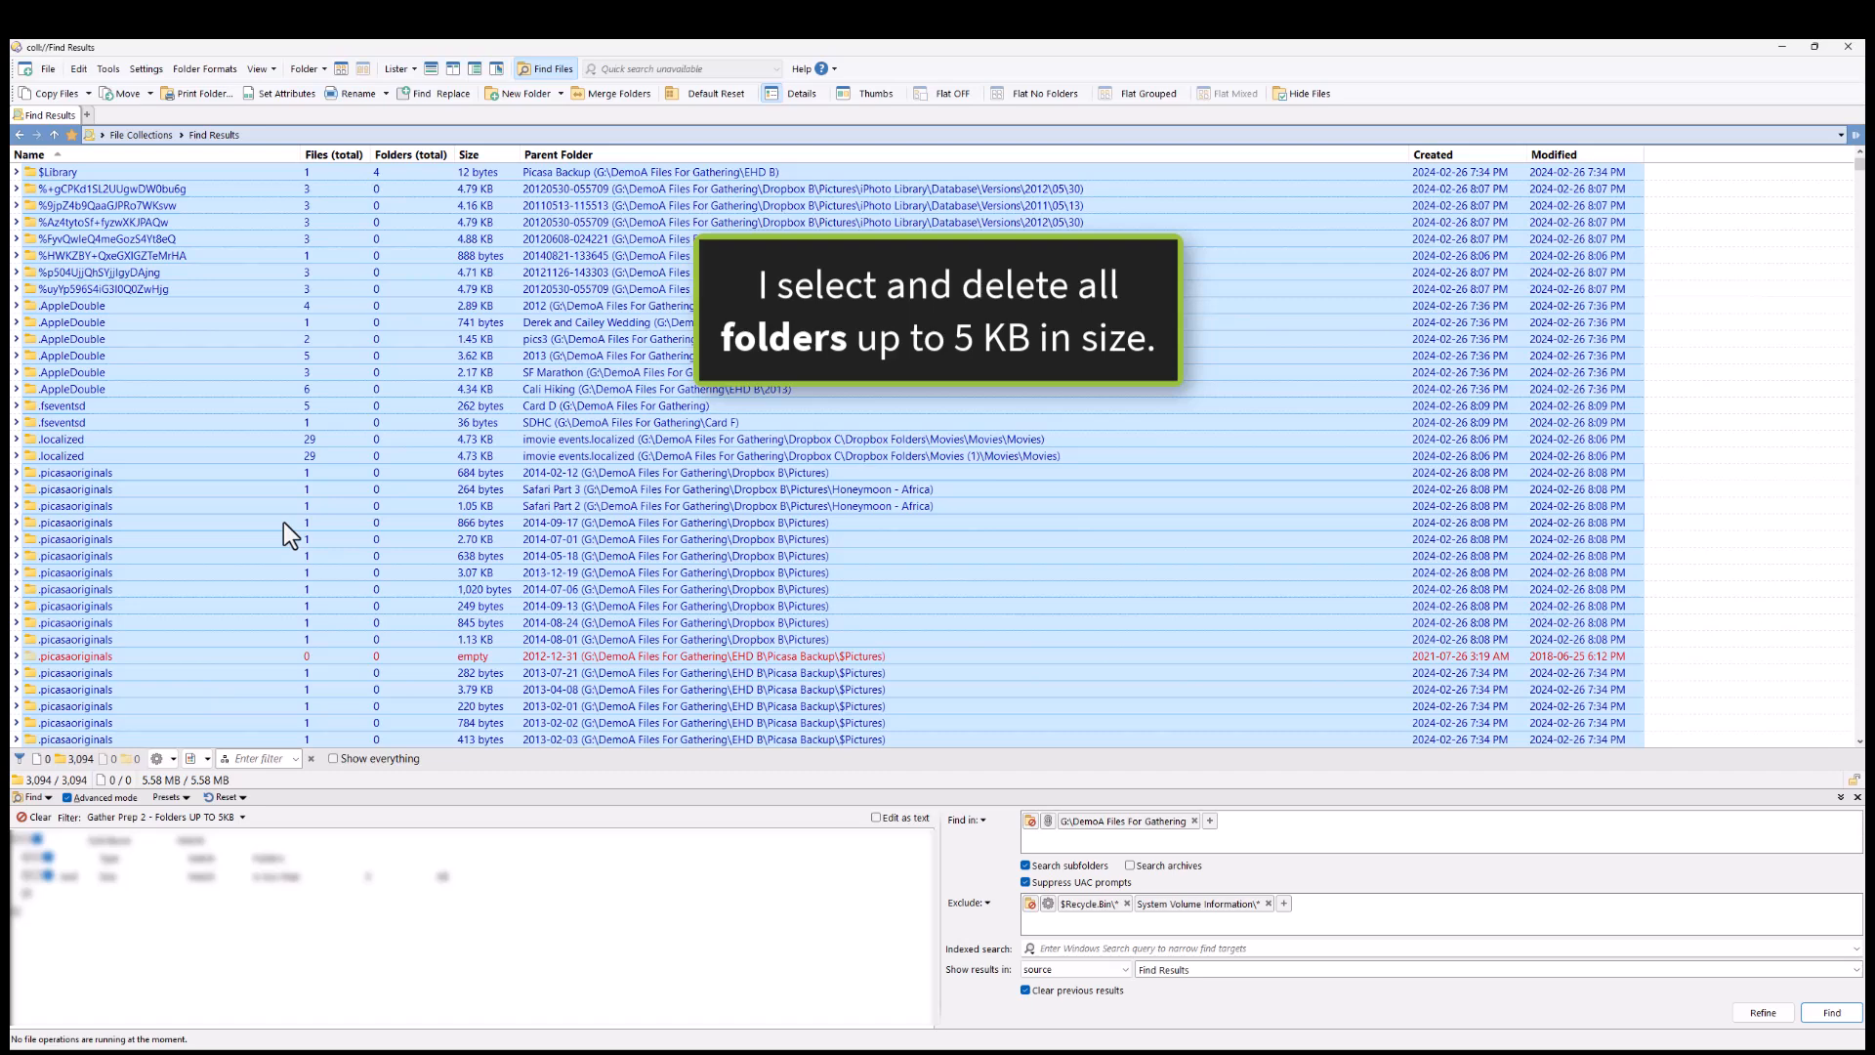
{"action": "key", "text": "Delete"}
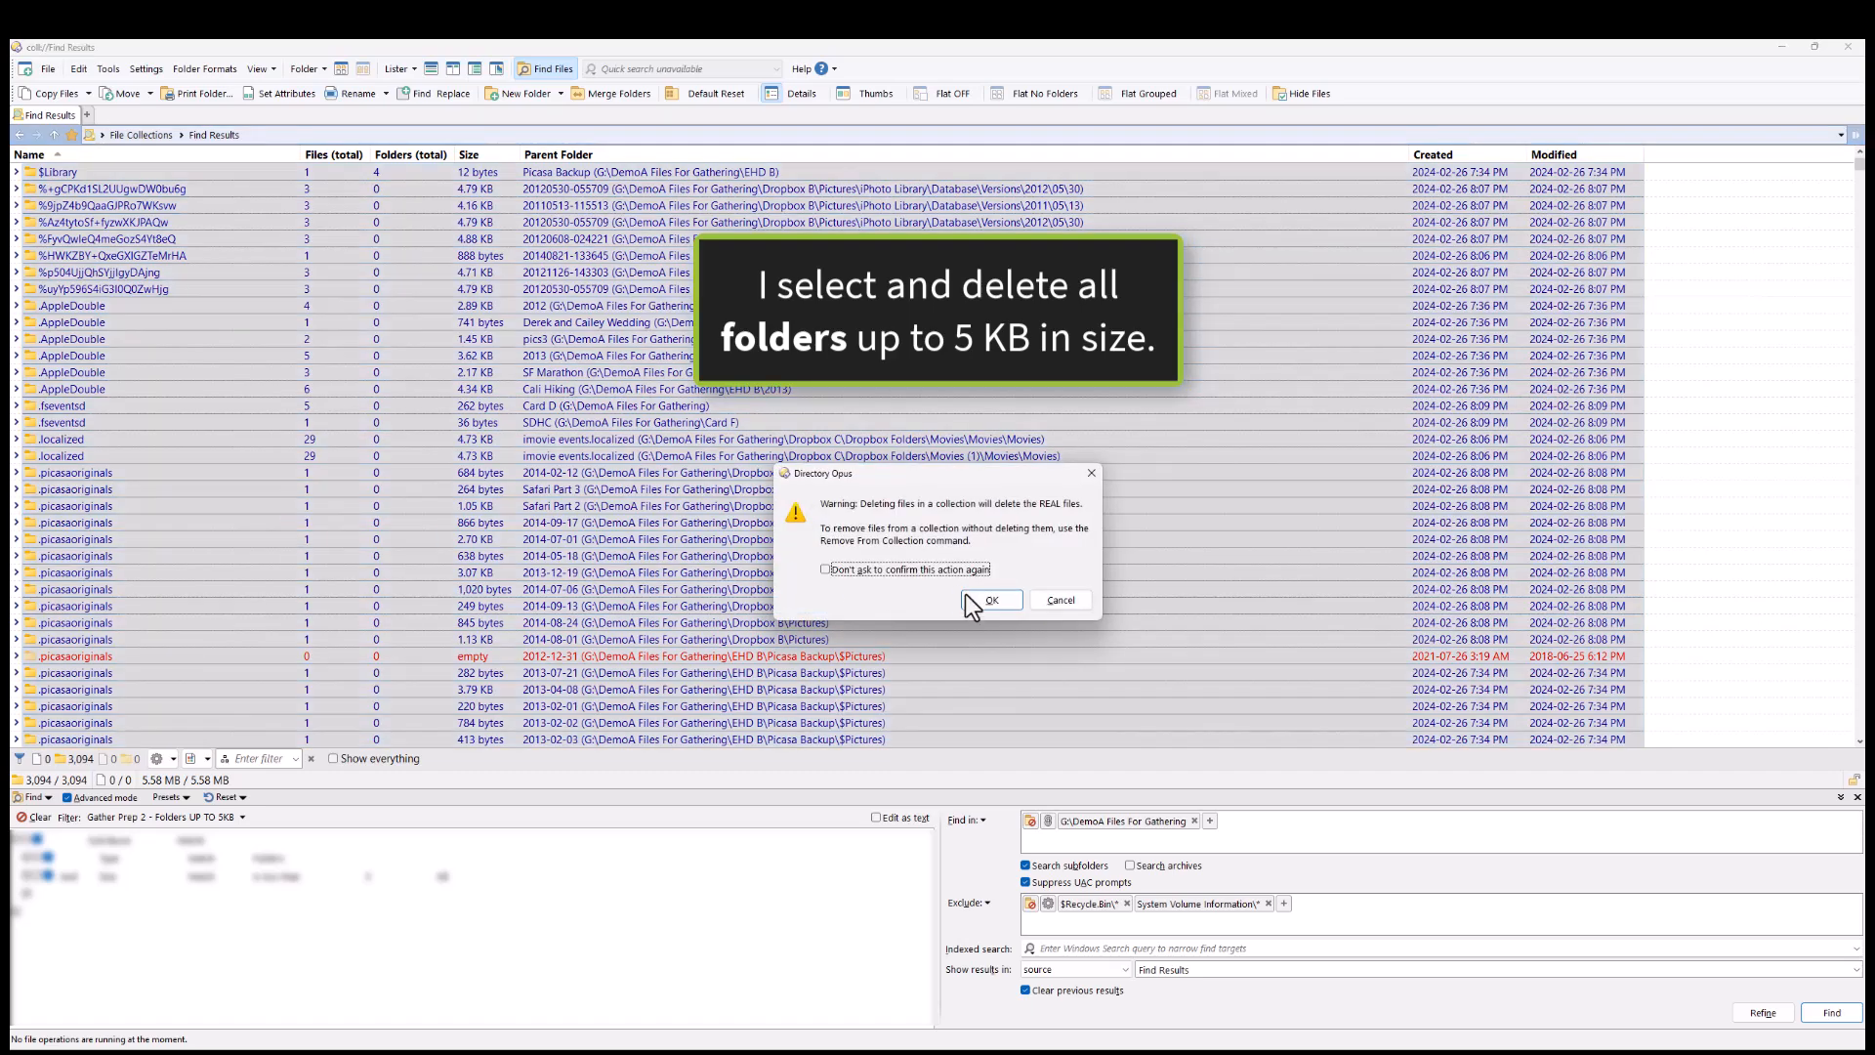
{"action": "left_click", "coordinate": [977, 599]}
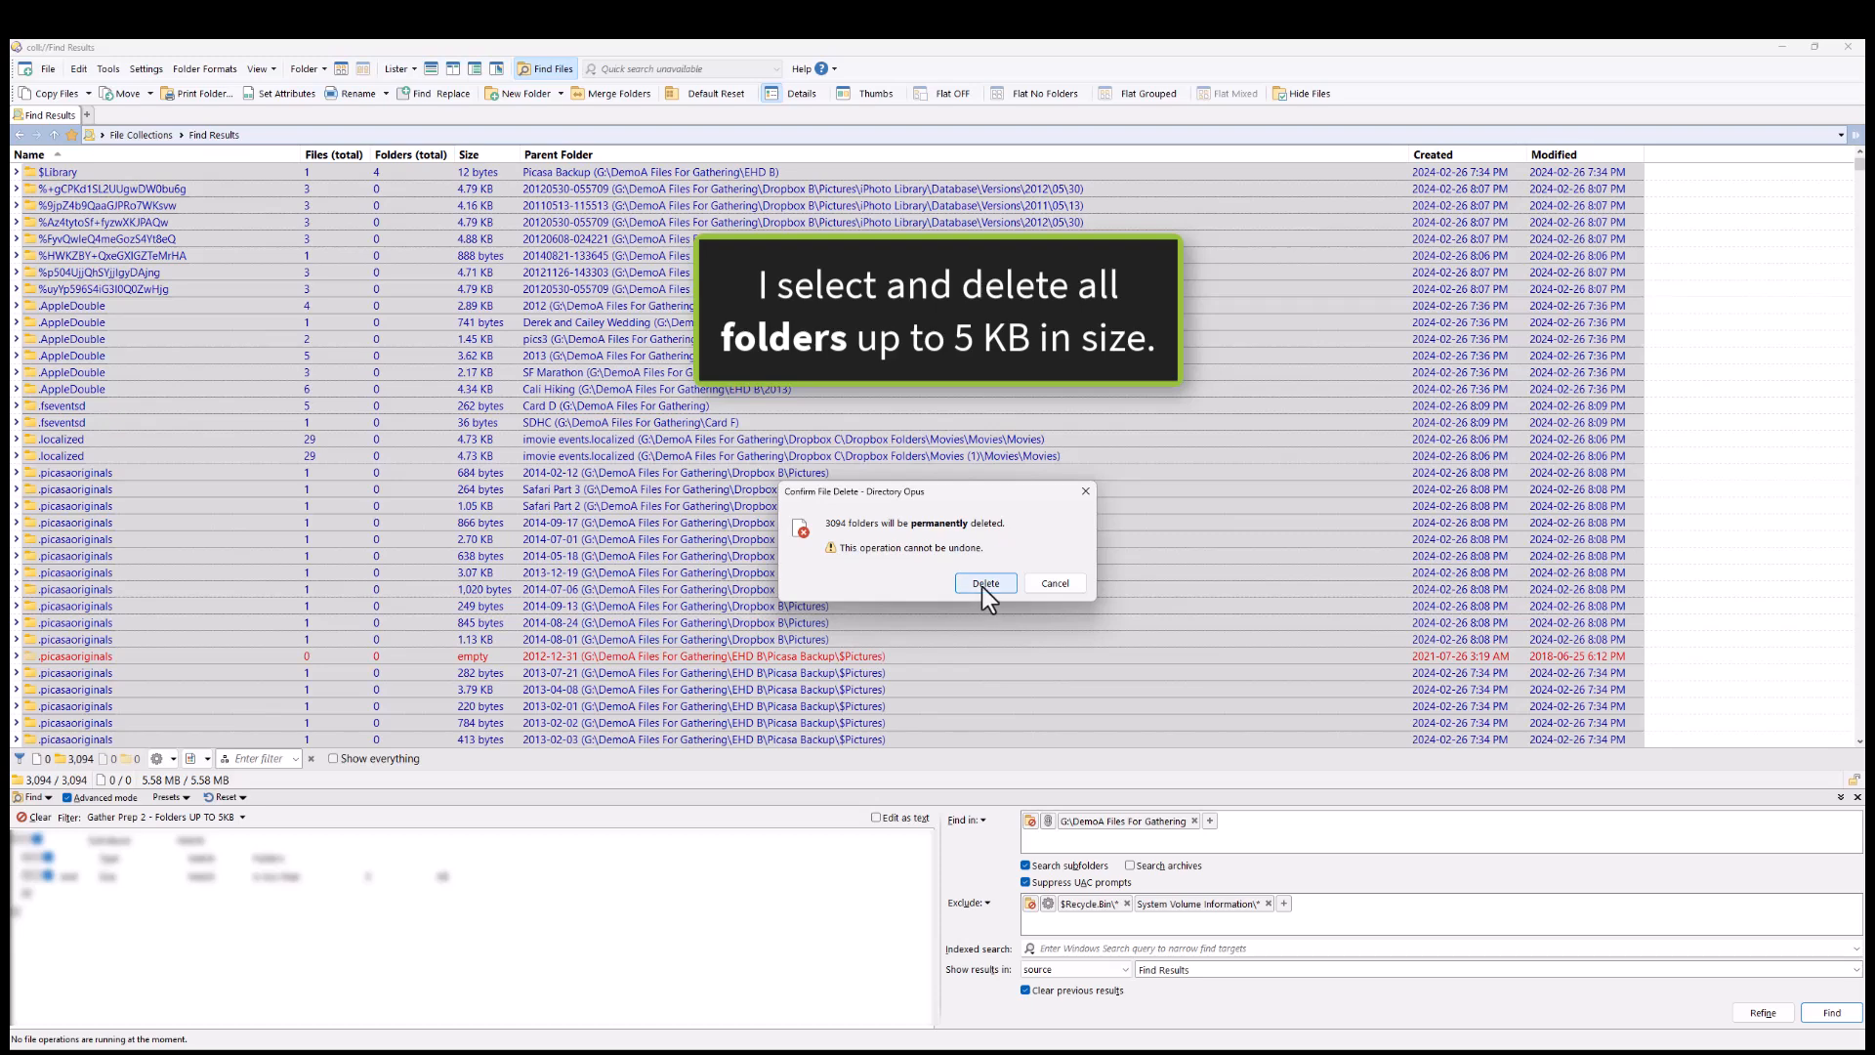
{"action": "left_click", "coordinate": [984, 583]}
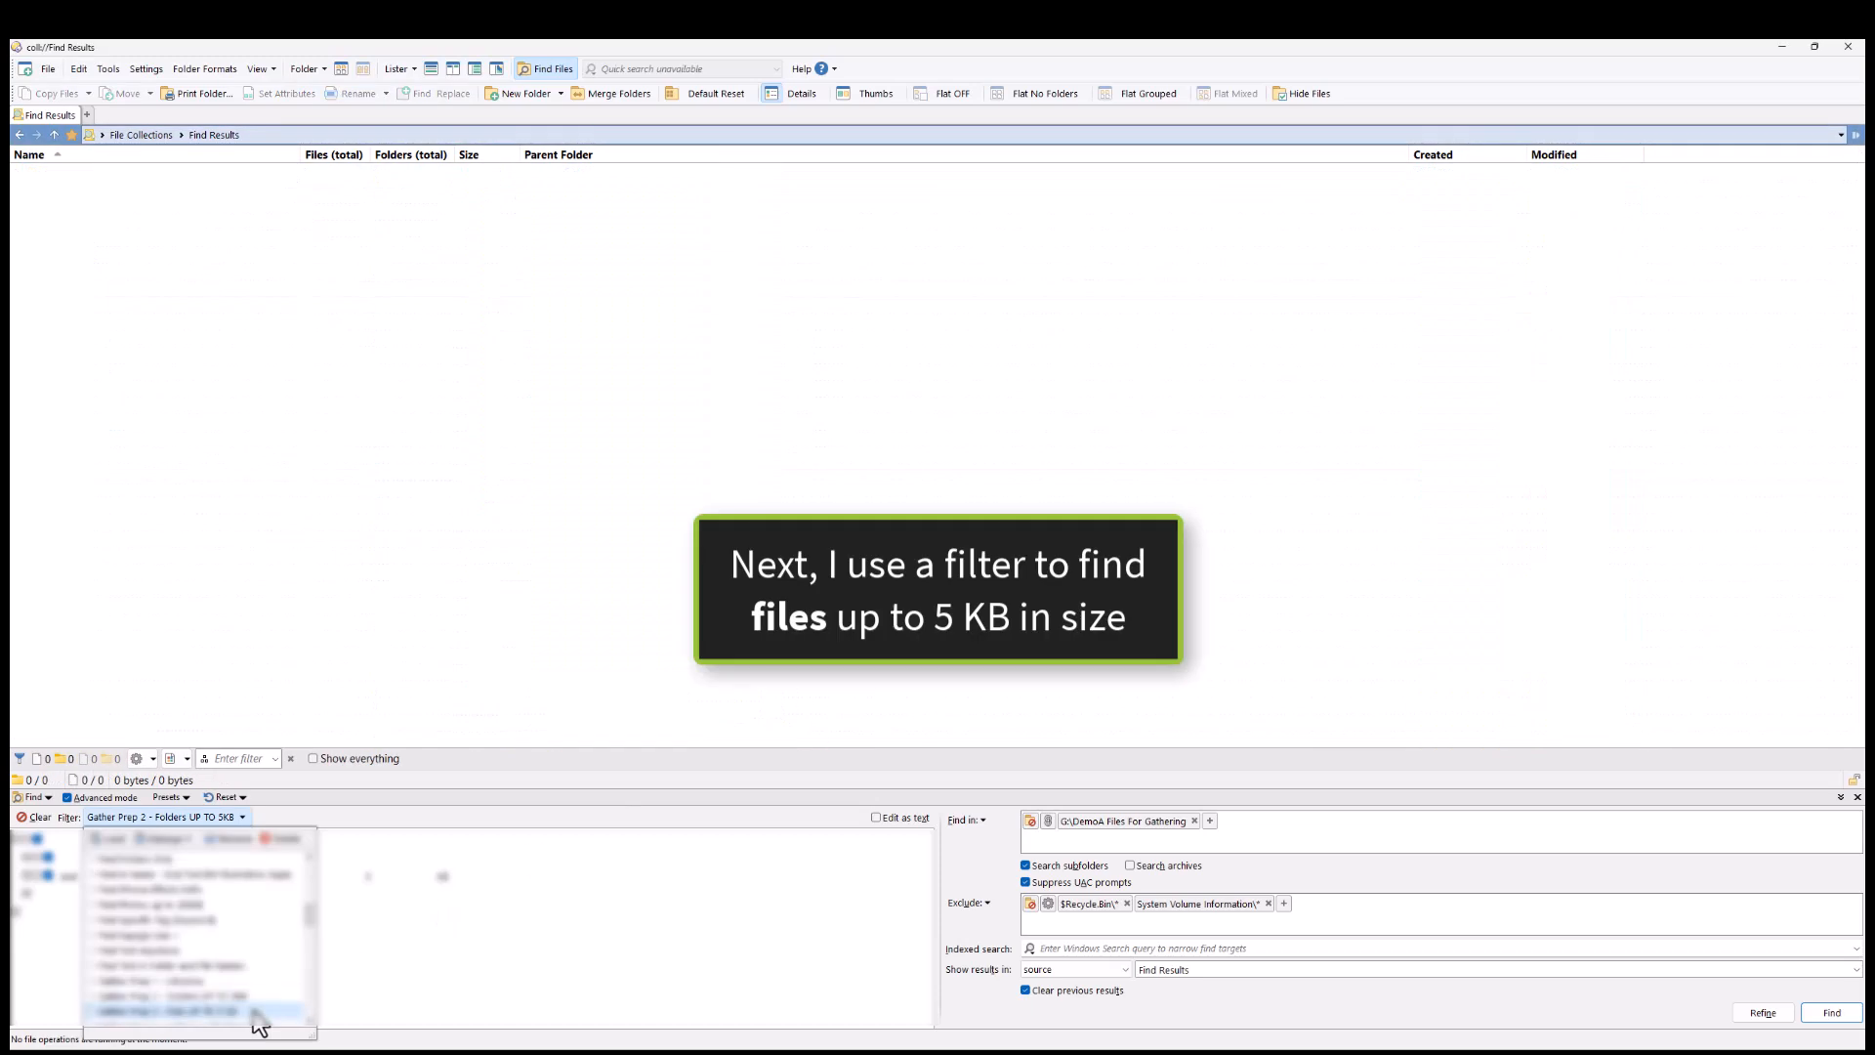
- Search G:\DemoA Files For Gathering with the saved filter Gather Prep 3 - Files UP TO 5 KB and sort the results by ascending size
{"action": "left_click", "coordinate": [256, 1015]}
{"action": "left_click", "coordinate": [20, 135]}
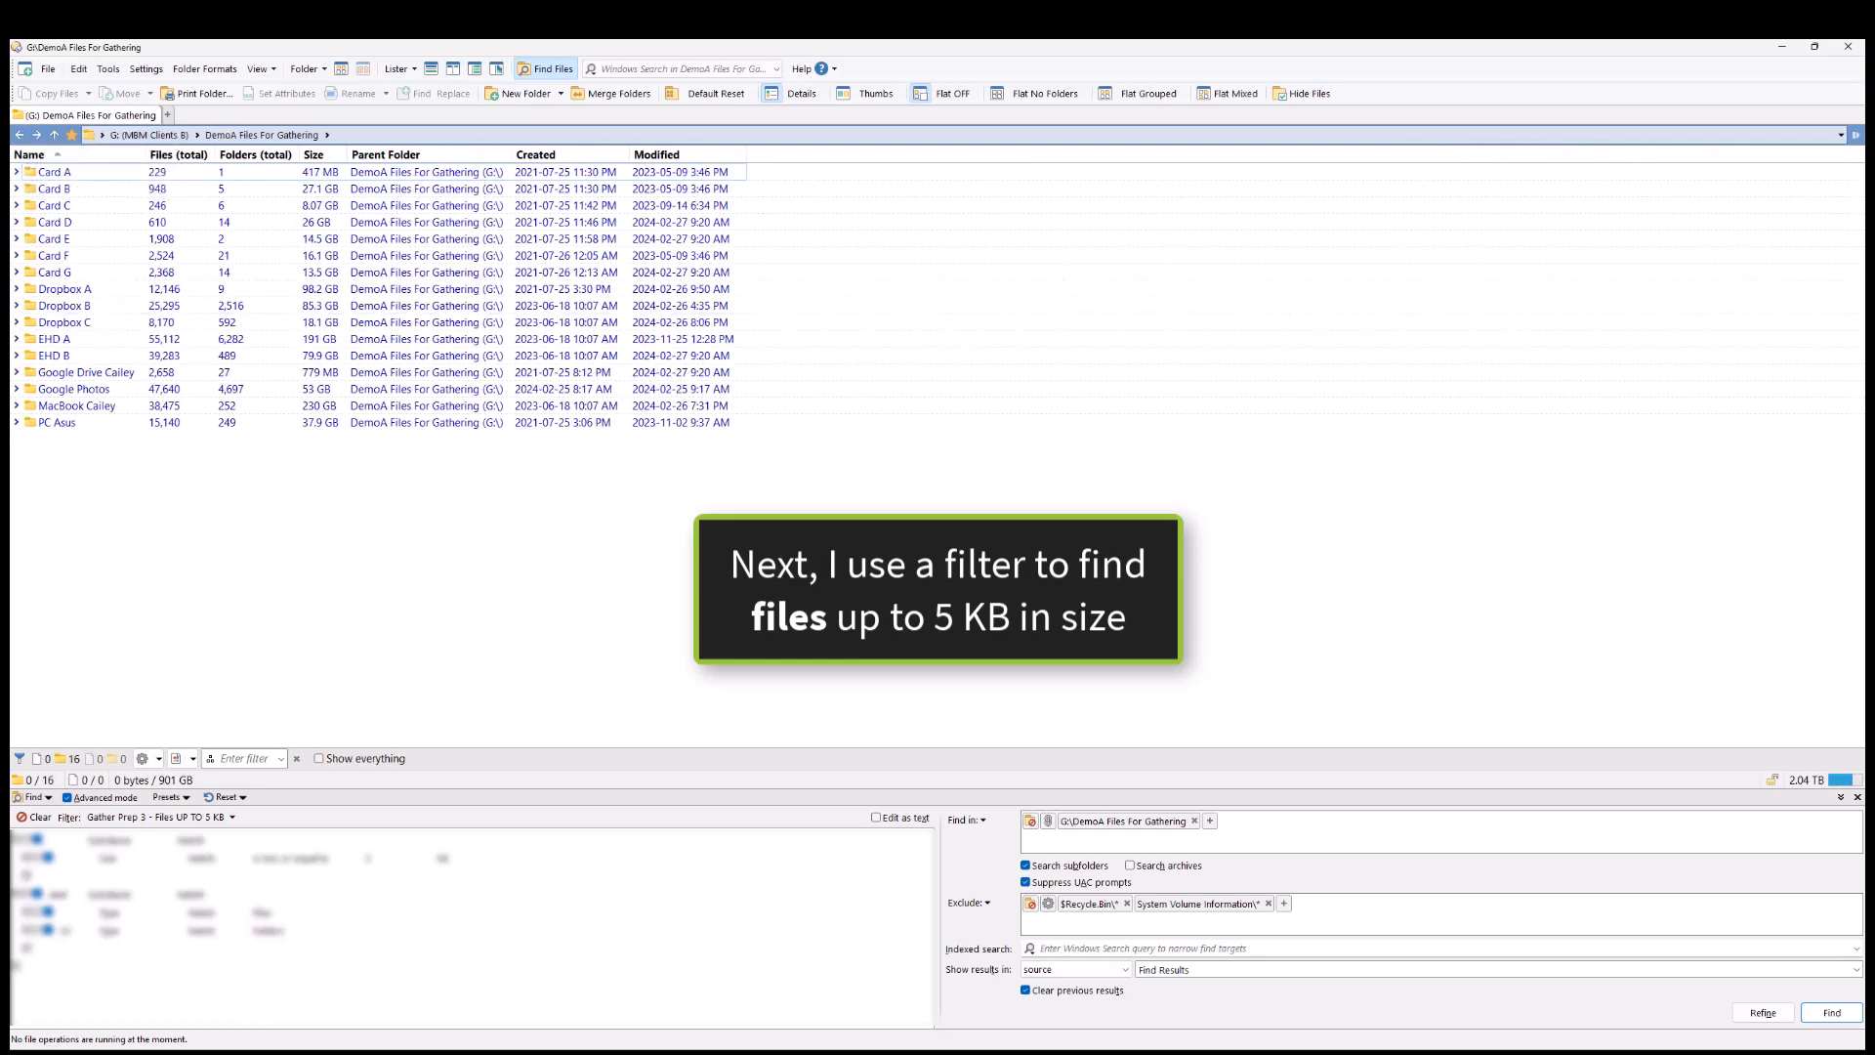
{"action": "left_click", "coordinate": [1830, 1014]}
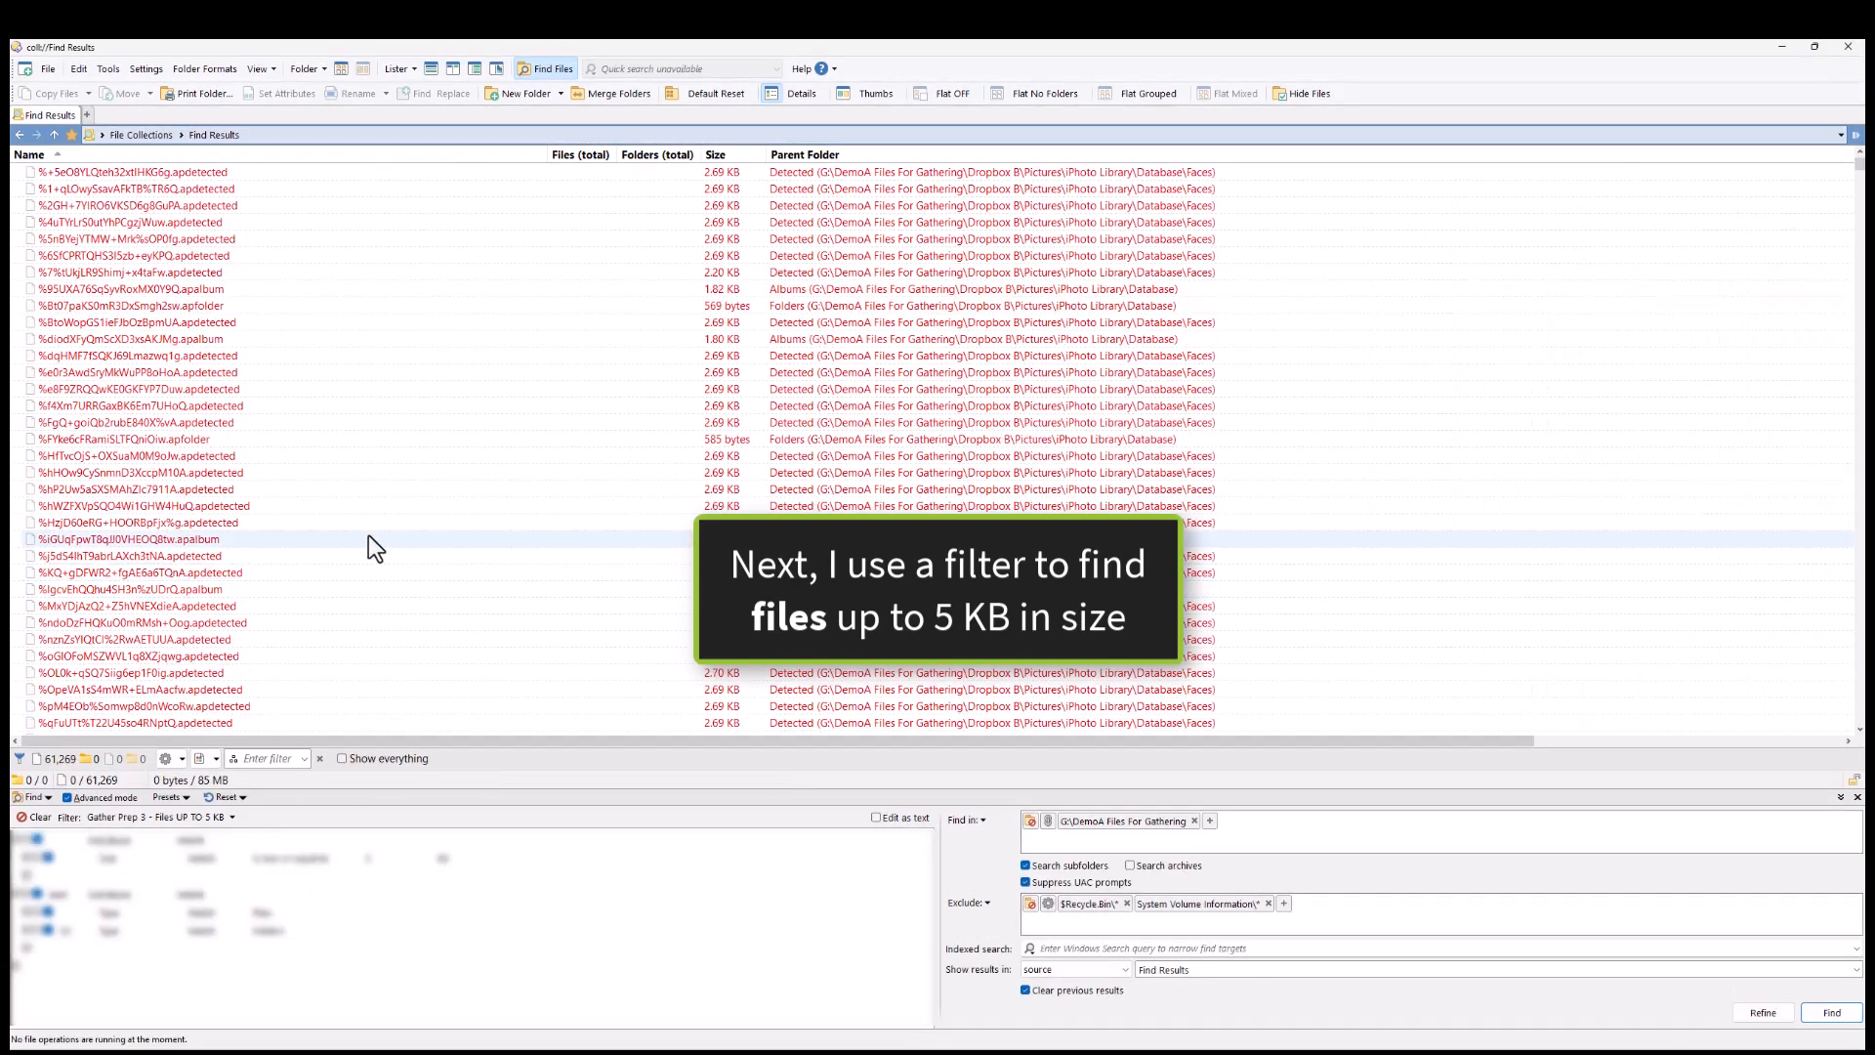
{"action": "left_click", "coordinate": [368, 537]}
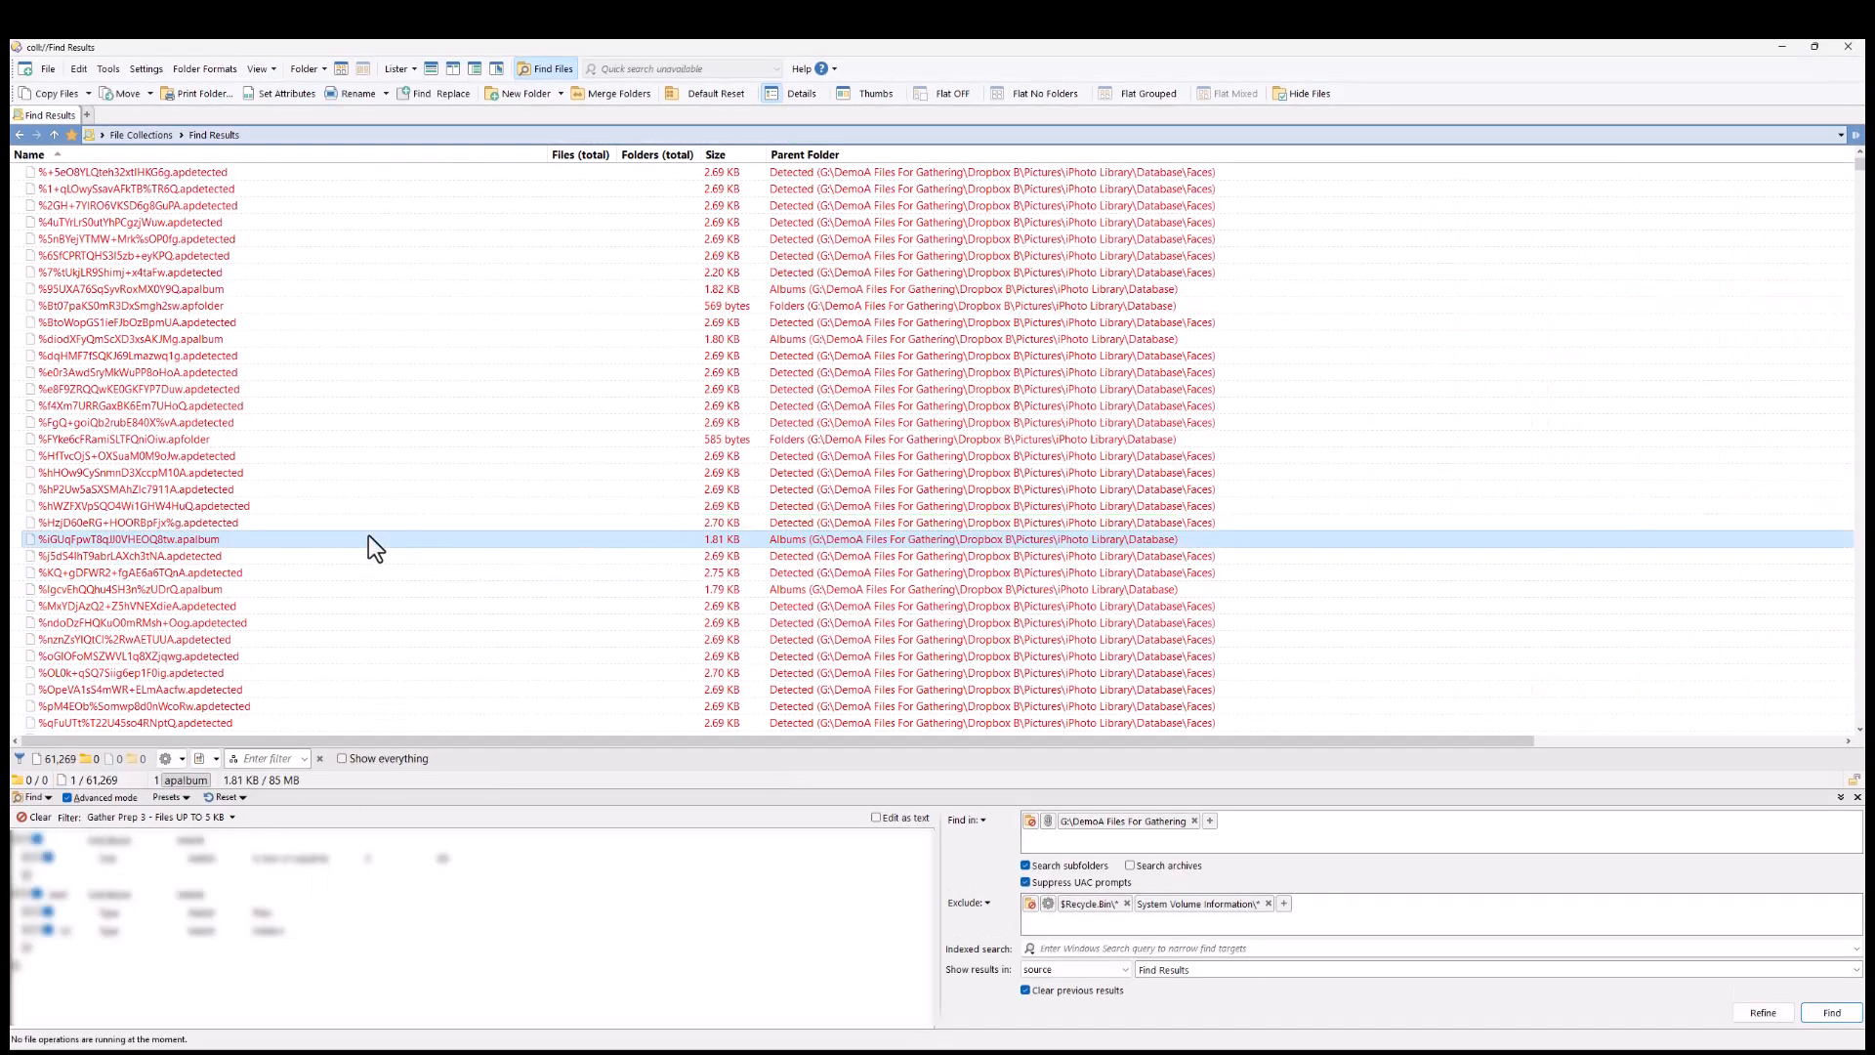
{"action": "left_click", "coordinate": [717, 155]}
{"action": "left_click", "coordinate": [718, 155]}
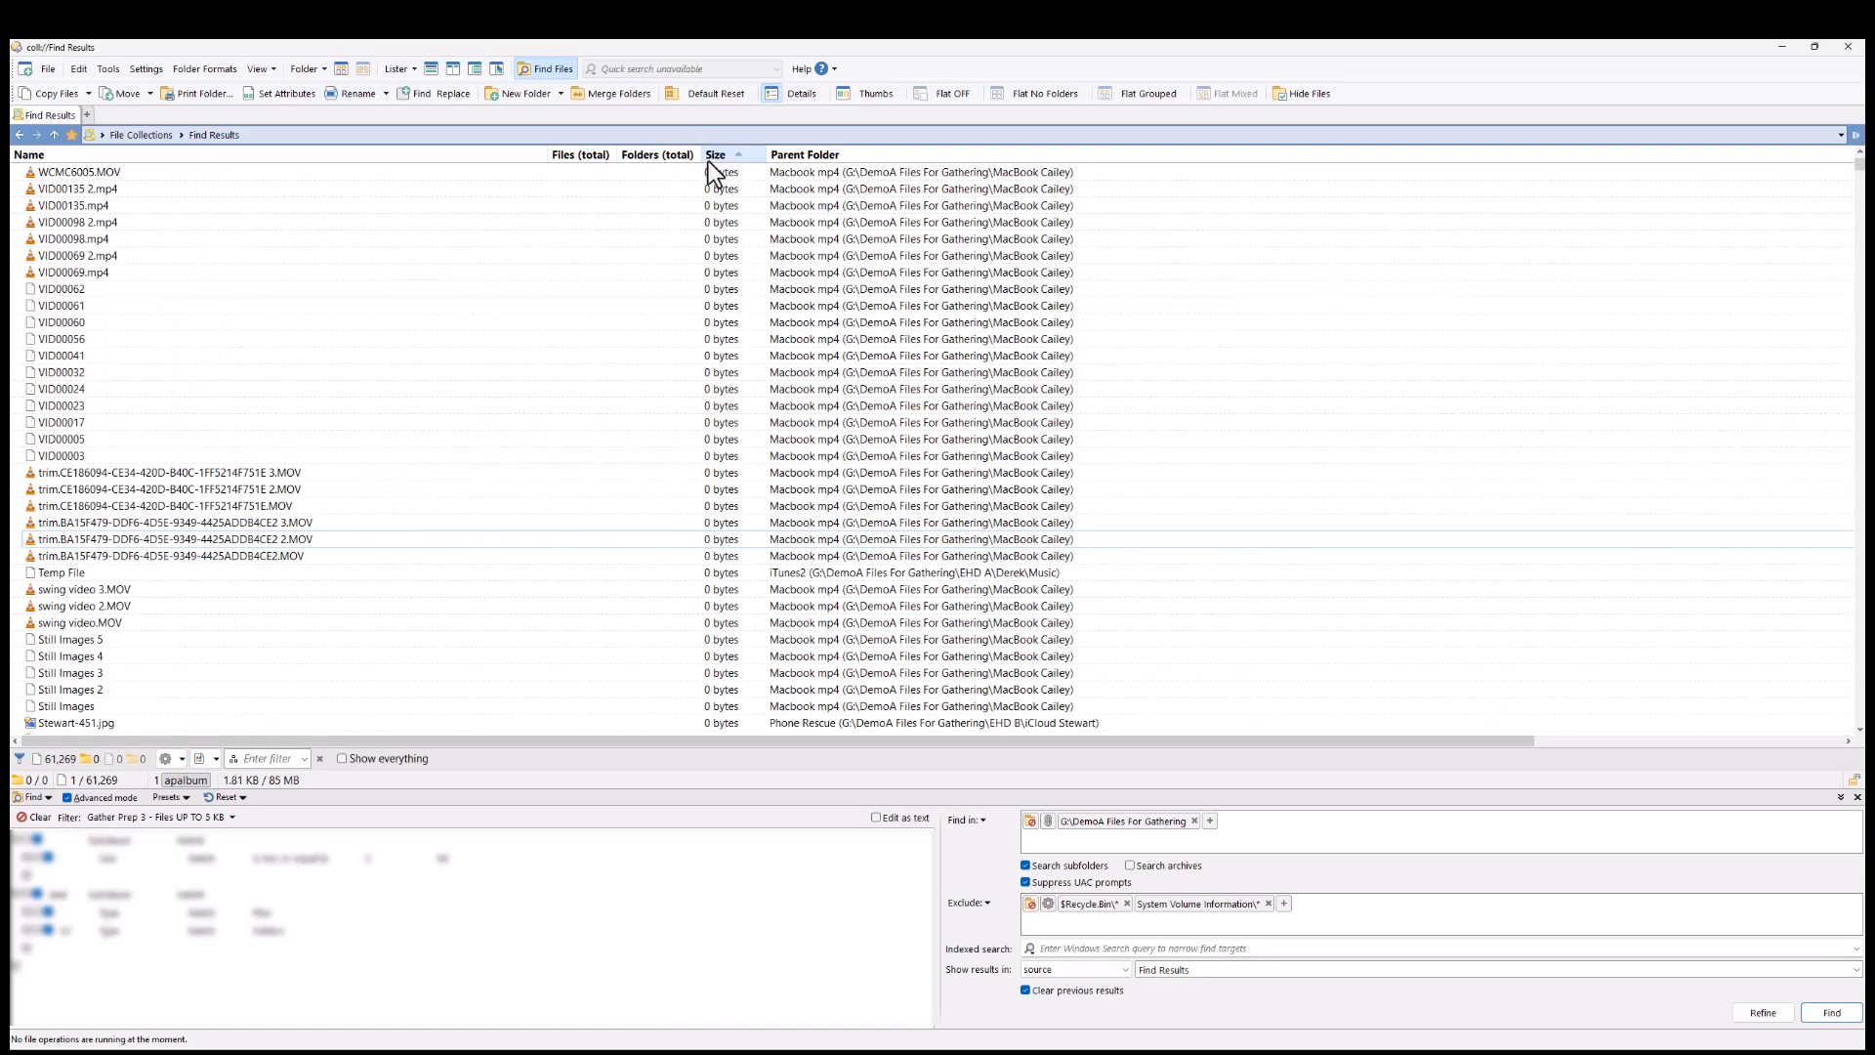
- Permanently delete all the files of up to 5 KB in the find results
{"action": "left_click", "coordinate": [549, 271]}
{"action": "key", "text": "ctrl+a"}
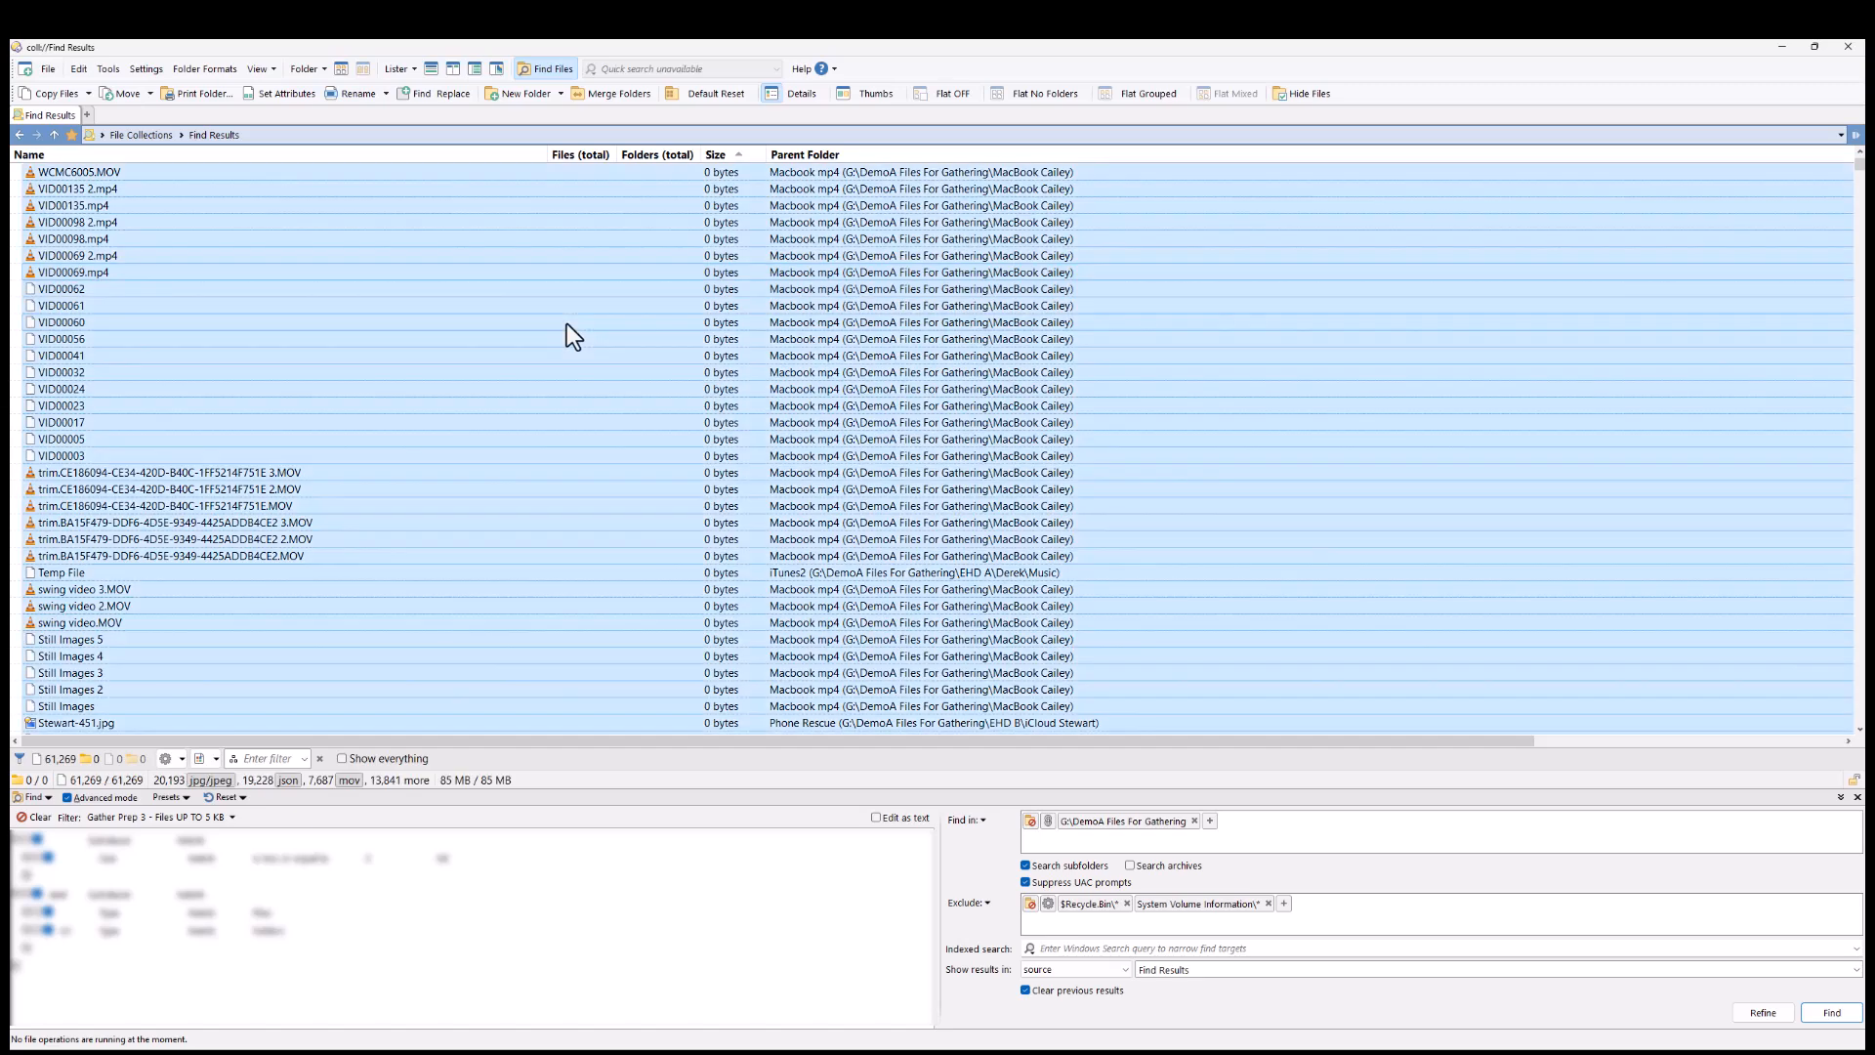
{"action": "key", "text": "Delete"}
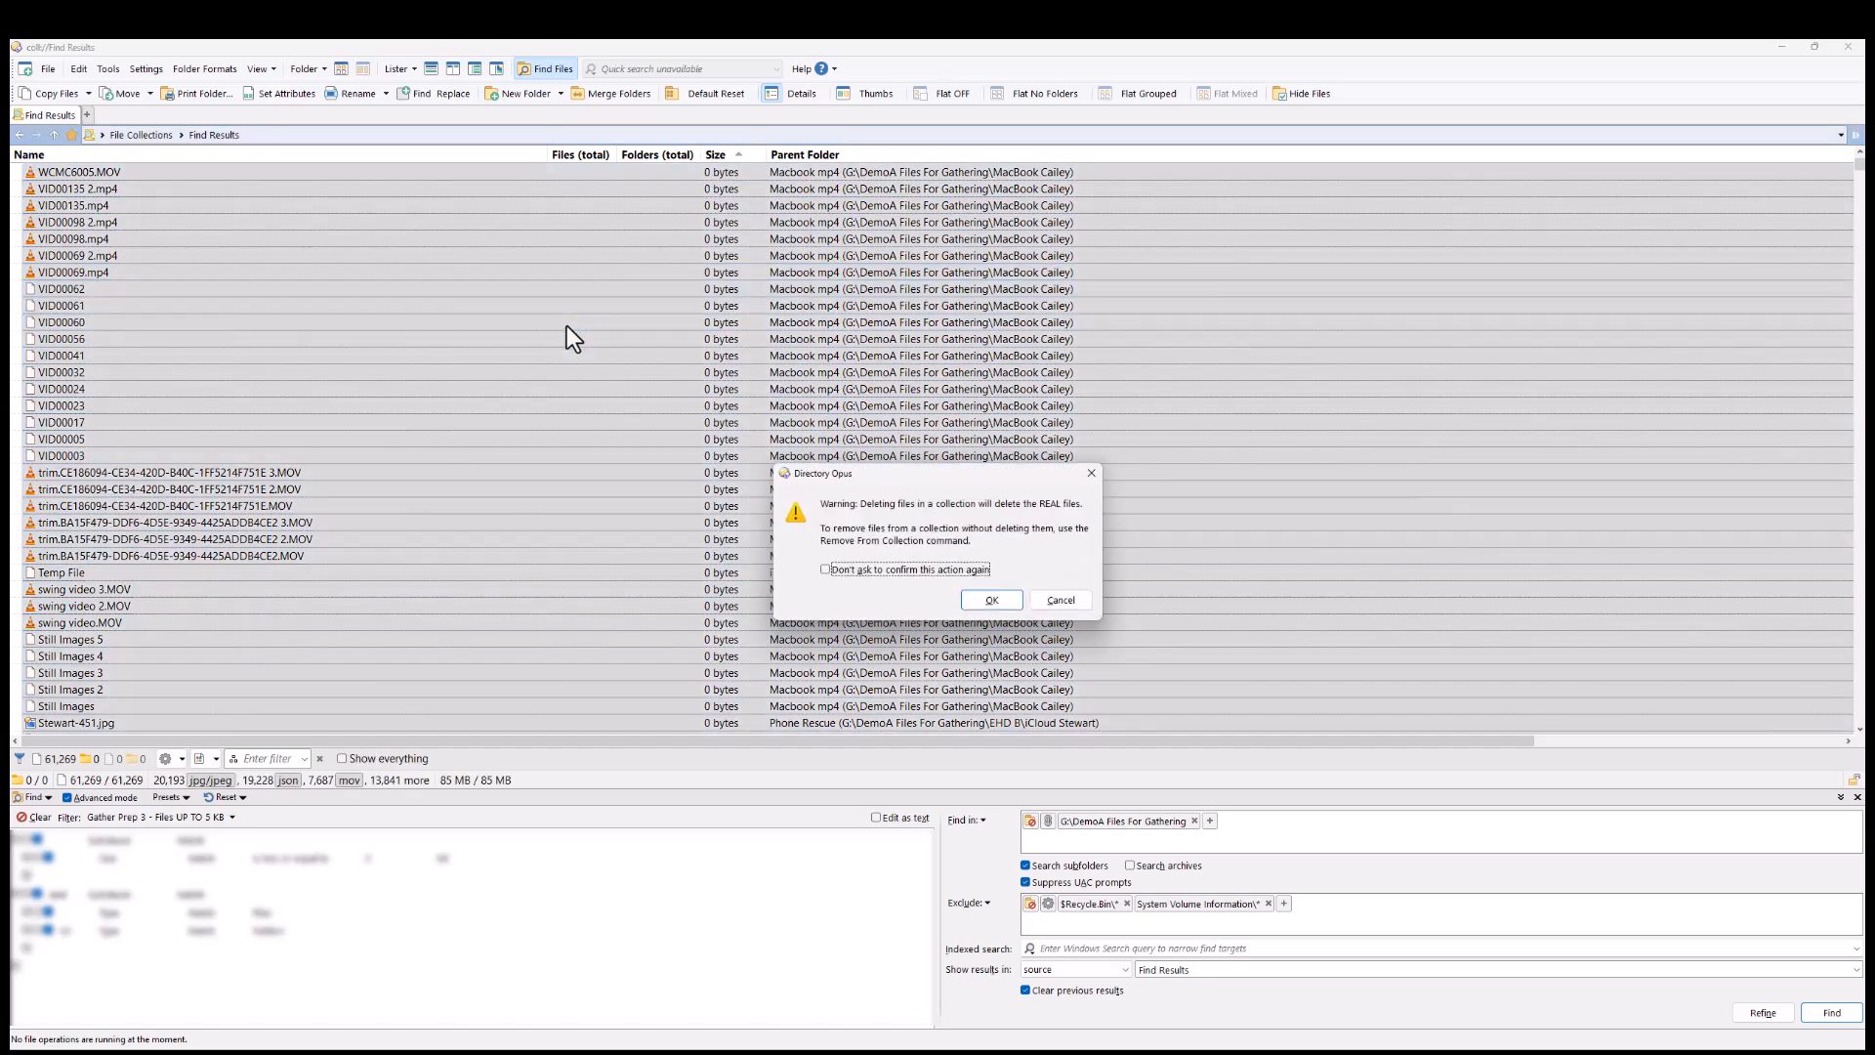
{"action": "left_click", "coordinate": [970, 602]}
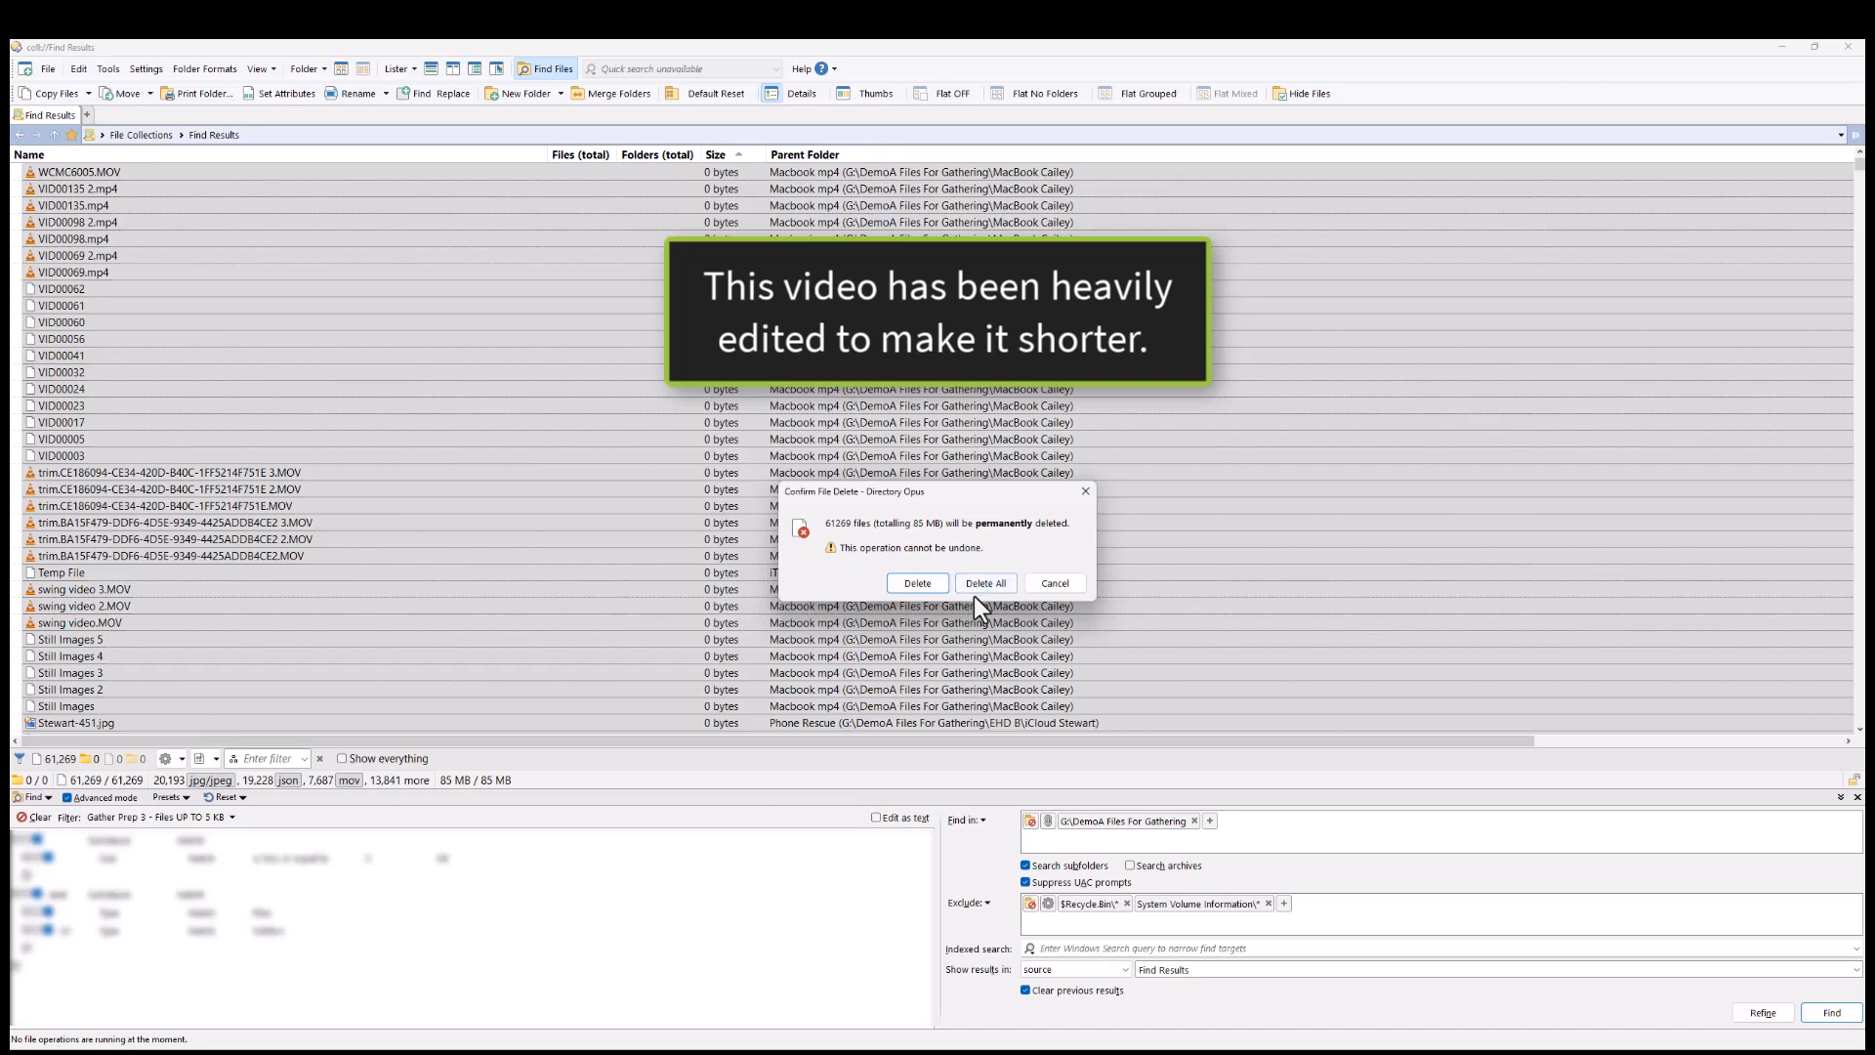
{"action": "left_click", "coordinate": [965, 580]}
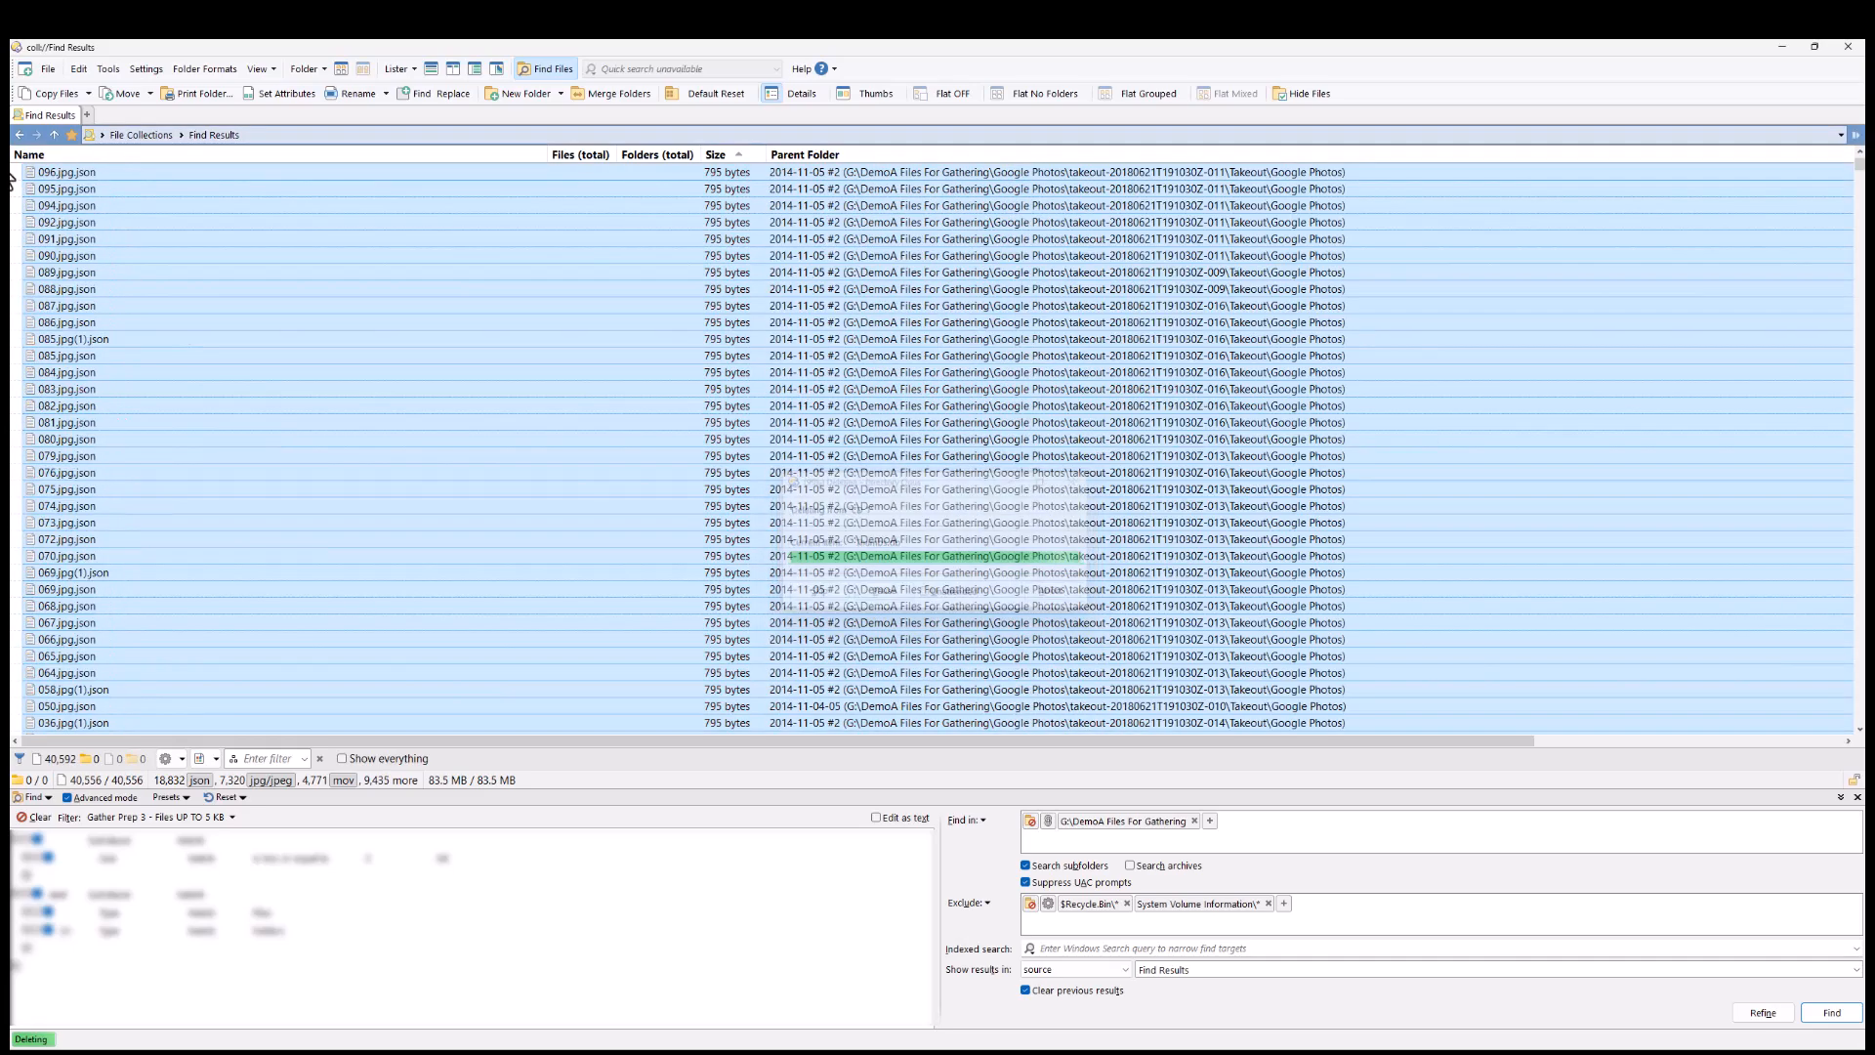
- Return to DemoA Files For Gathering, flatten it without folders, and filter the listing to the Music file group
{"action": "left_click", "coordinate": [20, 135]}
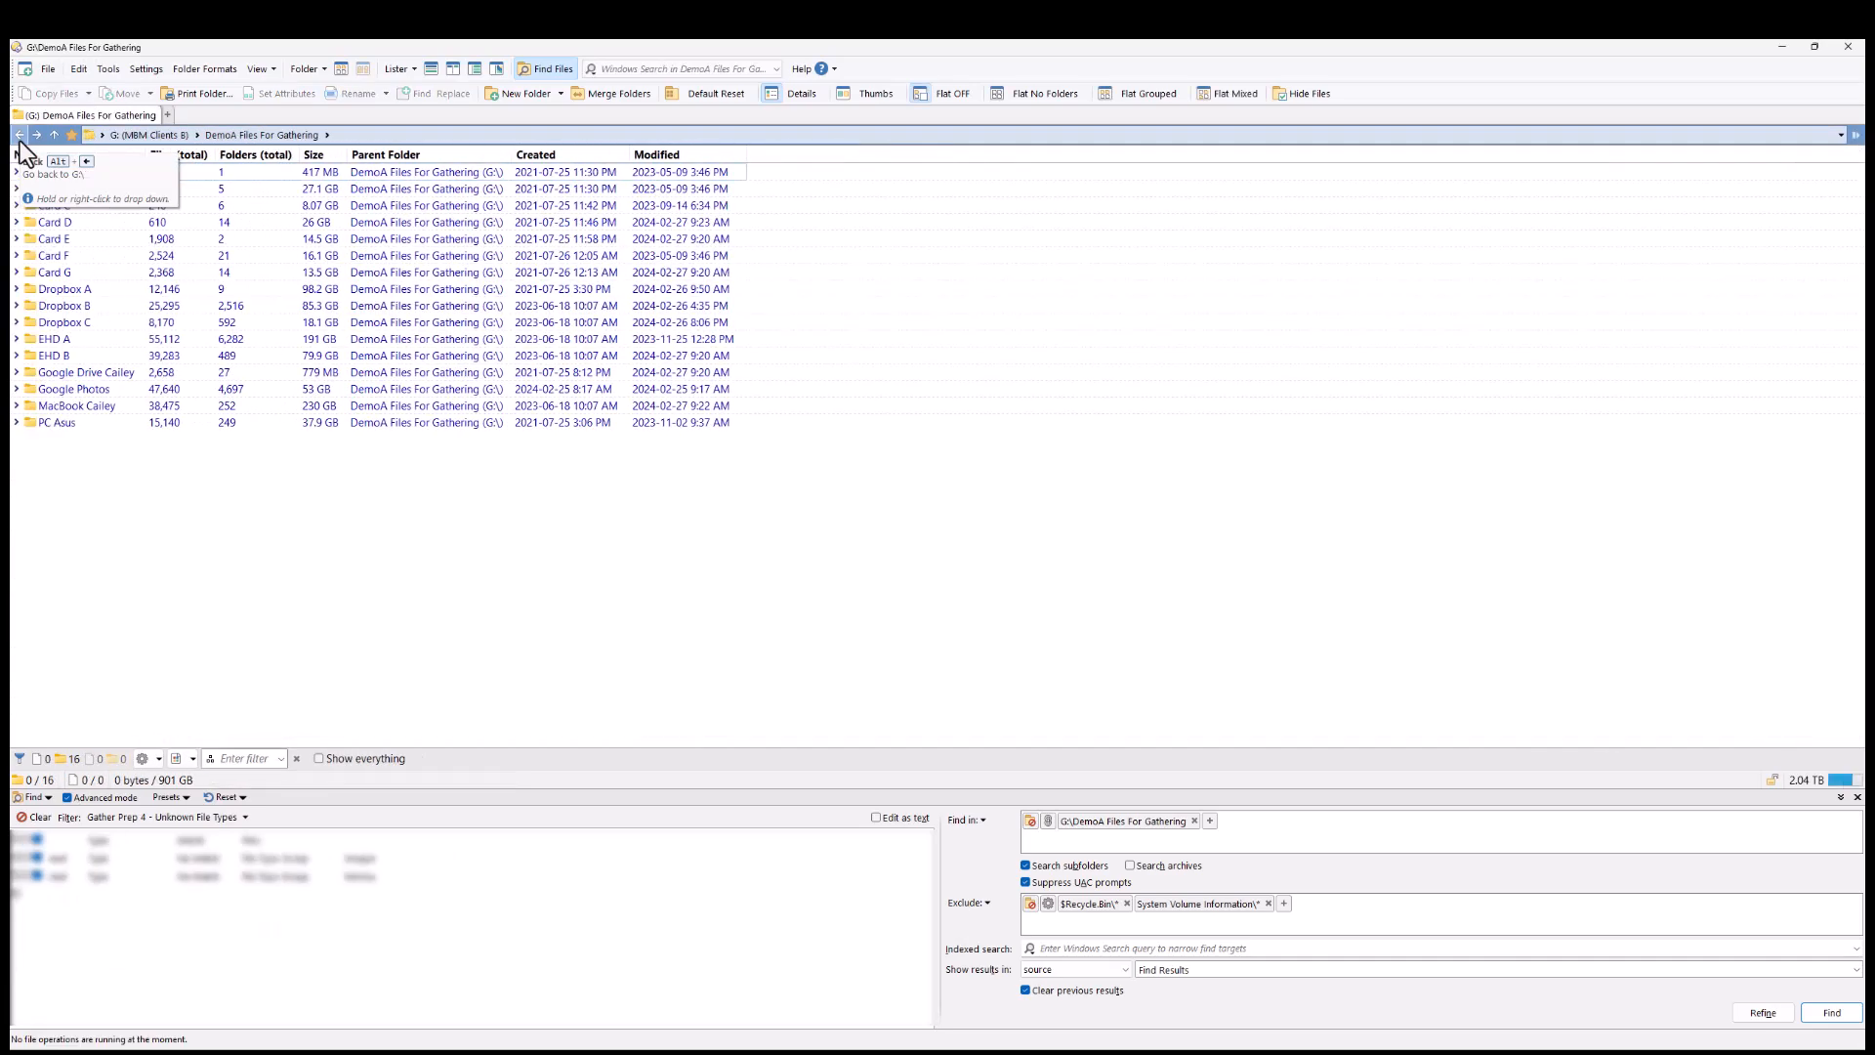
{"action": "left_click", "coordinate": [997, 93]}
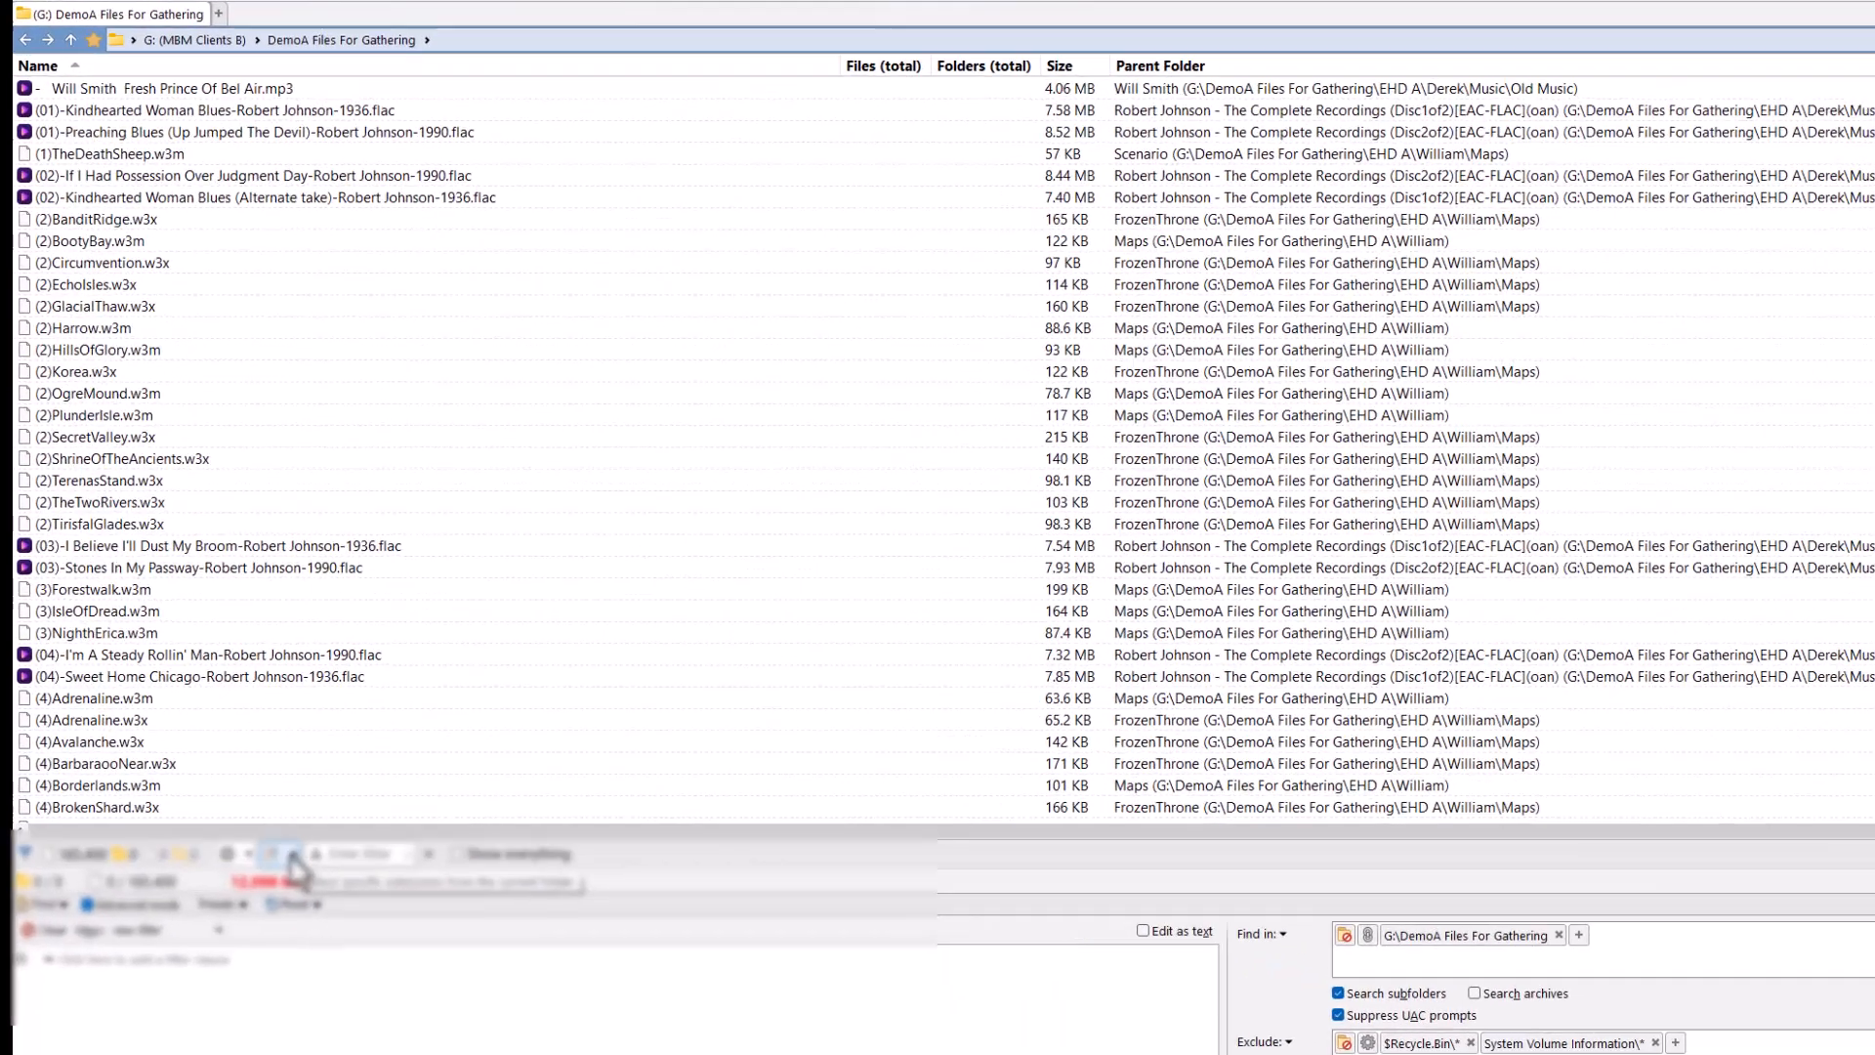
{"action": "left_click", "coordinate": [225, 759]}
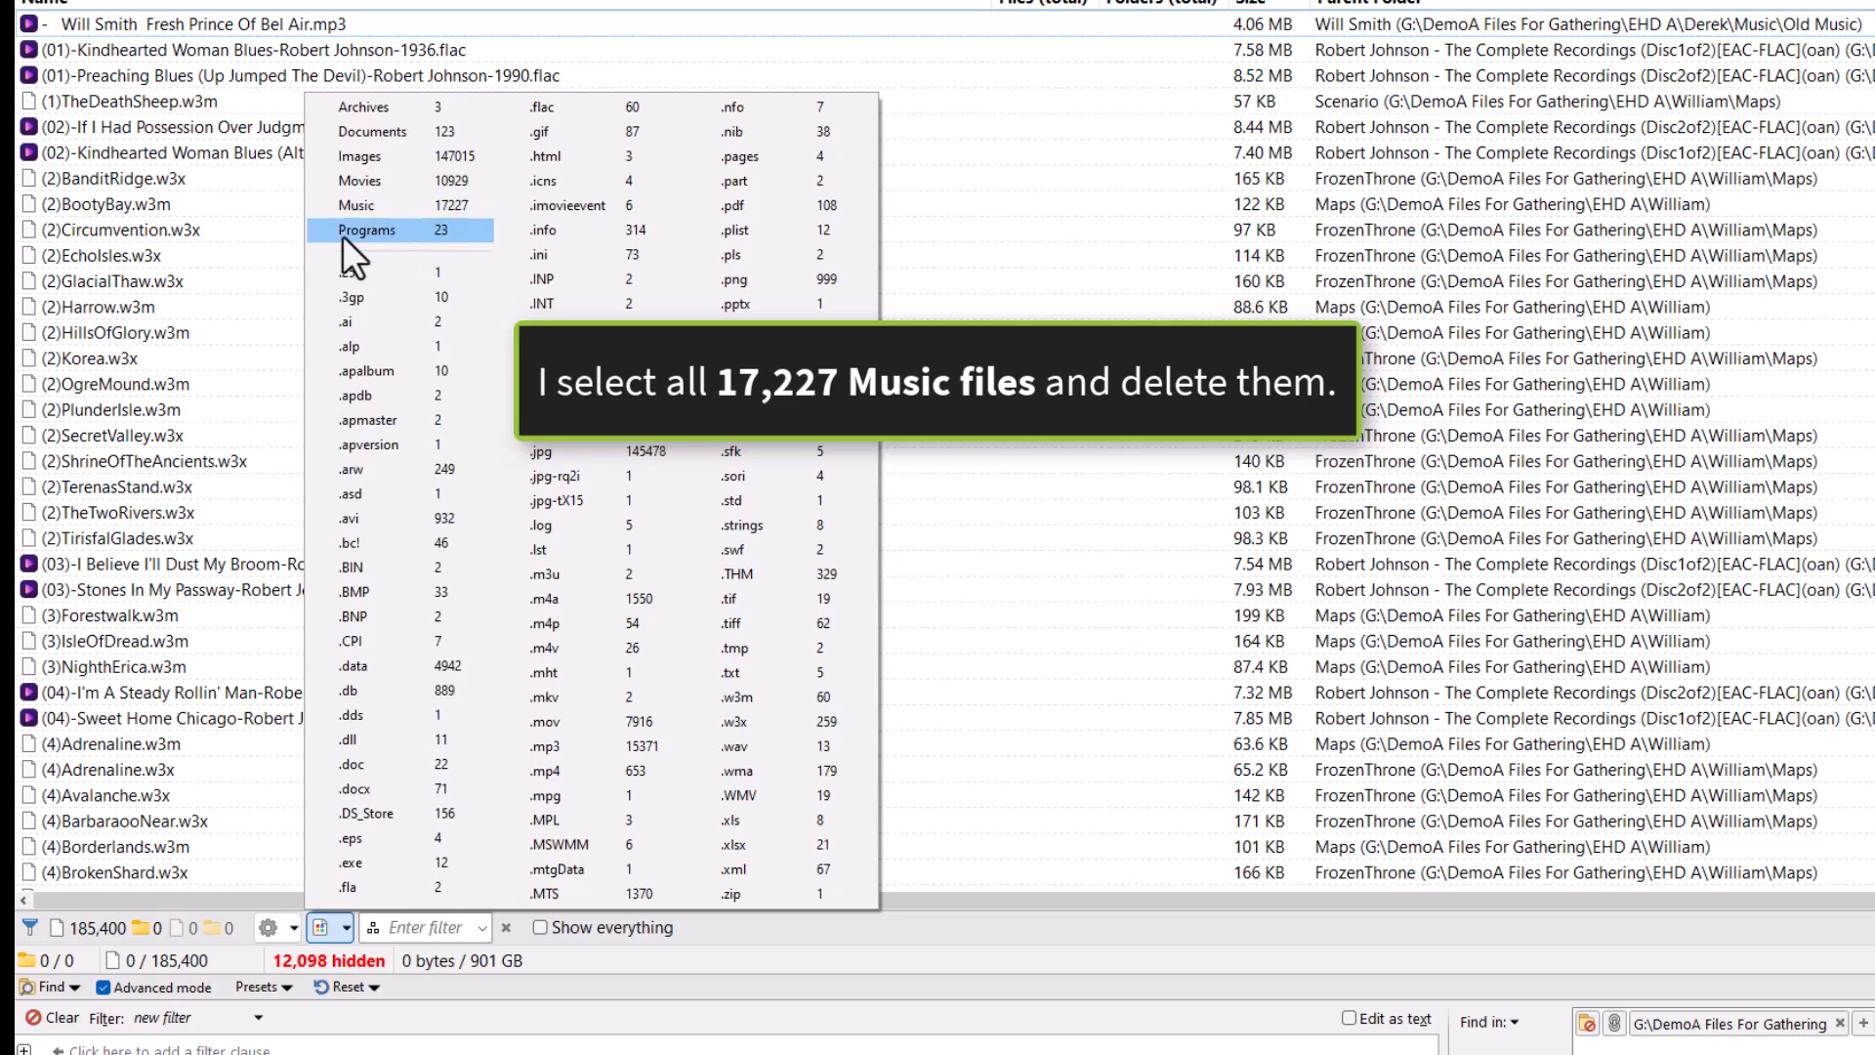
{"action": "left_click", "coordinate": [330, 207]}
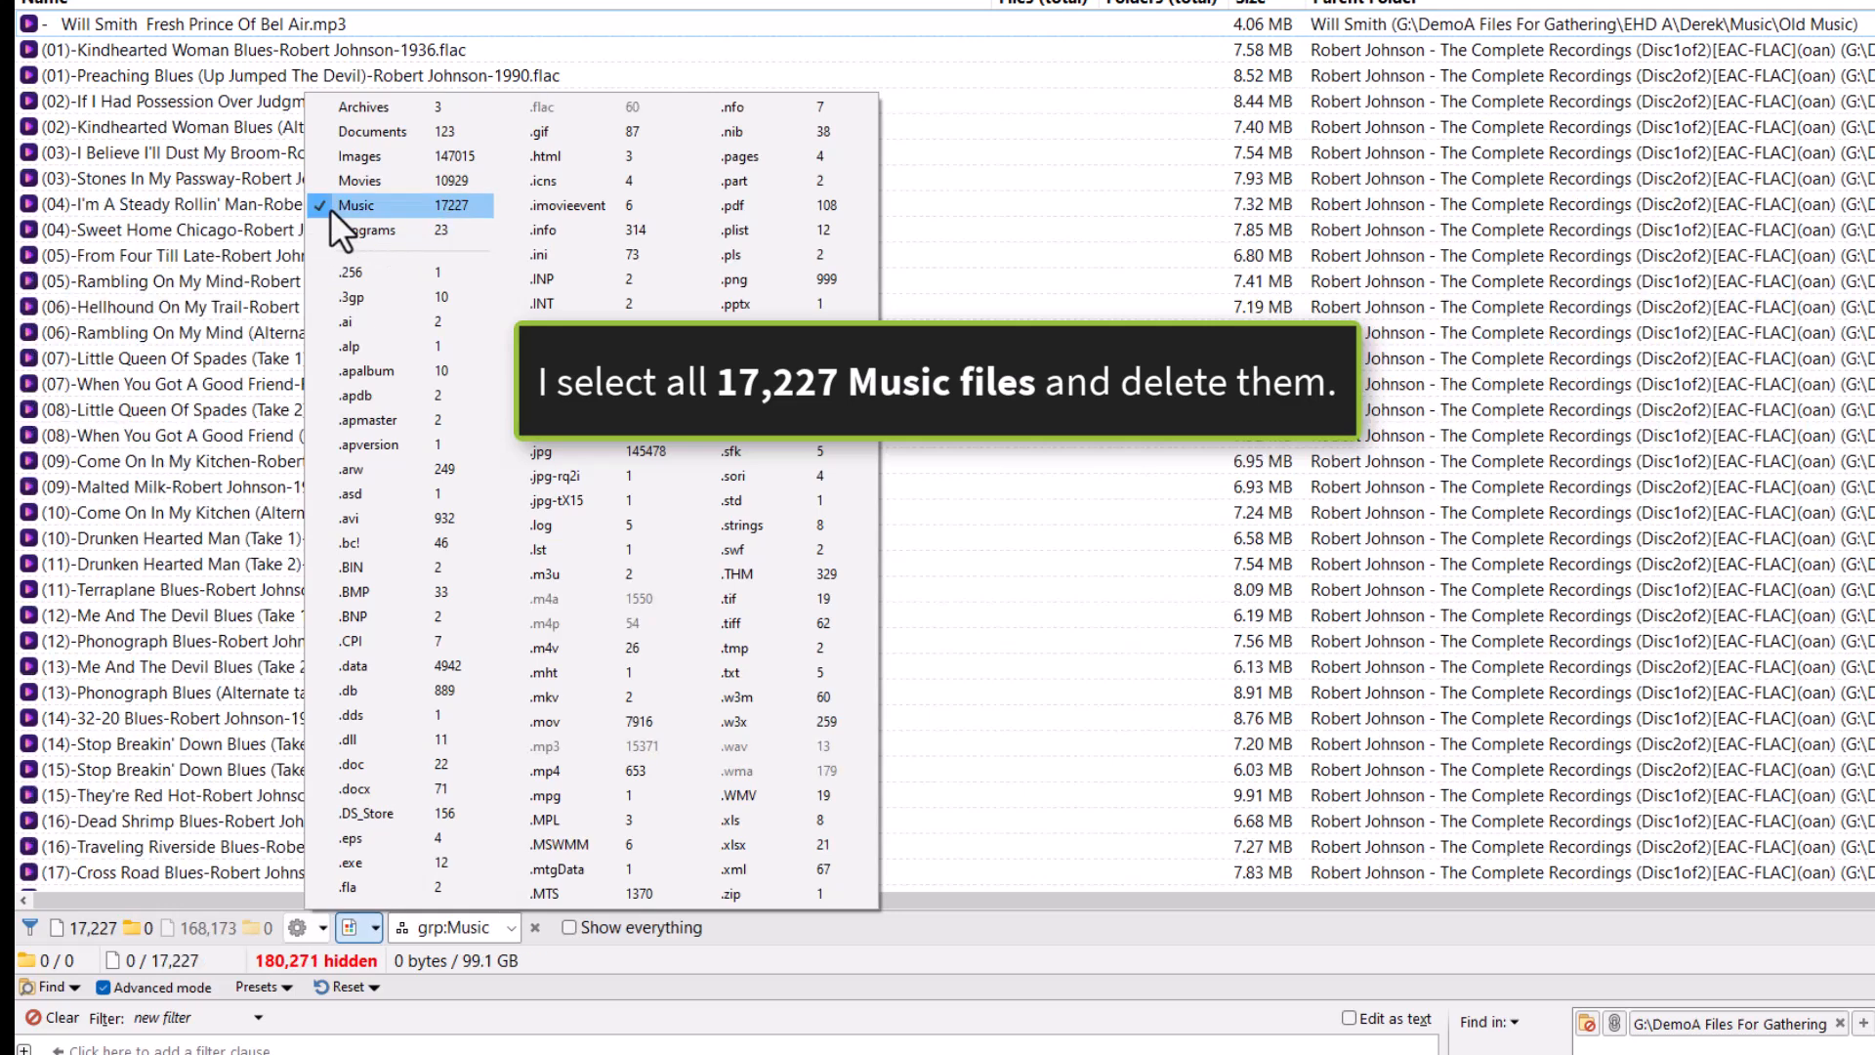
- Permanently delete all the listed Music files
{"action": "left_click", "coordinate": [233, 260]}
{"action": "key", "text": "ctrl+a"}
{"action": "key", "text": "Delete"}
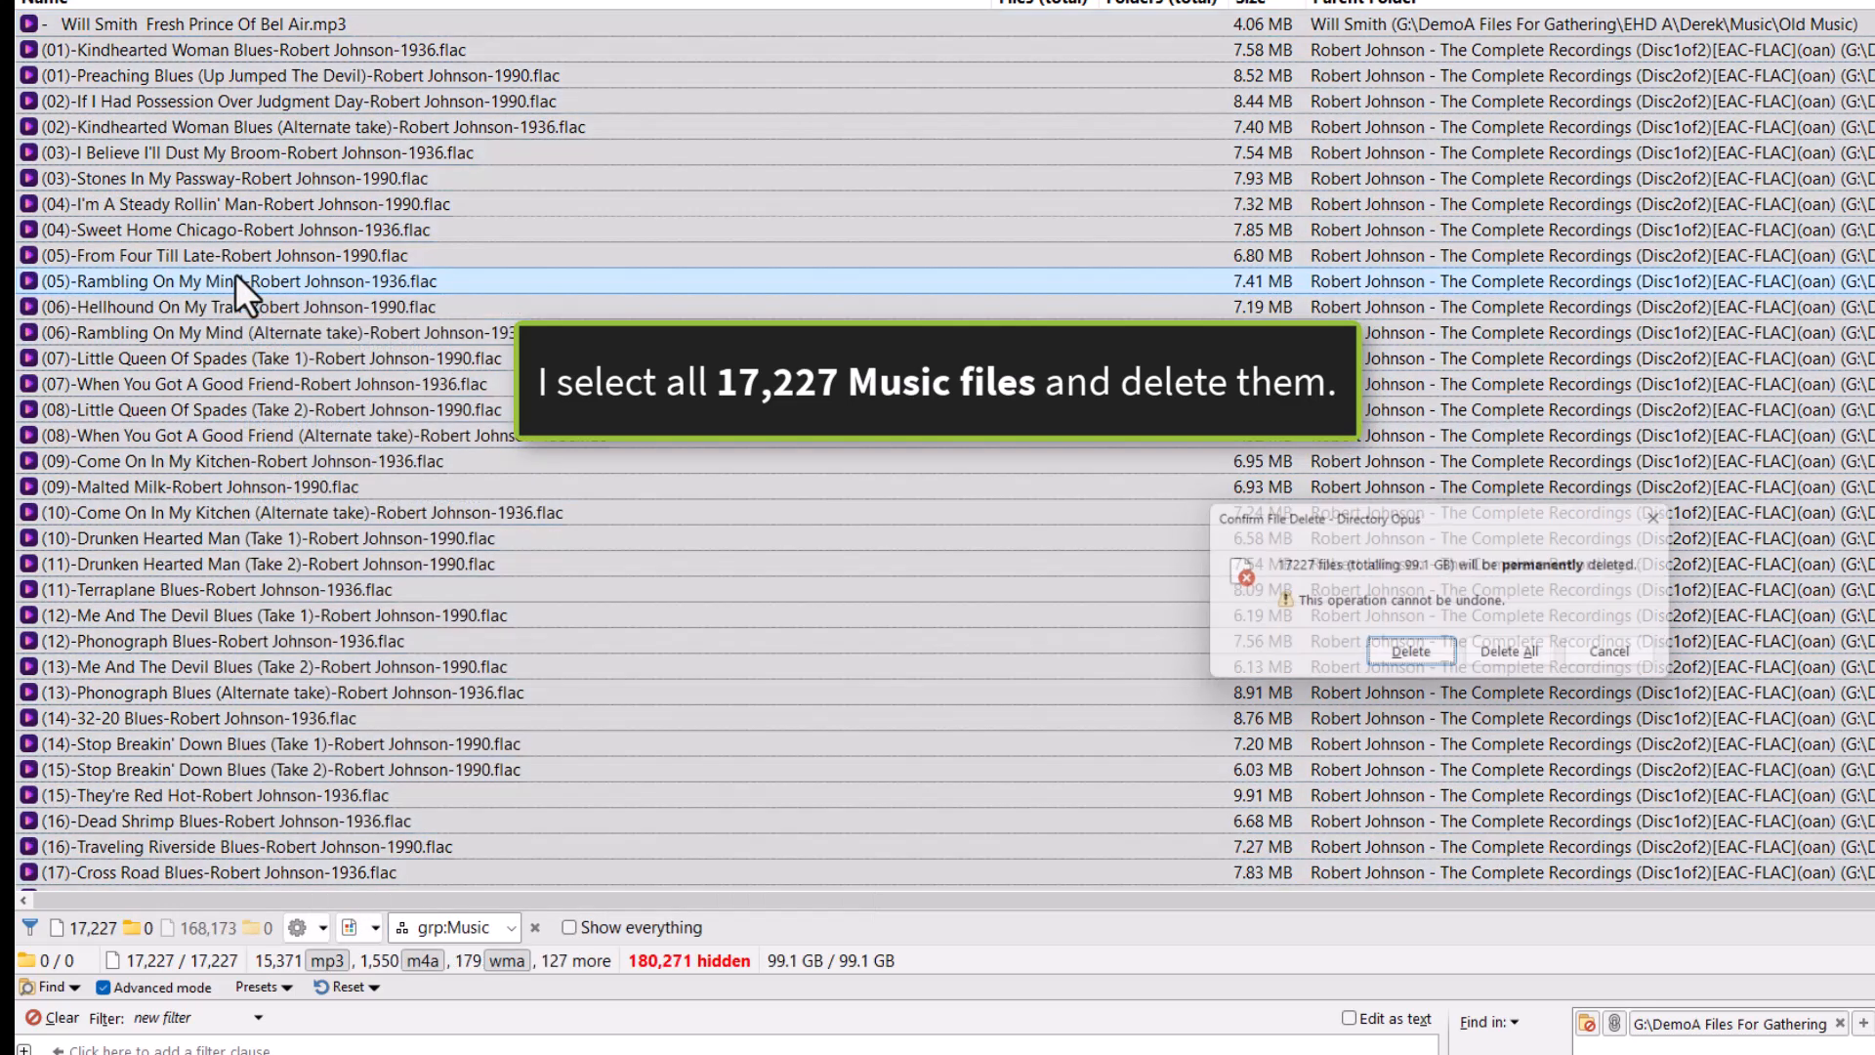
{"action": "left_click", "coordinate": [1530, 665]}
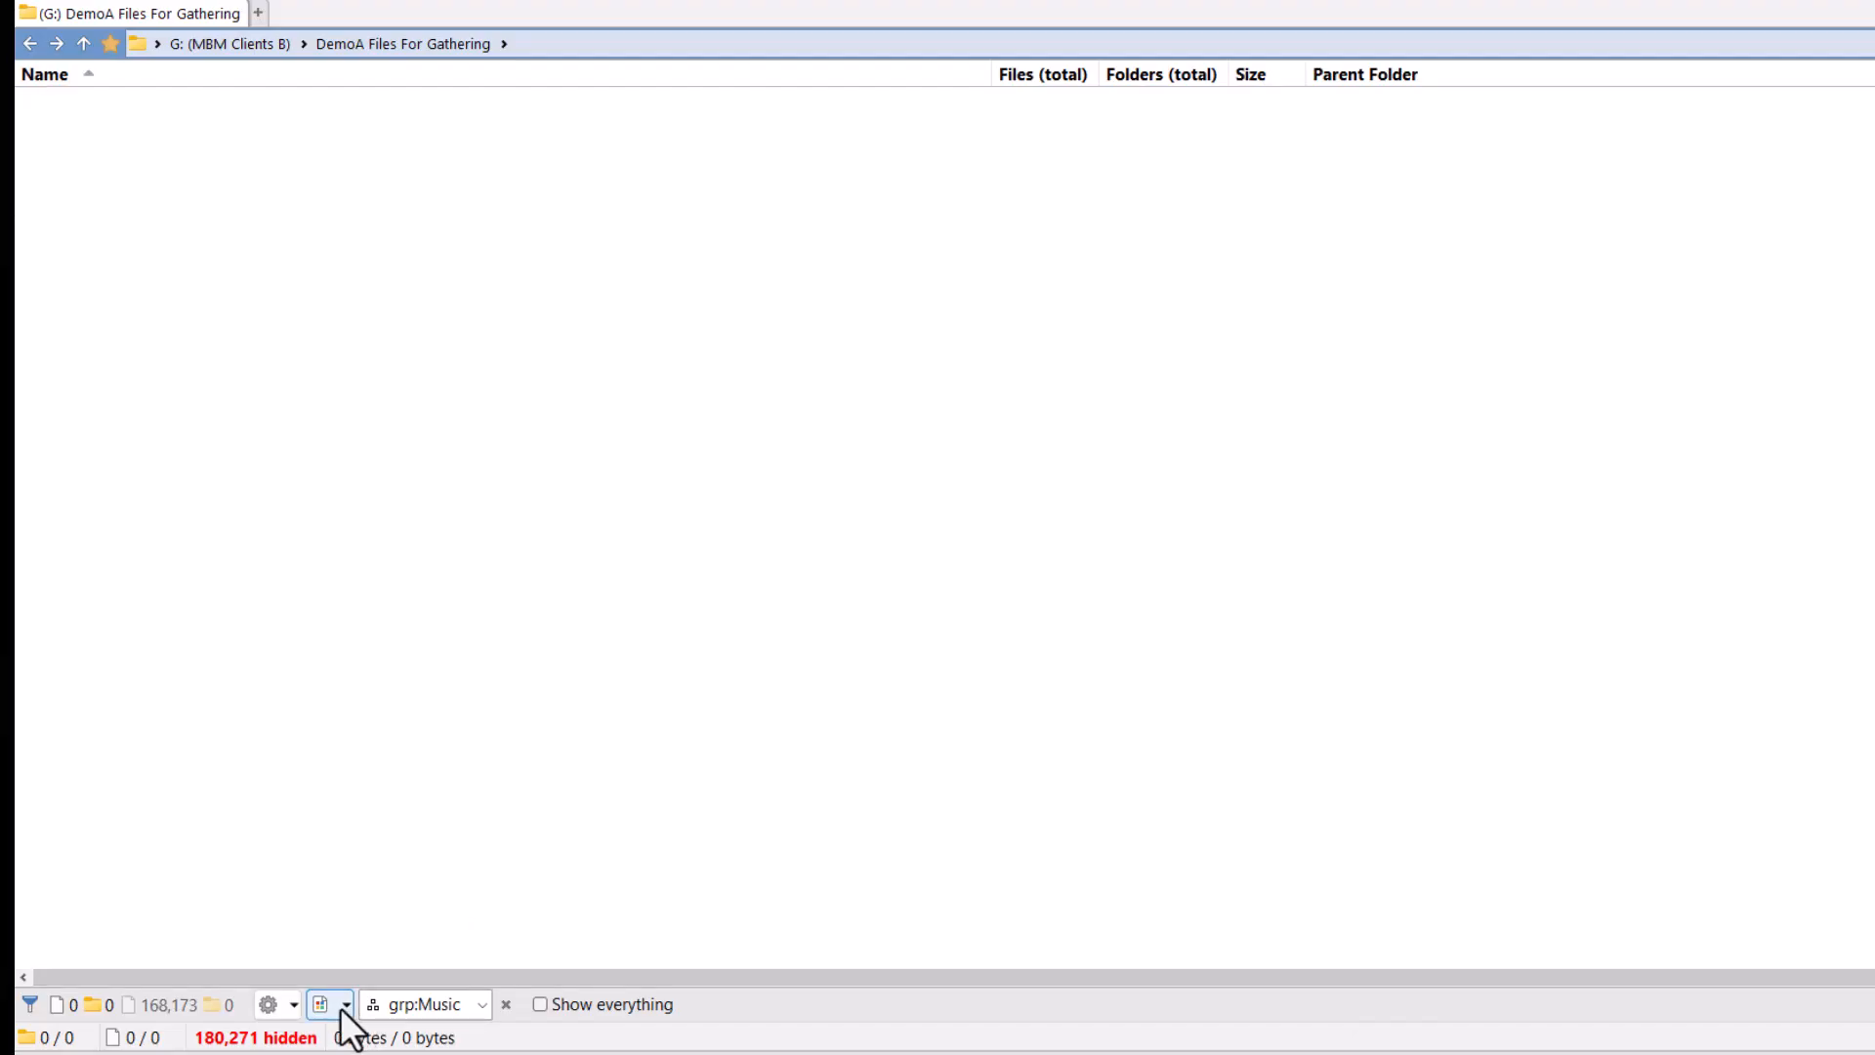
- Filter the flat listing to the Programs group instead of Music and permanently delete all the listed files
{"action": "left_click", "coordinate": [346, 927]}
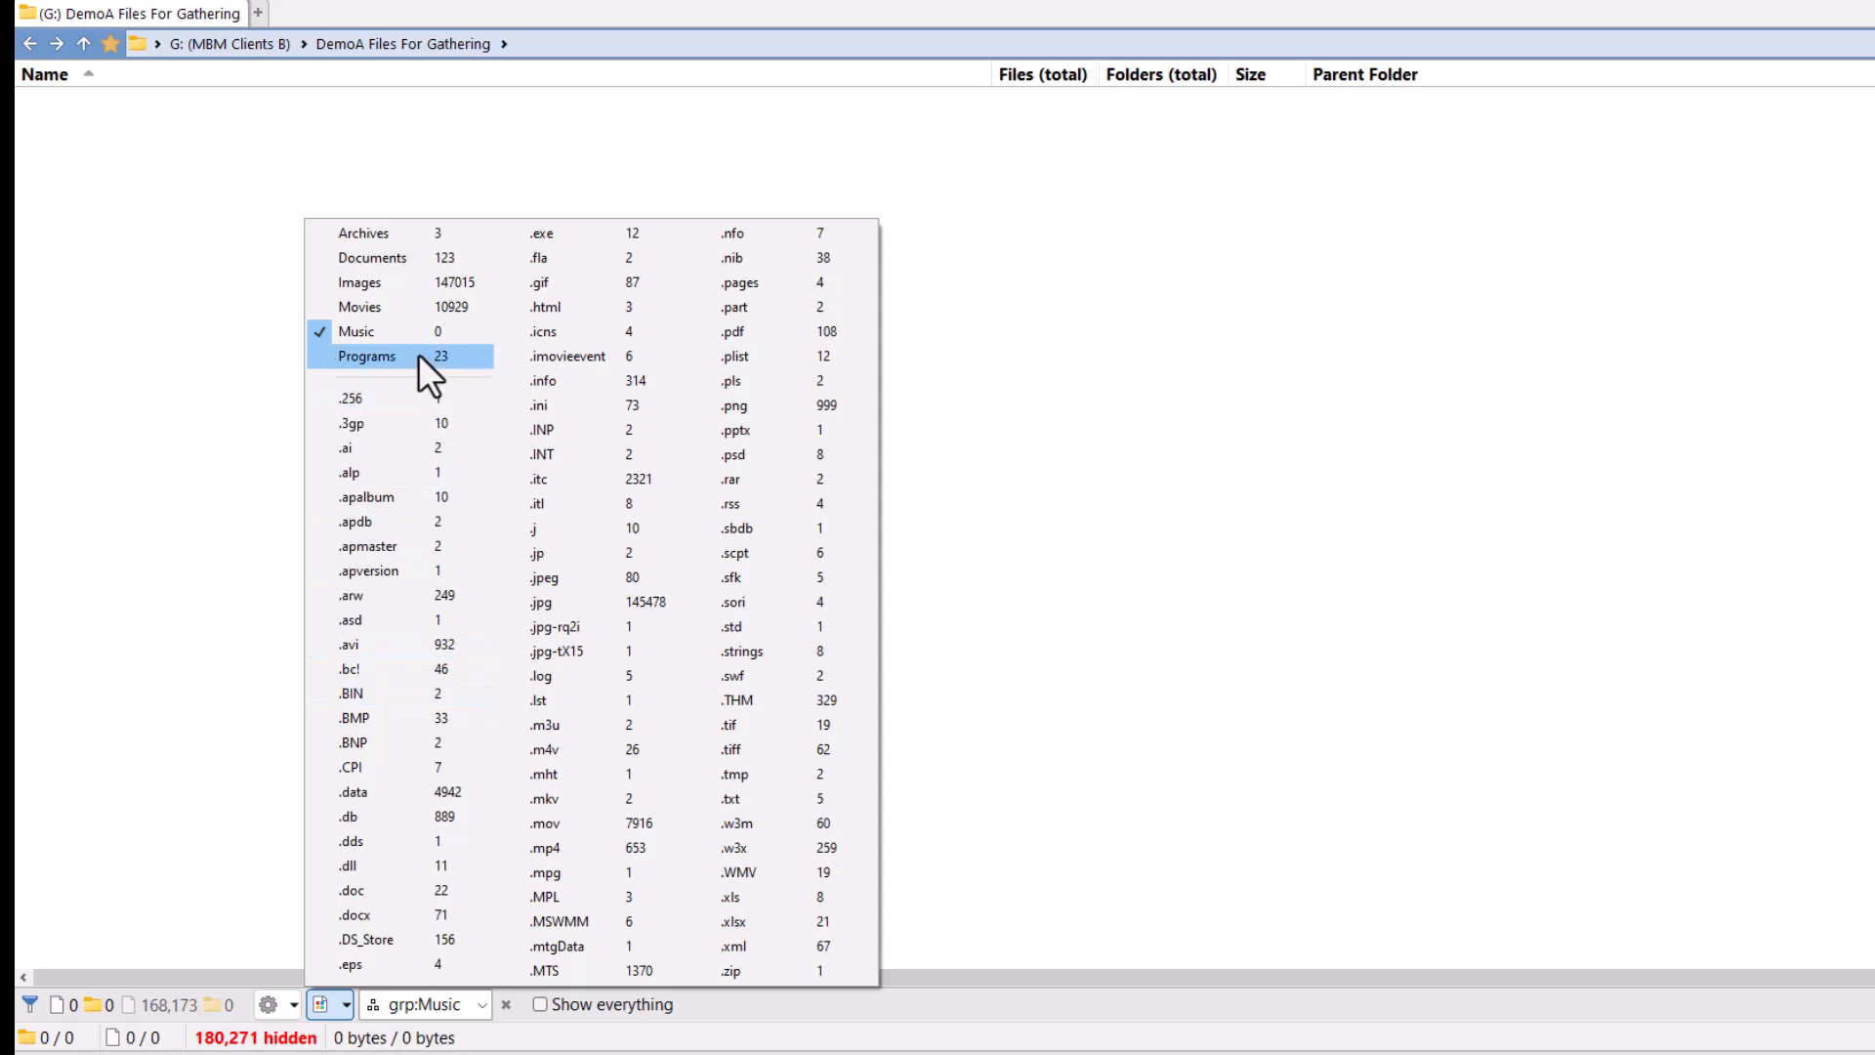
{"action": "left_click", "coordinate": [314, 331]}
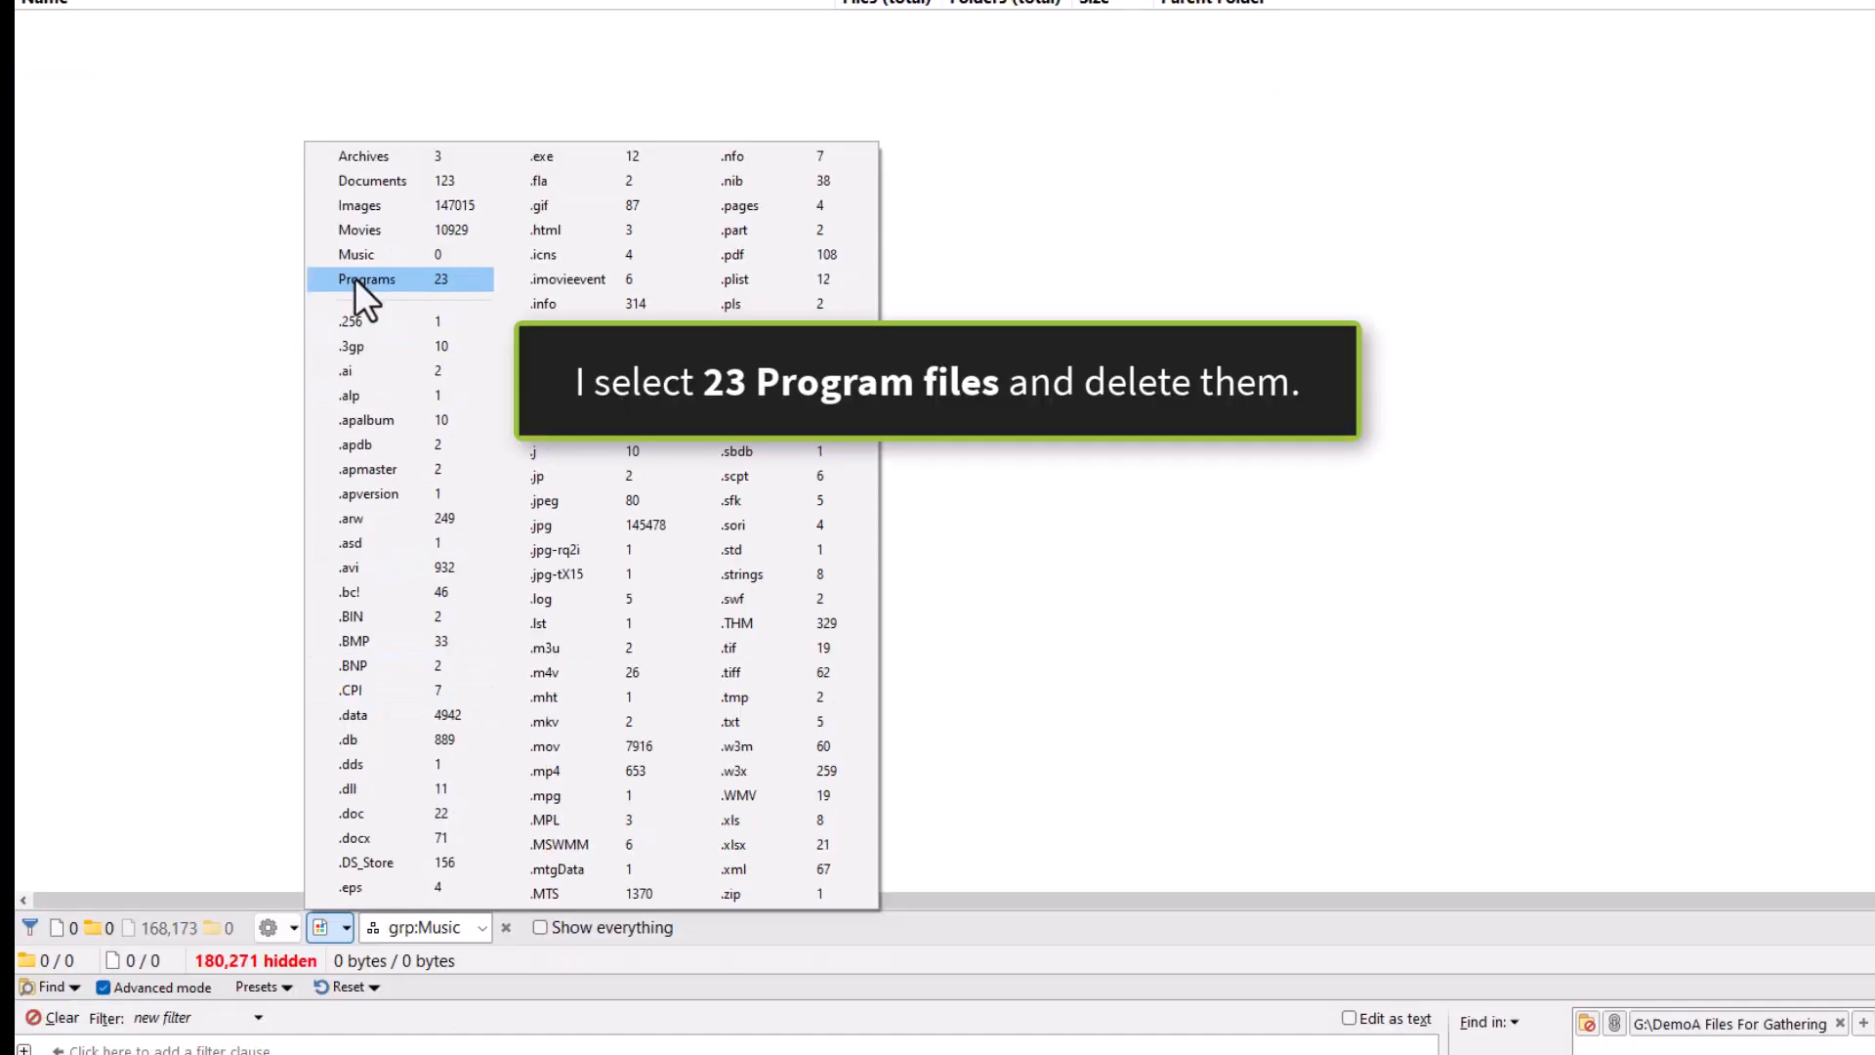
{"action": "left_click", "coordinate": [355, 277]}
{"action": "key", "text": "ctrl+a"}
{"action": "key", "text": "Delete"}
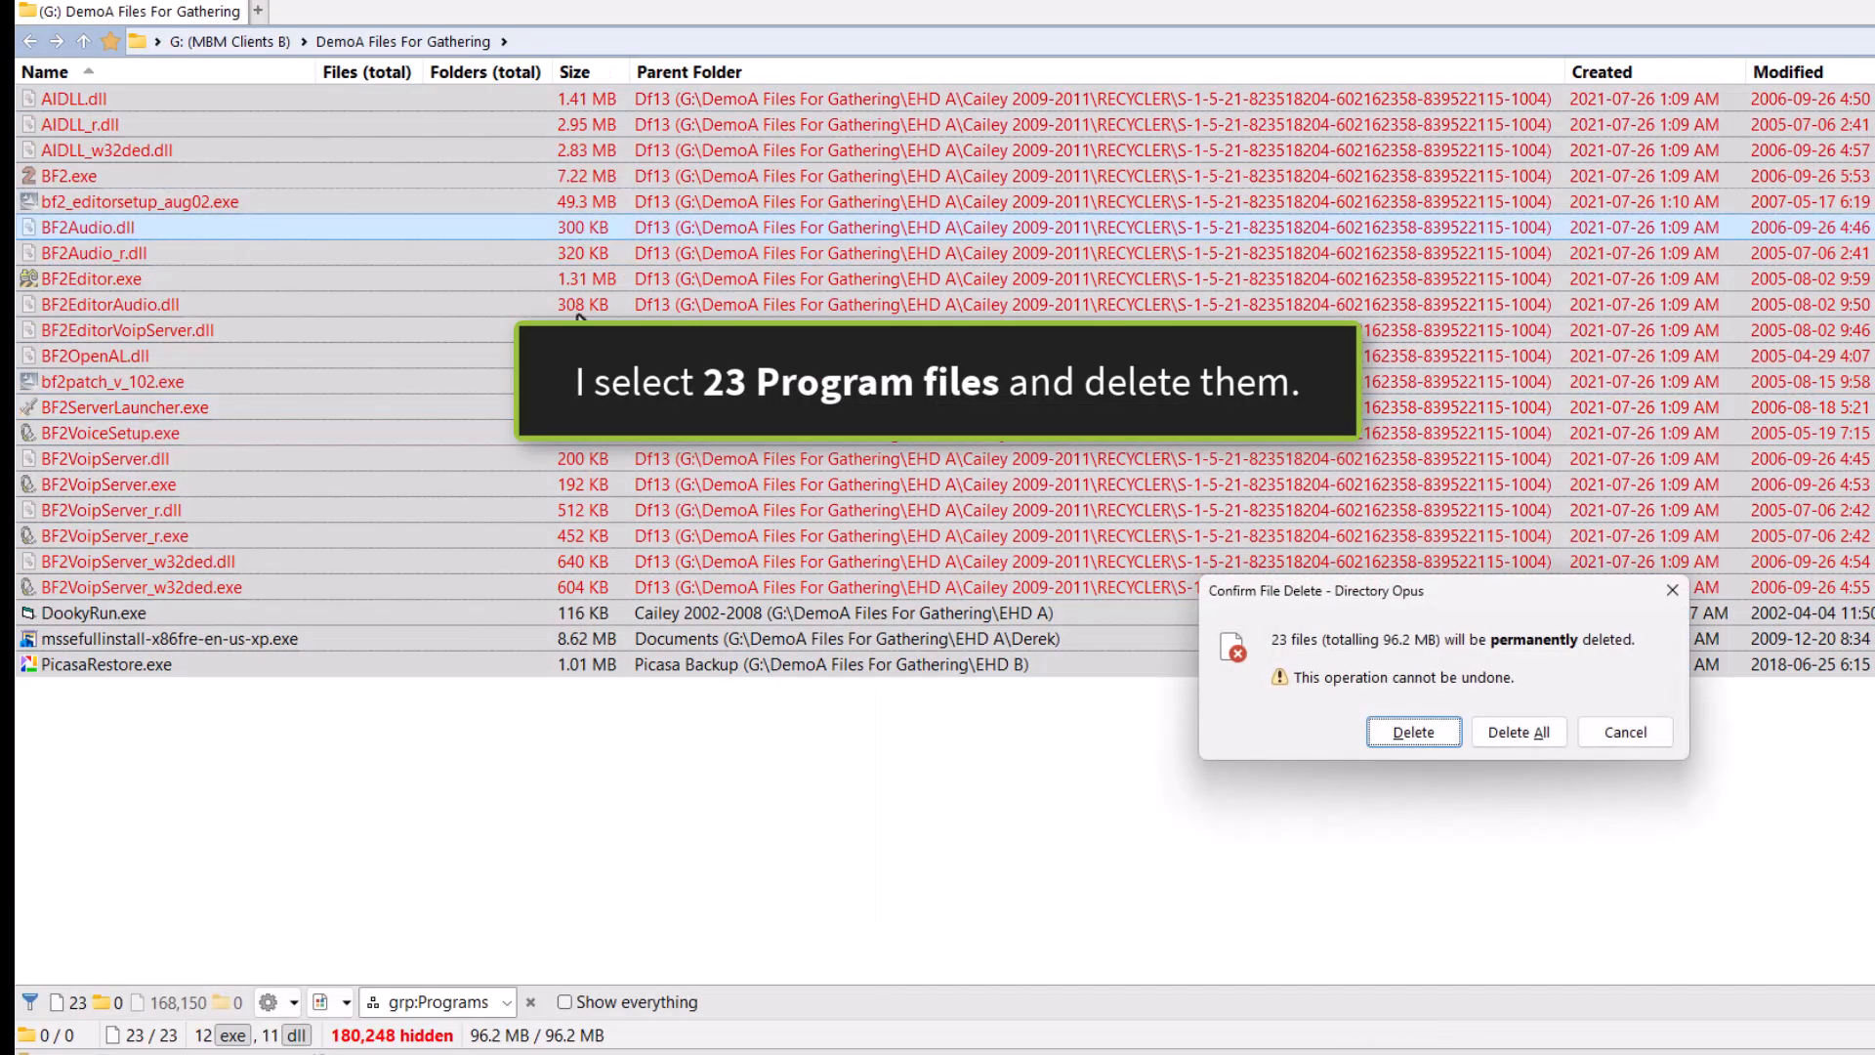
{"action": "left_click", "coordinate": [1488, 737]}
- Filter the flat listing to the Archives group only and permanently delete all the listed archives
{"action": "left_click", "coordinate": [346, 1003]}
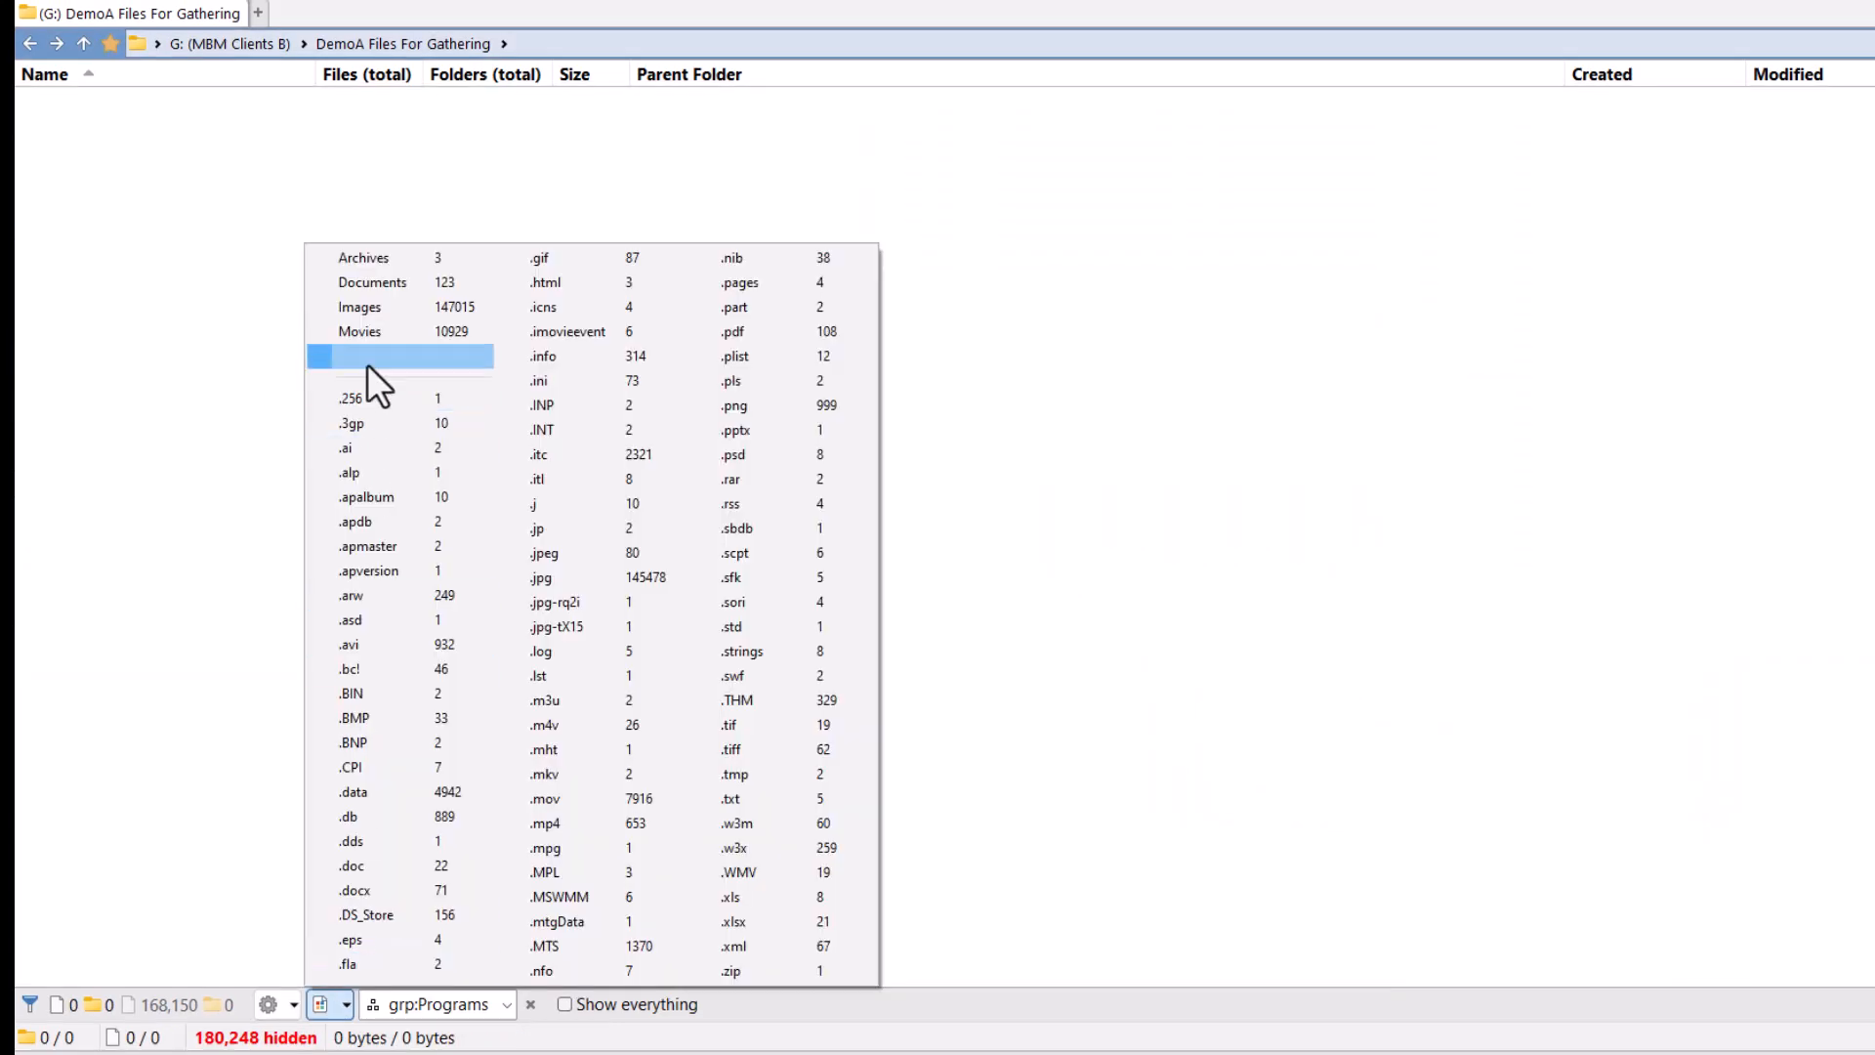
{"action": "left_click", "coordinate": [326, 254]}
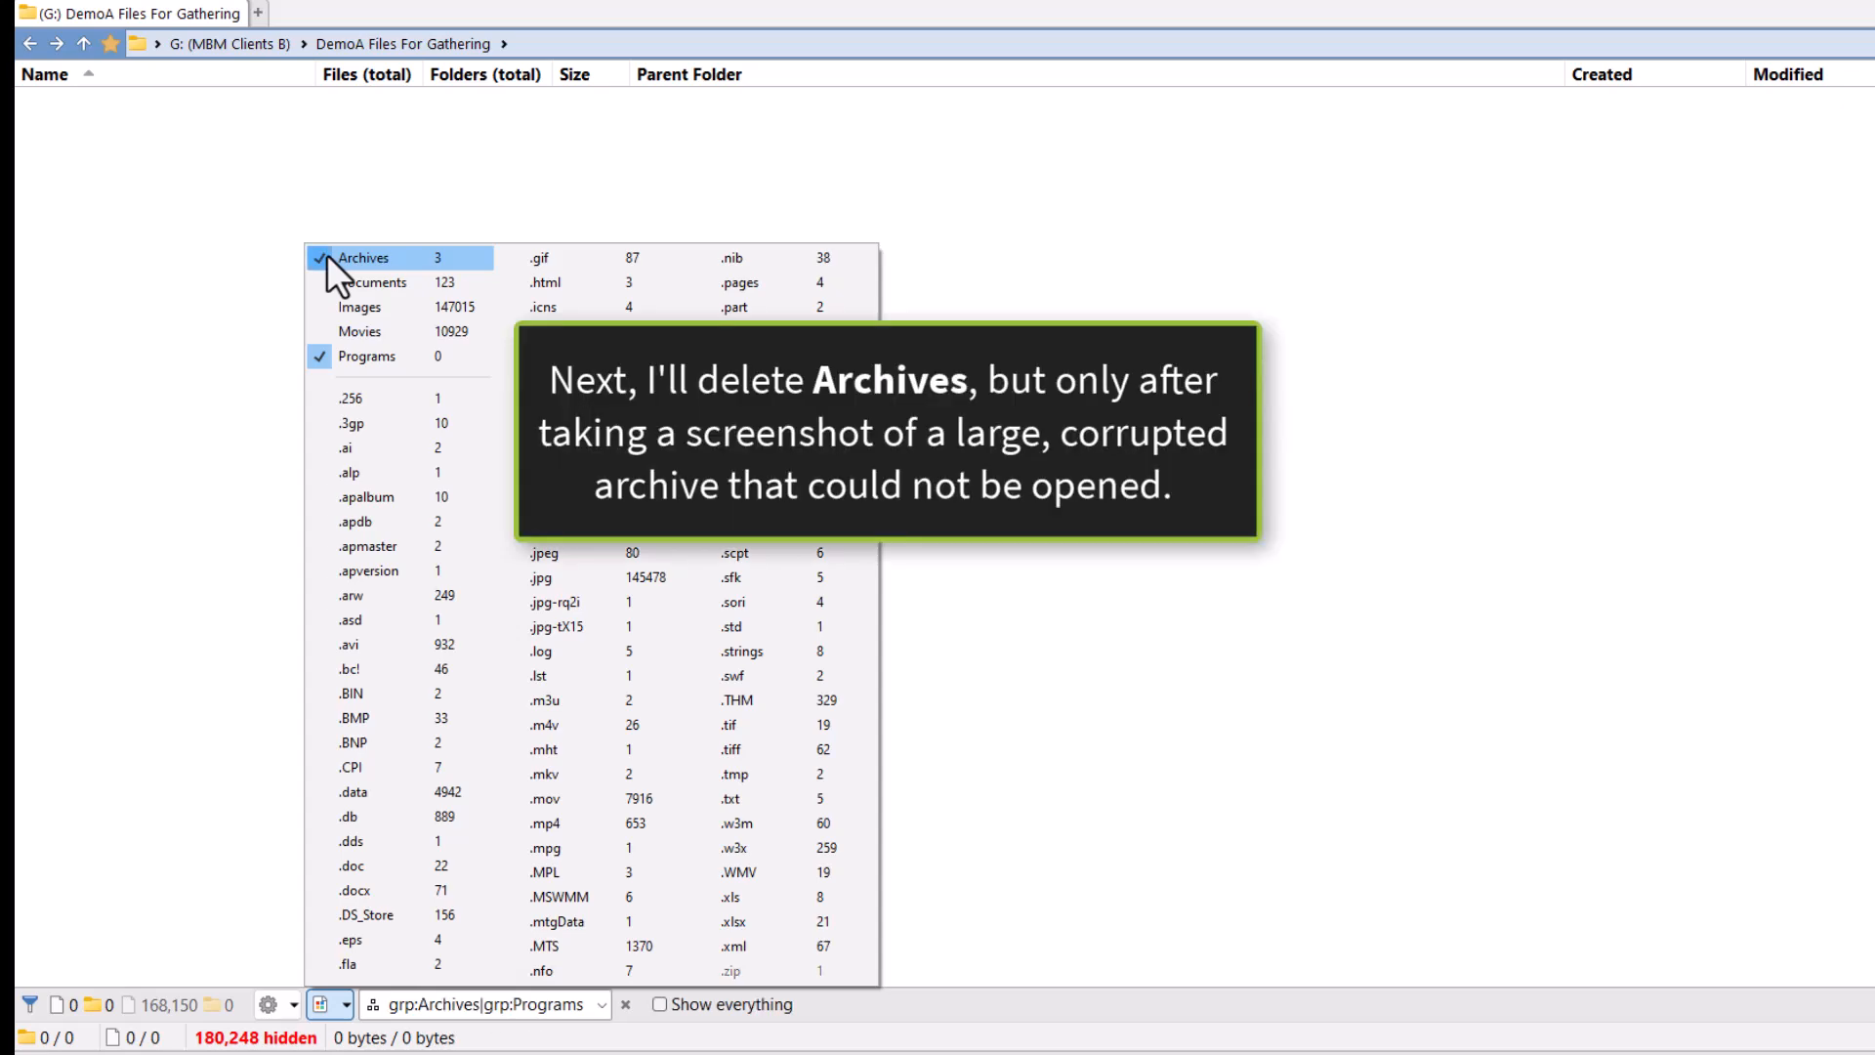
{"action": "left_click", "coordinate": [314, 355]}
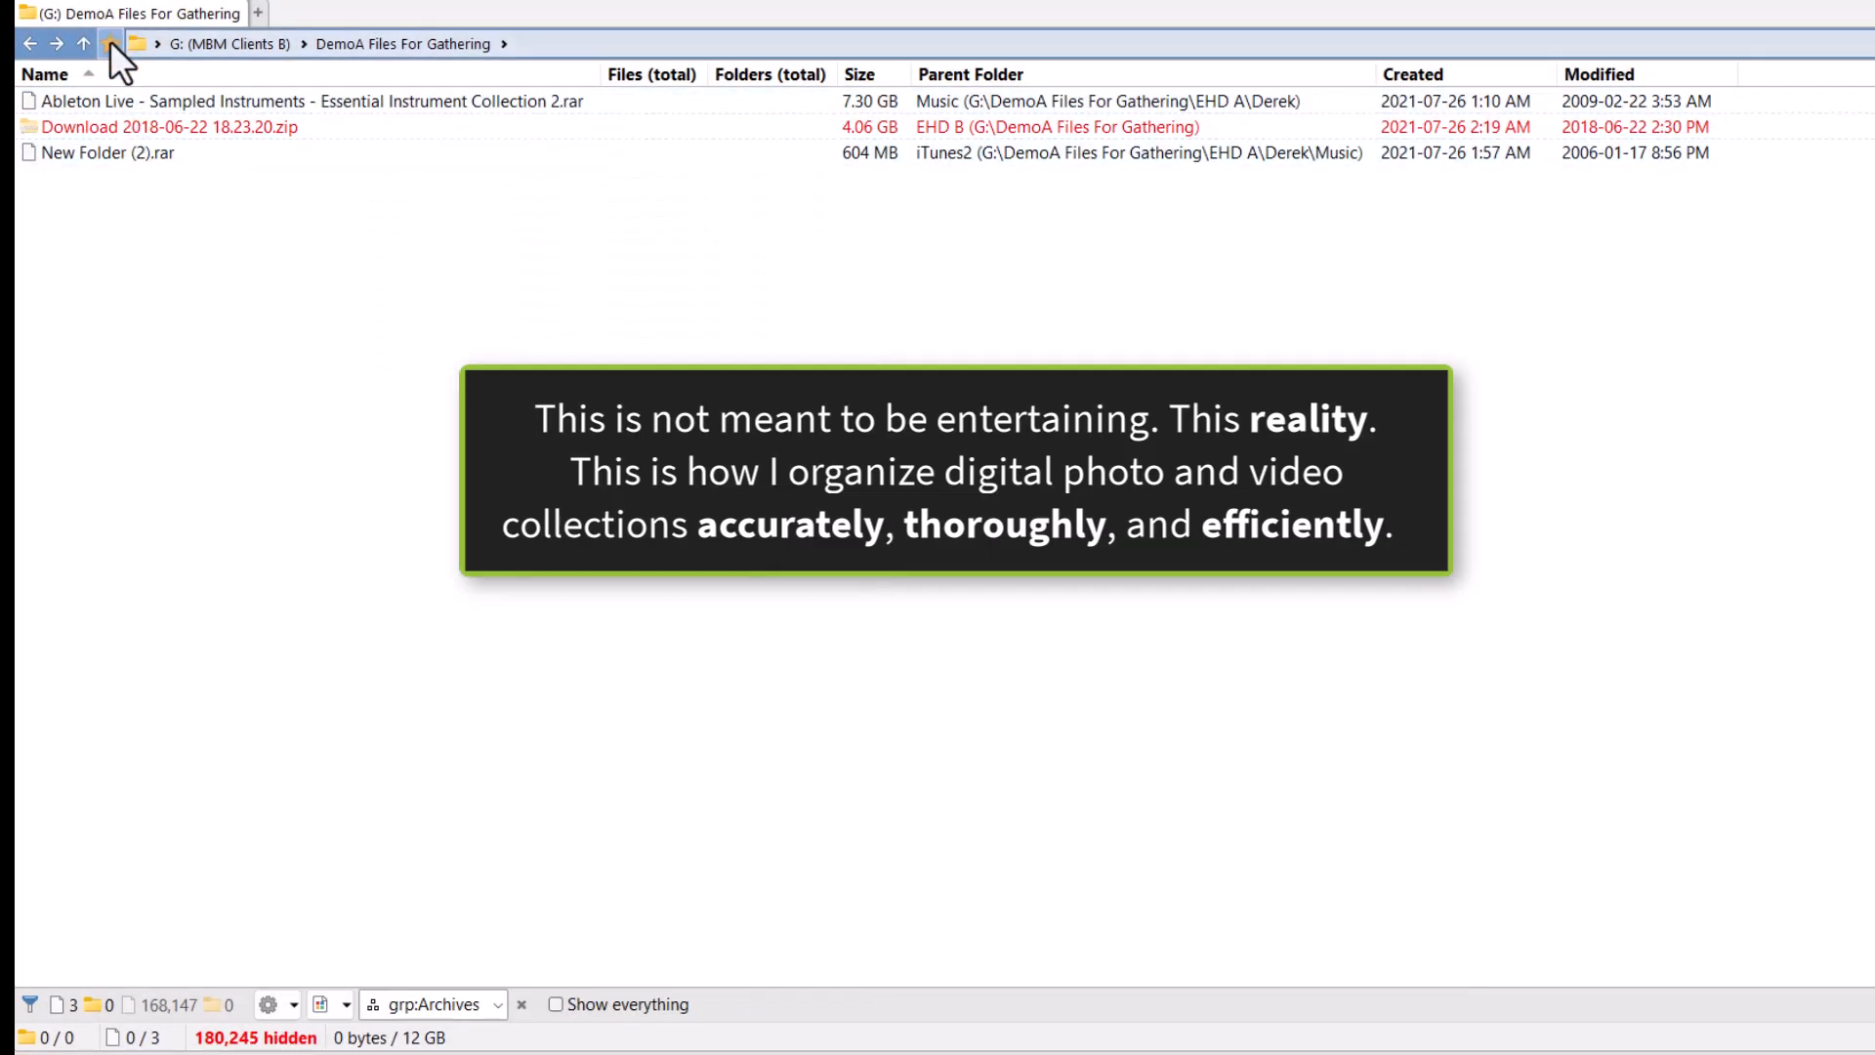
{"action": "left_click", "coordinate": [107, 95]}
{"action": "key", "text": "ctrl+a"}
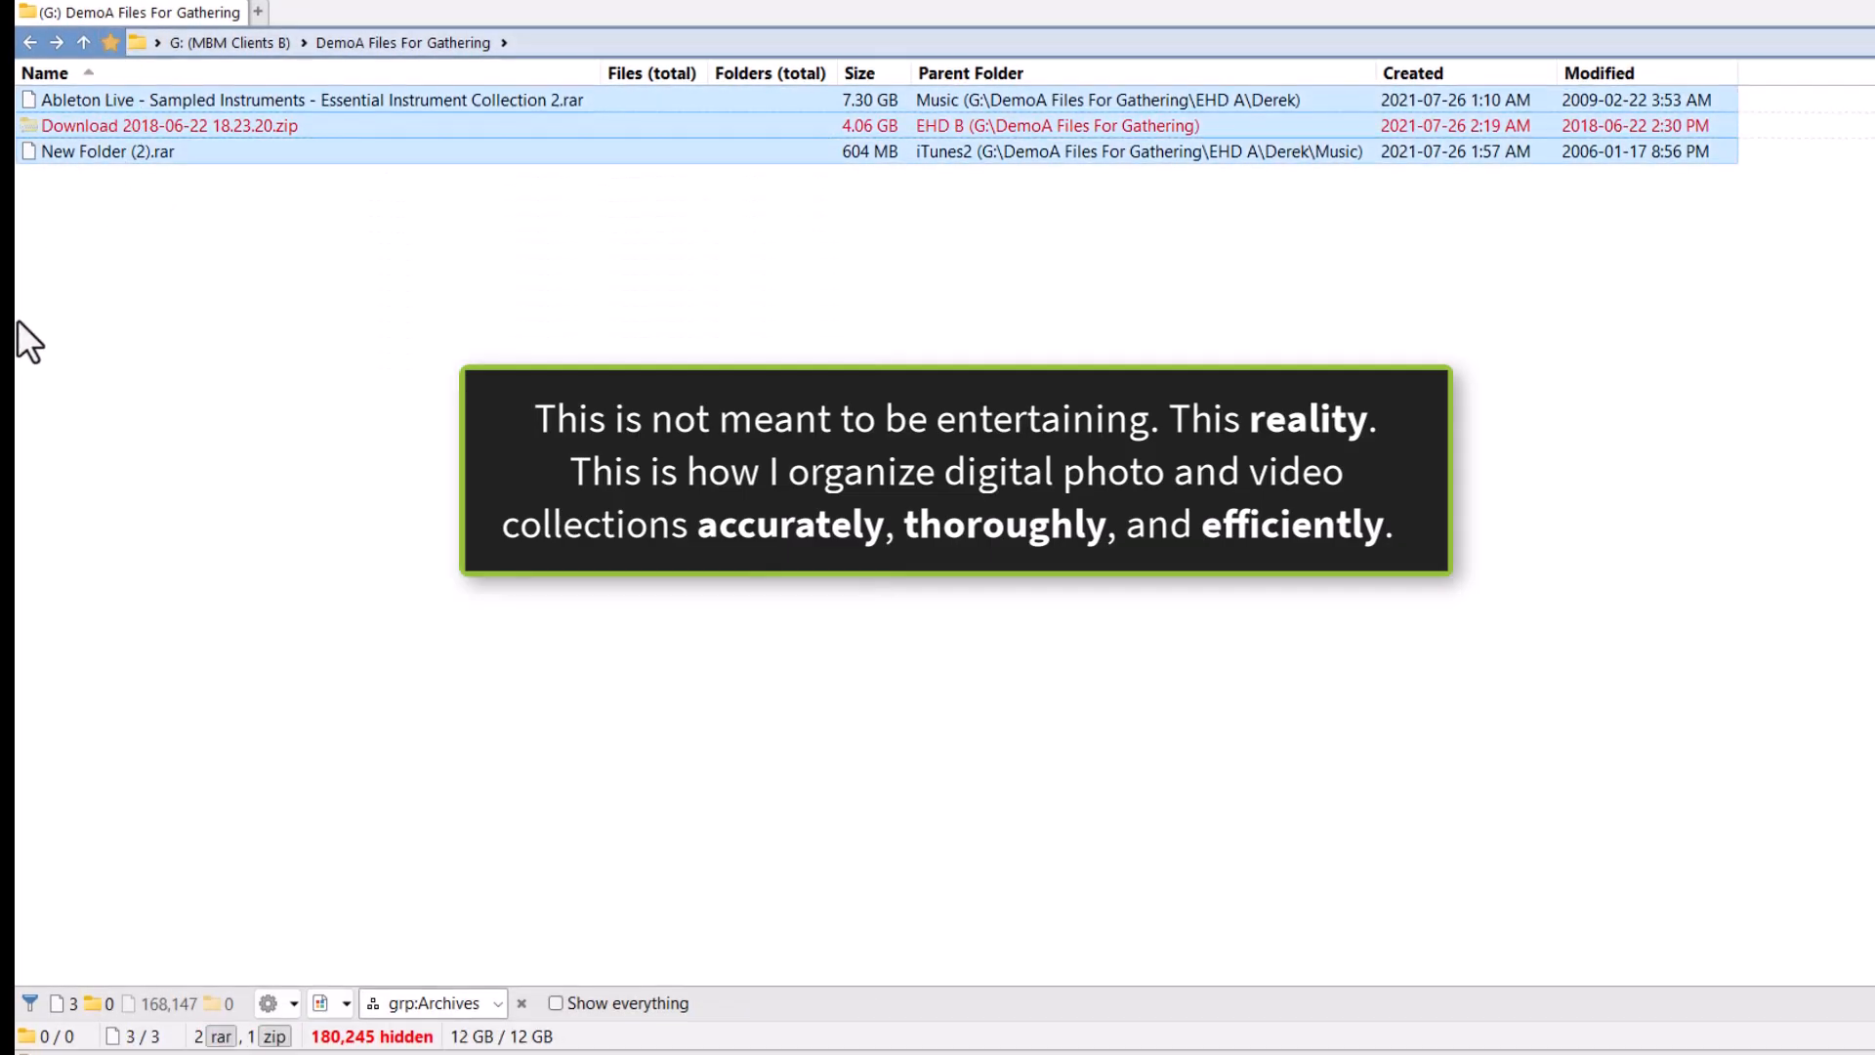
{"action": "key", "text": "shift+Delete"}
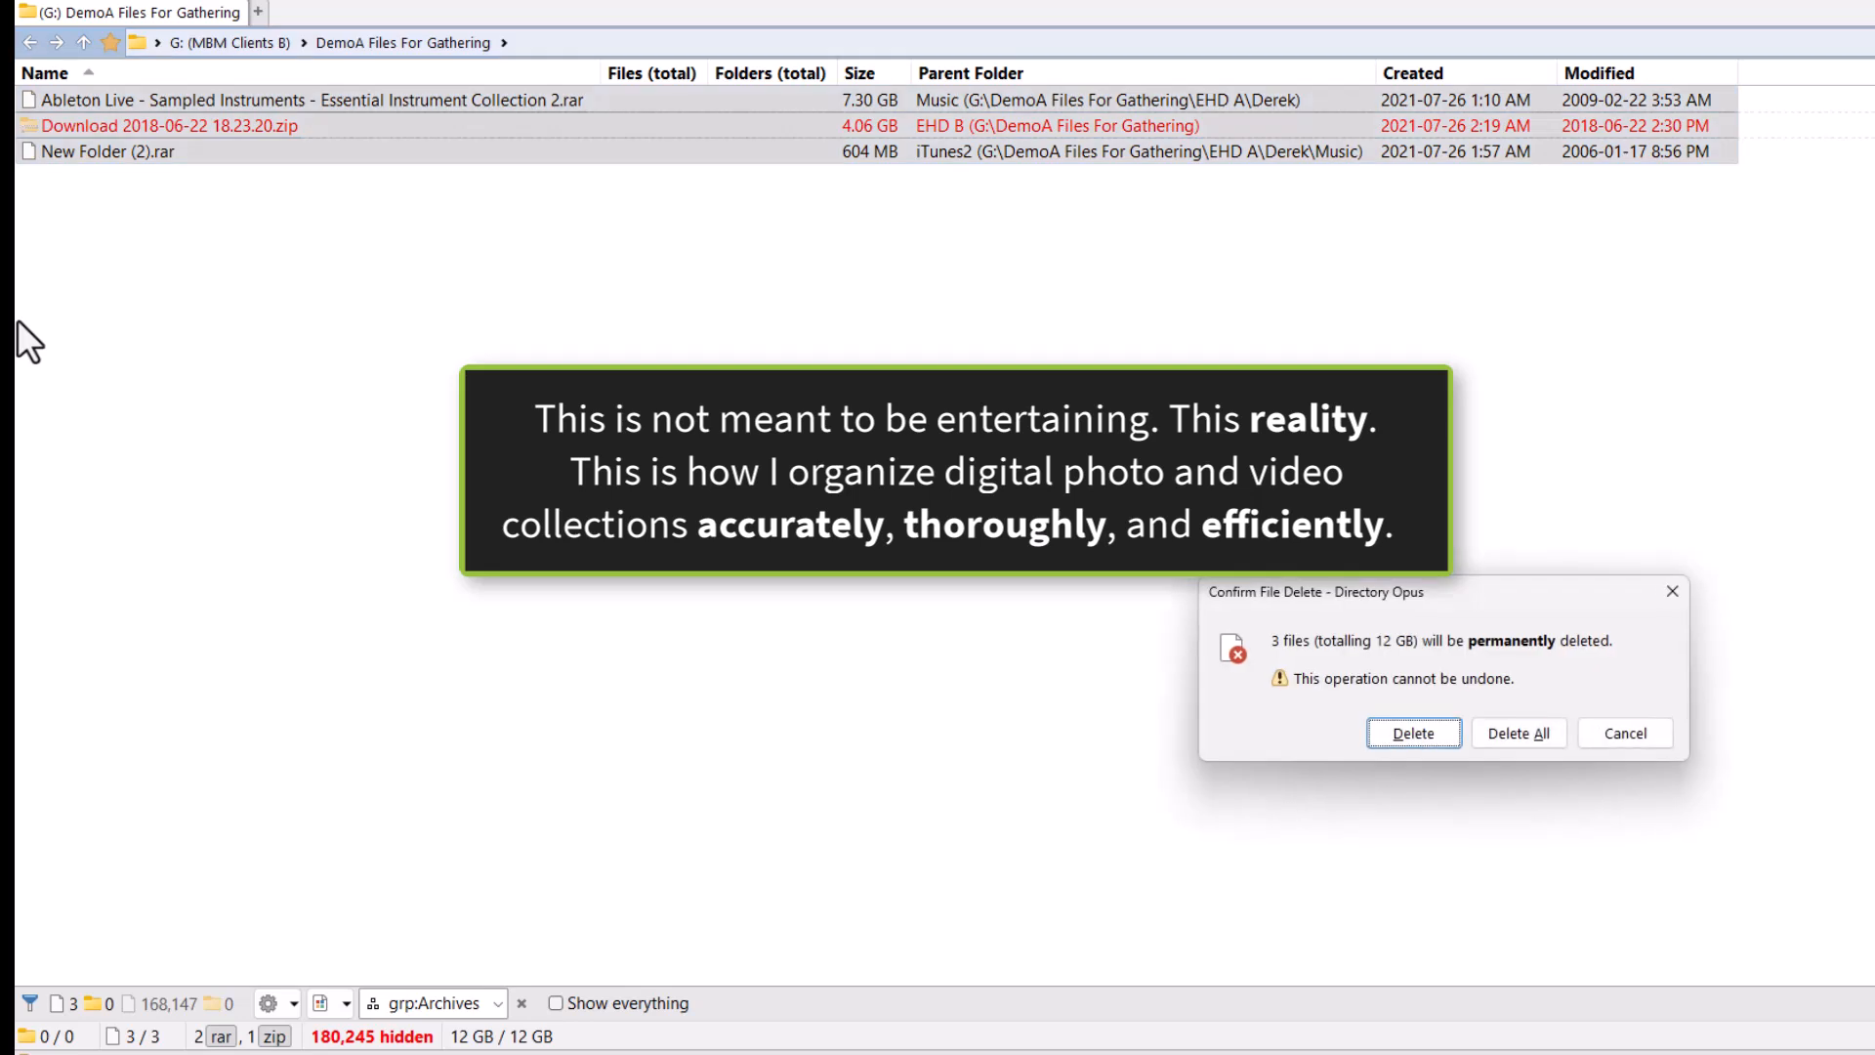
{"action": "left_click", "coordinate": [1491, 730]}
- Filter the flat listing to the Documents group instead of Archives and permanently delete all the listed documents
{"action": "left_click", "coordinate": [346, 1003]}
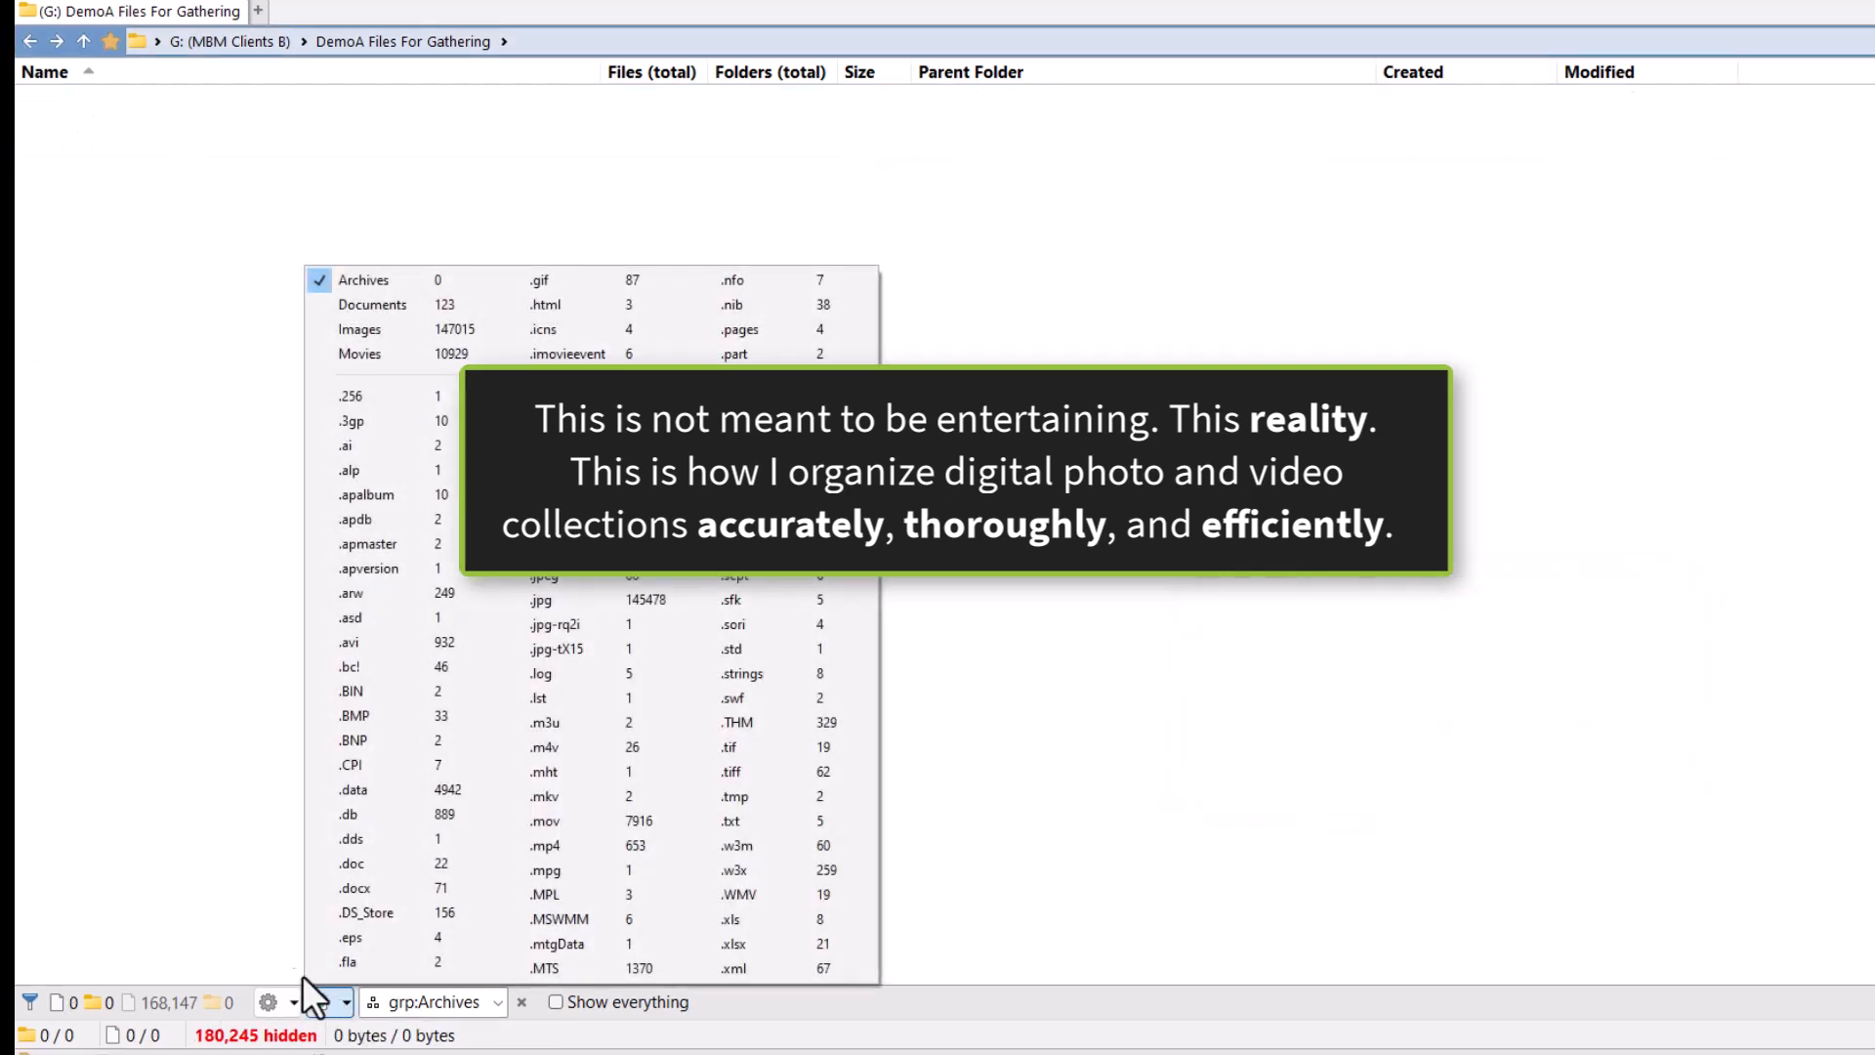
{"action": "left_click", "coordinate": [327, 304]}
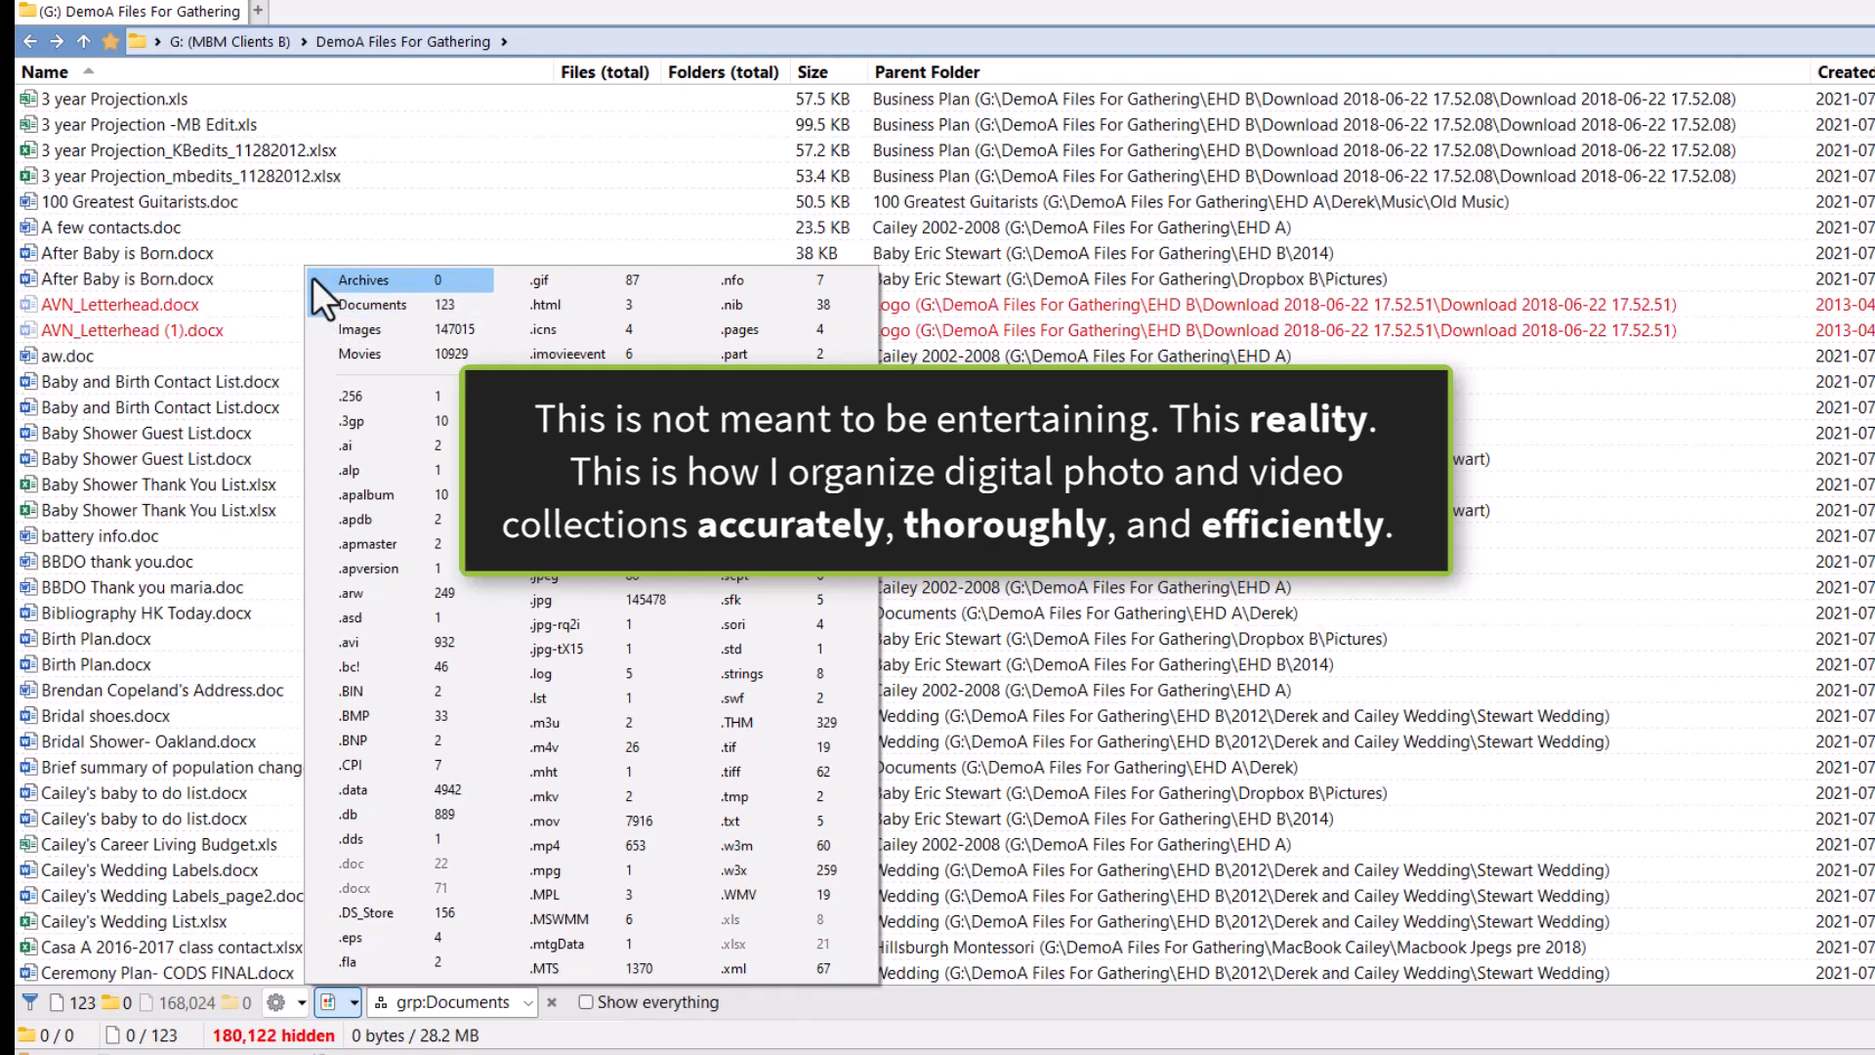
{"action": "left_click", "coordinate": [138, 233]}
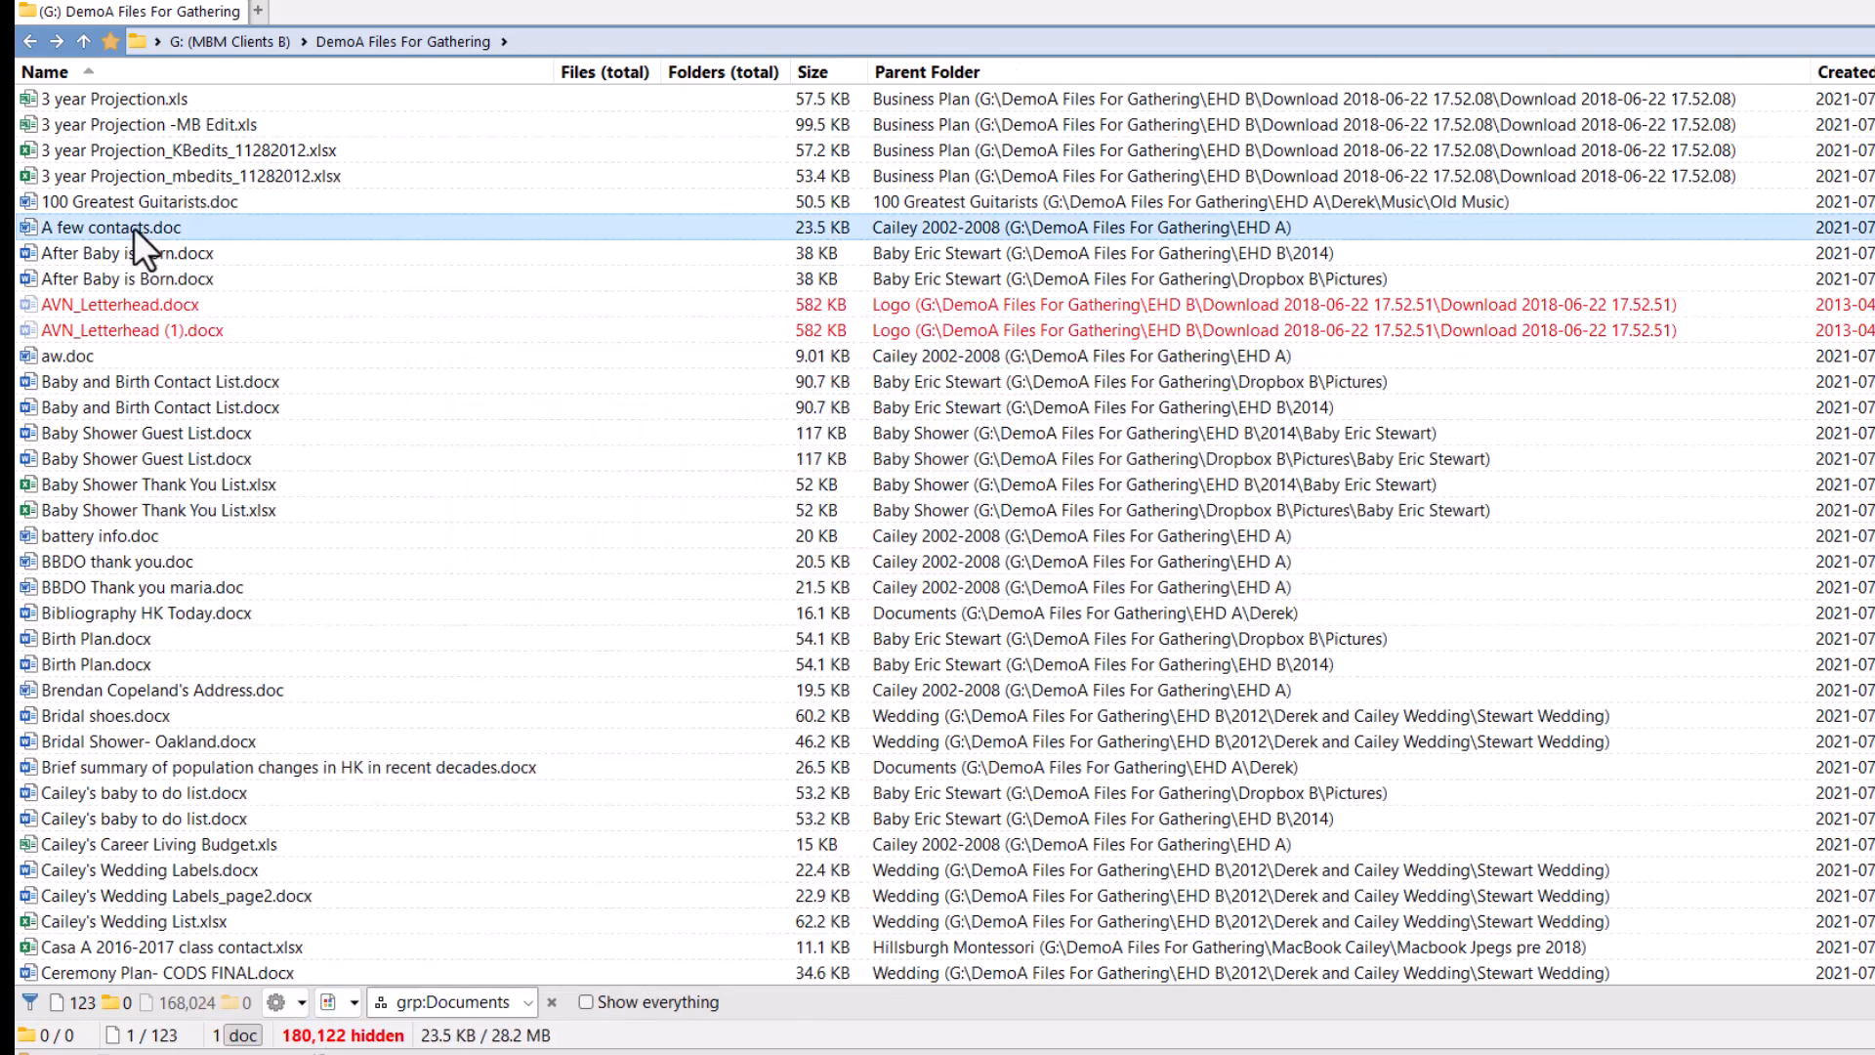
{"action": "key", "text": "ctrl+a"}
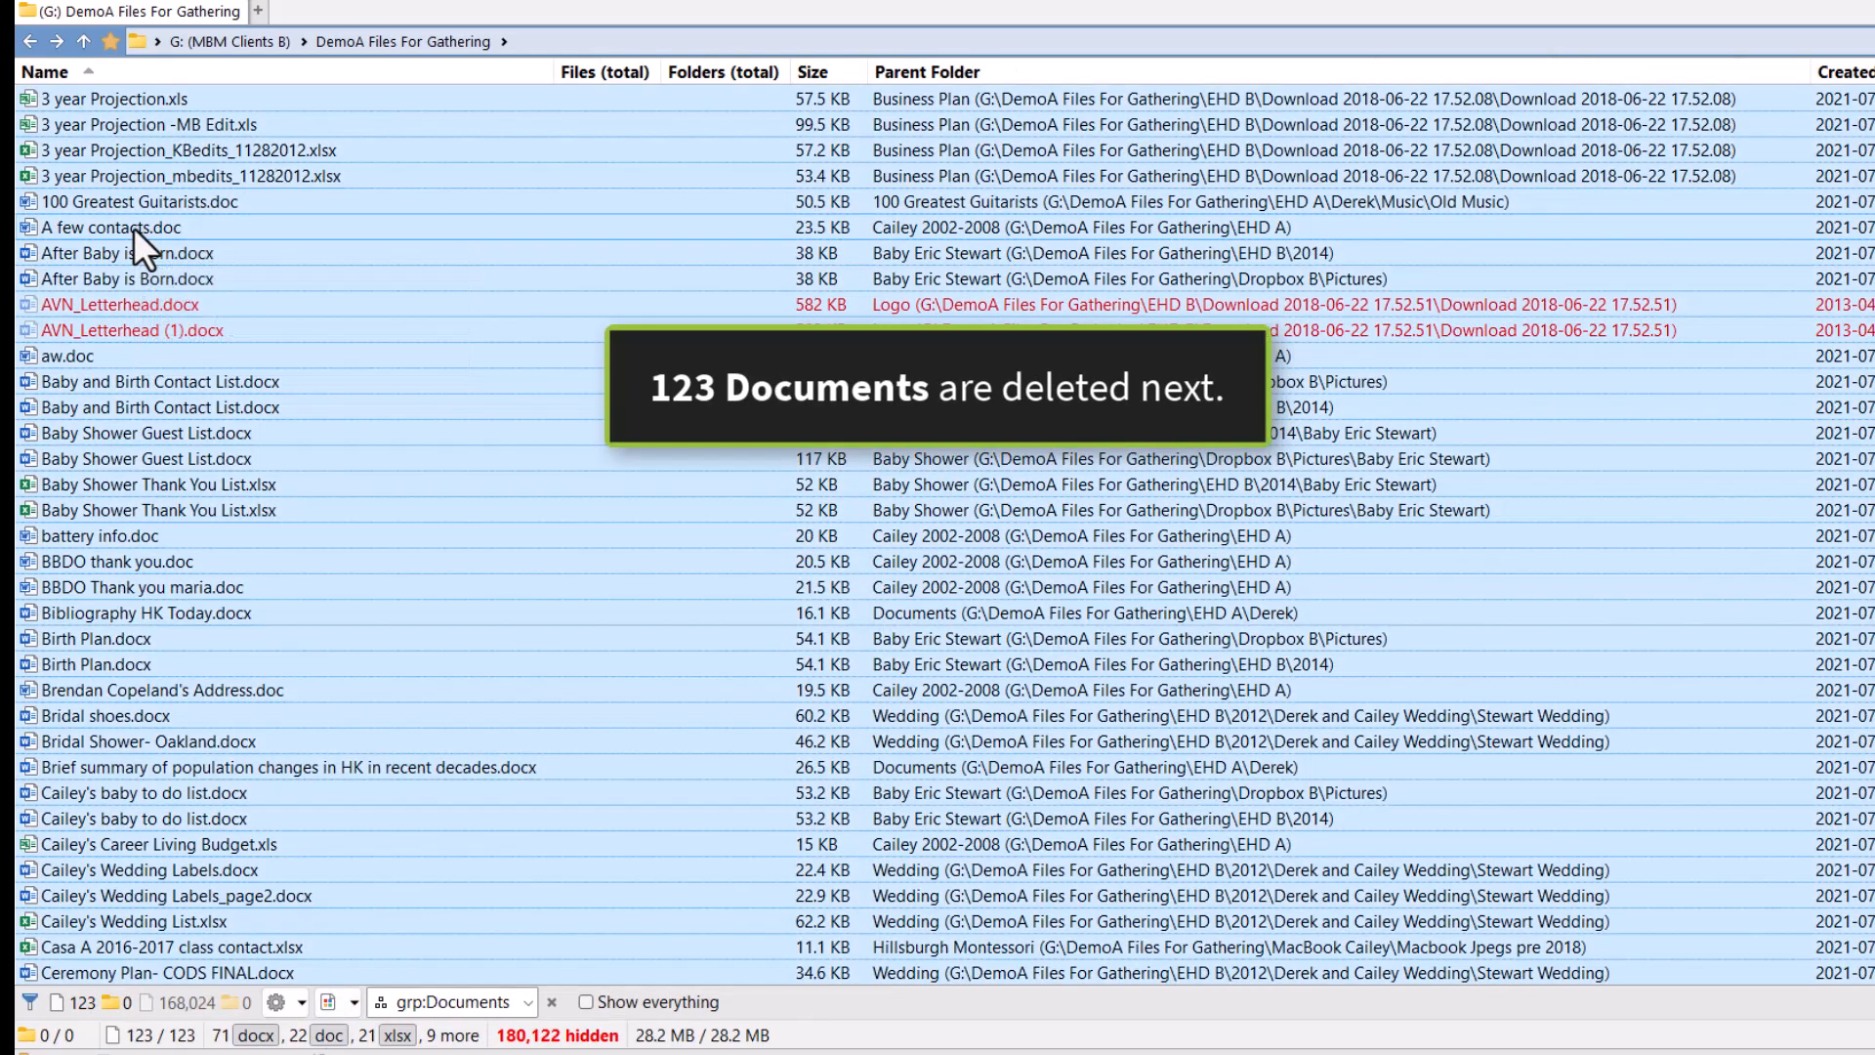
{"action": "key", "text": "Delete"}
{"action": "left_click", "coordinate": [1498, 734]}
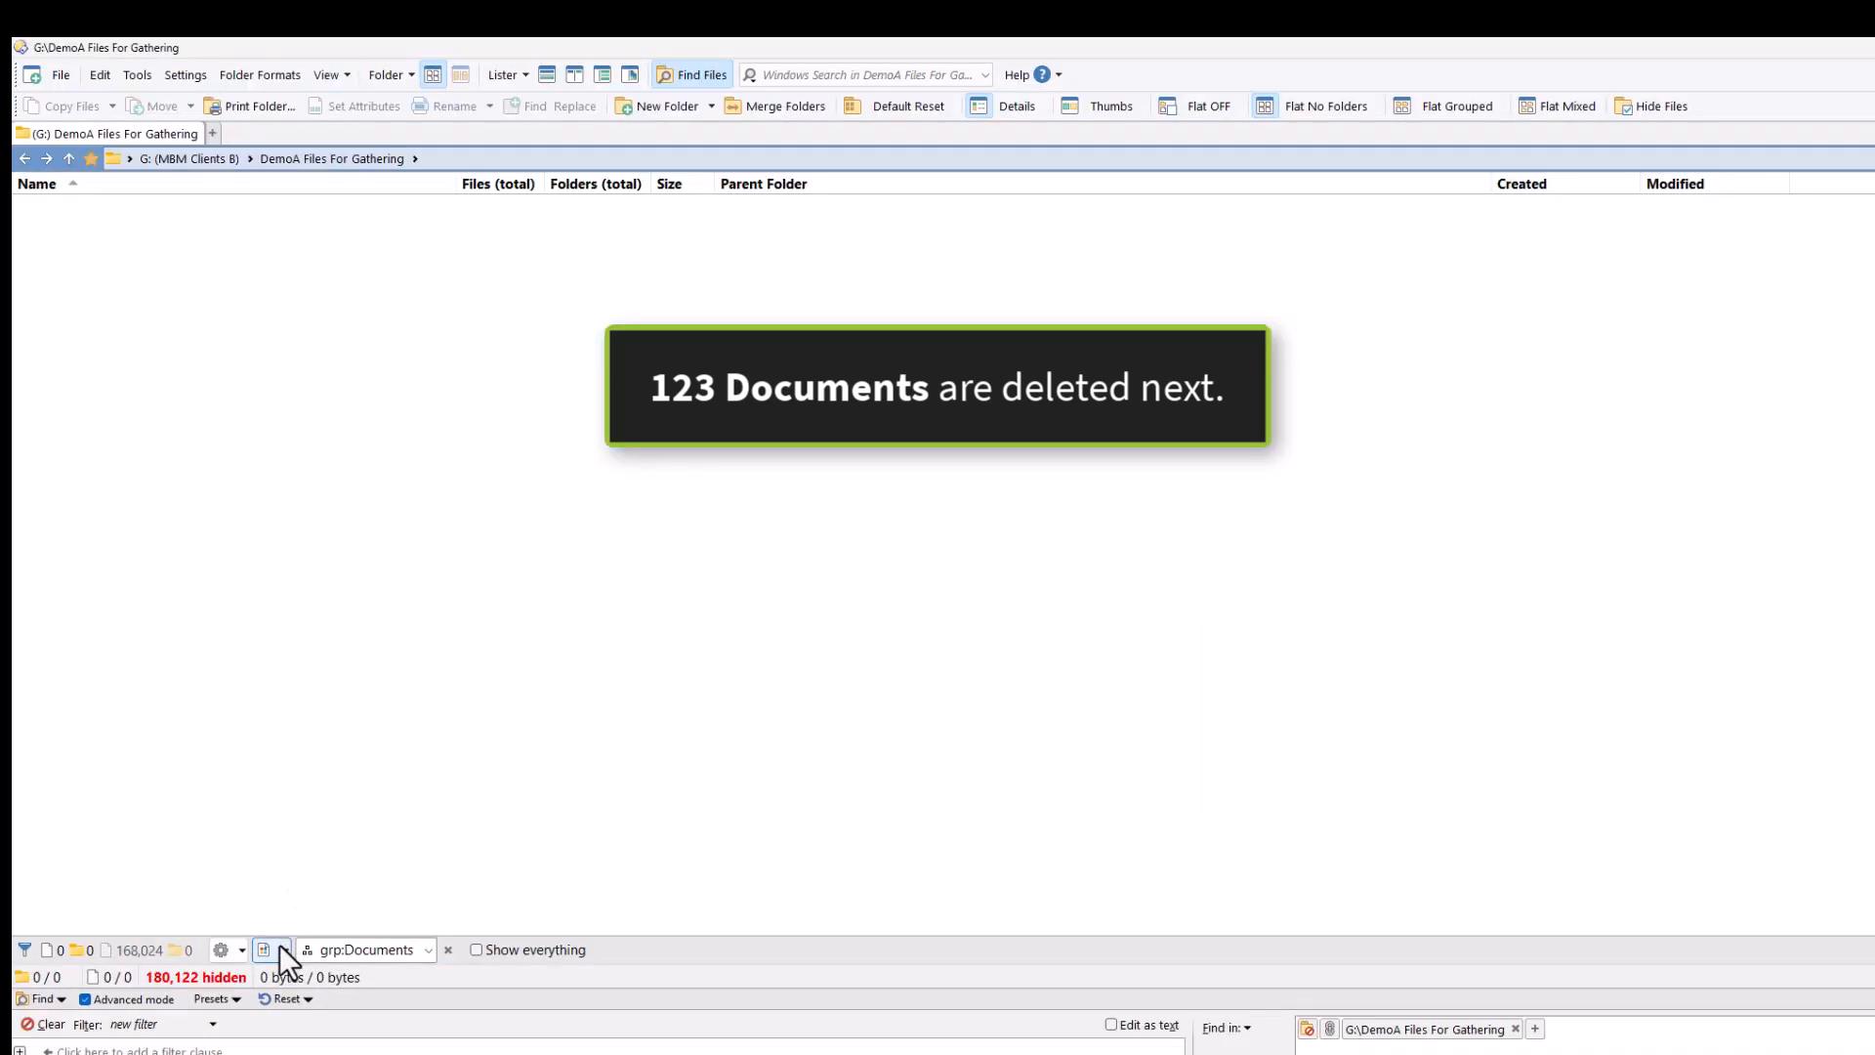
- Add the unwanted types jpg-rq2i, itl, itc, INT, INP, ini, info, imovieevent, icns, html and fla to the file type filter
{"action": "left_click", "coordinate": [281, 947]}
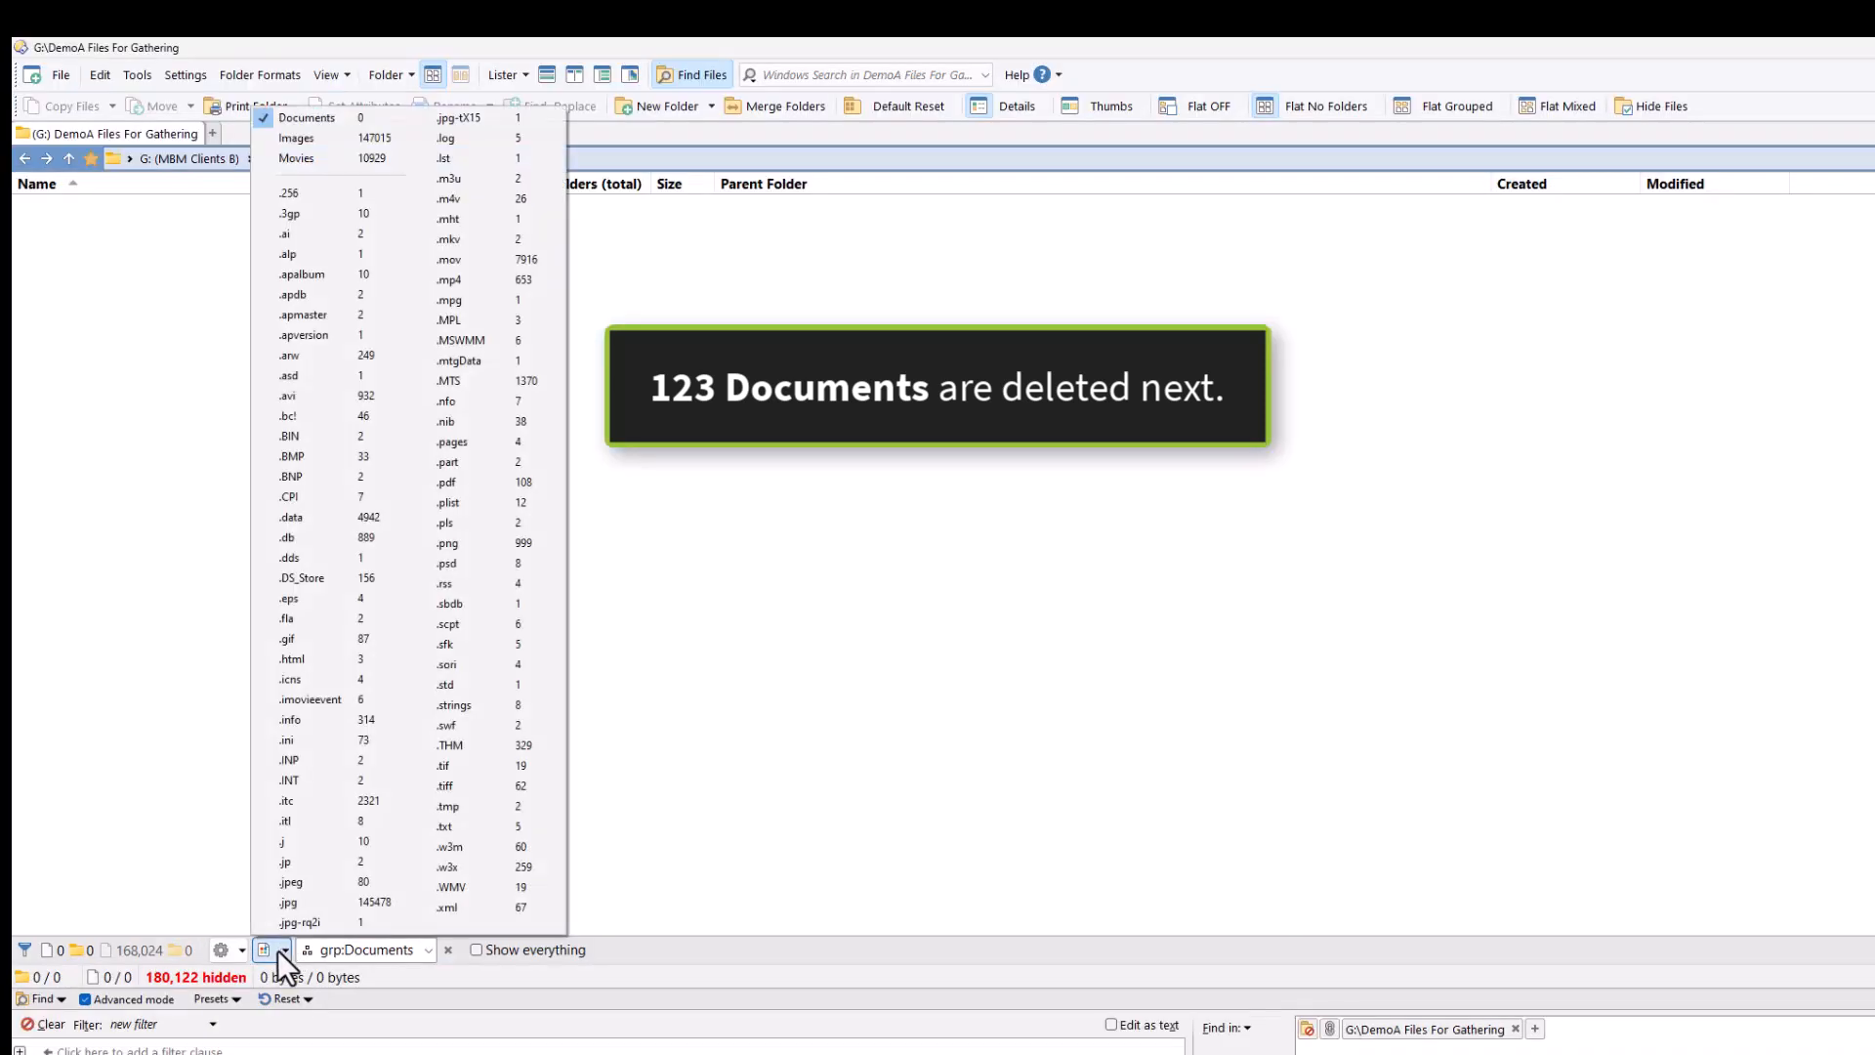
{"action": "left_click", "coordinate": [266, 922]}
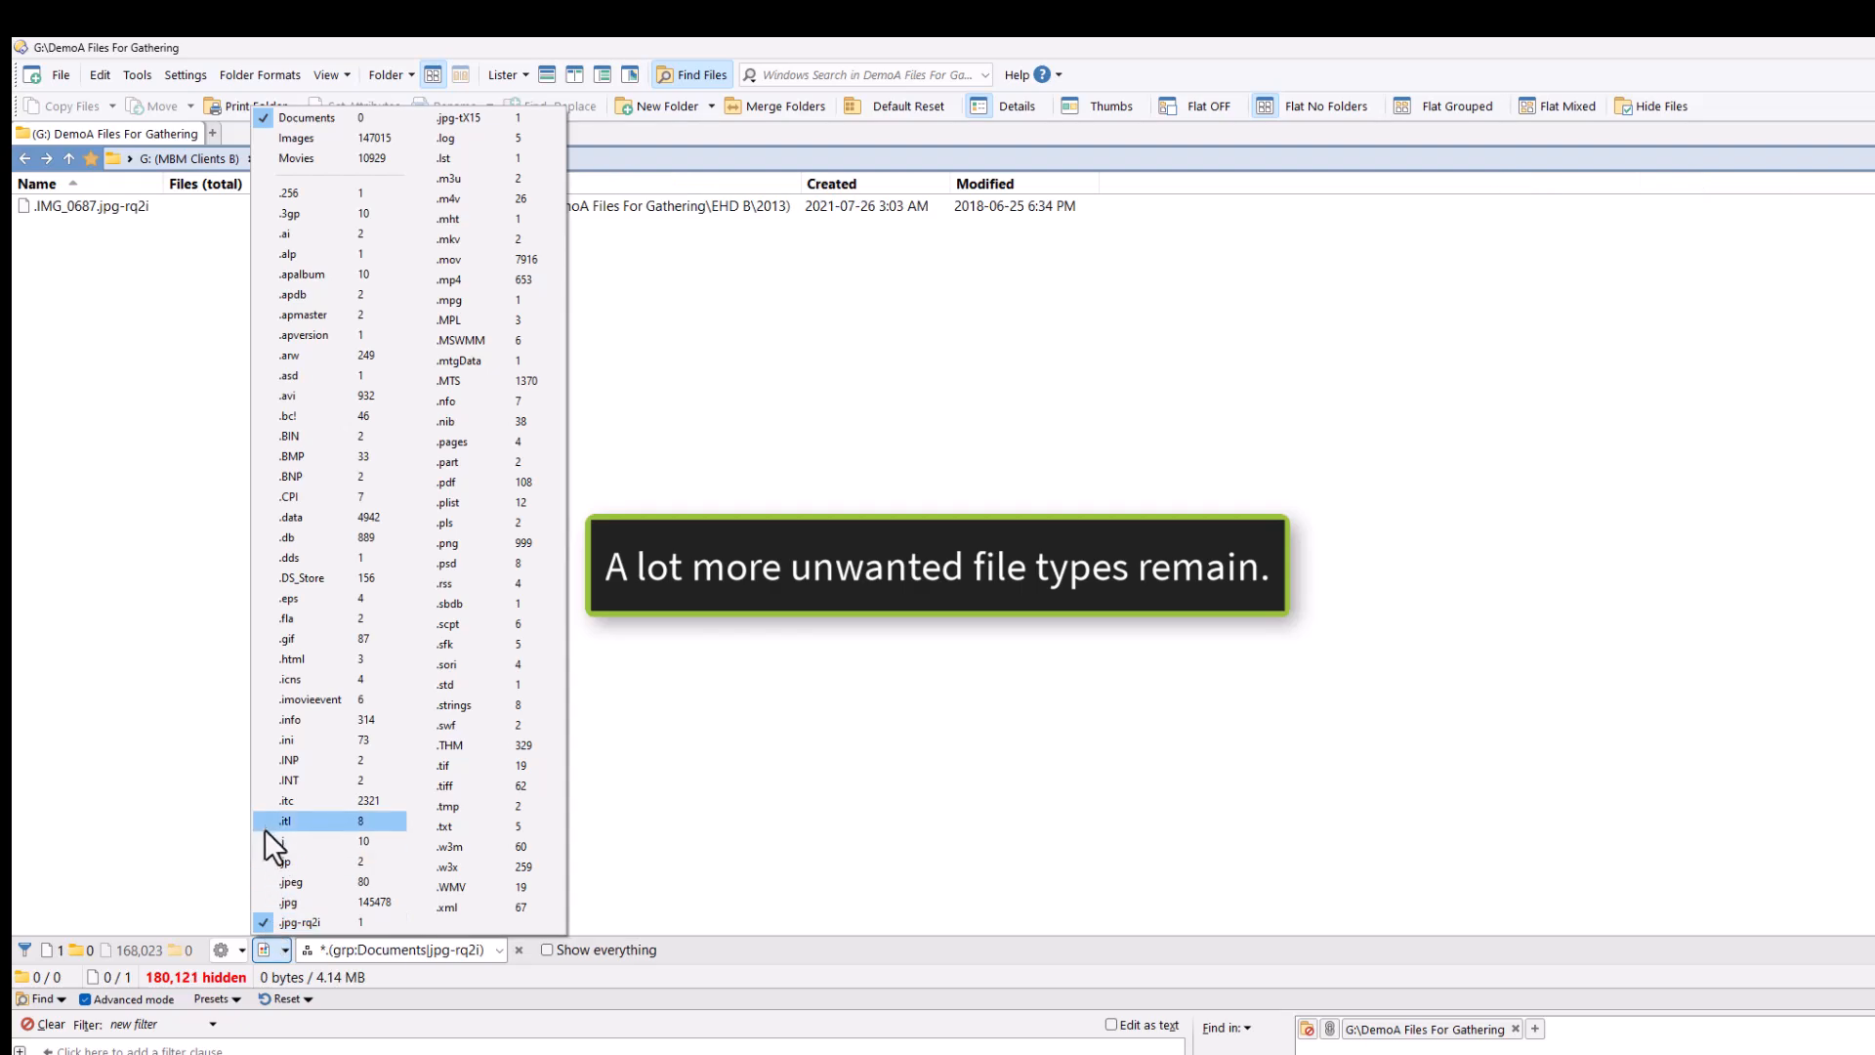
{"action": "left_click", "coordinate": [265, 820]}
{"action": "left_click", "coordinate": [266, 798]}
{"action": "left_click", "coordinate": [267, 779]}
{"action": "left_click", "coordinate": [265, 759]}
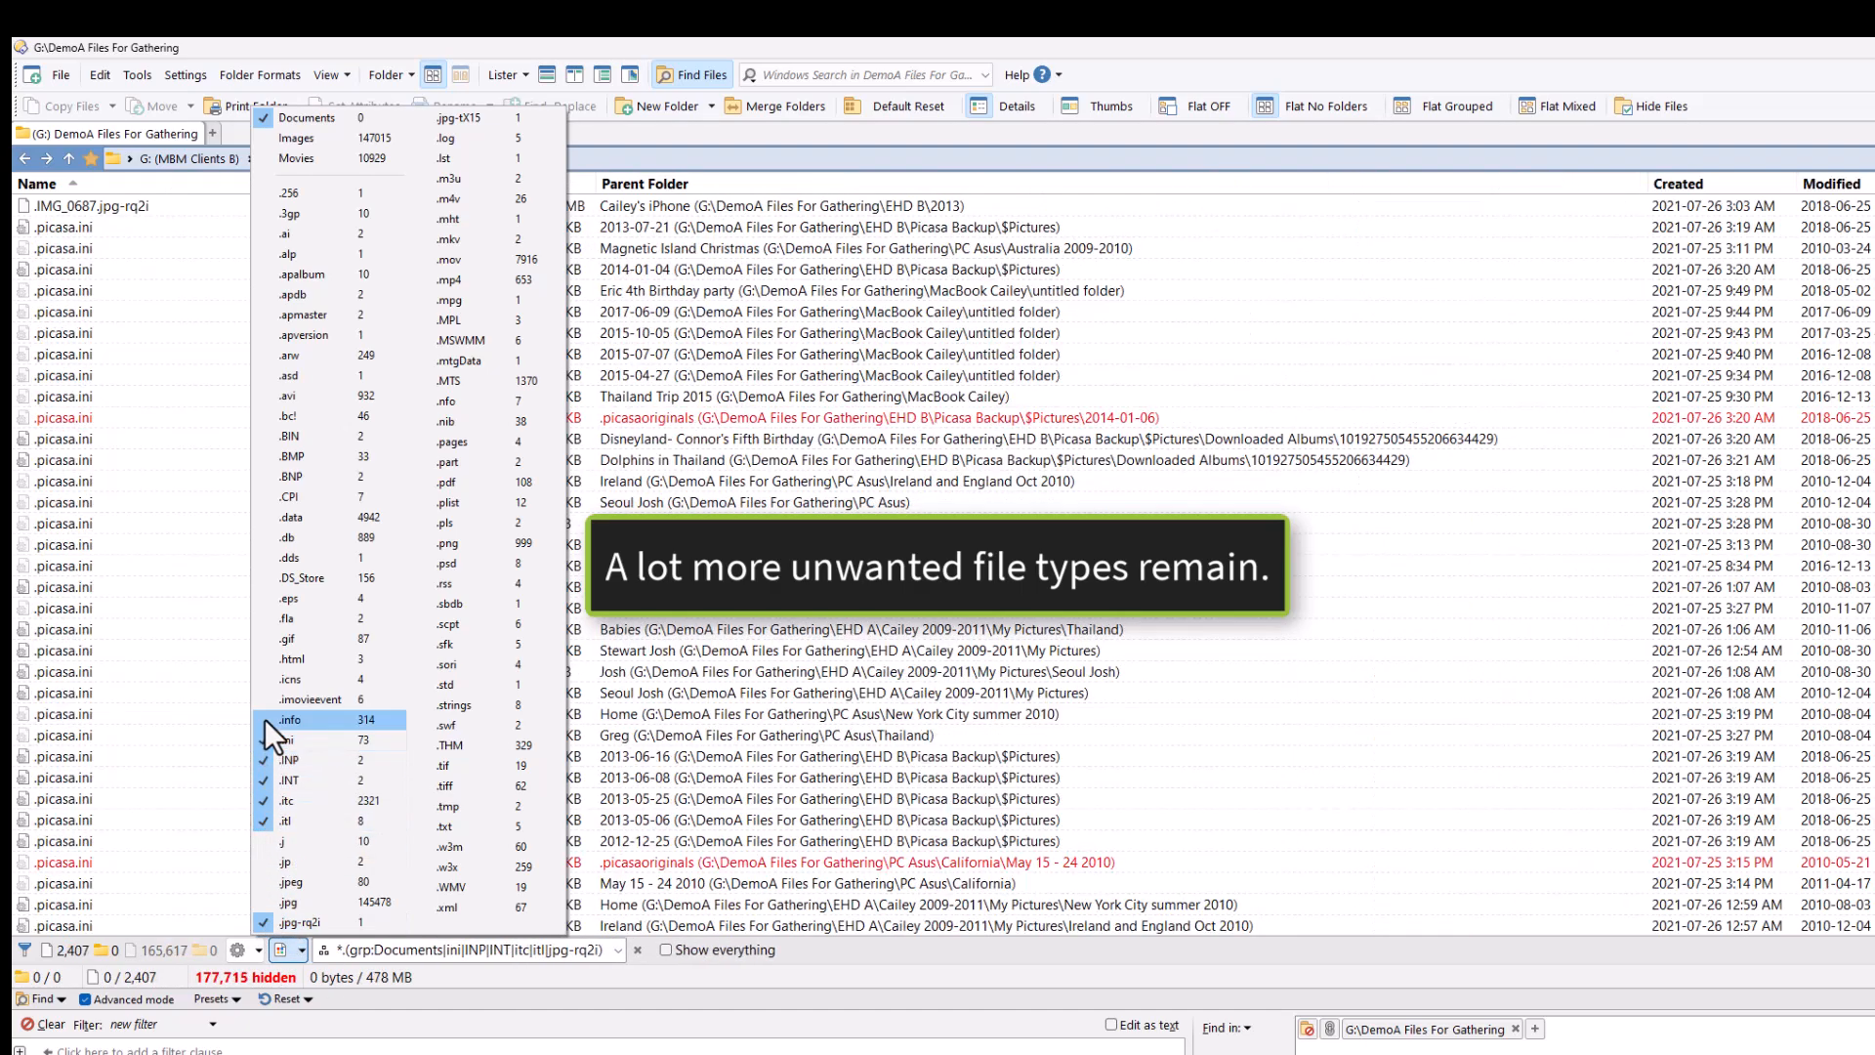
{"action": "left_click", "coordinate": [266, 739]}
{"action": "left_click", "coordinate": [264, 719]}
{"action": "left_click", "coordinate": [265, 700]}
{"action": "left_click", "coordinate": [264, 678]}
{"action": "left_click", "coordinate": [264, 658]}
{"action": "left_click", "coordinate": [264, 617]}
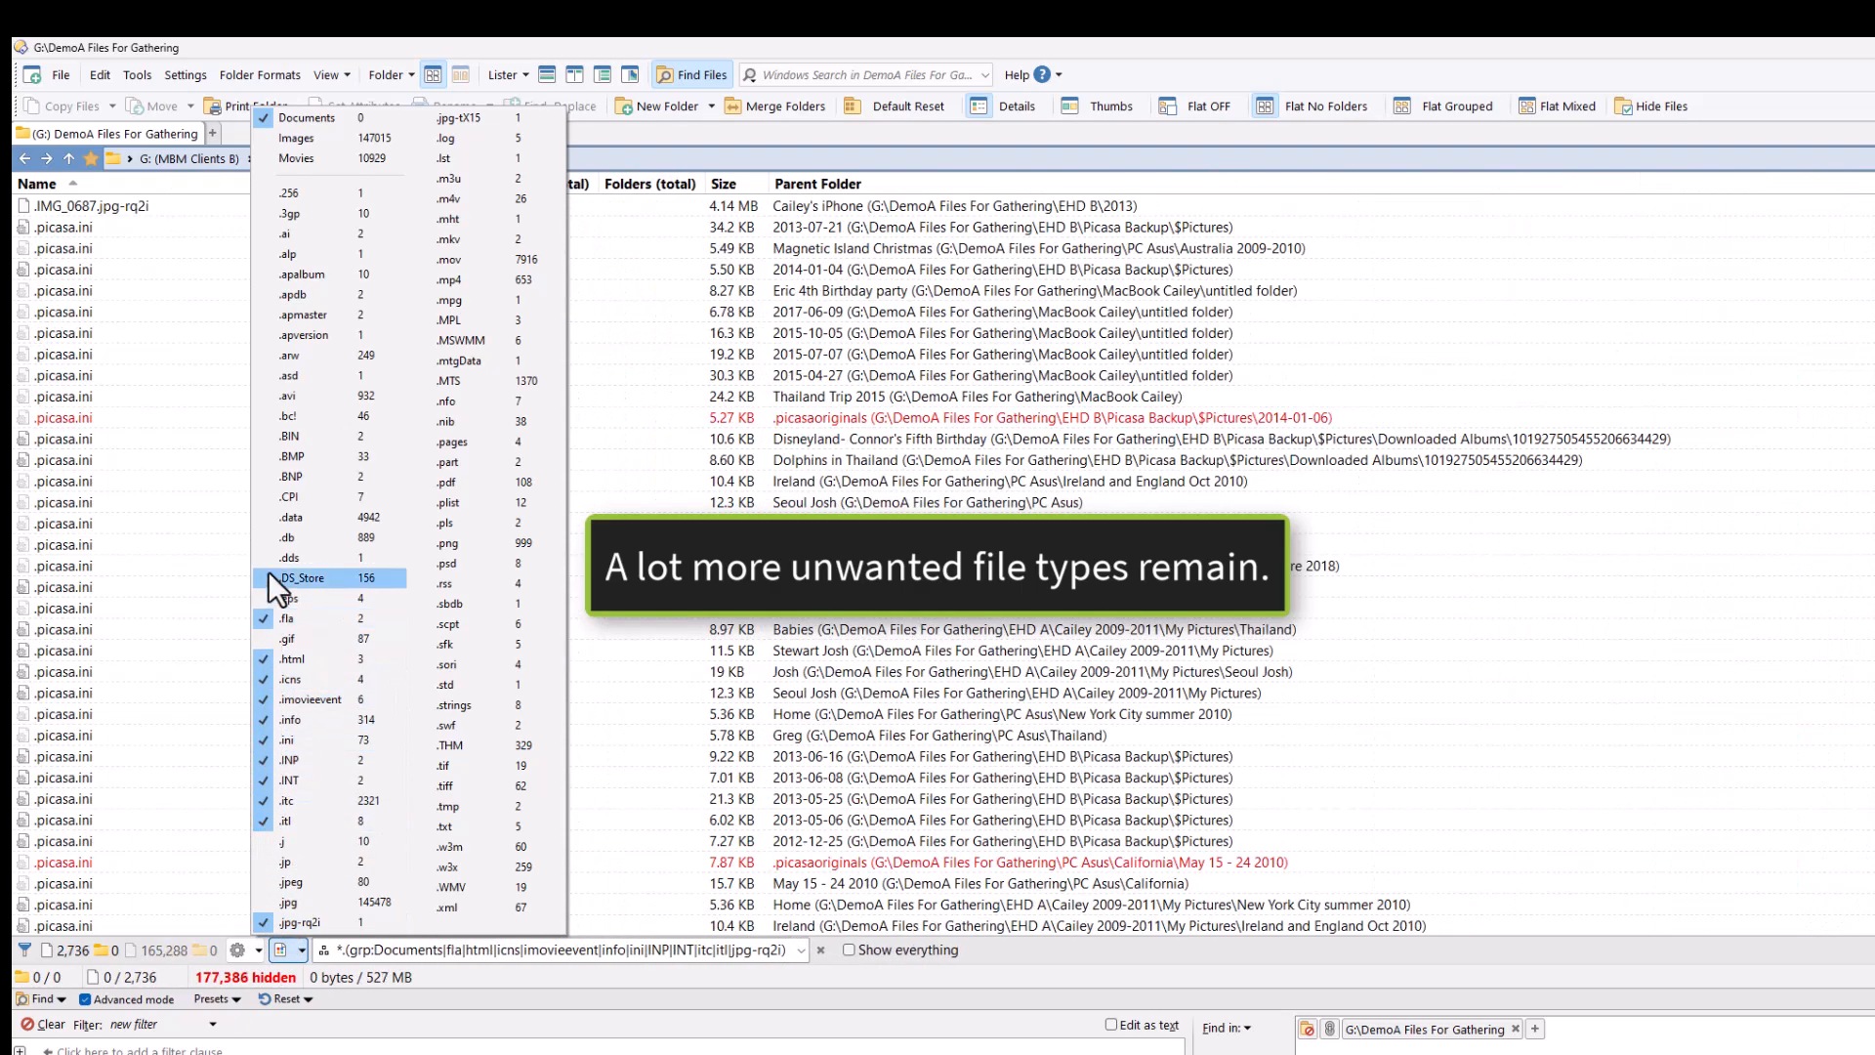
- Extend the file type filter with DS_Store, dds, db, data, CPI, BNP, BIN, bc! and asd
{"action": "left_click", "coordinate": [267, 577]}
{"action": "left_click", "coordinate": [265, 556]}
{"action": "left_click", "coordinate": [266, 537]}
{"action": "left_click", "coordinate": [265, 517]}
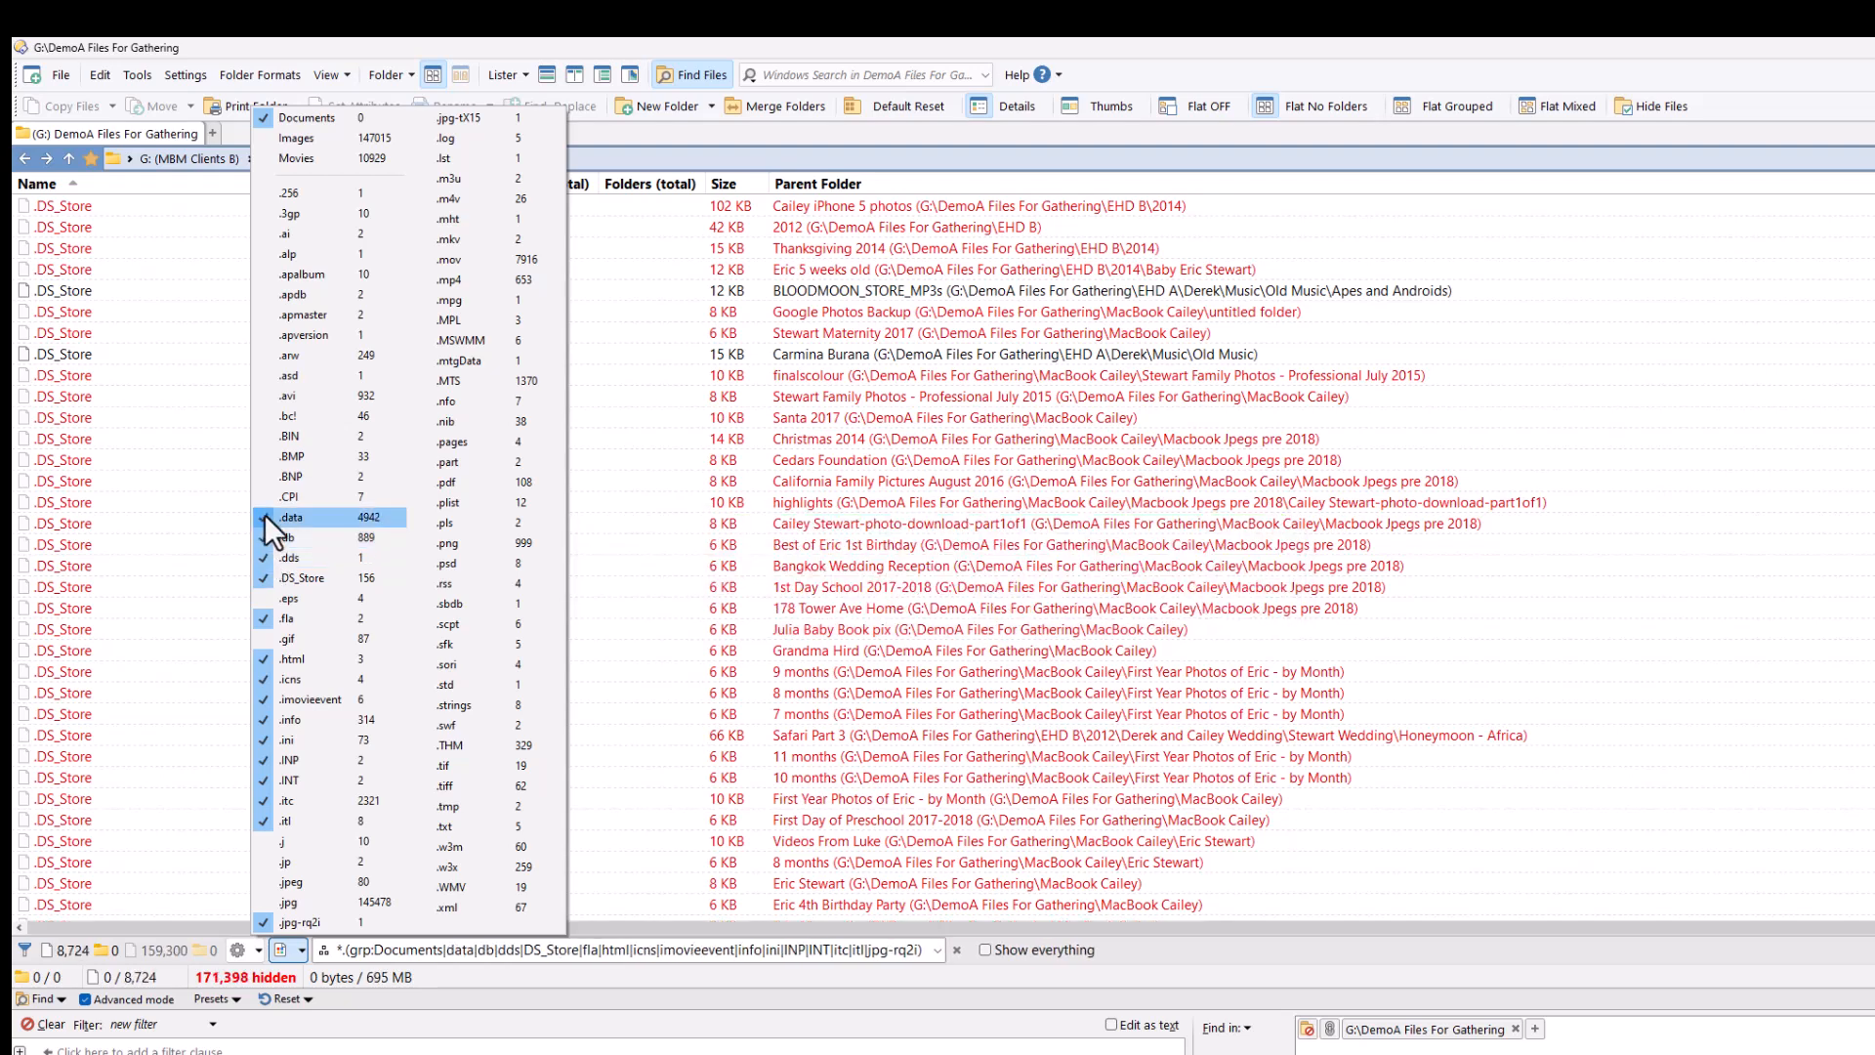
{"action": "left_click", "coordinate": [262, 497]}
{"action": "left_click", "coordinate": [263, 476]}
{"action": "left_click", "coordinate": [264, 435]}
{"action": "left_click", "coordinate": [264, 416]}
{"action": "left_click", "coordinate": [263, 375]}
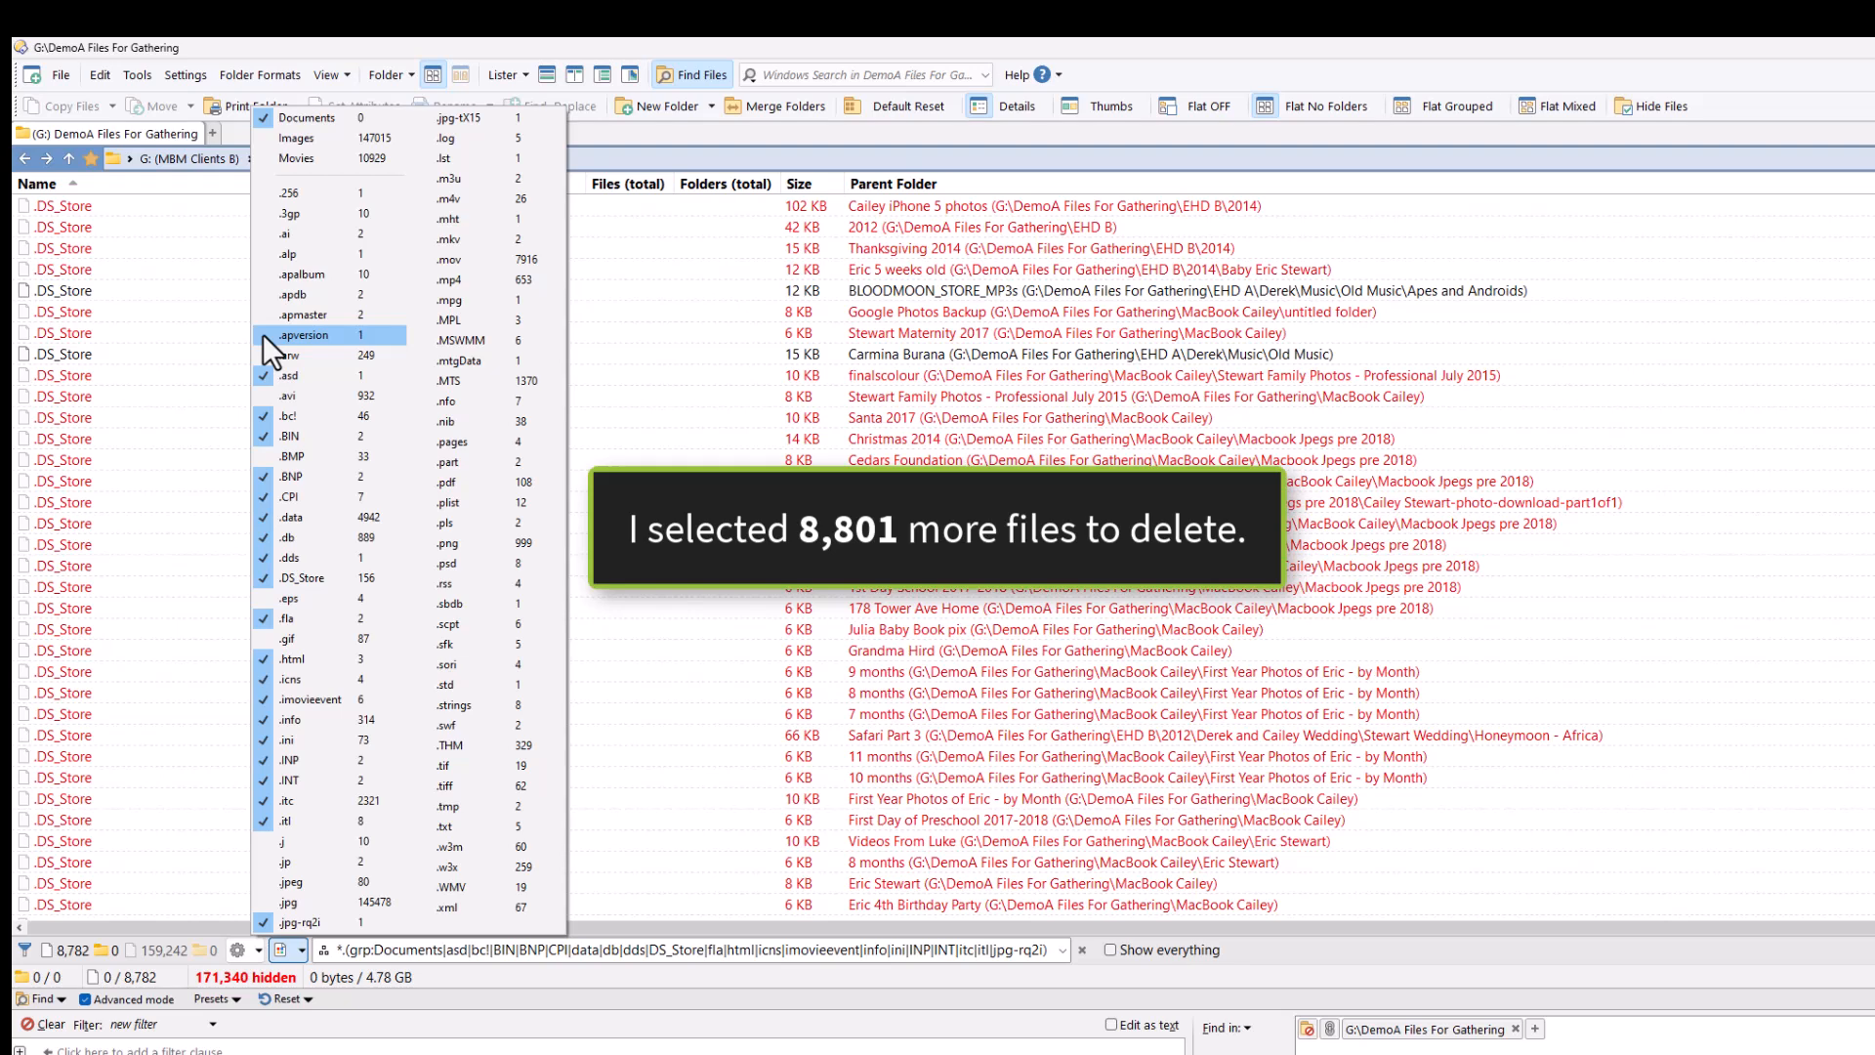
- Extend the file type filter with apversion, apmaster, apdb, apalbum, alp, ai and 256
{"action": "left_click", "coordinate": [262, 334]}
{"action": "left_click", "coordinate": [263, 315]}
{"action": "left_click", "coordinate": [264, 294]}
{"action": "left_click", "coordinate": [264, 275]}
{"action": "left_click", "coordinate": [264, 254]}
{"action": "left_click", "coordinate": [263, 234]}
{"action": "left_click", "coordinate": [265, 192]}
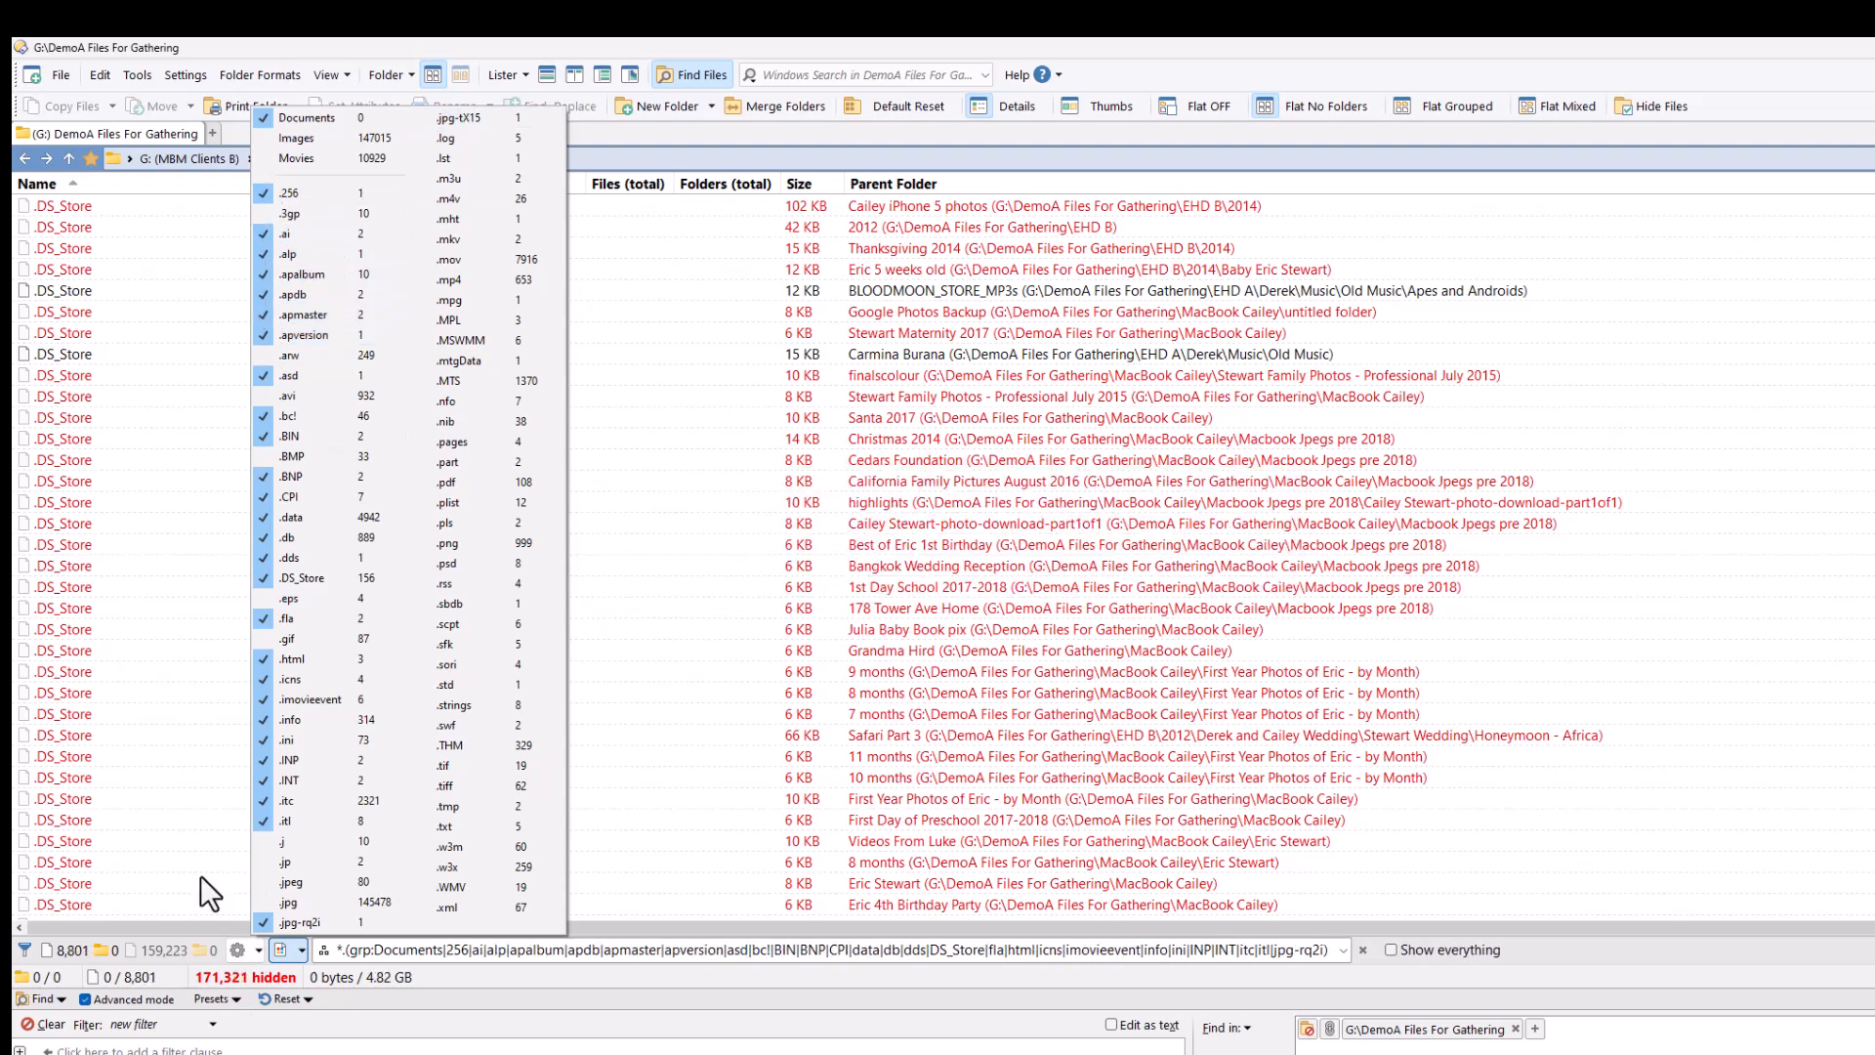
- Permanently delete all files matching the filter of unwanted types from 256 to jpg-rq2i
{"action": "left_click", "coordinate": [188, 798]}
{"action": "key", "text": "ctrl+a"}
{"action": "key", "text": "Delete"}
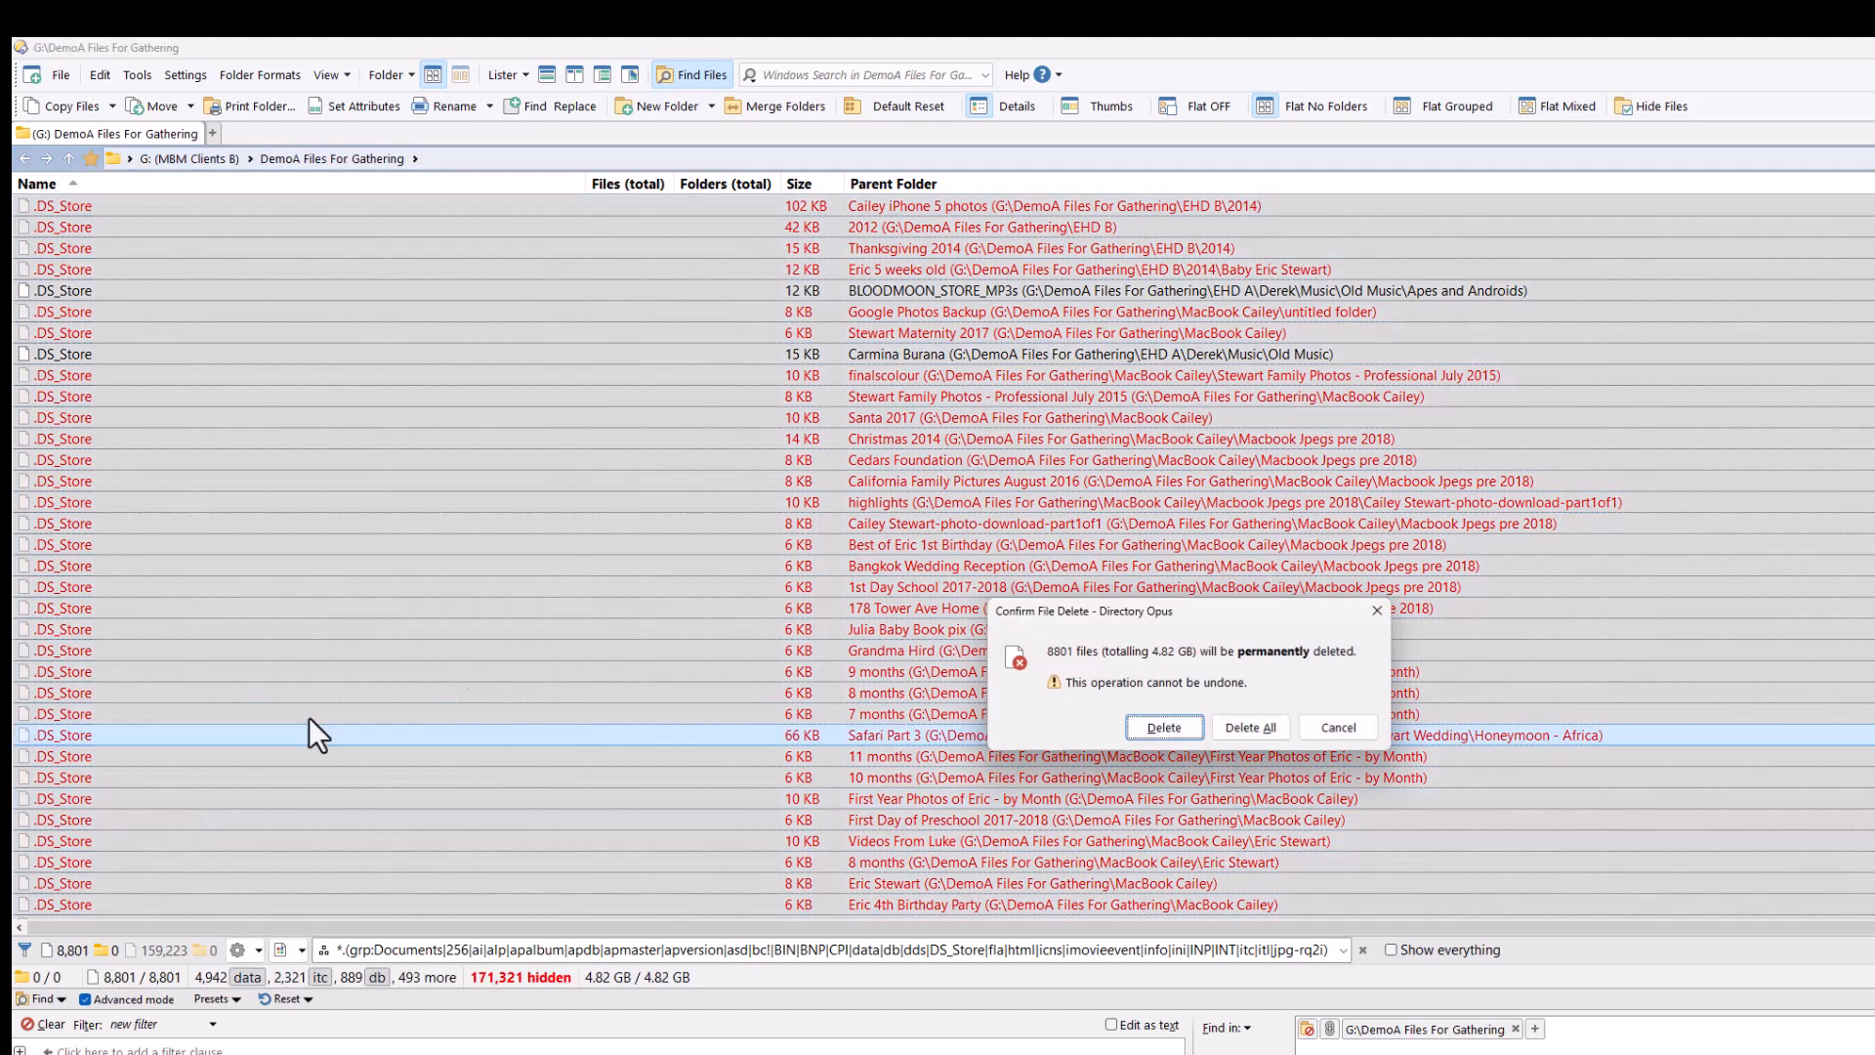
{"action": "left_click", "coordinate": [1260, 728]}
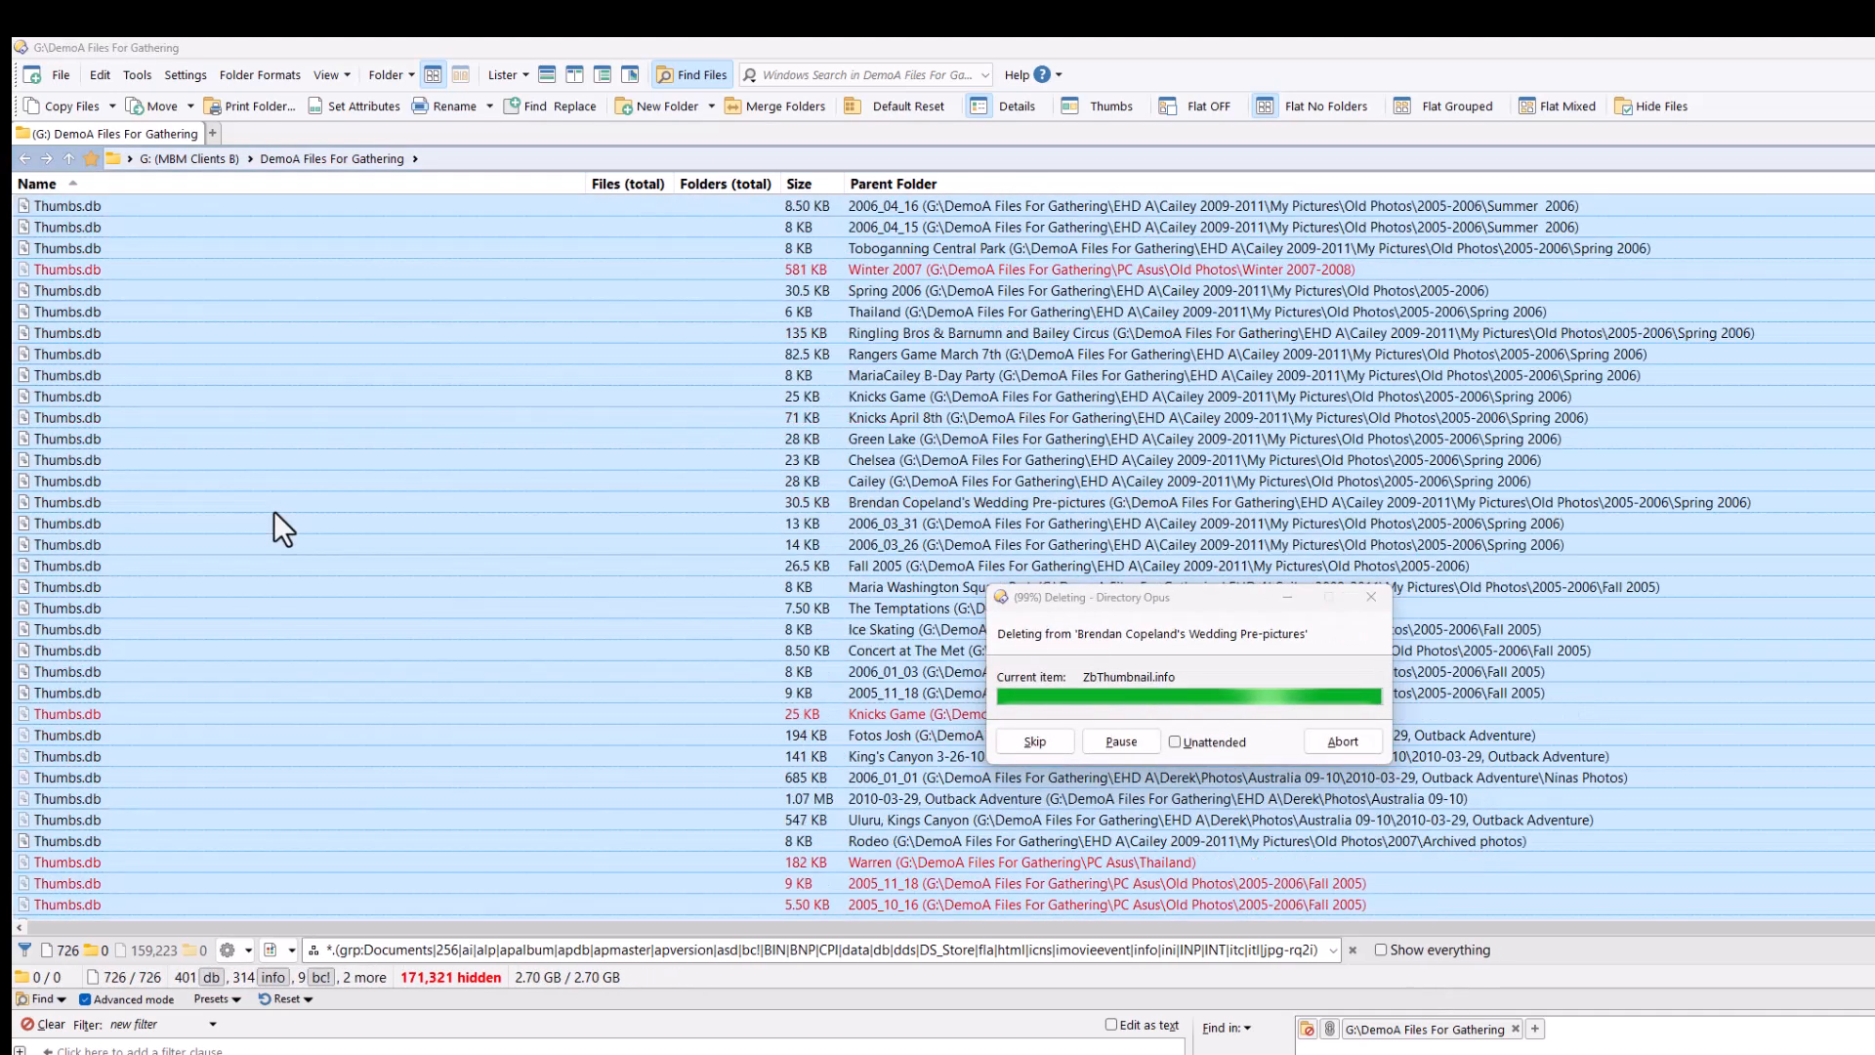
- Set the file type filter to the unwanted types mtgData, MSWMM, MPL, mkv, mht, m3u, lst and log
{"action": "left_click", "coordinate": [274, 951]}
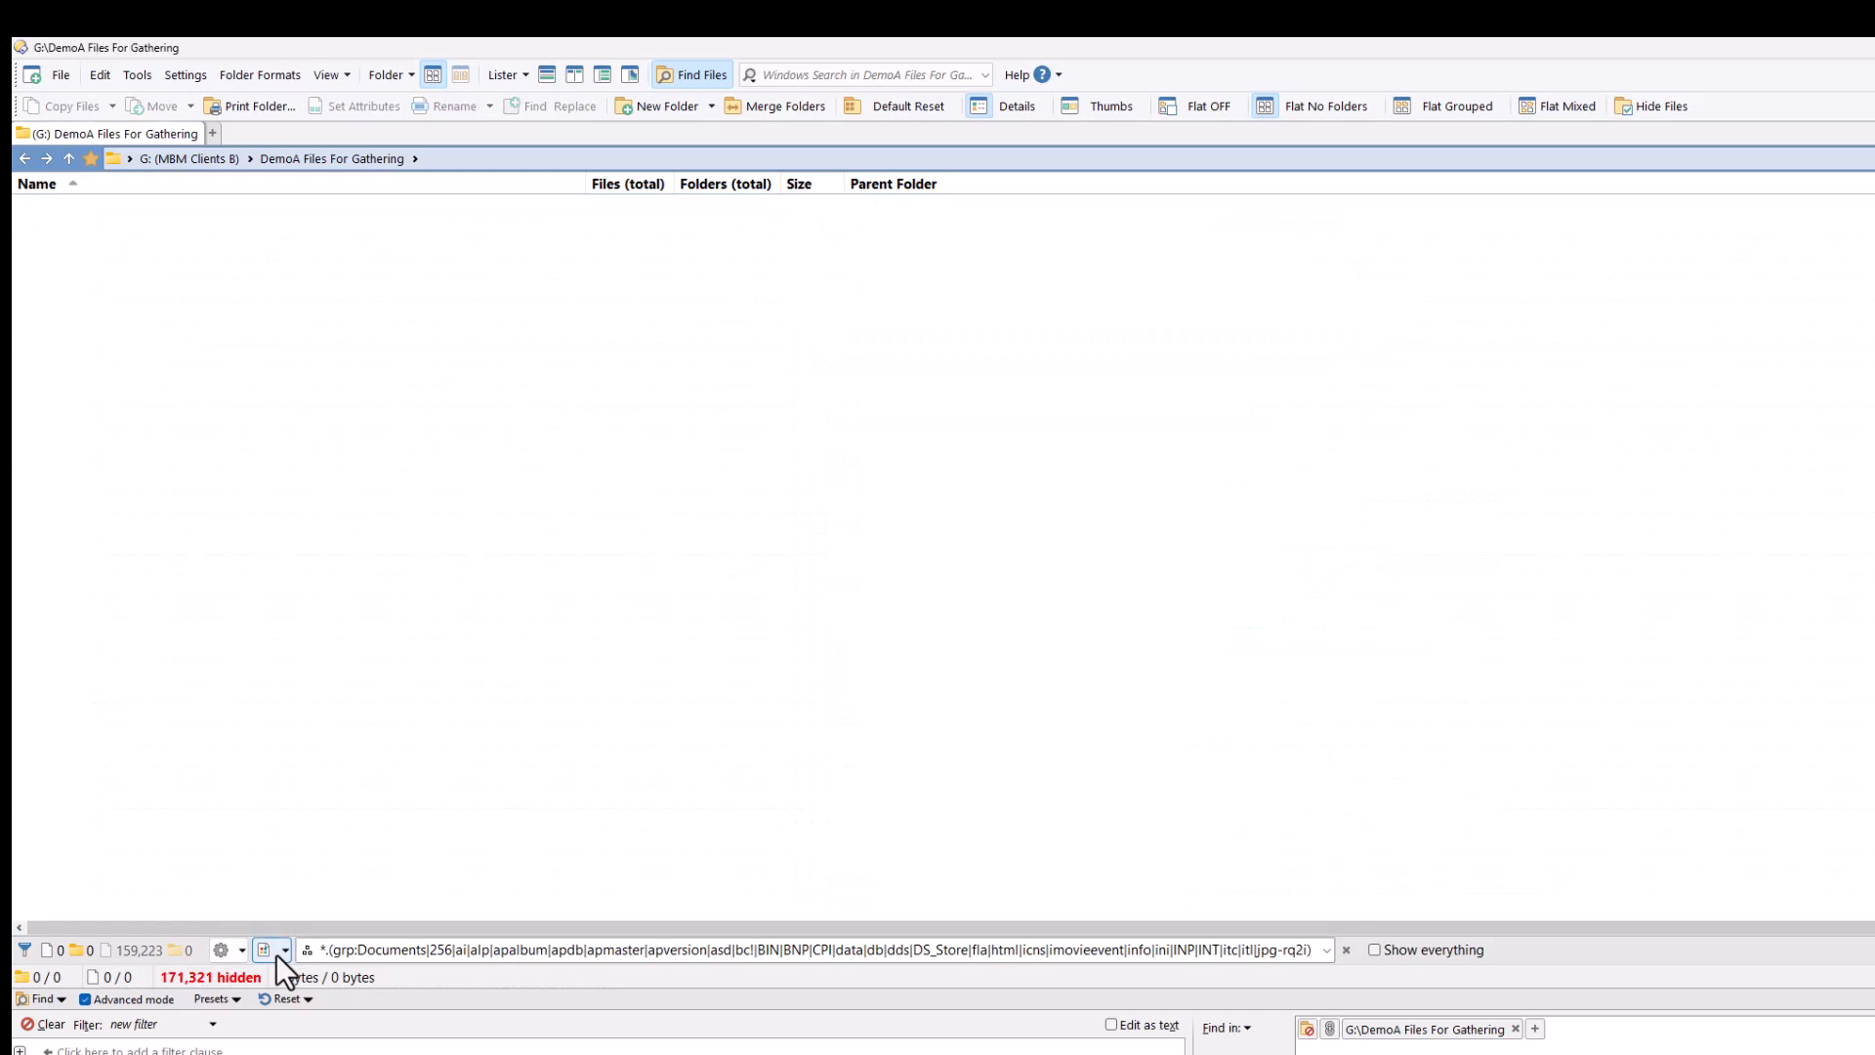
{"action": "left_click", "coordinate": [263, 901]}
{"action": "left_click", "coordinate": [269, 881]}
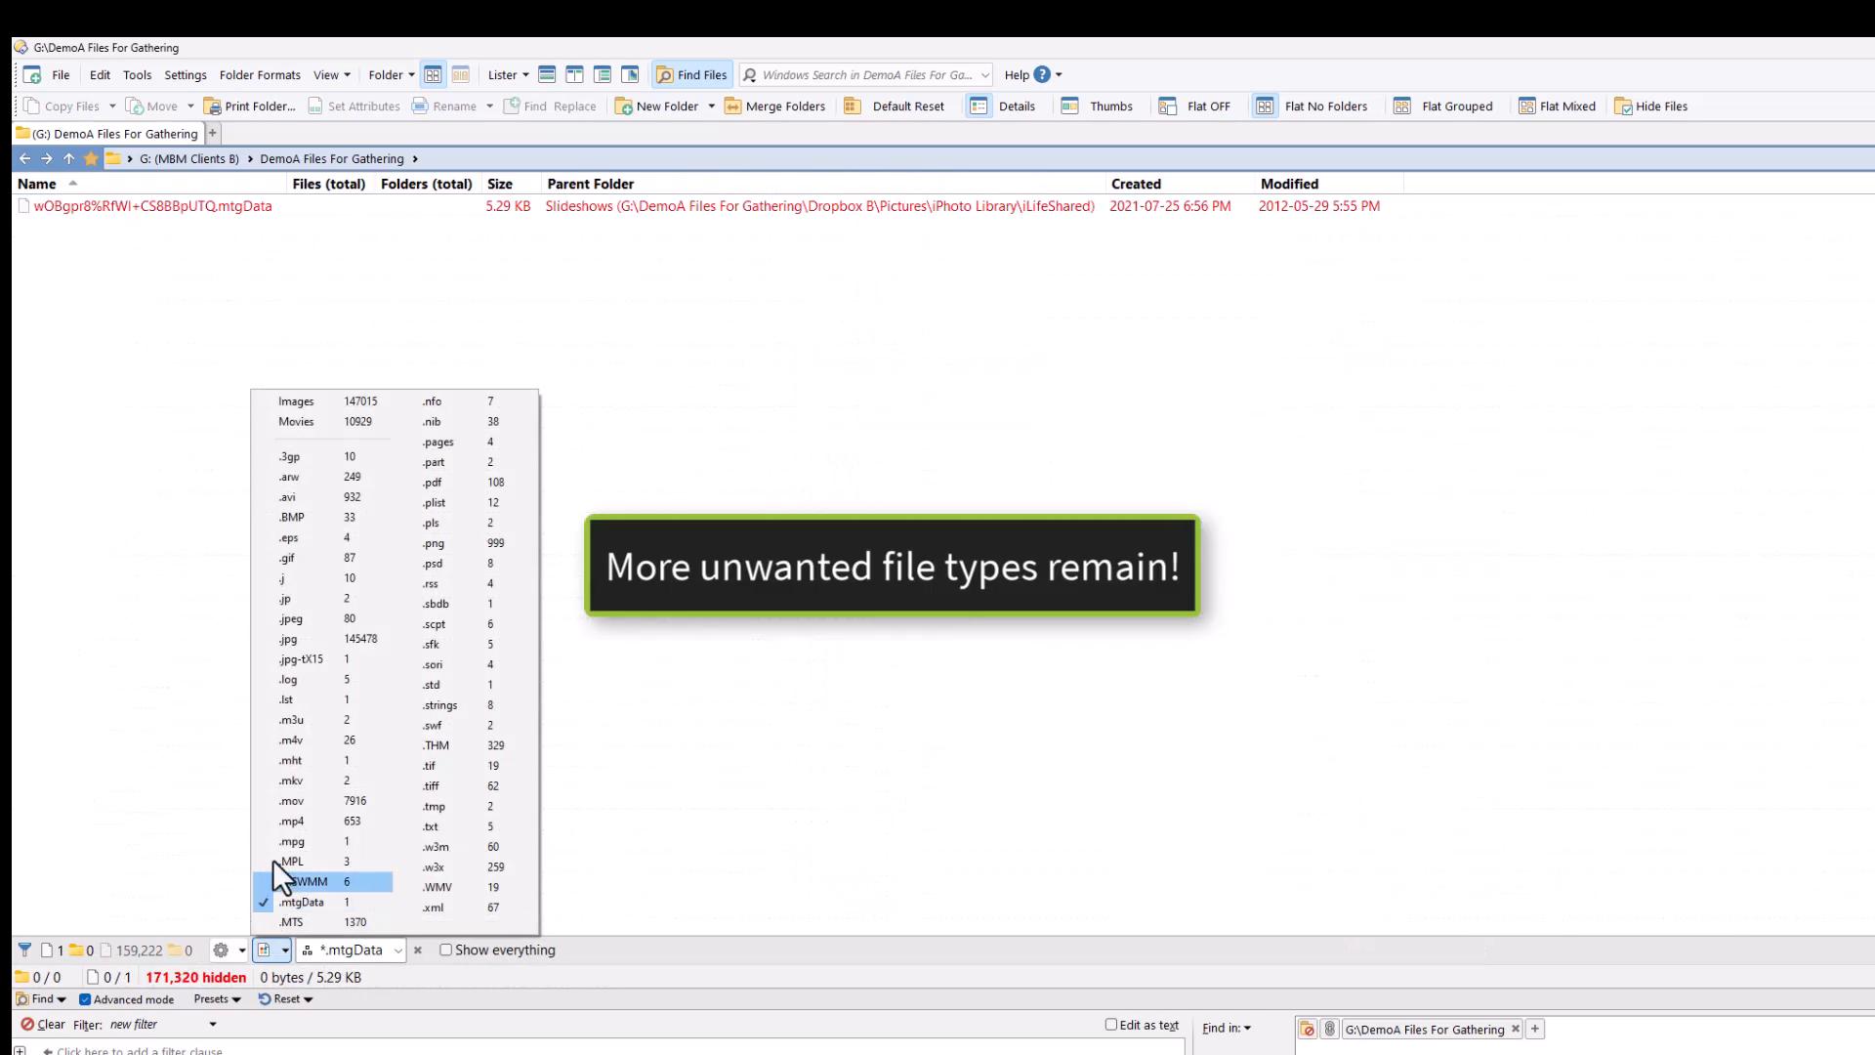
{"action": "left_click", "coordinate": [271, 860]}
{"action": "left_click", "coordinate": [268, 781]}
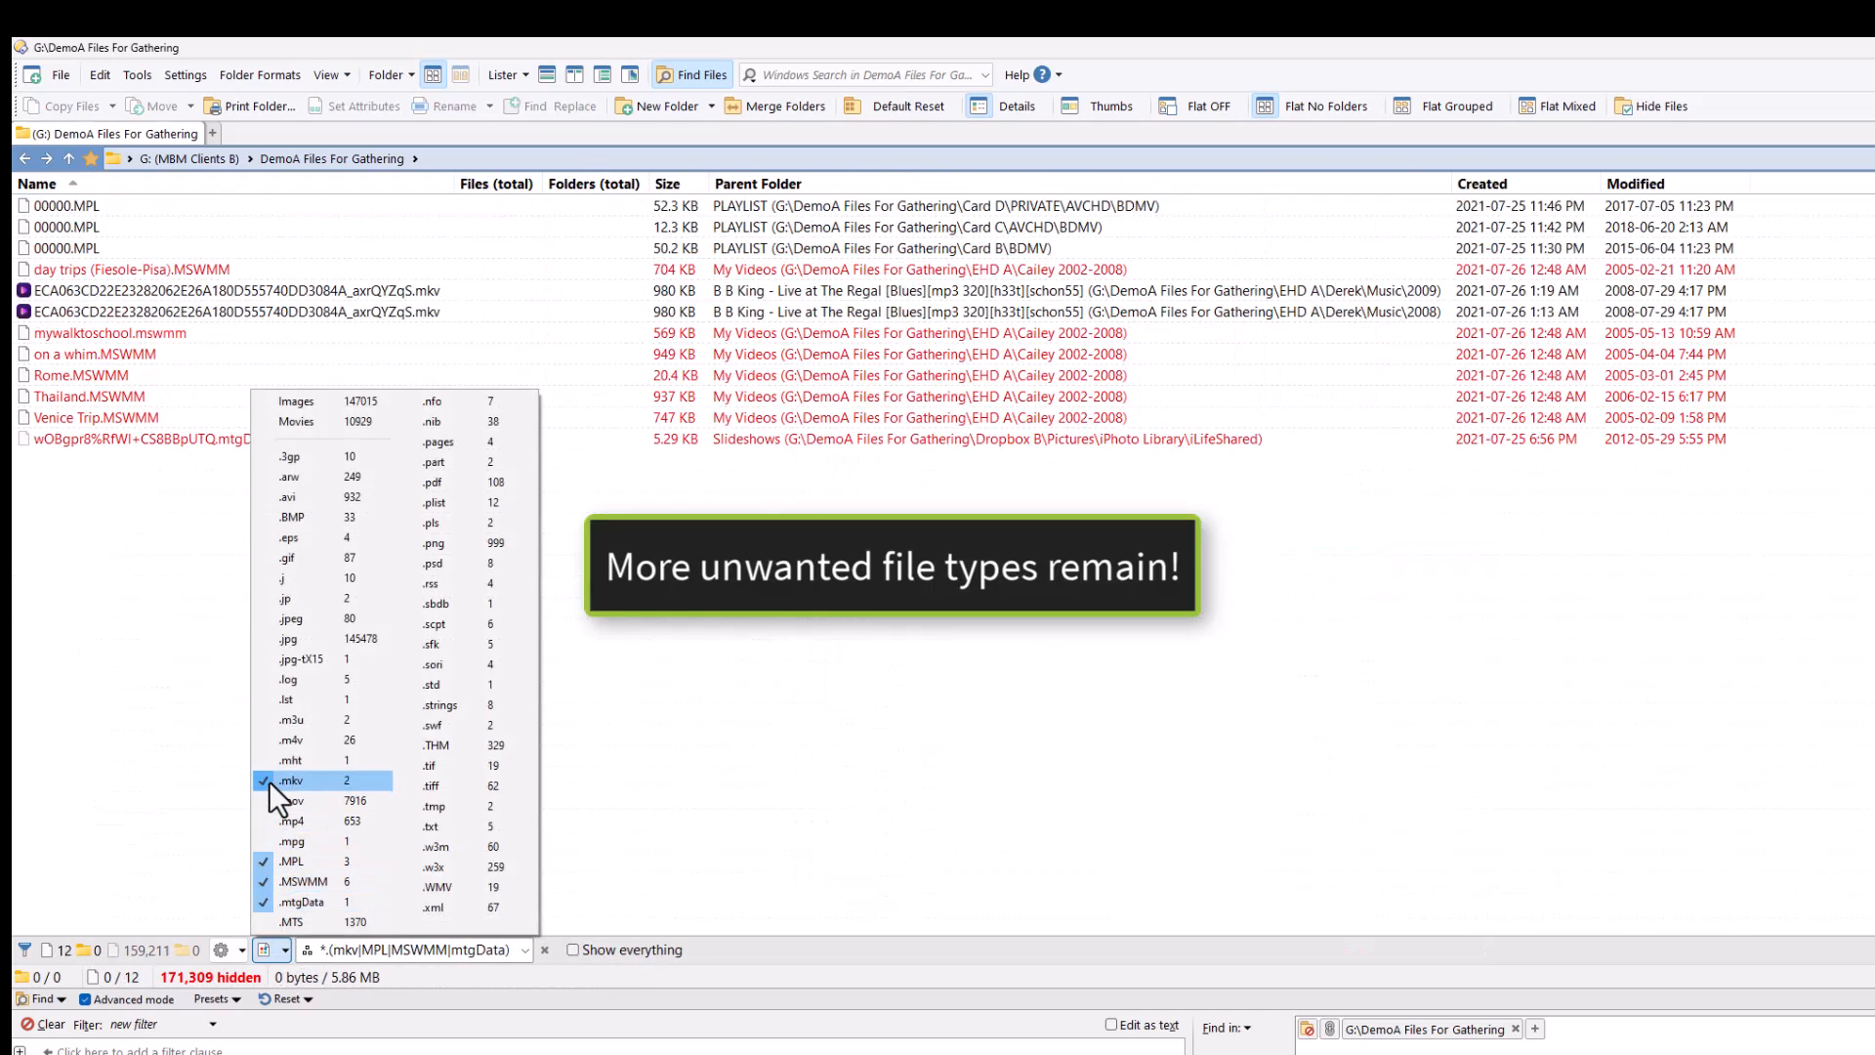
{"action": "left_click", "coordinate": [271, 760]}
{"action": "left_click", "coordinate": [270, 719]}
{"action": "left_click", "coordinate": [271, 697]}
{"action": "left_click", "coordinate": [271, 679]}
- Extend the file type filter with std, strings, swf, THM, tmp, txt and xml
{"action": "left_click", "coordinate": [408, 685]}
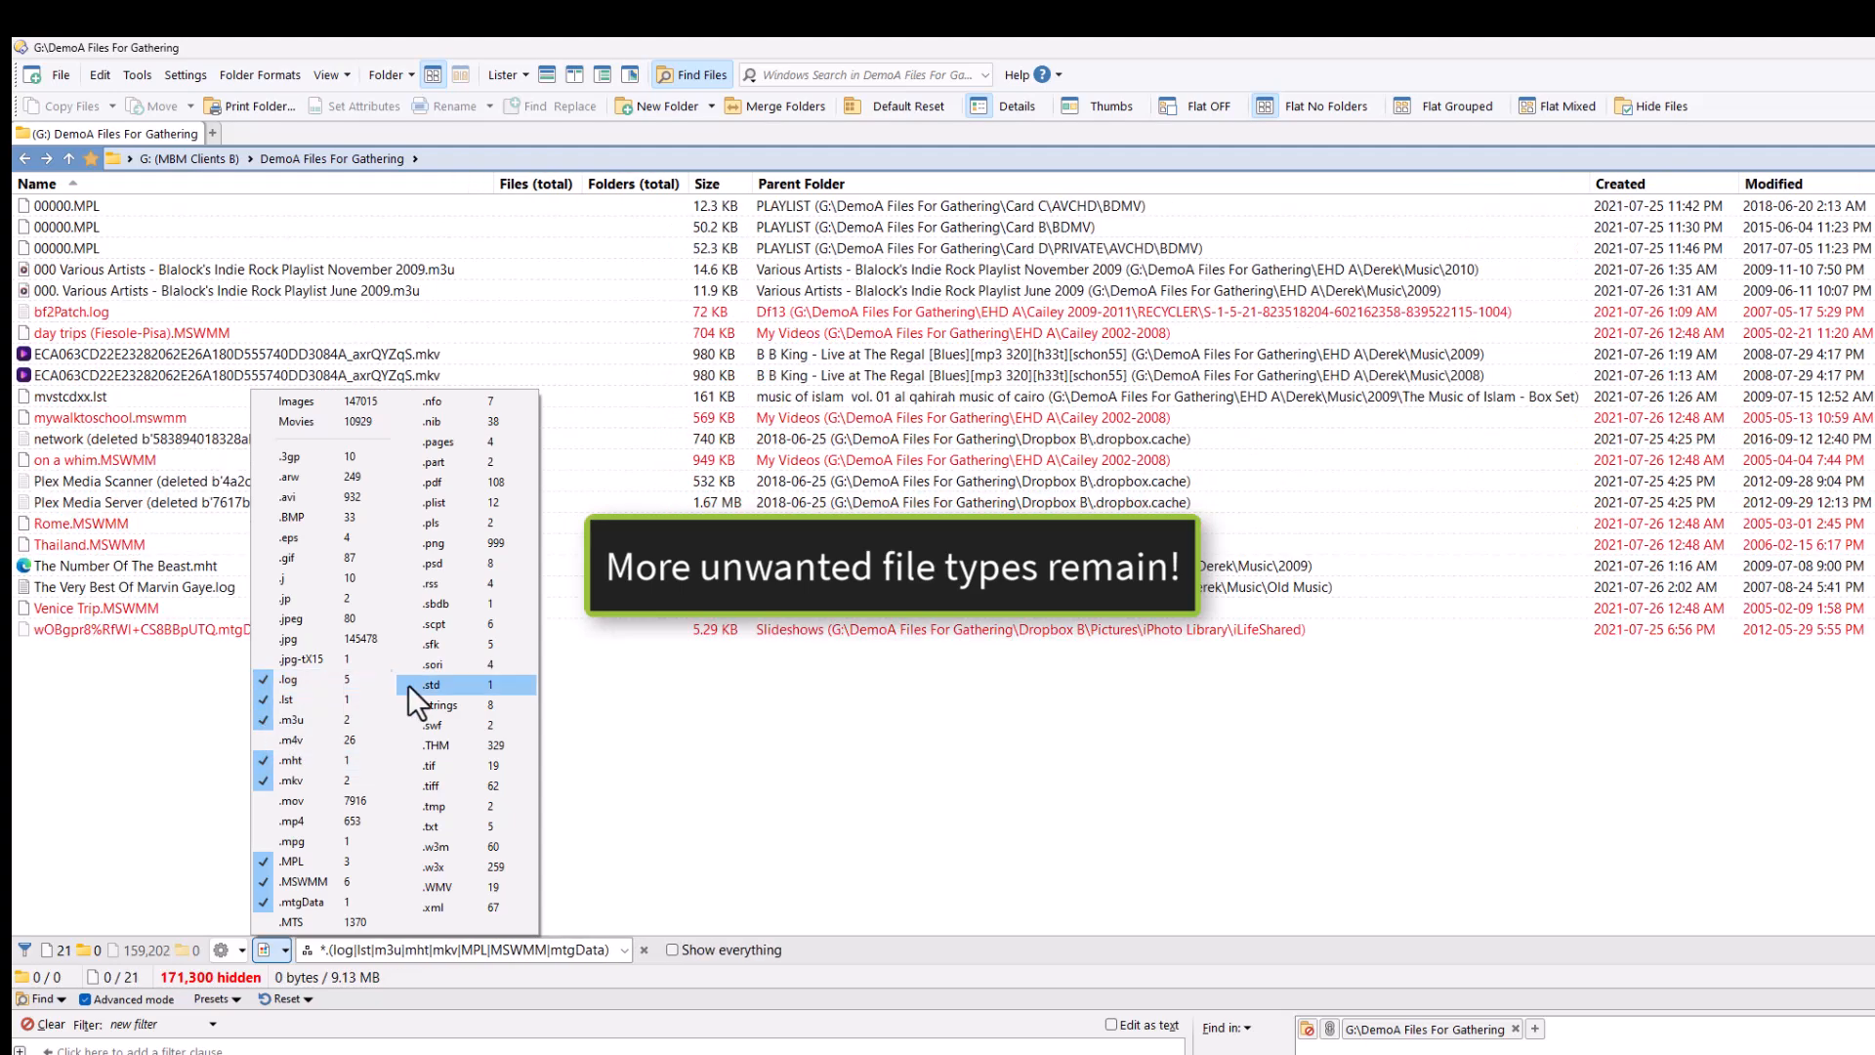
{"action": "left_click", "coordinate": [436, 705]}
{"action": "left_click", "coordinate": [434, 725]}
{"action": "left_click", "coordinate": [448, 746]}
{"action": "left_click", "coordinate": [453, 807]}
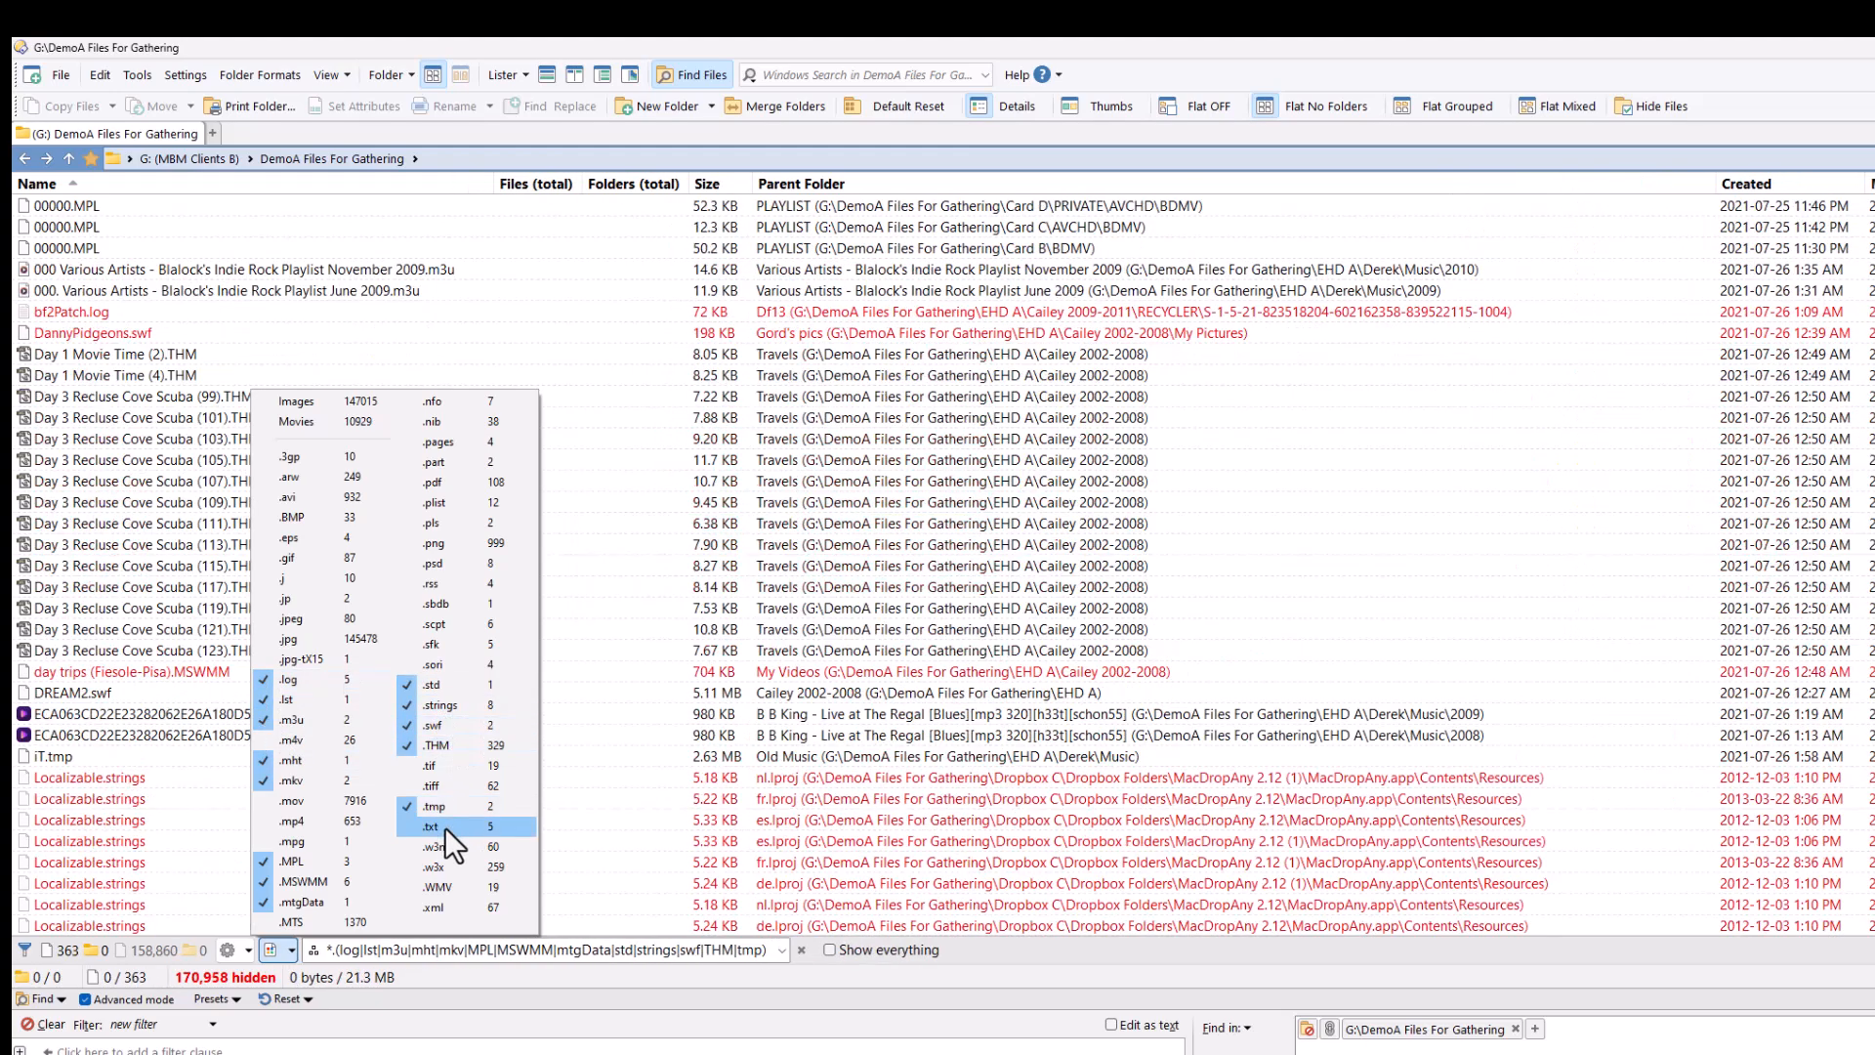
{"action": "left_click", "coordinate": [443, 827]}
{"action": "left_click", "coordinate": [437, 904]}
- Extend the file type filter with pdf, part, pages, nib and nfo
{"action": "left_click", "coordinate": [418, 482]}
{"action": "left_click", "coordinate": [417, 462]}
{"action": "left_click", "coordinate": [414, 442]}
{"action": "left_click", "coordinate": [414, 424]}
{"action": "left_click", "coordinate": [412, 406]}
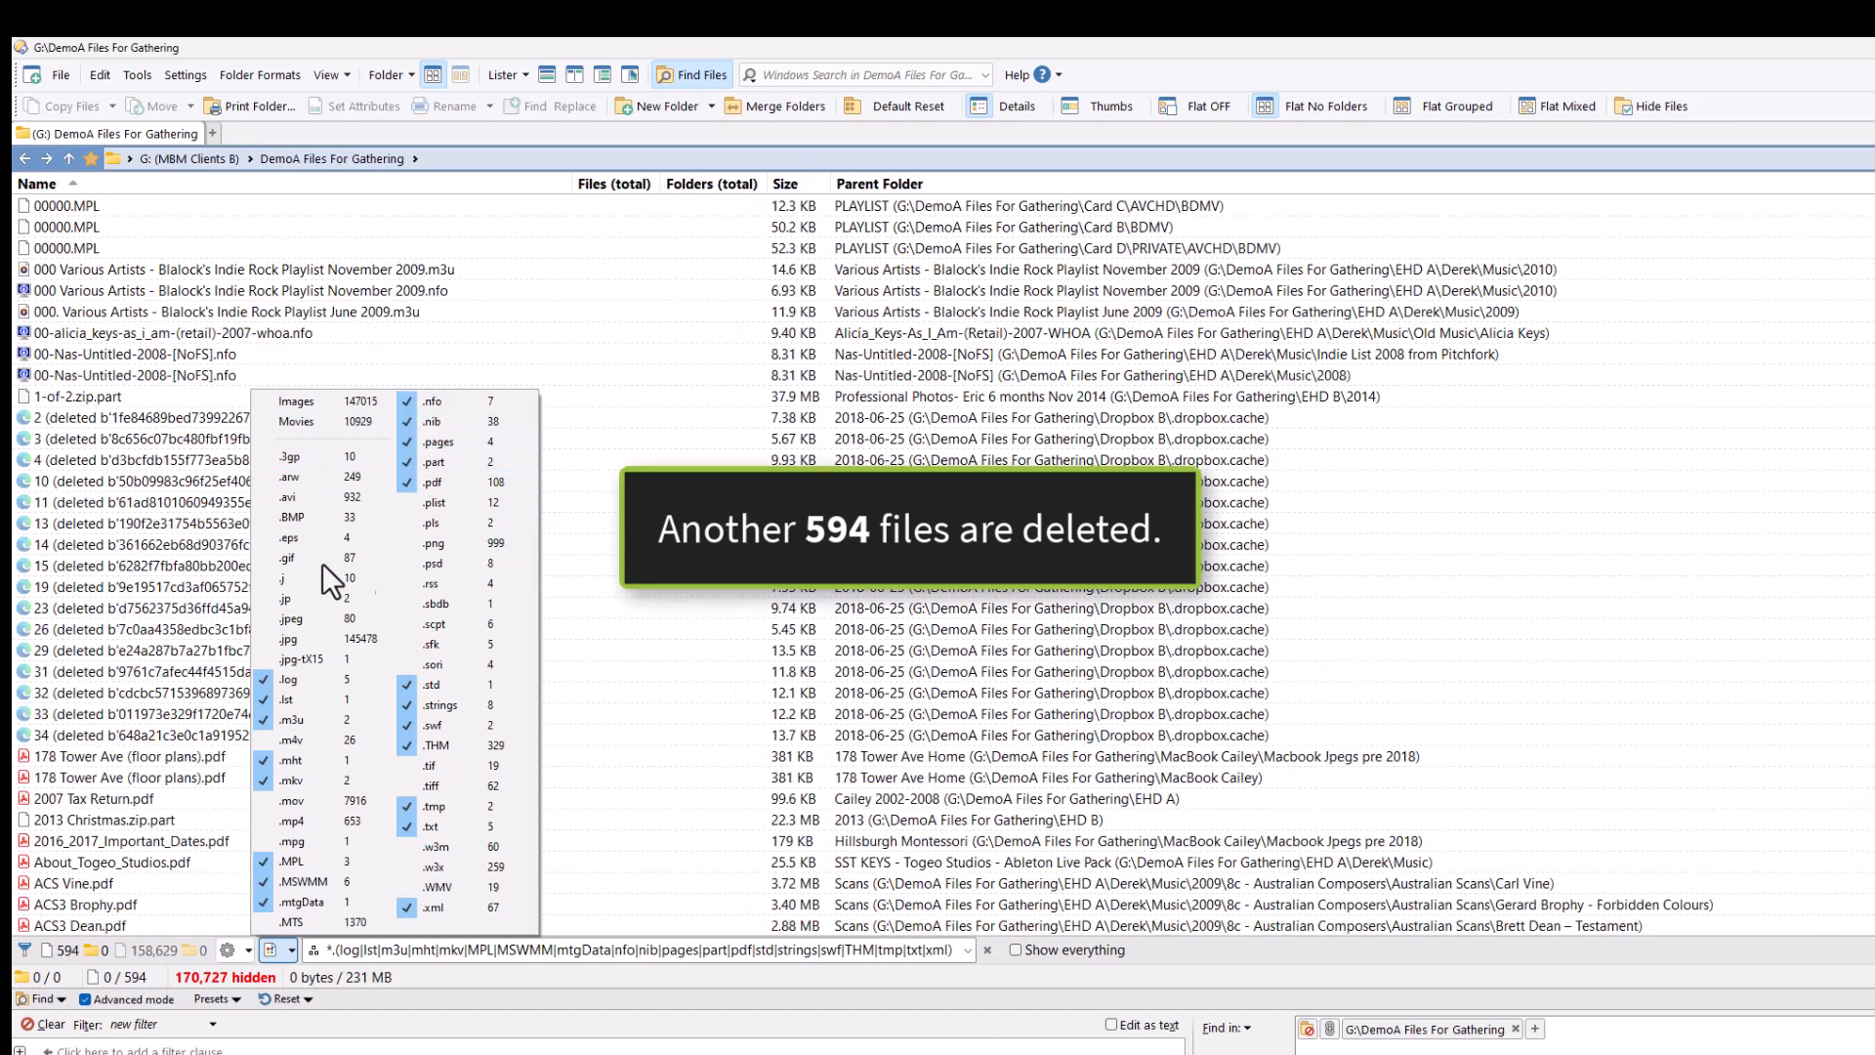
- Permanently delete all files matching the filter of unwanted types from log to xml
{"action": "key", "text": "ctrl+a"}
{"action": "key", "text": "Delete"}
{"action": "left_click", "coordinate": [1220, 726]}
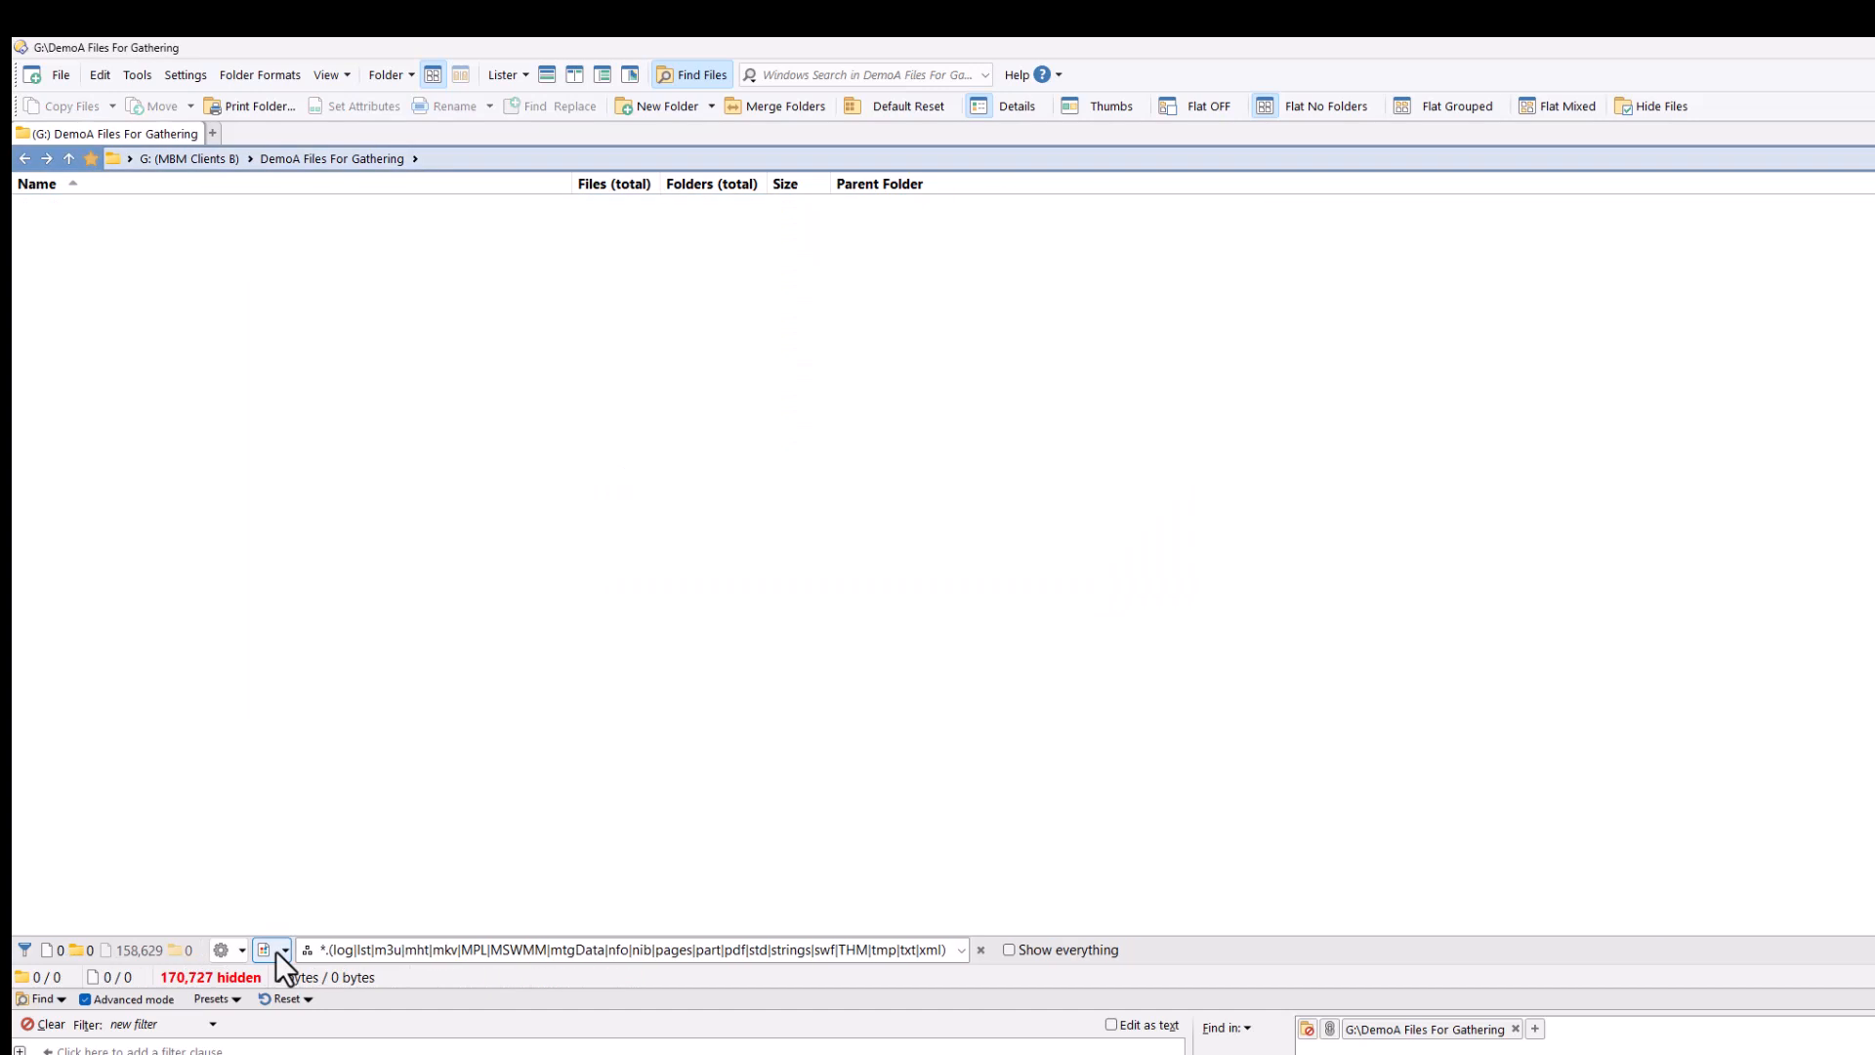
- Filter the list to w3x files, permanently delete them all and clear the filter
{"action": "left_click", "coordinate": [275, 951]}
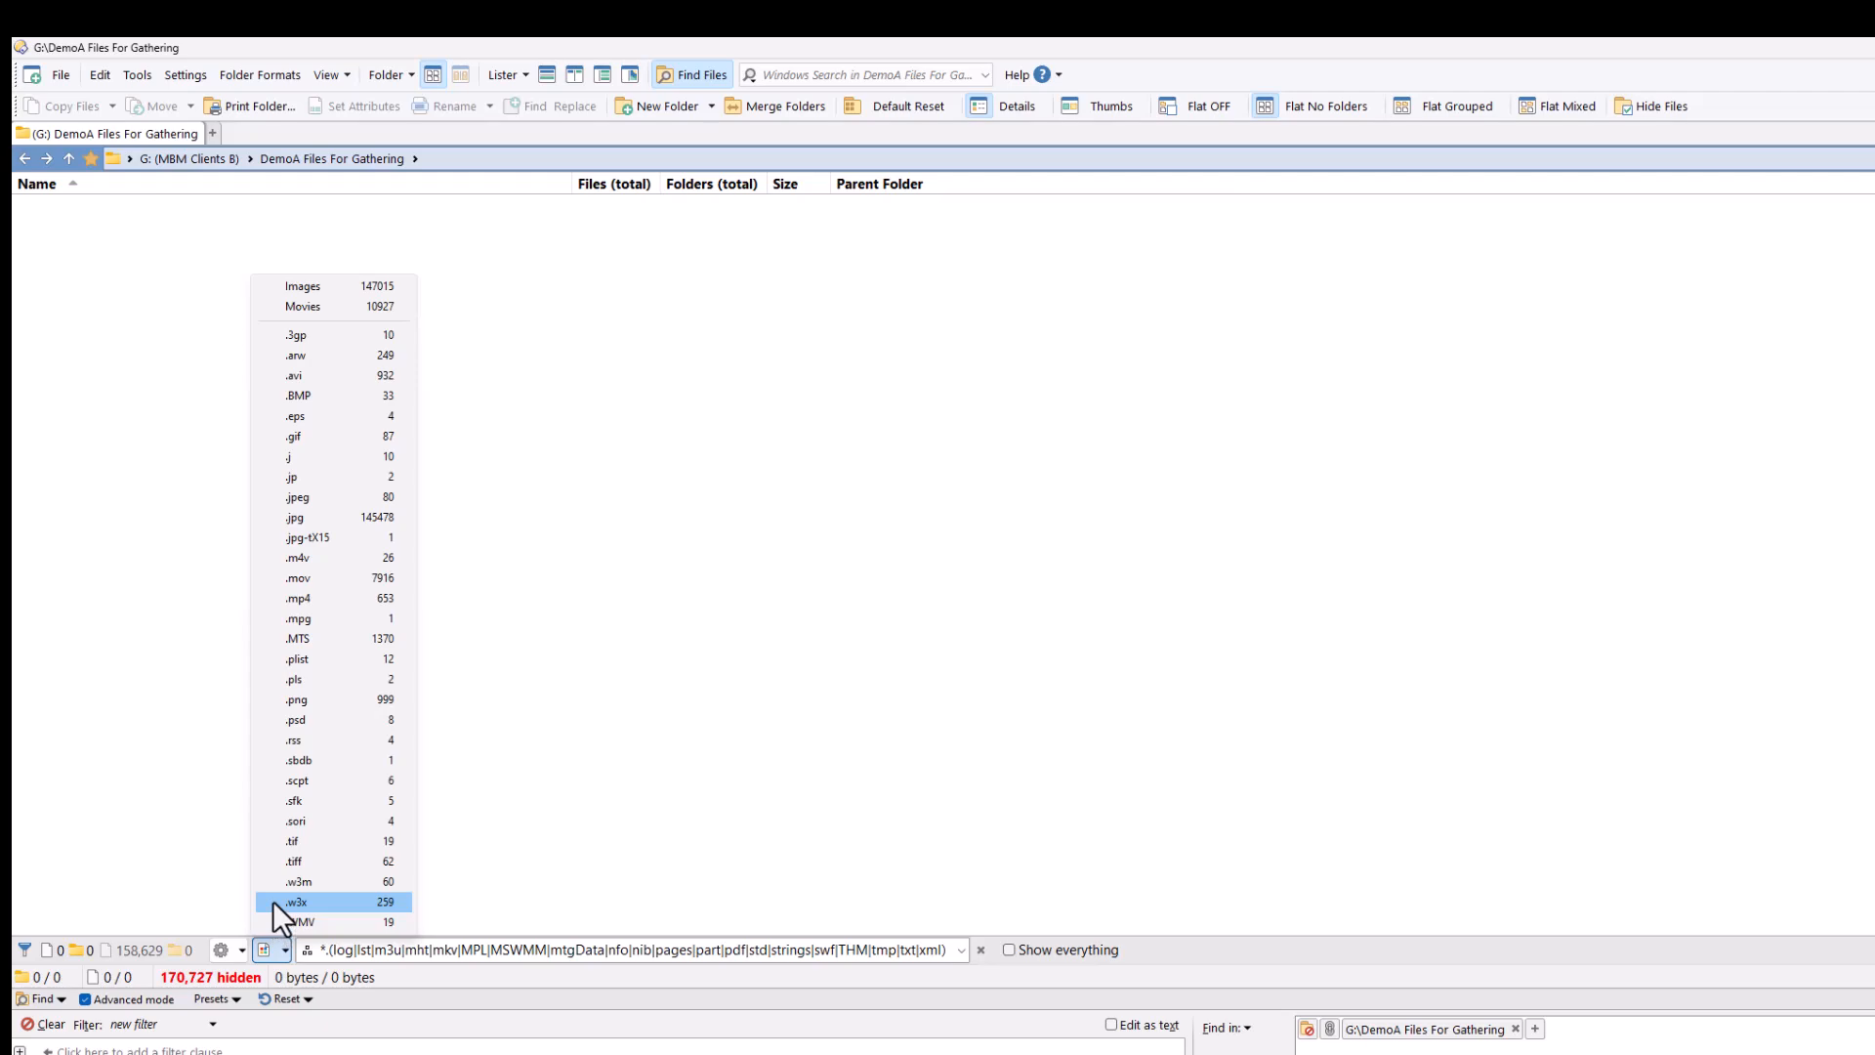
{"action": "left_click", "coordinate": [272, 900]}
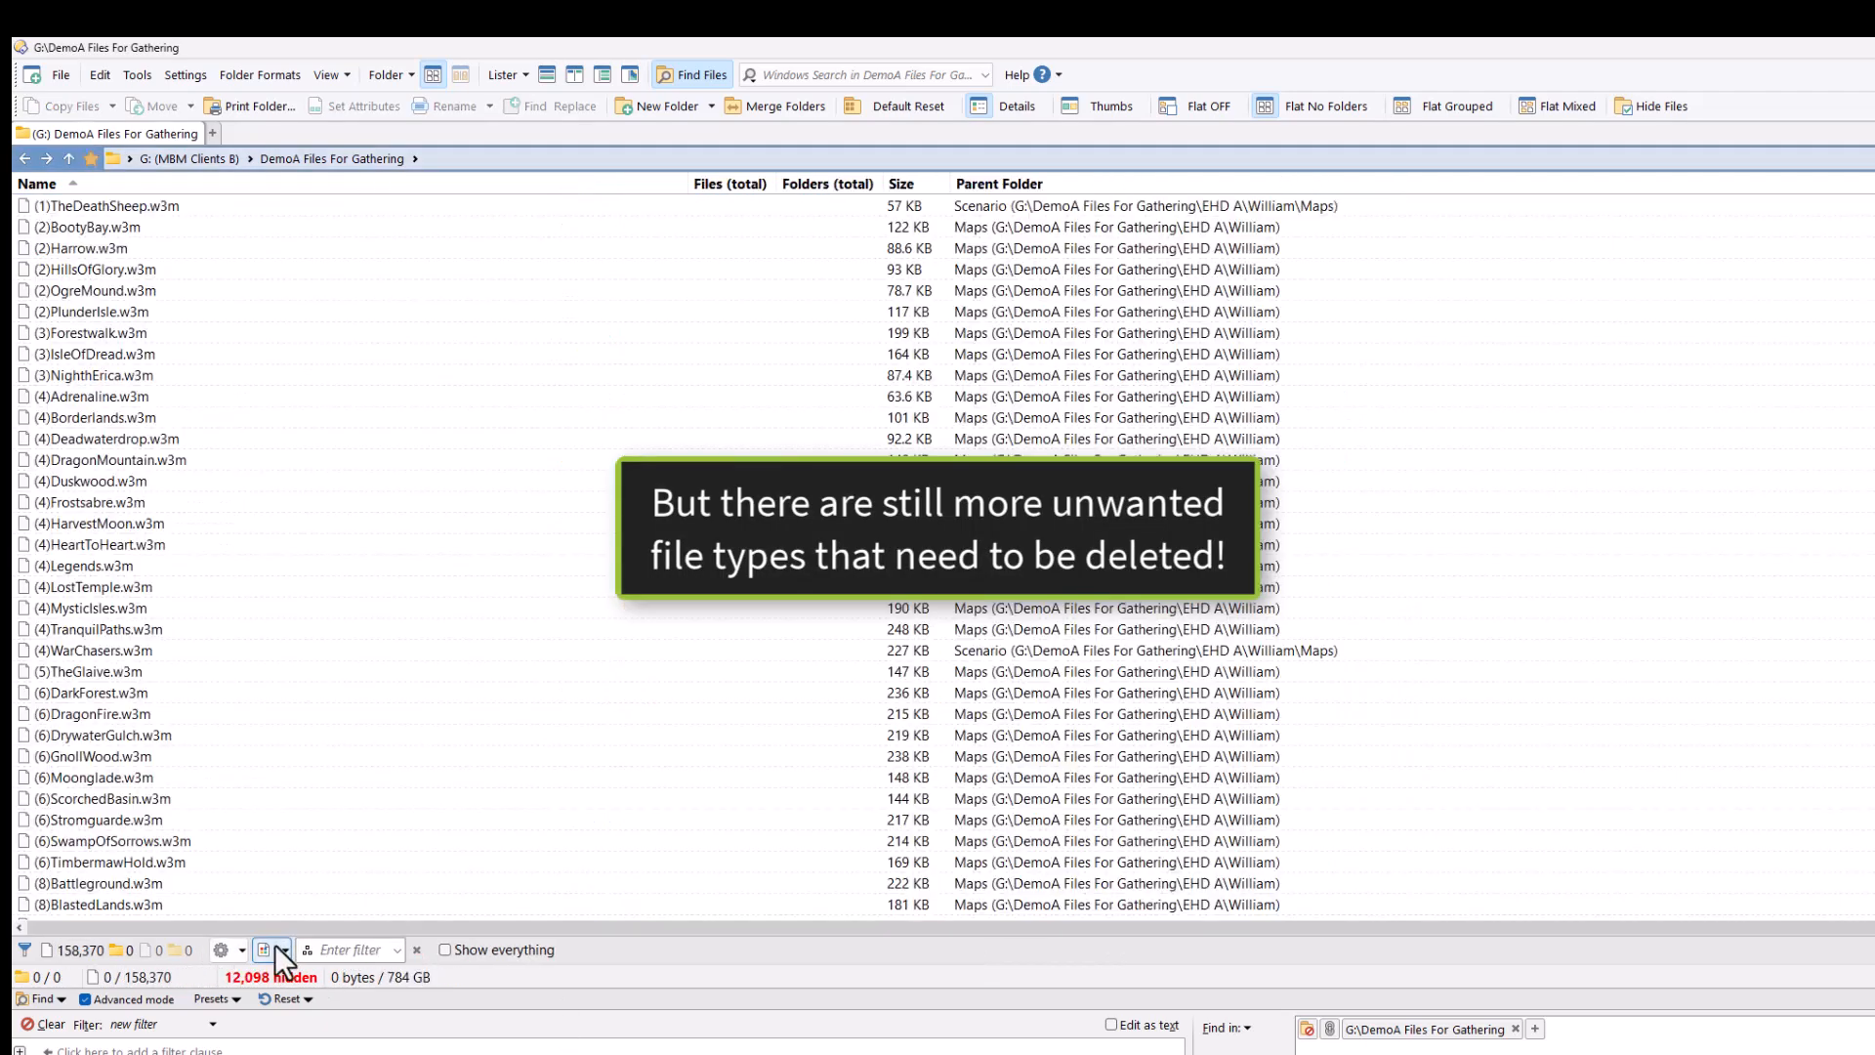
{"action": "key", "text": "ctrl+a"}
{"action": "key", "text": "Delete"}
{"action": "left_click", "coordinate": [1330, 728]}
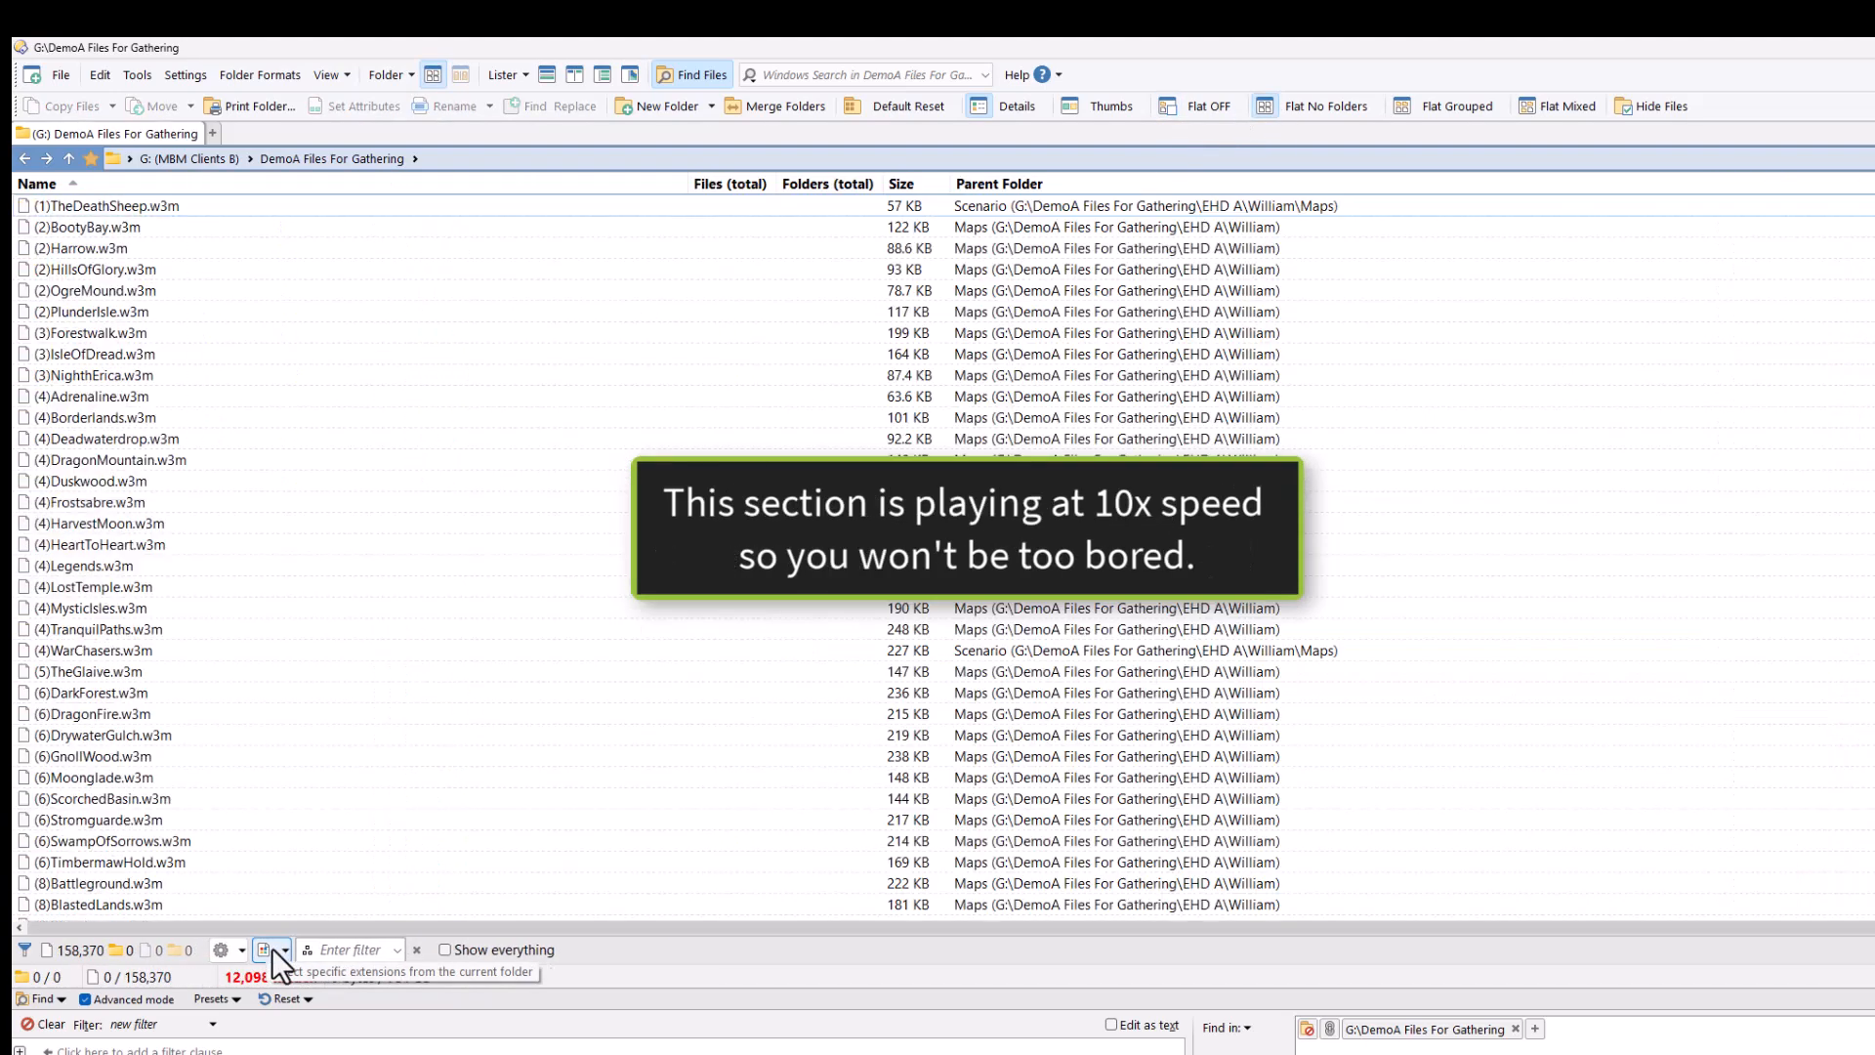
- Set the file type filter to the unwanted types jpg-tX15, sfk, scpt, sbdb, rss, pls and plist
{"action": "left_click", "coordinate": [272, 947]}
{"action": "left_click", "coordinate": [312, 557]}
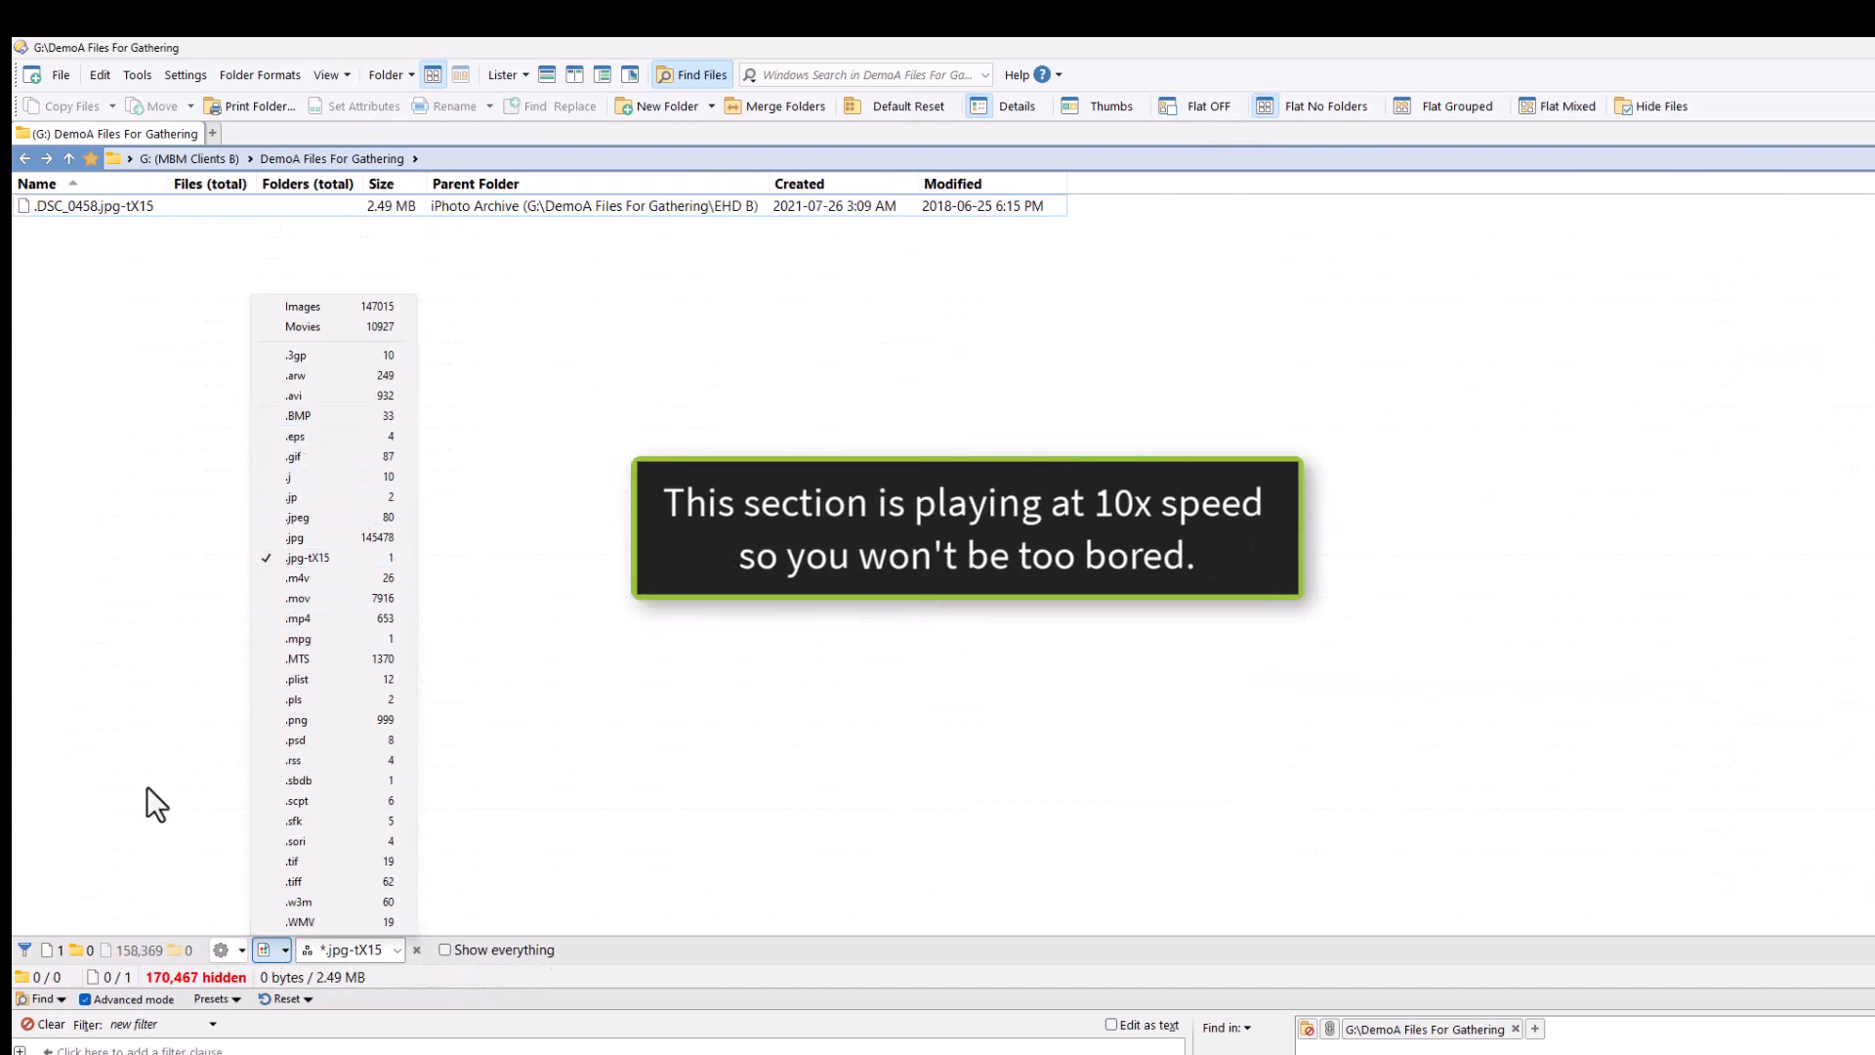
{"action": "left_click", "coordinate": [296, 820]}
{"action": "left_click", "coordinate": [298, 799]}
{"action": "left_click", "coordinate": [299, 780]}
{"action": "left_click", "coordinate": [294, 759]}
{"action": "left_click", "coordinate": [294, 699]}
{"action": "left_click", "coordinate": [309, 676]}
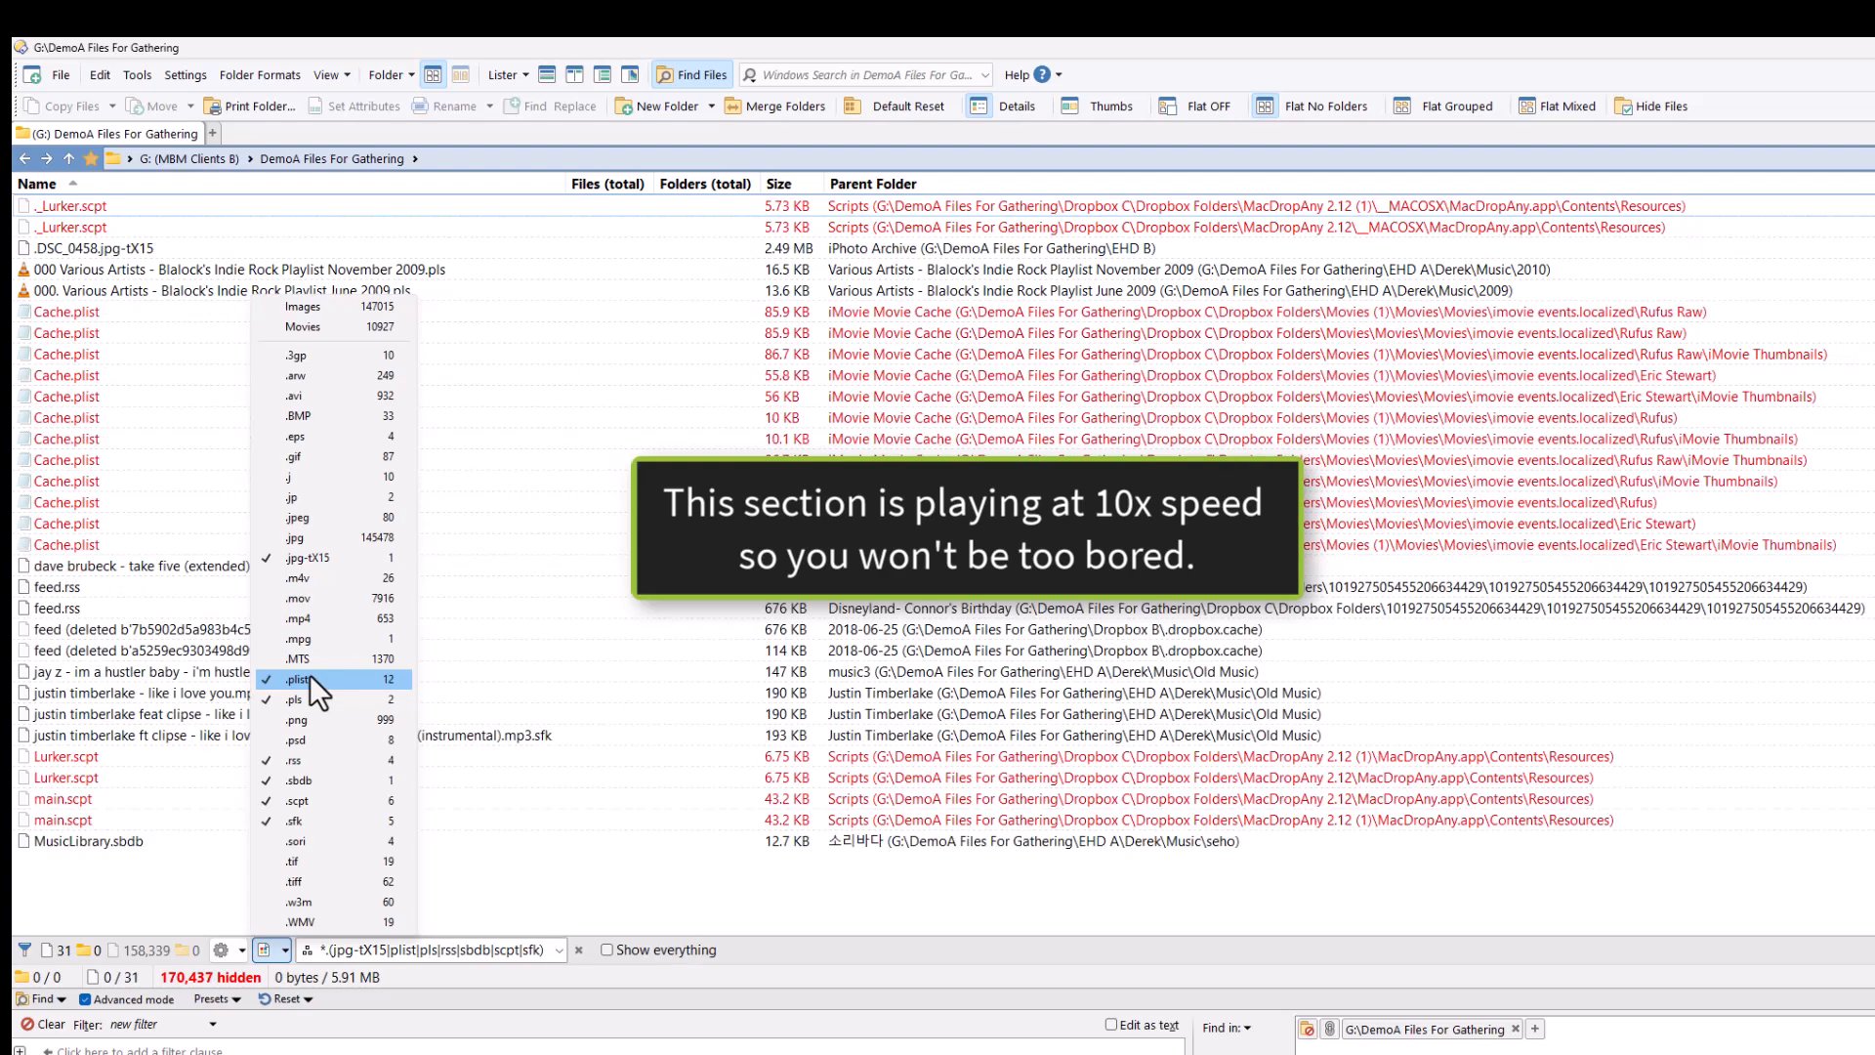
- Permanently delete all files matching the jpg-tX15 to sfk filter and clear the filter
{"action": "left_click", "coordinate": [507, 460]}
{"action": "key", "text": "ctrl+a"}
{"action": "key", "text": "shift+Delete"}
{"action": "key", "text": "Return"}
{"action": "left_click", "coordinate": [578, 950]}
- Filter the list to sori files, permanently delete them all and clear the filter
{"action": "left_click", "coordinate": [274, 949]}
{"action": "left_click", "coordinate": [270, 841]}
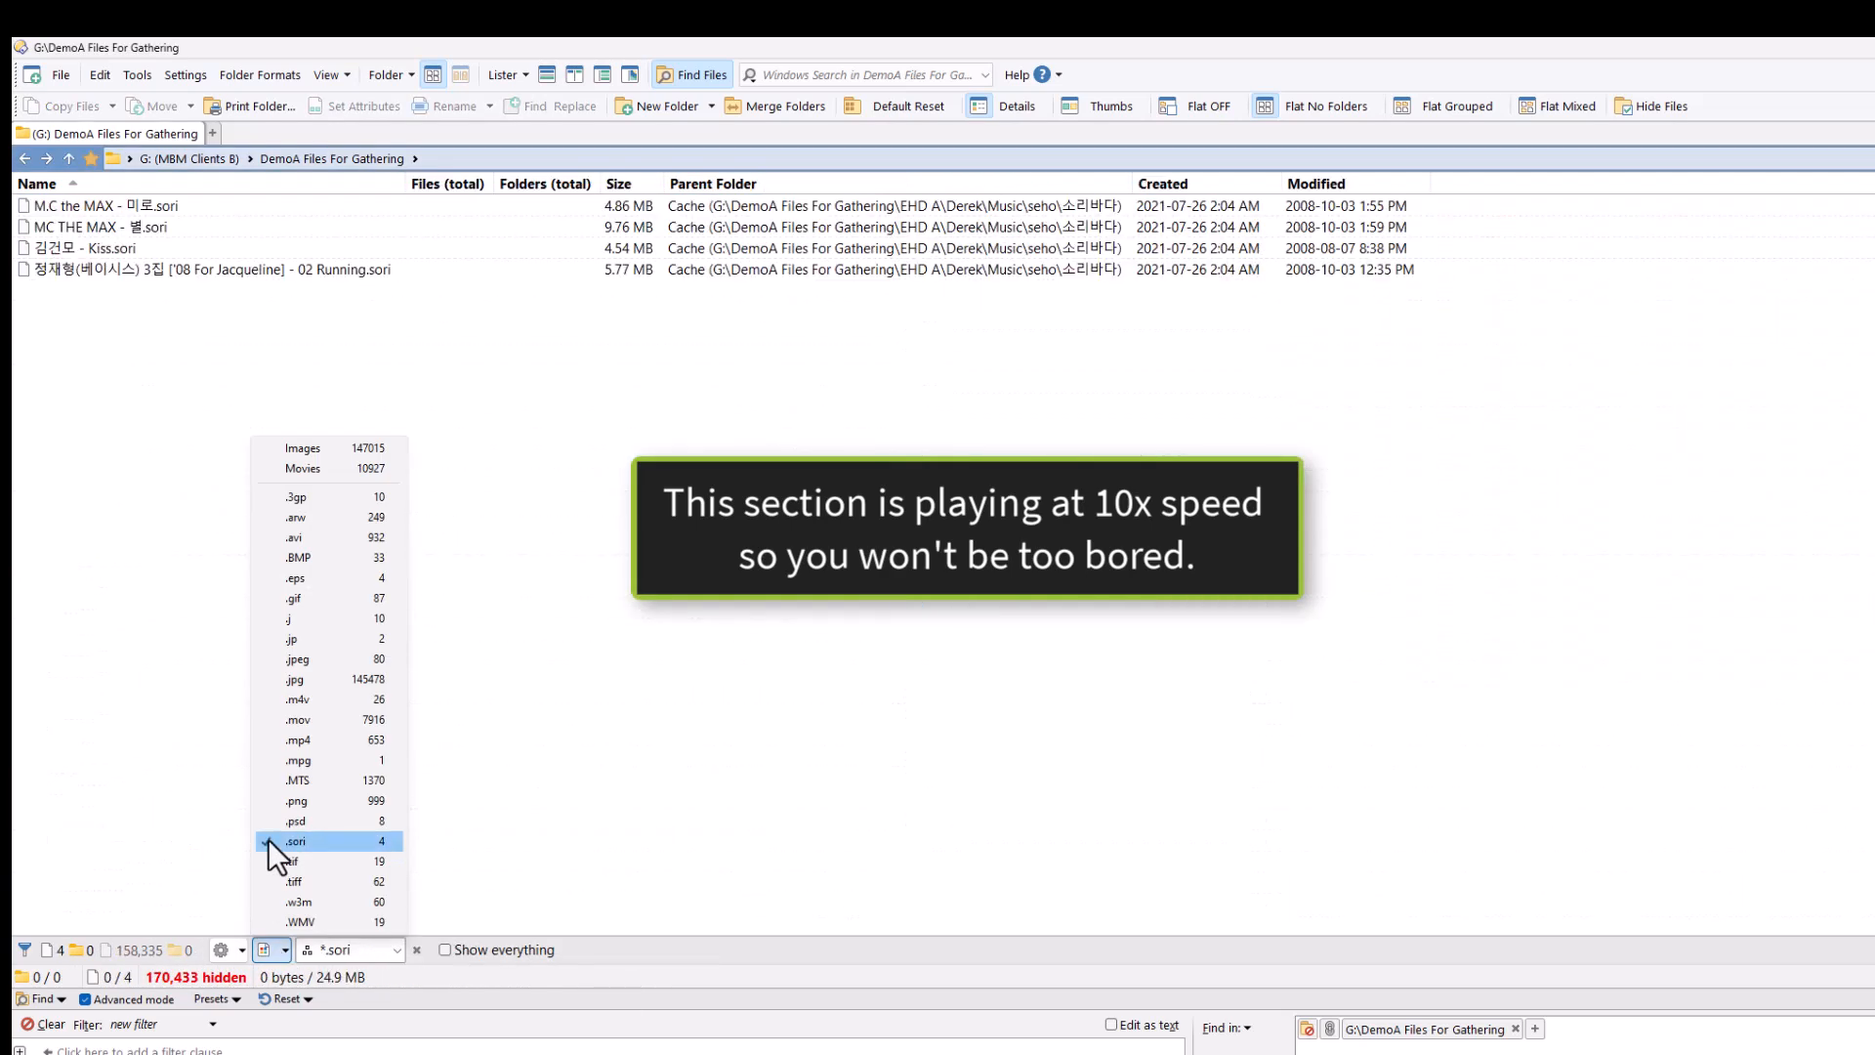
{"action": "left_click", "coordinate": [20, 766]}
{"action": "key", "text": "ctrl+a"}
{"action": "key", "text": "shift+Delete"}
{"action": "key", "text": "Return"}
{"action": "left_click", "coordinate": [417, 950]}
- Filter the list to jp files, correct their extensions to jpg and clear the filter
{"action": "left_click", "coordinate": [270, 951]}
{"action": "left_click", "coordinate": [291, 659]}
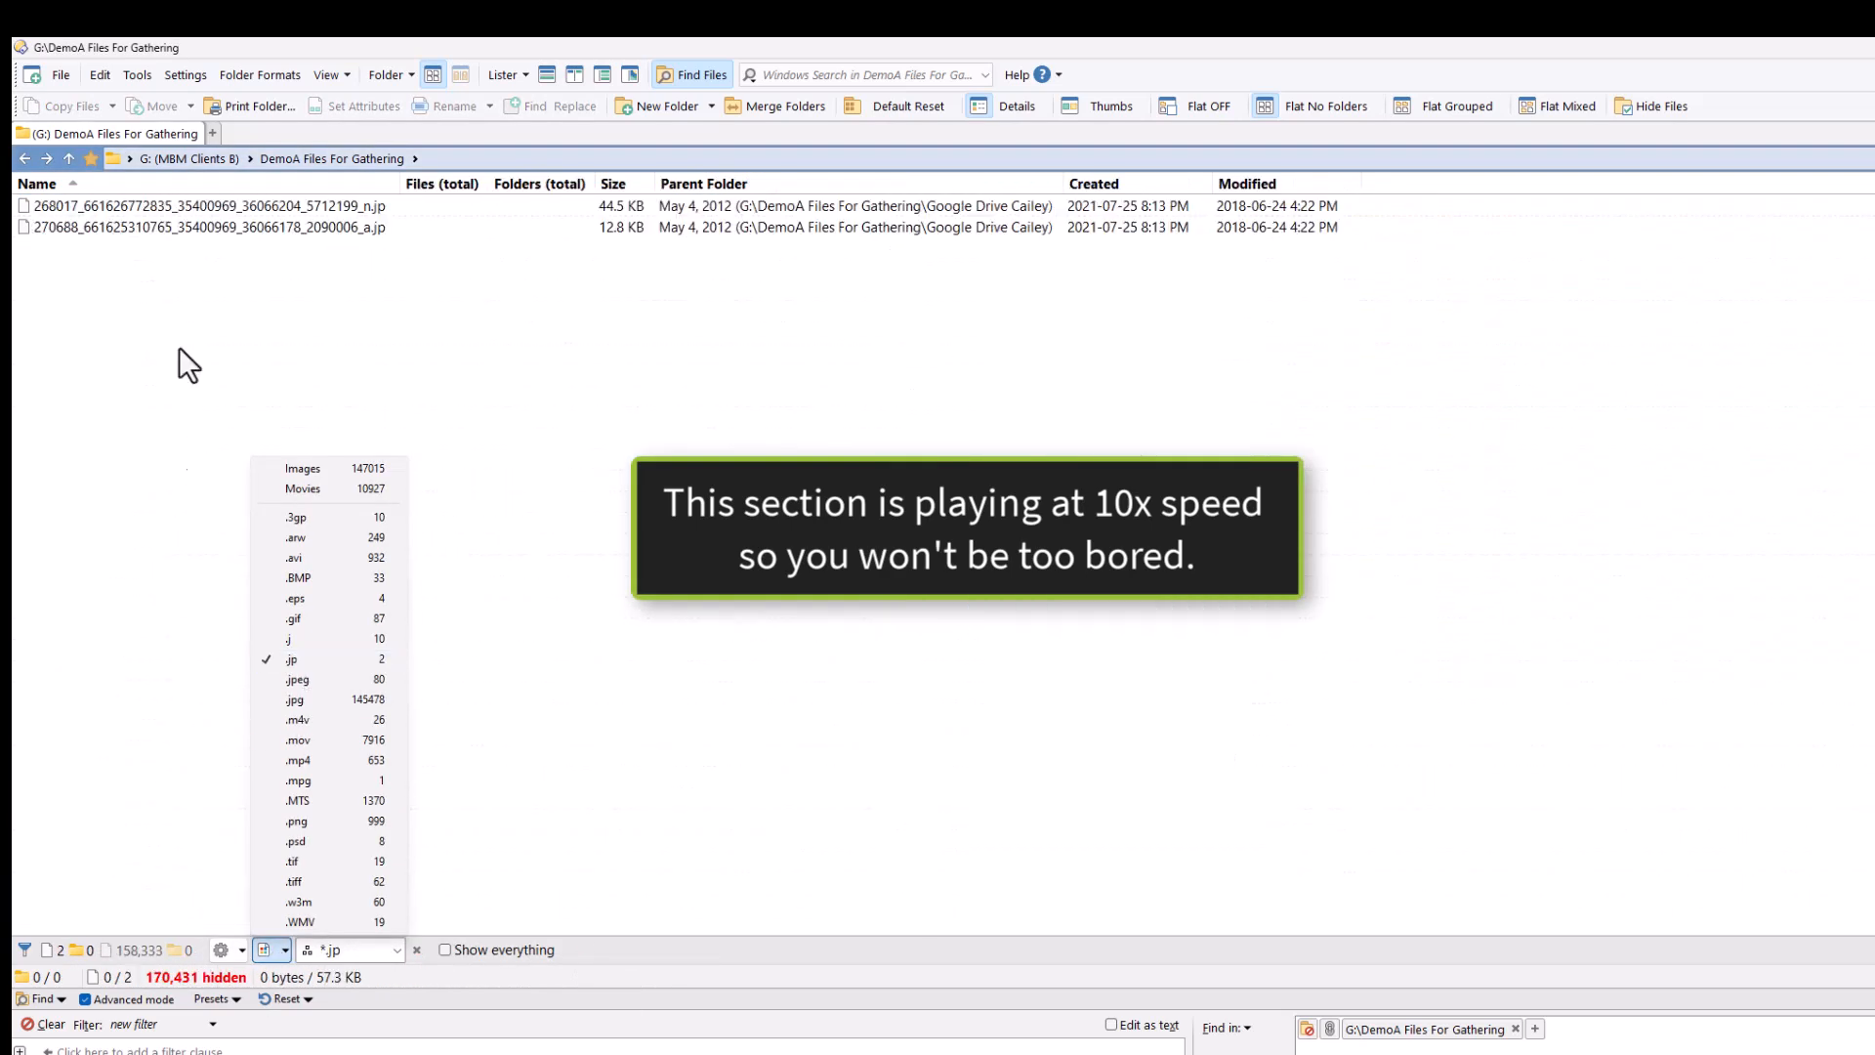
{"action": "left_click", "coordinate": [185, 437]}
{"action": "key", "text": "ctrl+a"}
{"action": "key", "text": "shift+Delete"}
{"action": "key", "text": "Return"}
{"action": "left_click", "coordinate": [417, 950]}
- Filter the list to files with the extension j, permanently delete them all and clear the filter
{"action": "left_click", "coordinate": [273, 949]}
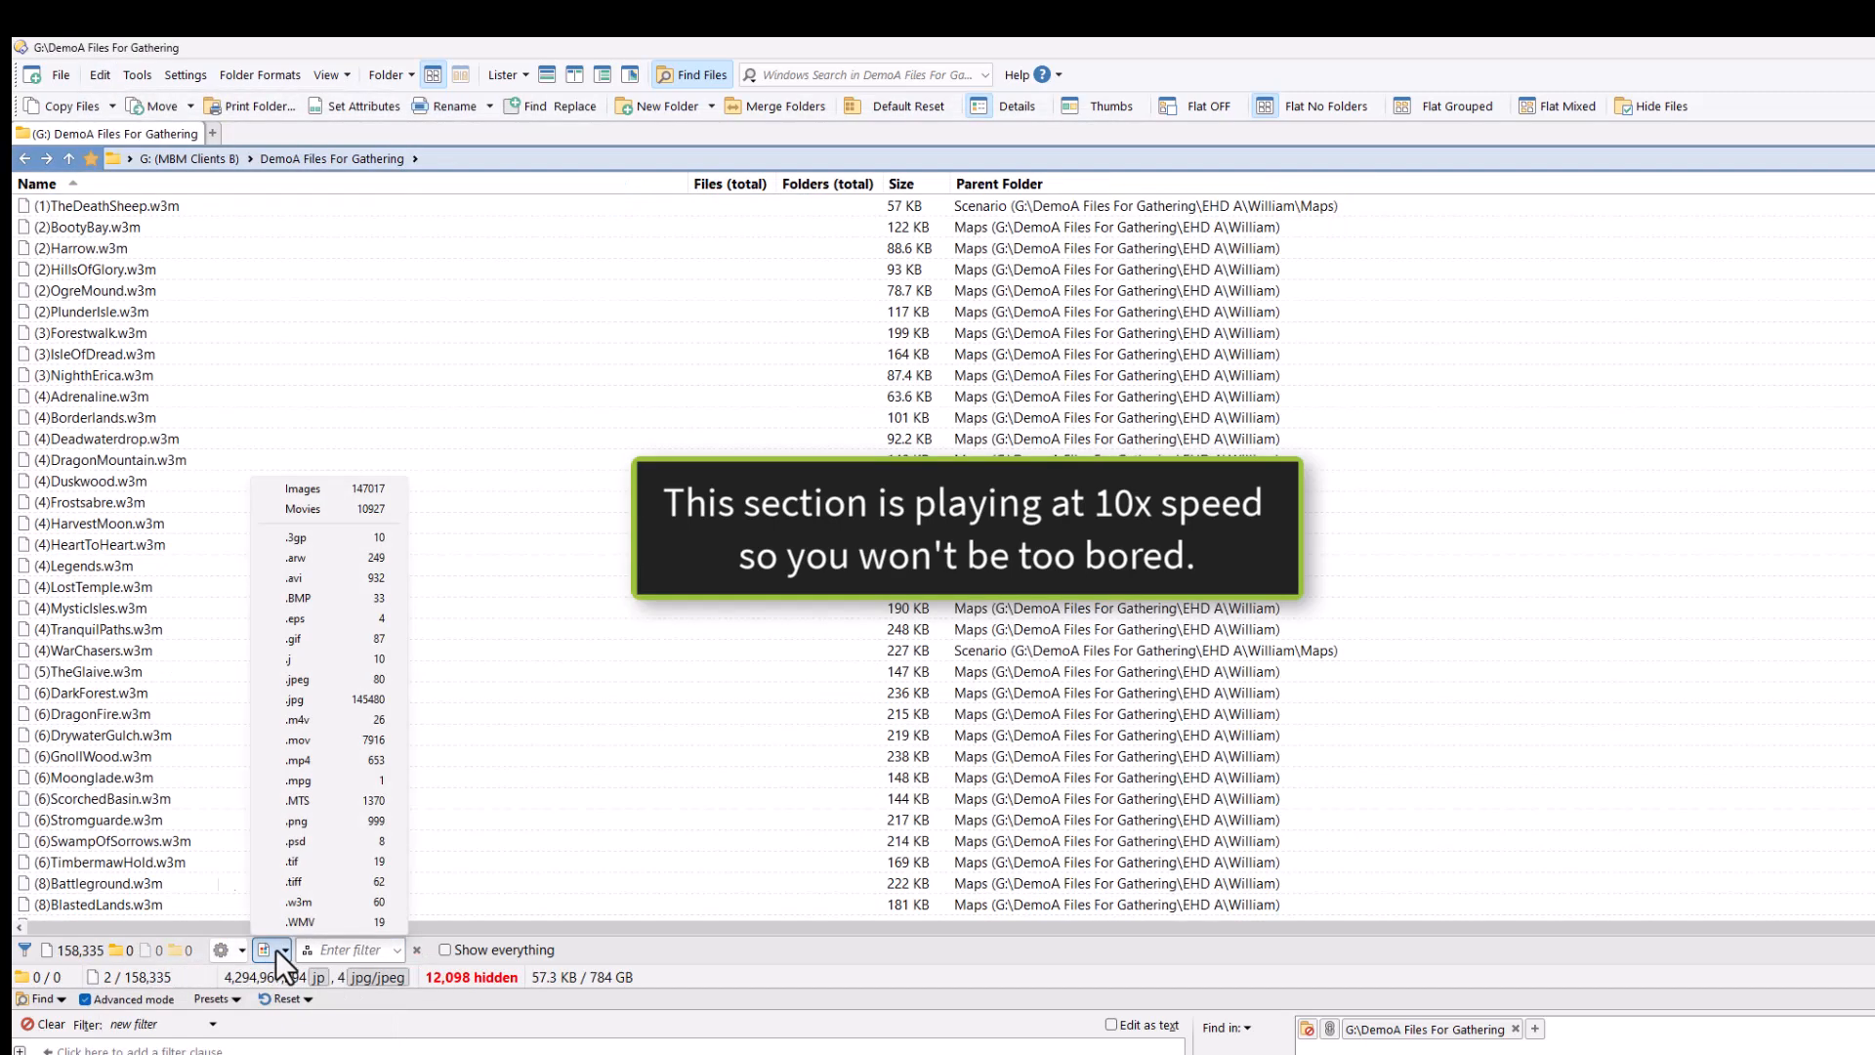
{"action": "left_click", "coordinate": [291, 659]}
{"action": "left_click", "coordinate": [92, 396]}
{"action": "key", "text": "ctrl+a"}
{"action": "key", "text": "shift+Delete"}
{"action": "key", "text": "Return"}
{"action": "left_click", "coordinate": [417, 950]}
- Filter the list to w3m files, permanently delete them all and clear the filter
{"action": "left_click", "coordinate": [273, 949]}
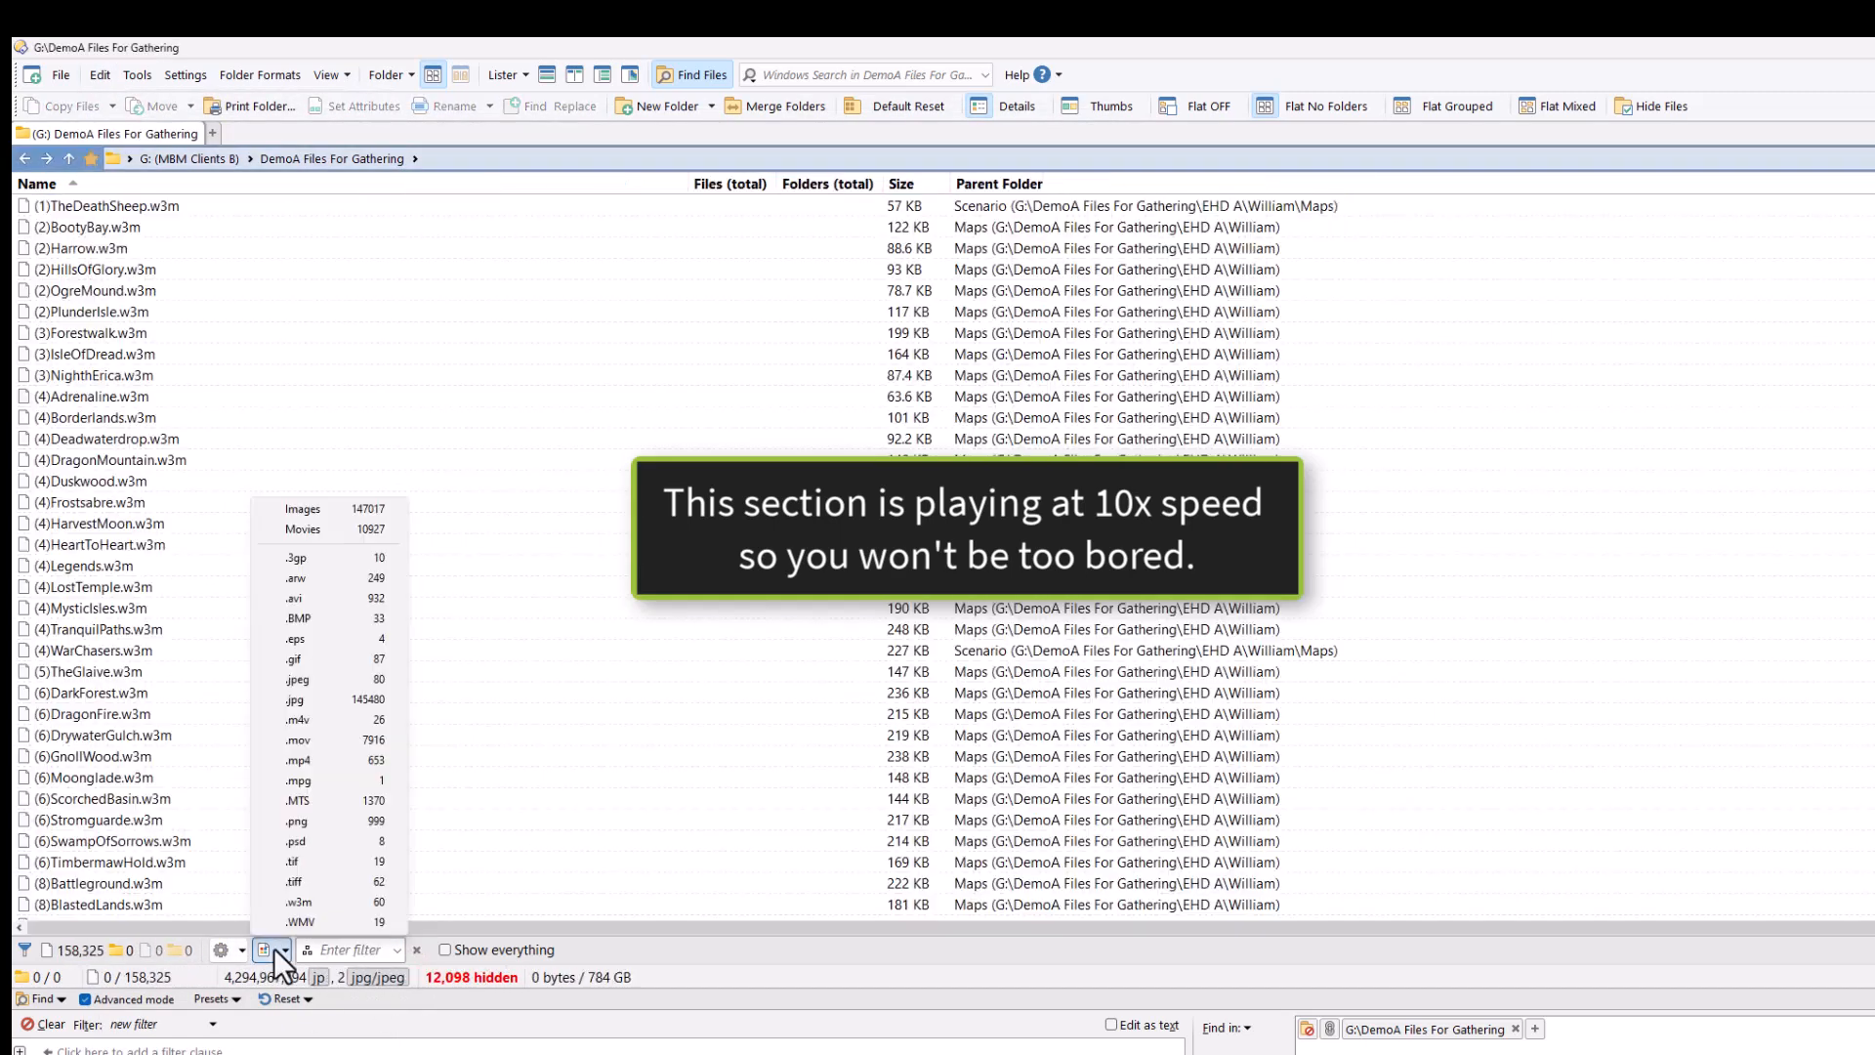
{"action": "left_click", "coordinate": [291, 901]}
{"action": "left_click", "coordinate": [103, 636]}
{"action": "key", "text": "ctrl+a"}
{"action": "key", "text": "shift+Delete"}
{"action": "key", "text": "Return"}
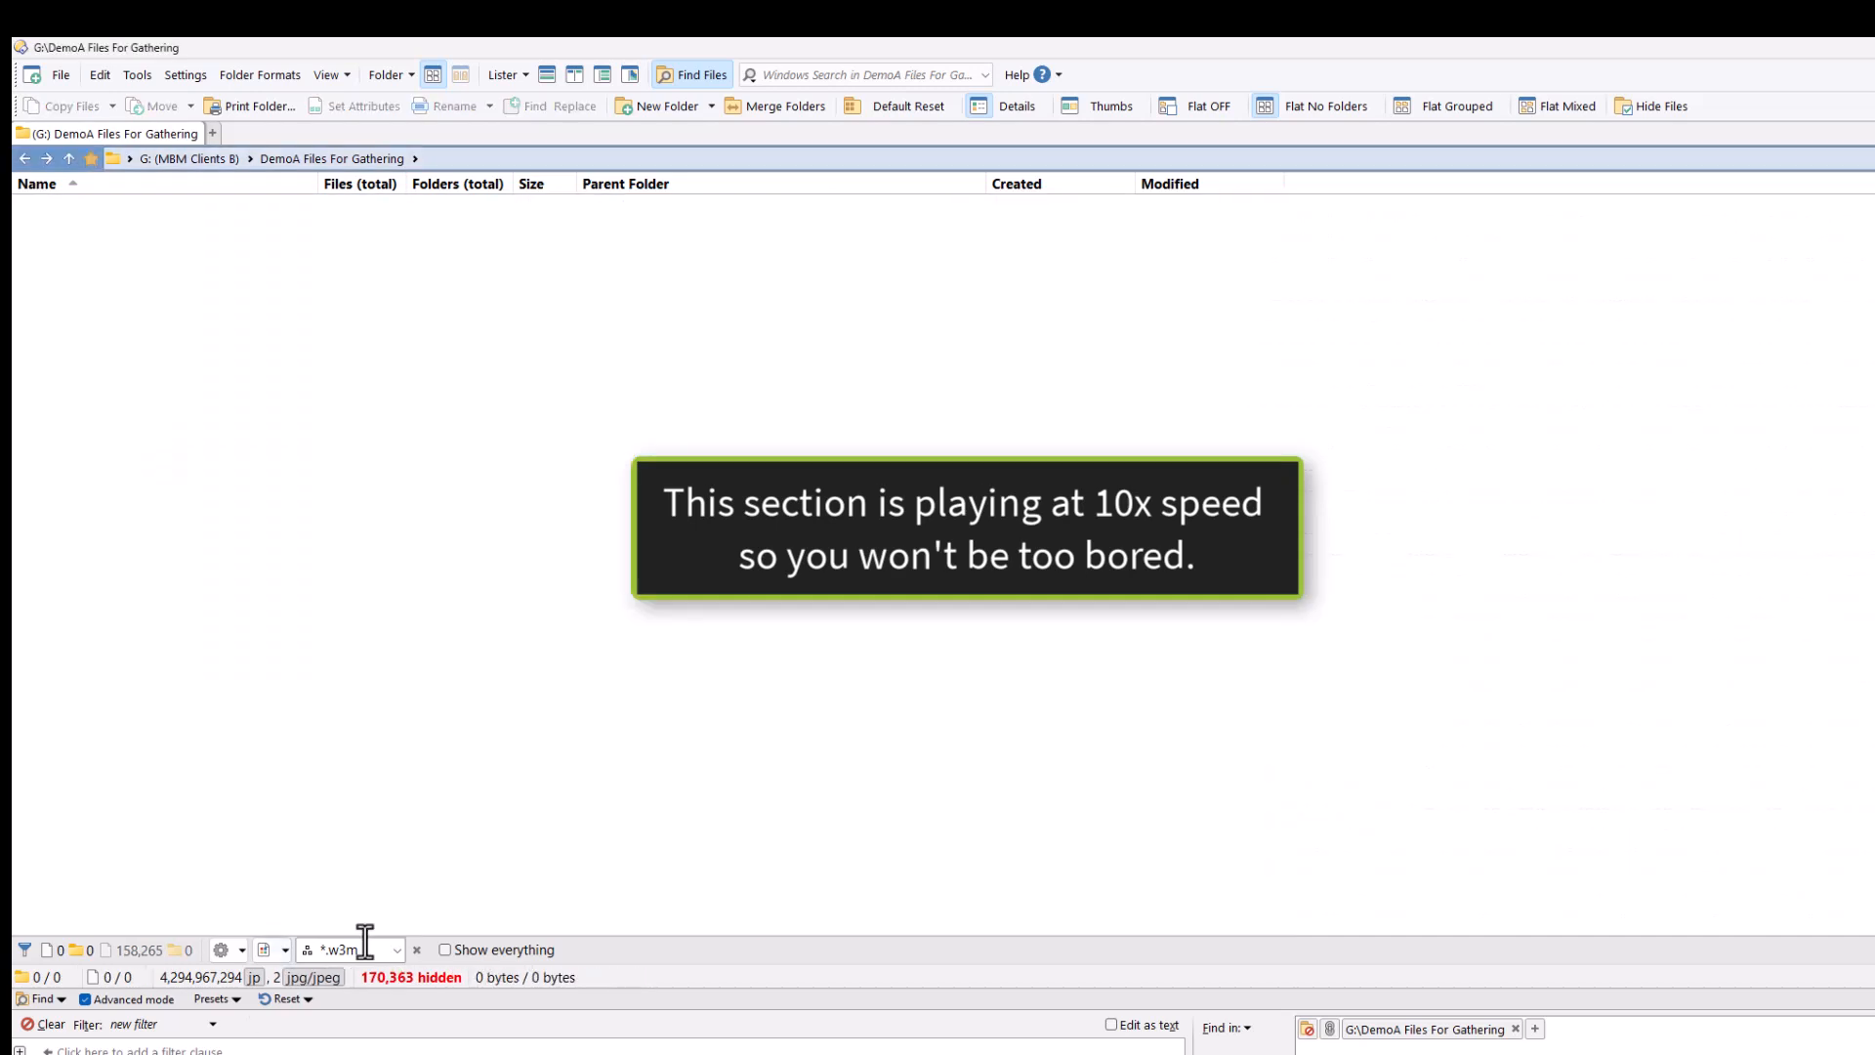
{"action": "left_click", "coordinate": [417, 950]}
{"action": "left_click", "coordinate": [267, 951]}
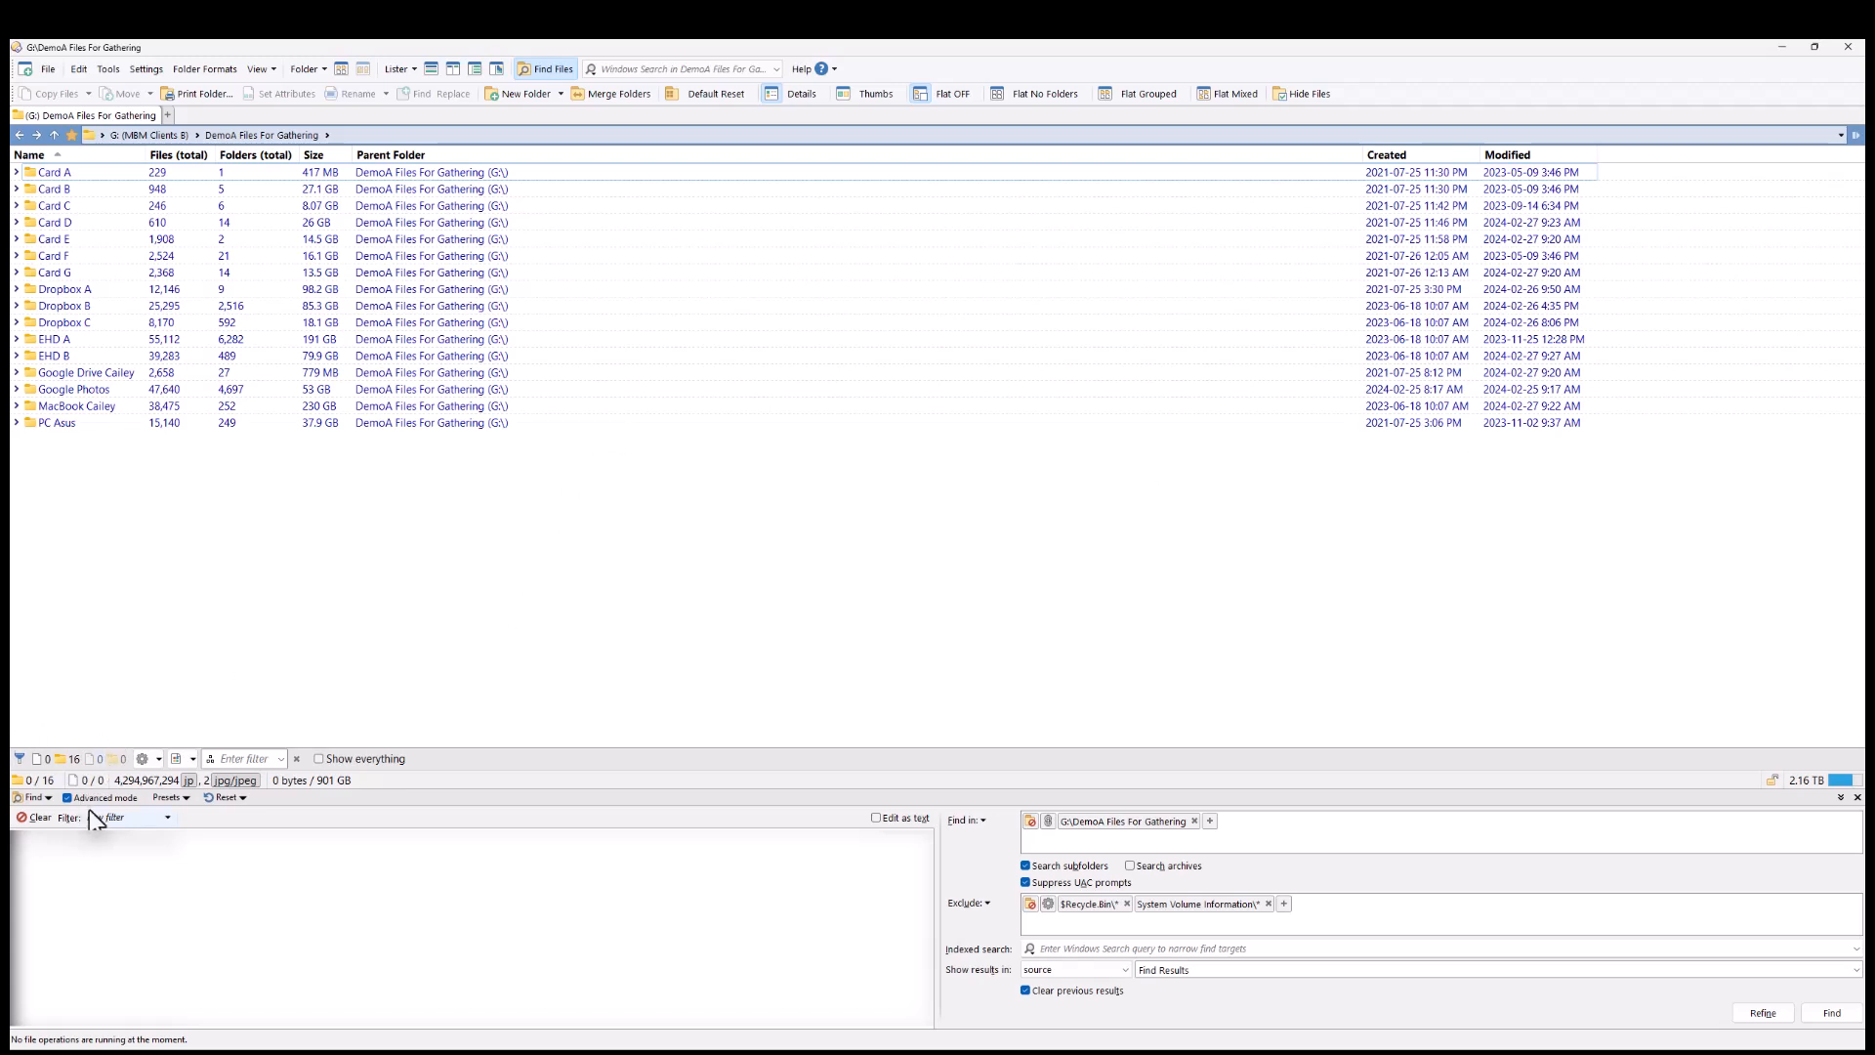
- Search the DemoA Files For Gathering folder with the saved filter "Gather Prep 4 - Unknown File Types"
{"action": "left_click", "coordinate": [98, 817]}
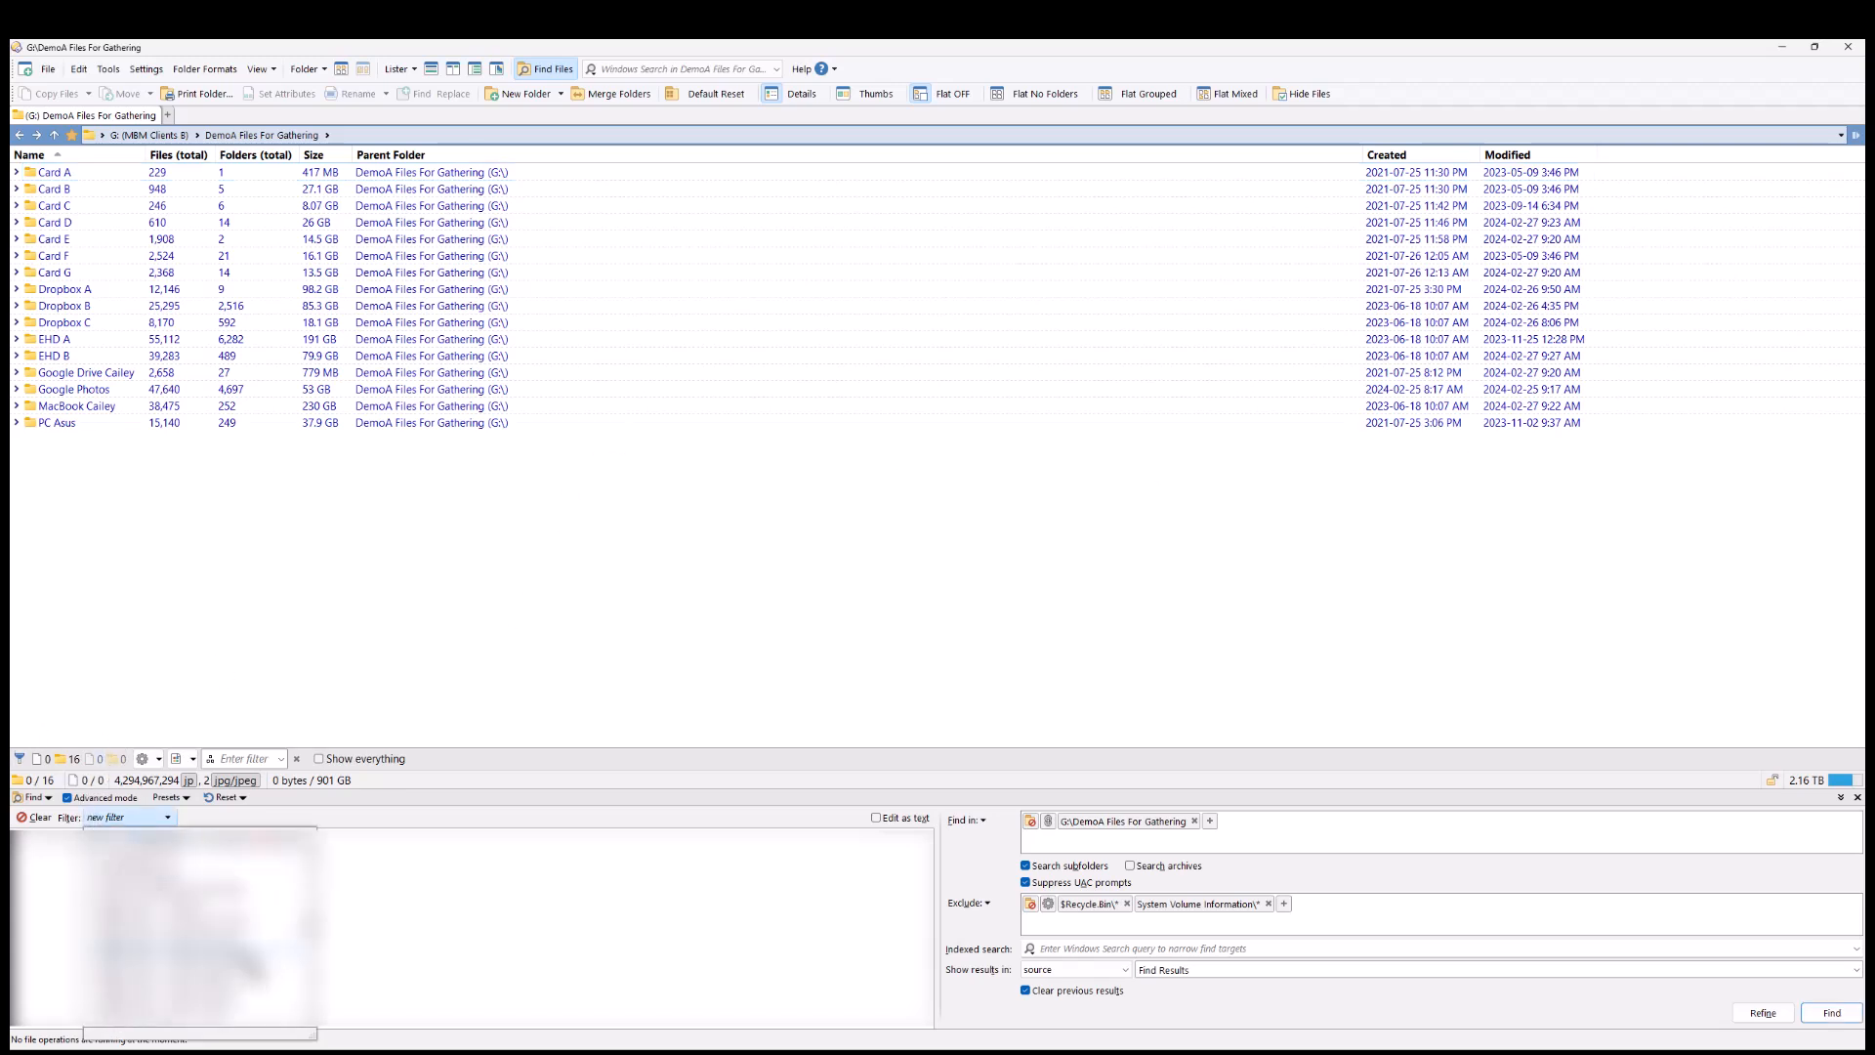
{"action": "left_click", "coordinate": [246, 951]}
{"action": "left_click", "coordinate": [1814, 1015]}
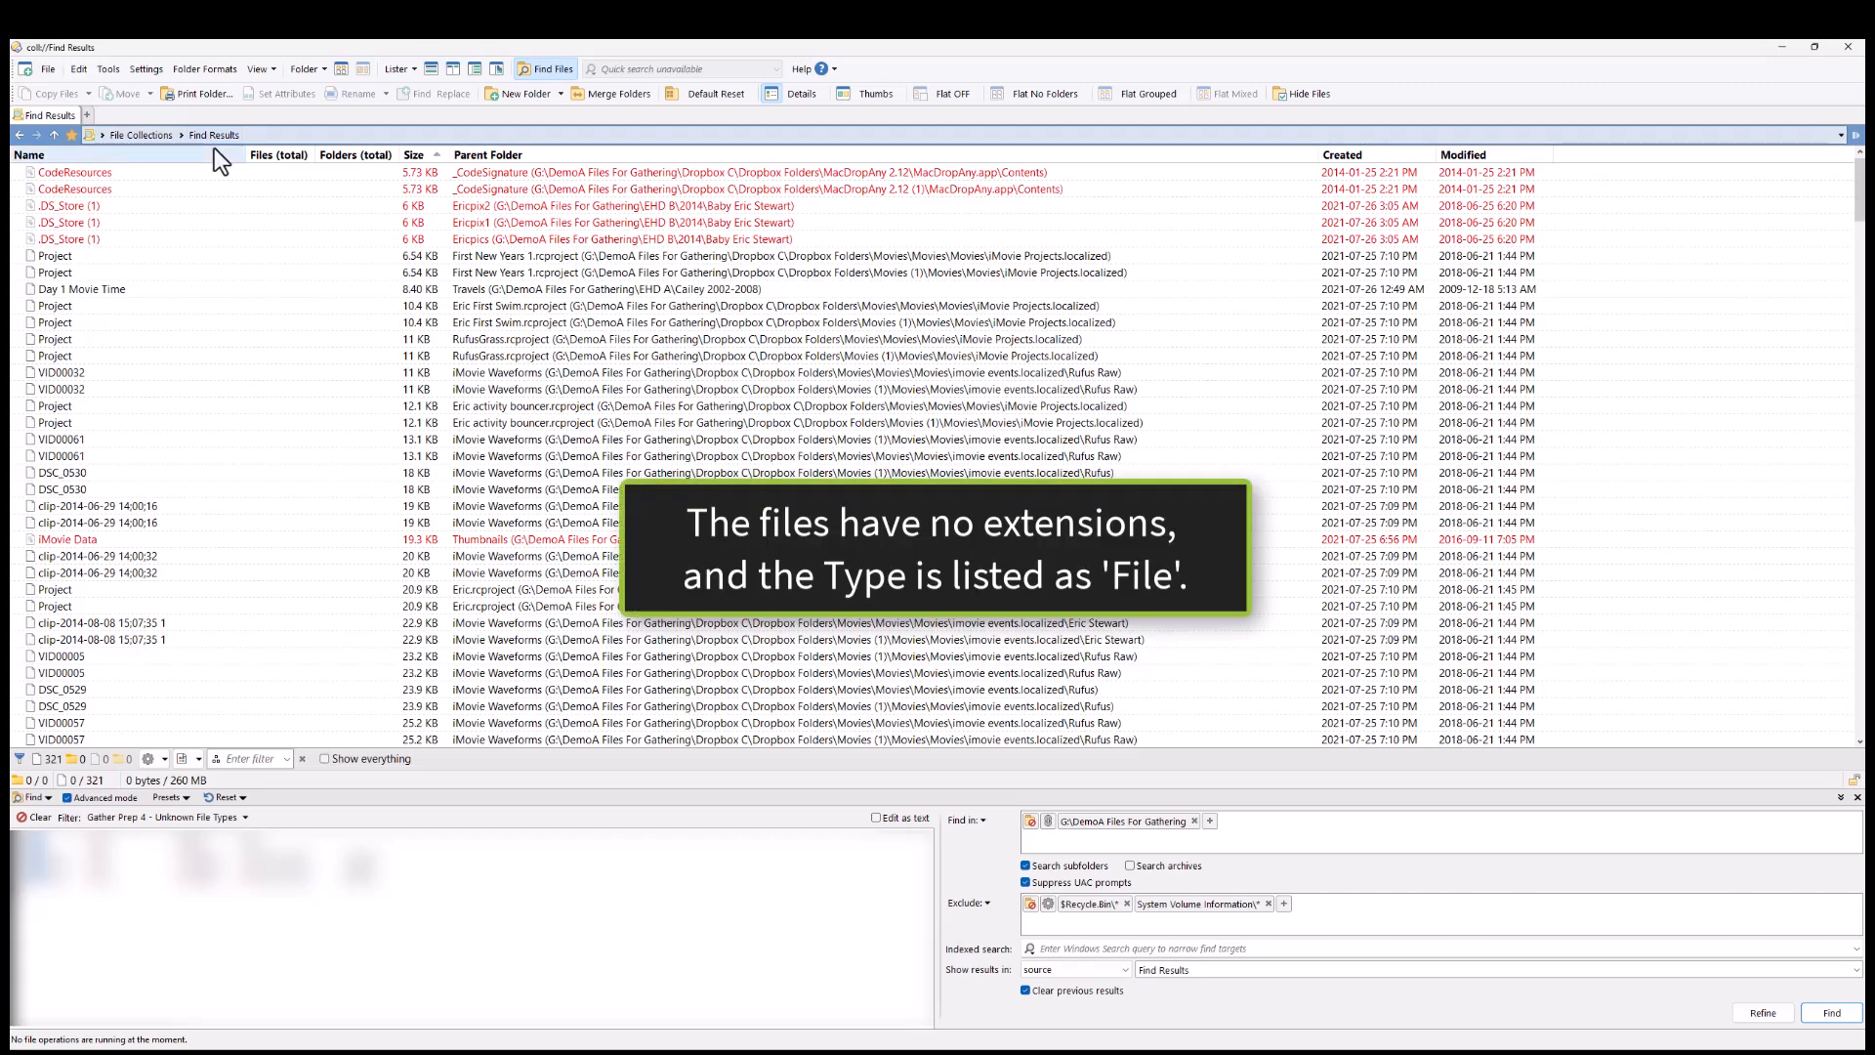
- Add the Type column to the search results and sort the files by it
{"action": "right_click", "coordinate": [214, 156]}
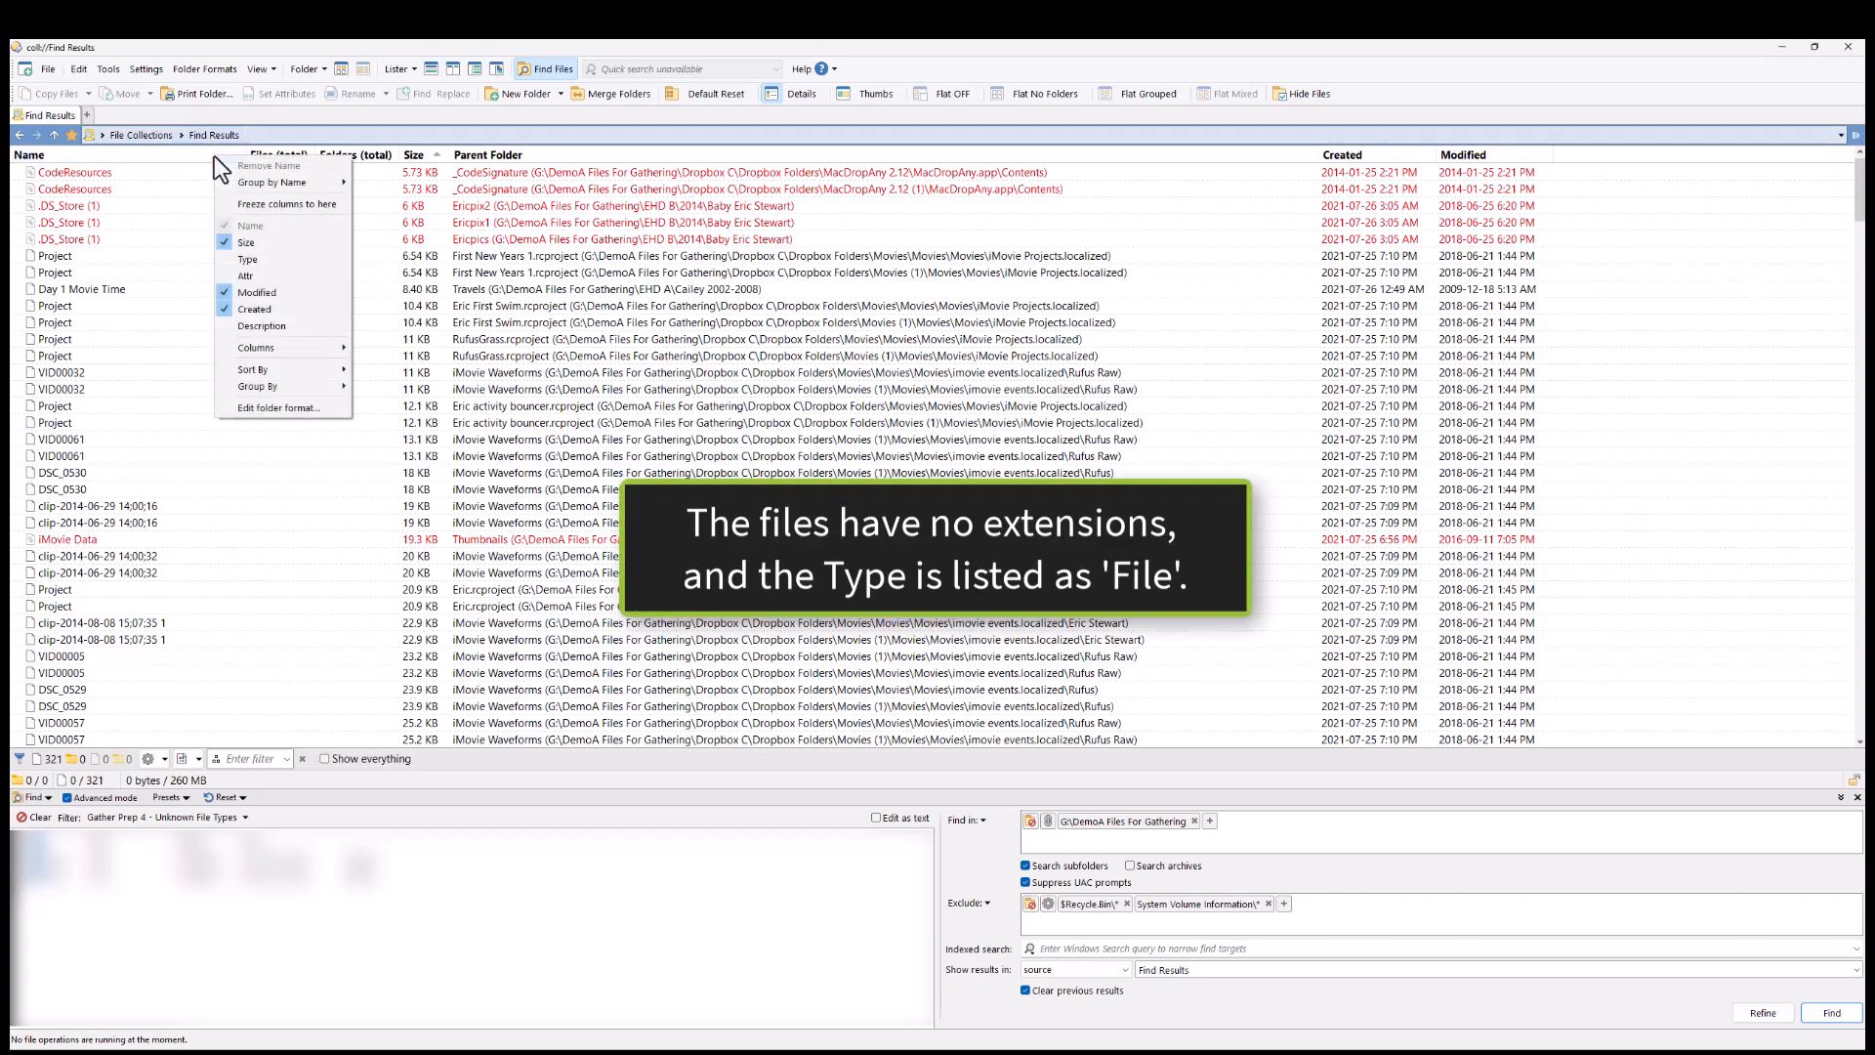
{"action": "left_click", "coordinate": [235, 260]}
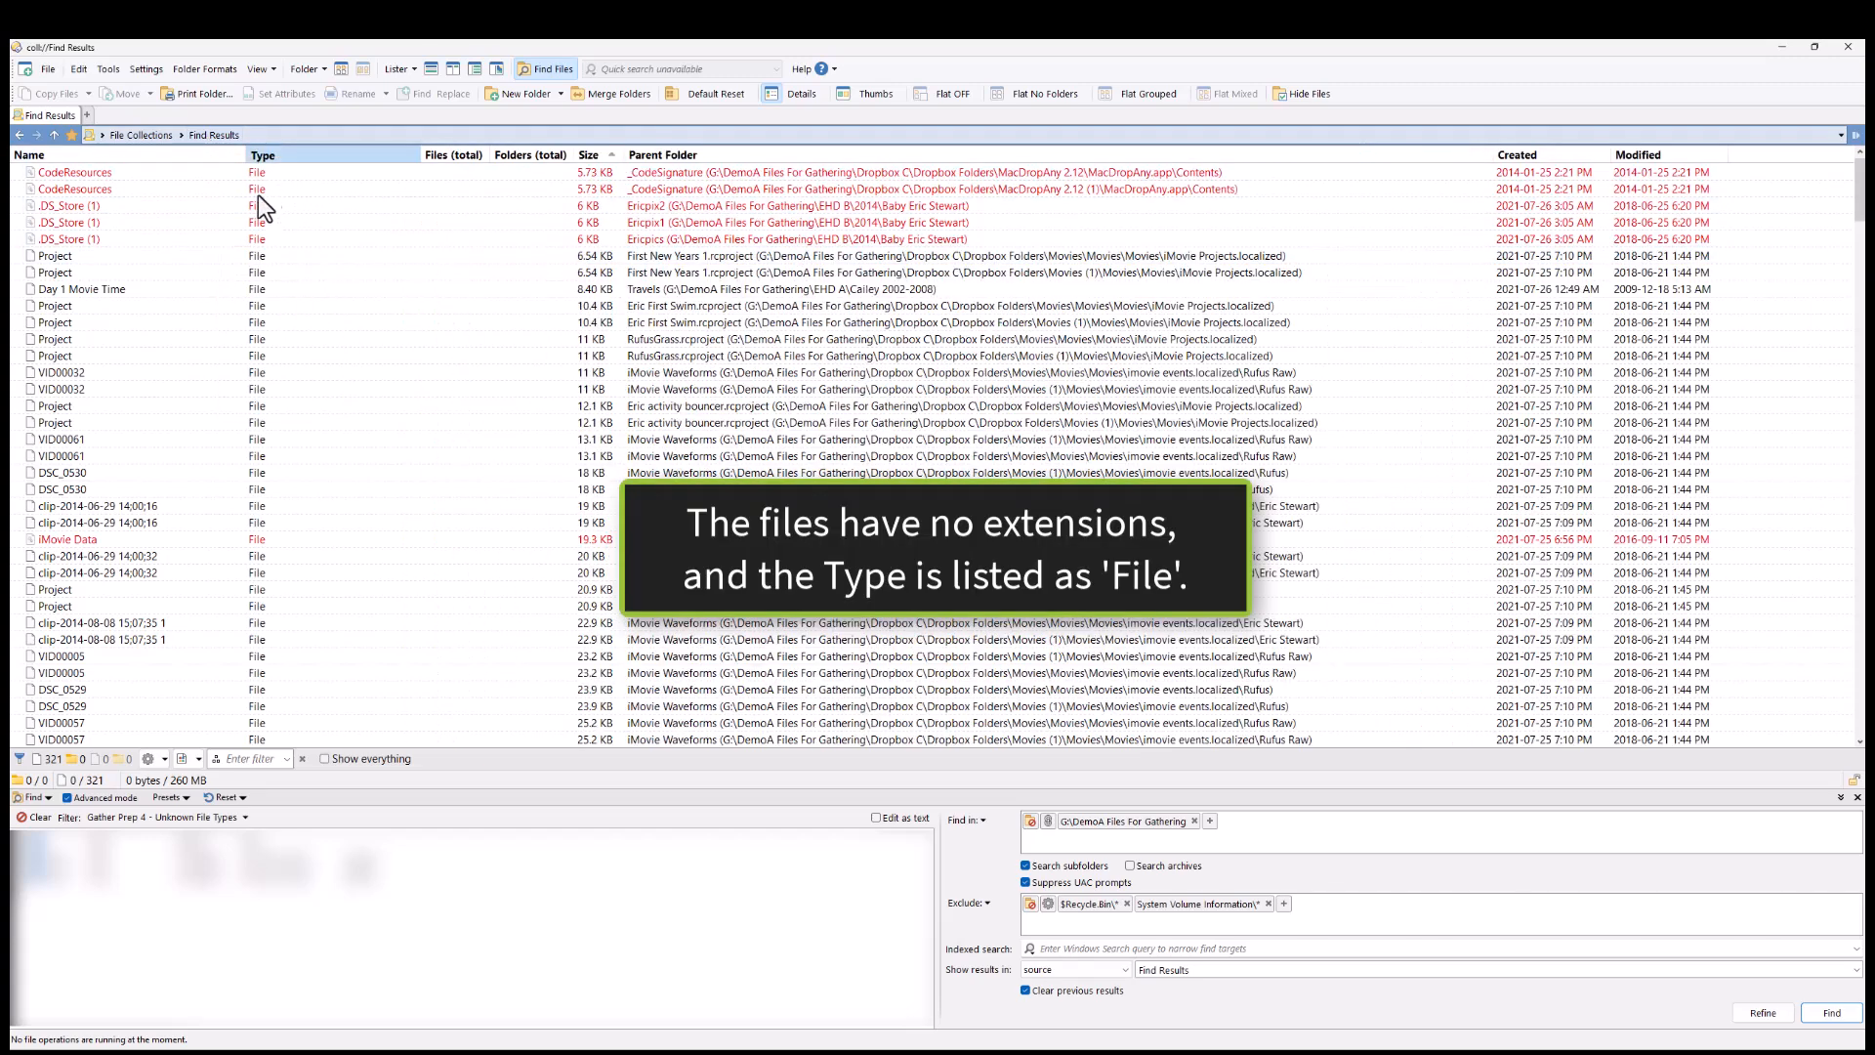
{"action": "left_click", "coordinate": [264, 155]}
{"action": "left_click", "coordinate": [274, 156]}
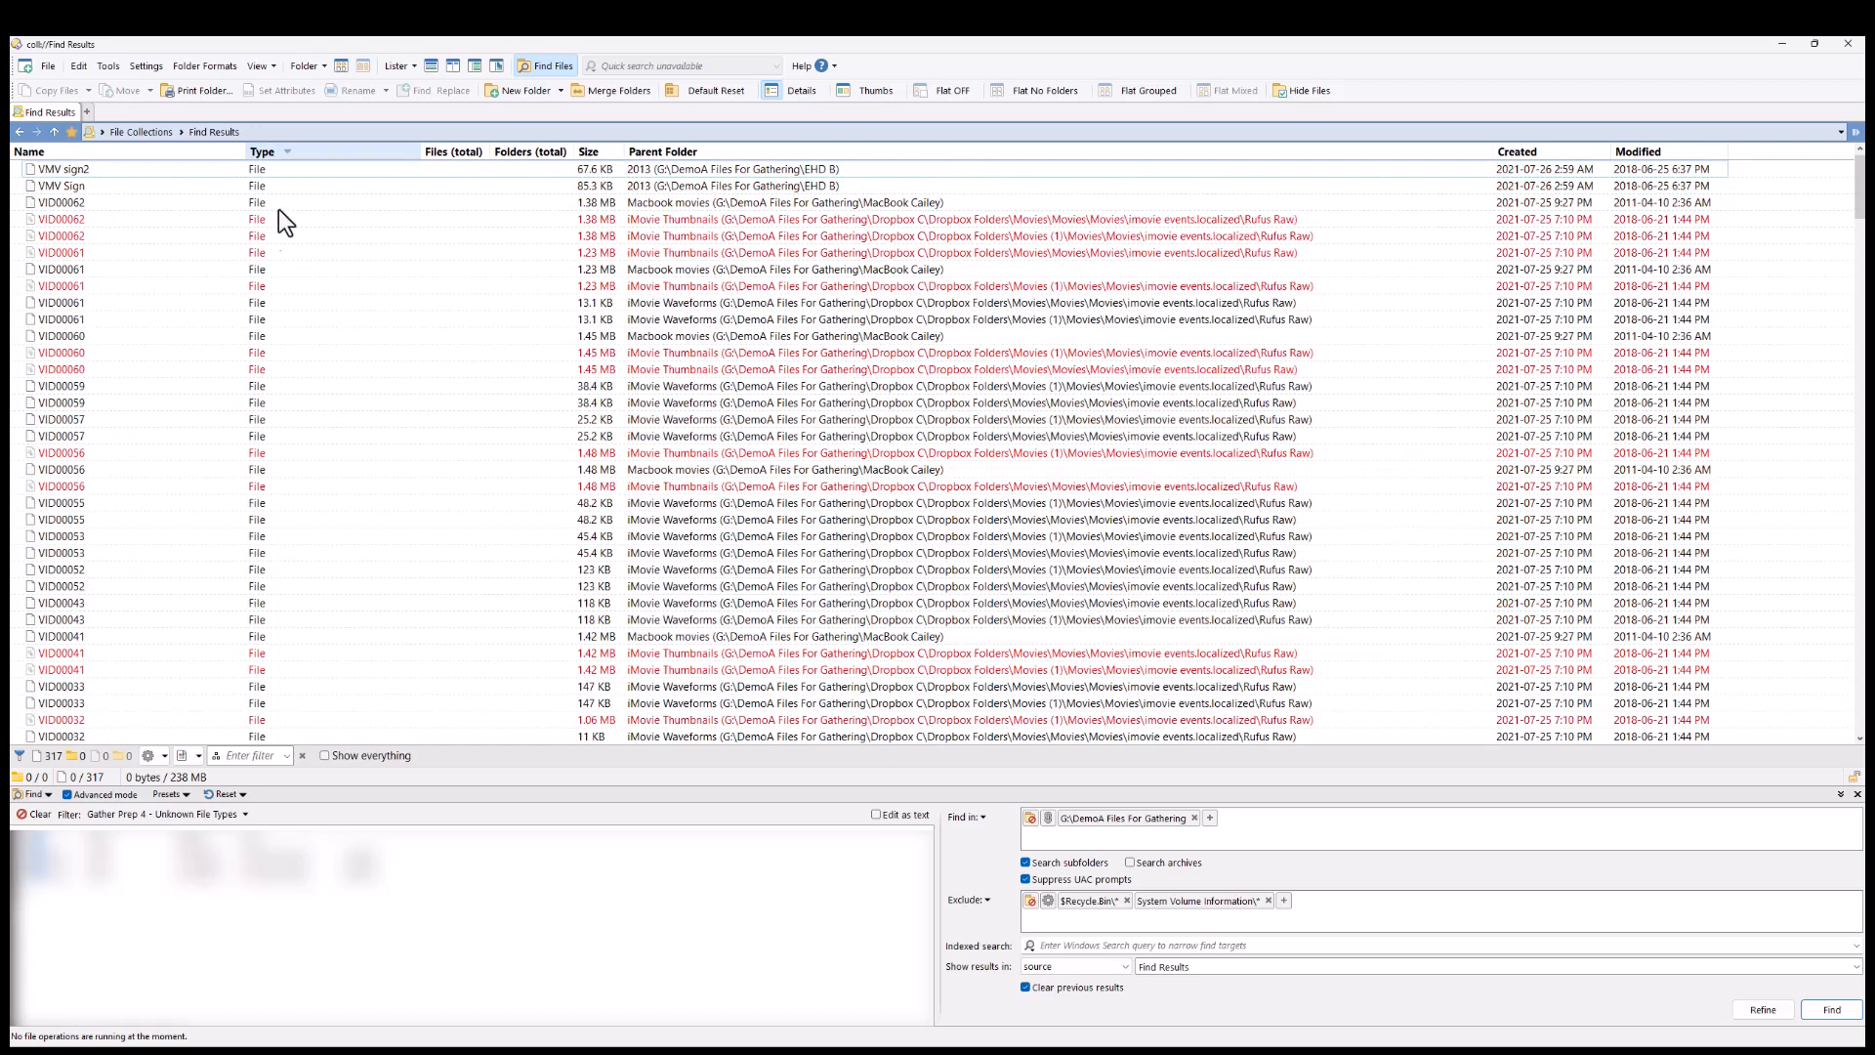
- Select all found files without extensions and run Correct File Extensions on them
{"action": "key", "text": "ctrl+a"}
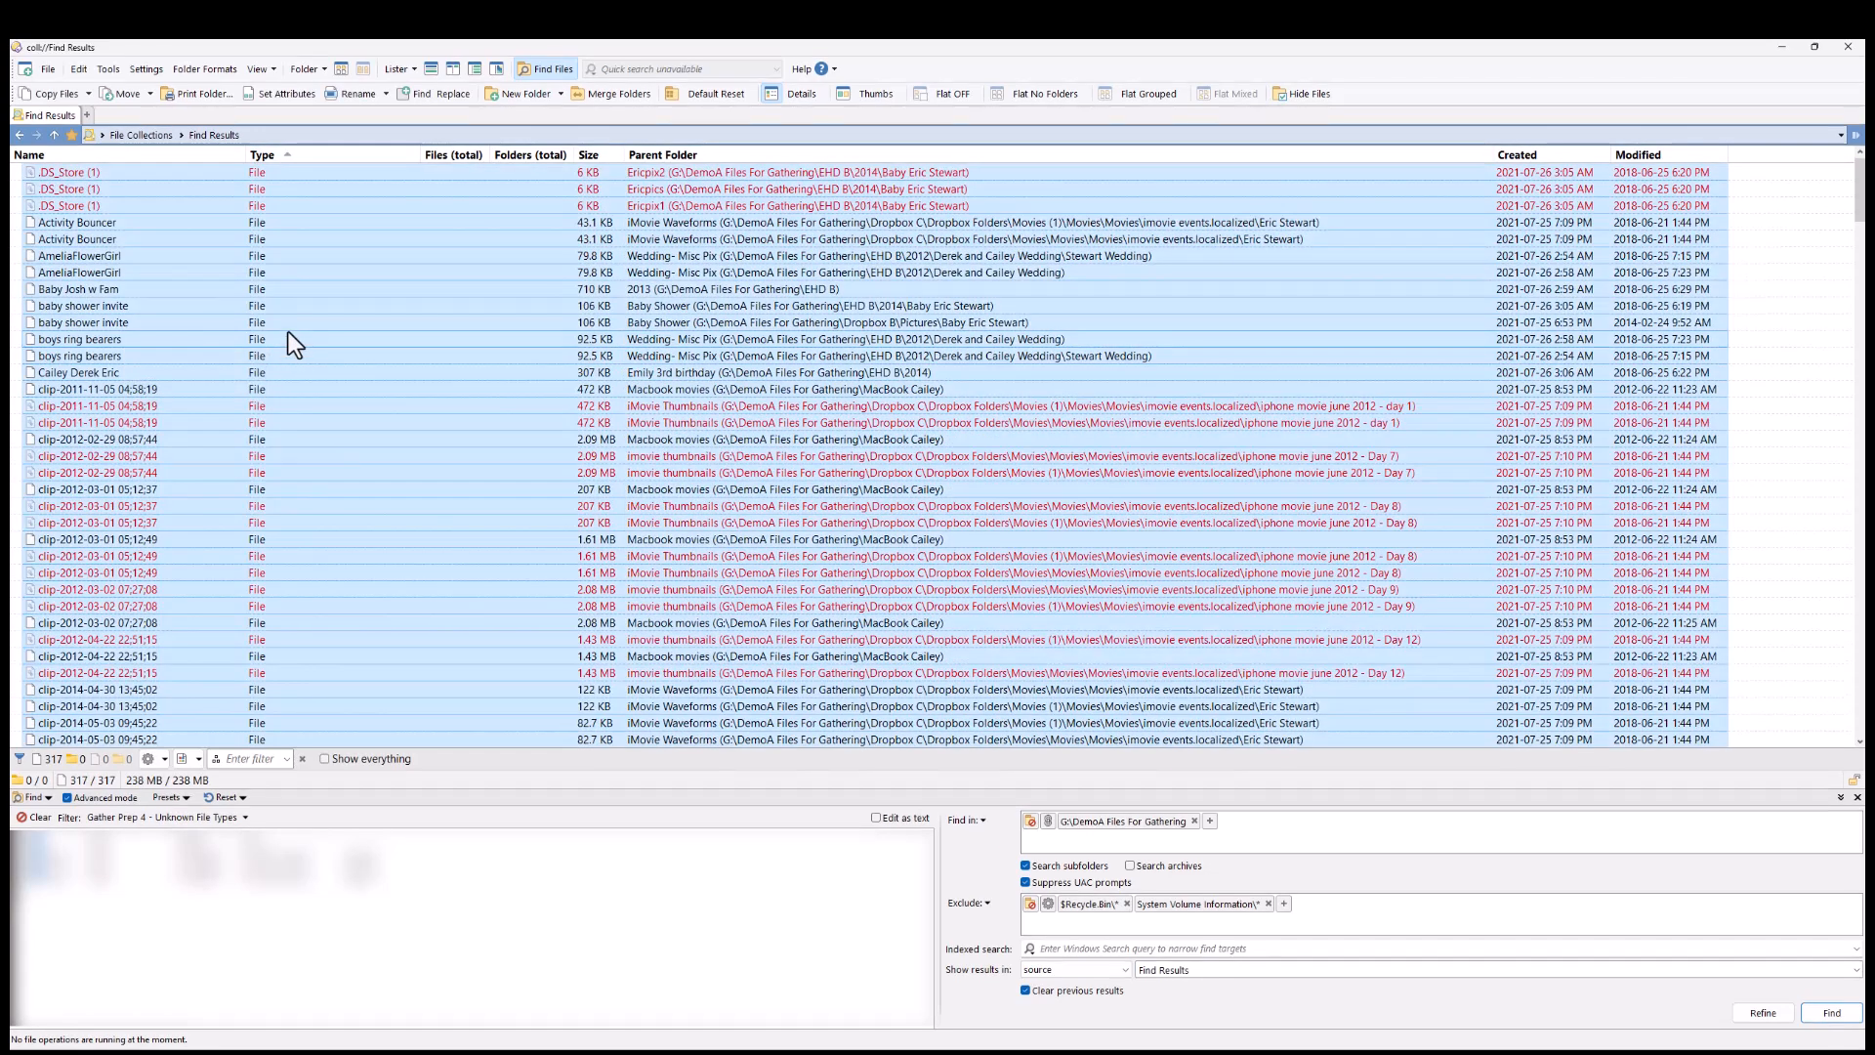
{"action": "left_click", "coordinate": [78, 68]}
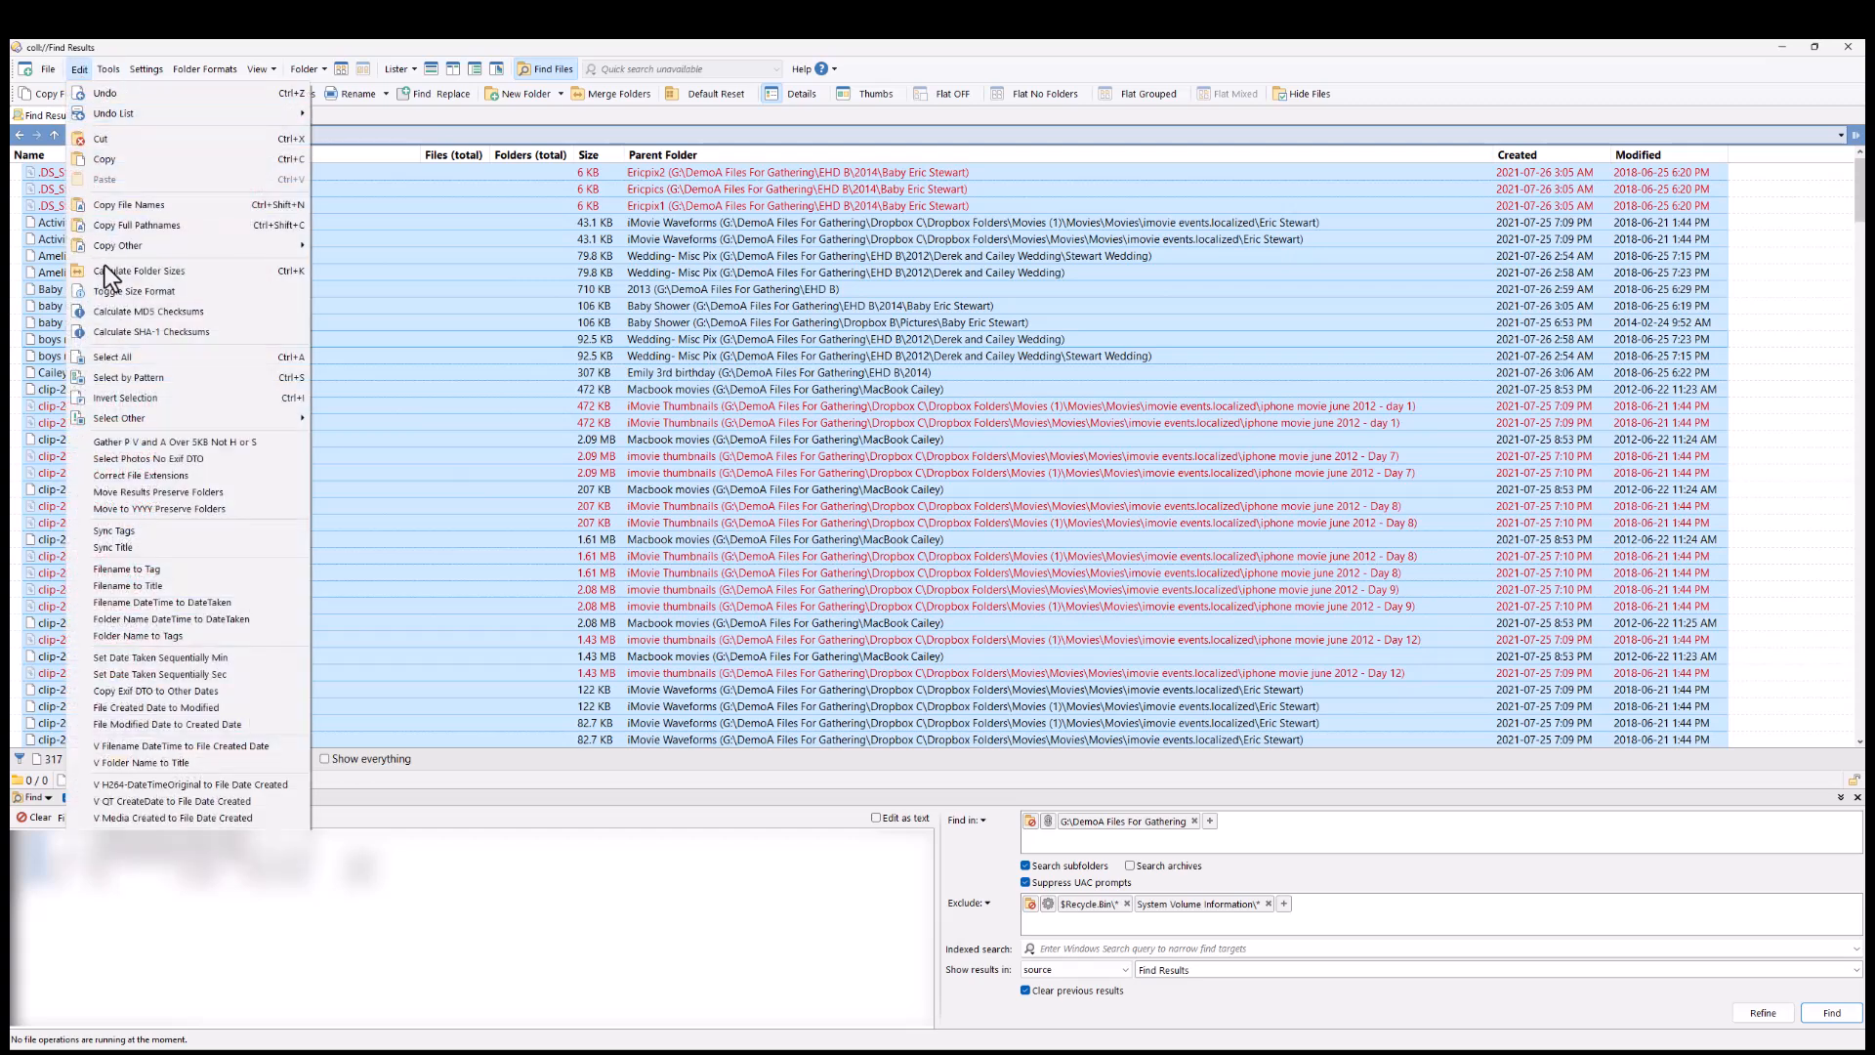
{"action": "left_click", "coordinate": [125, 477]}
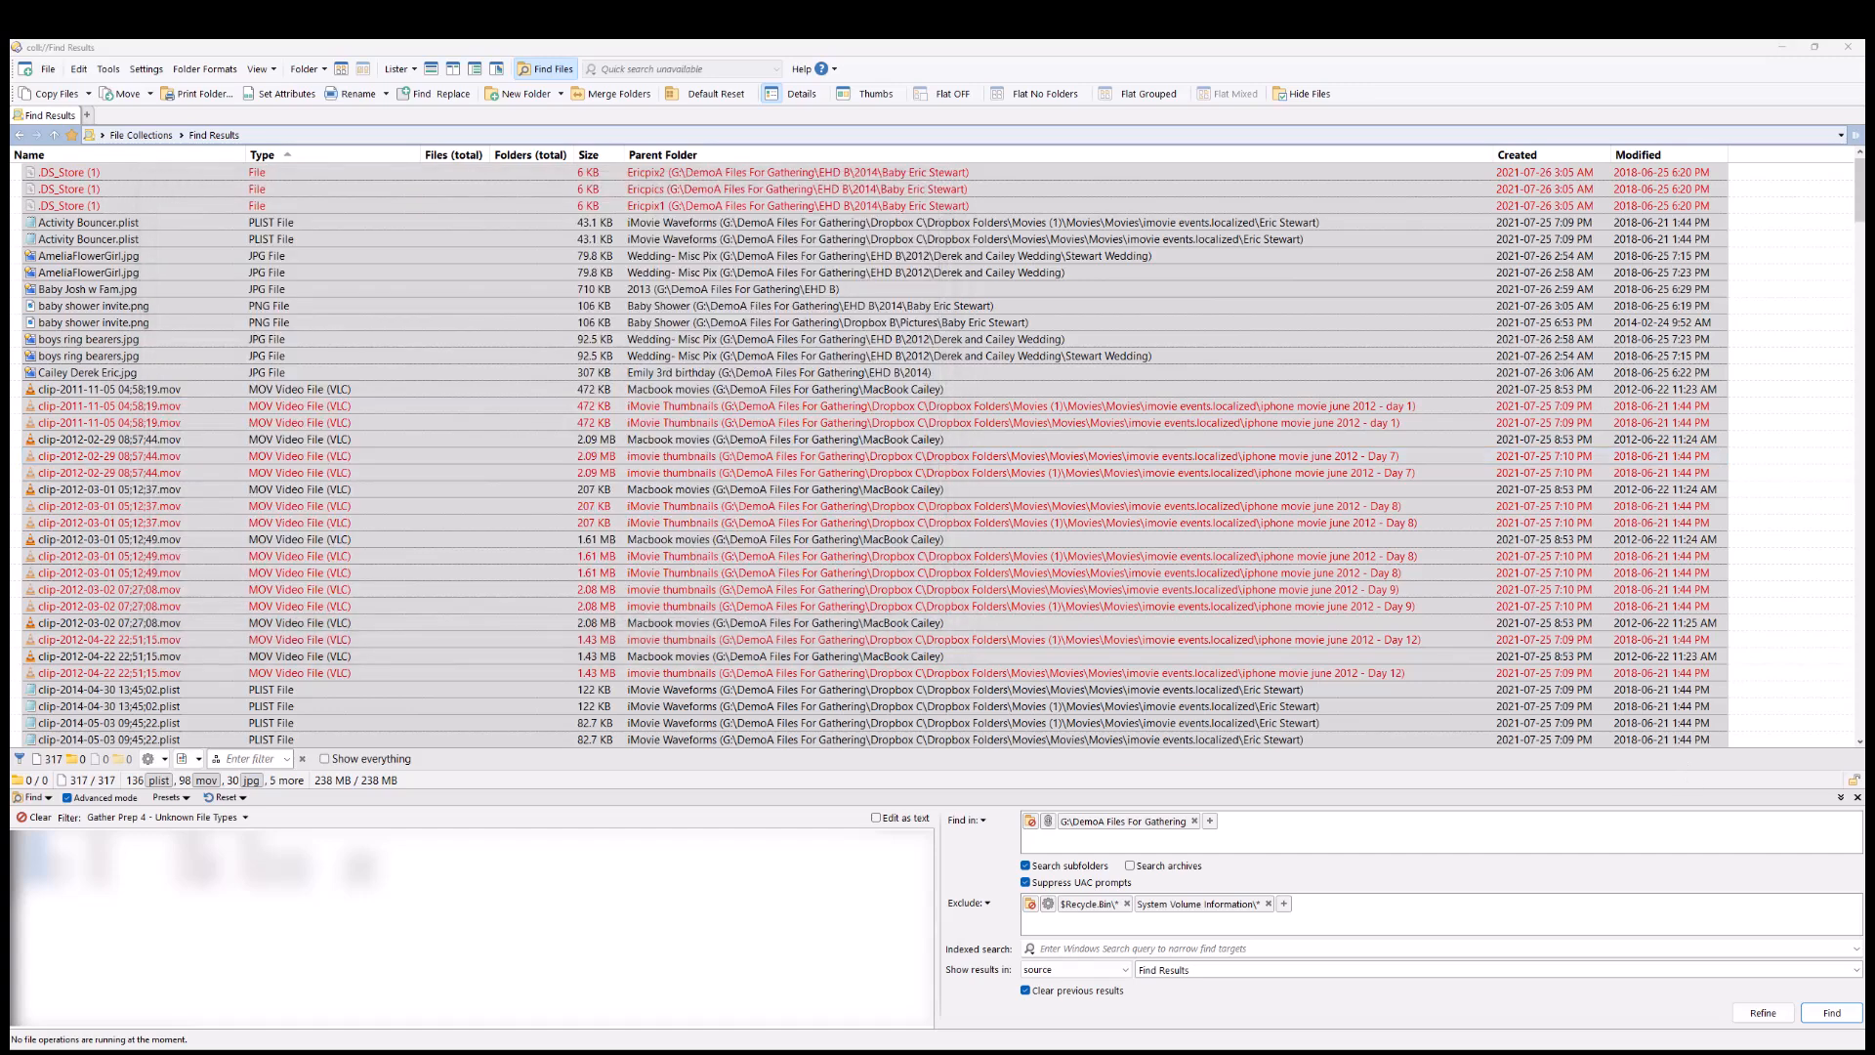
- Return to the DemoA Files For Gathering folder in Flat No Folders view and permanently delete its zip file
{"action": "left_click", "coordinate": [19, 134]}
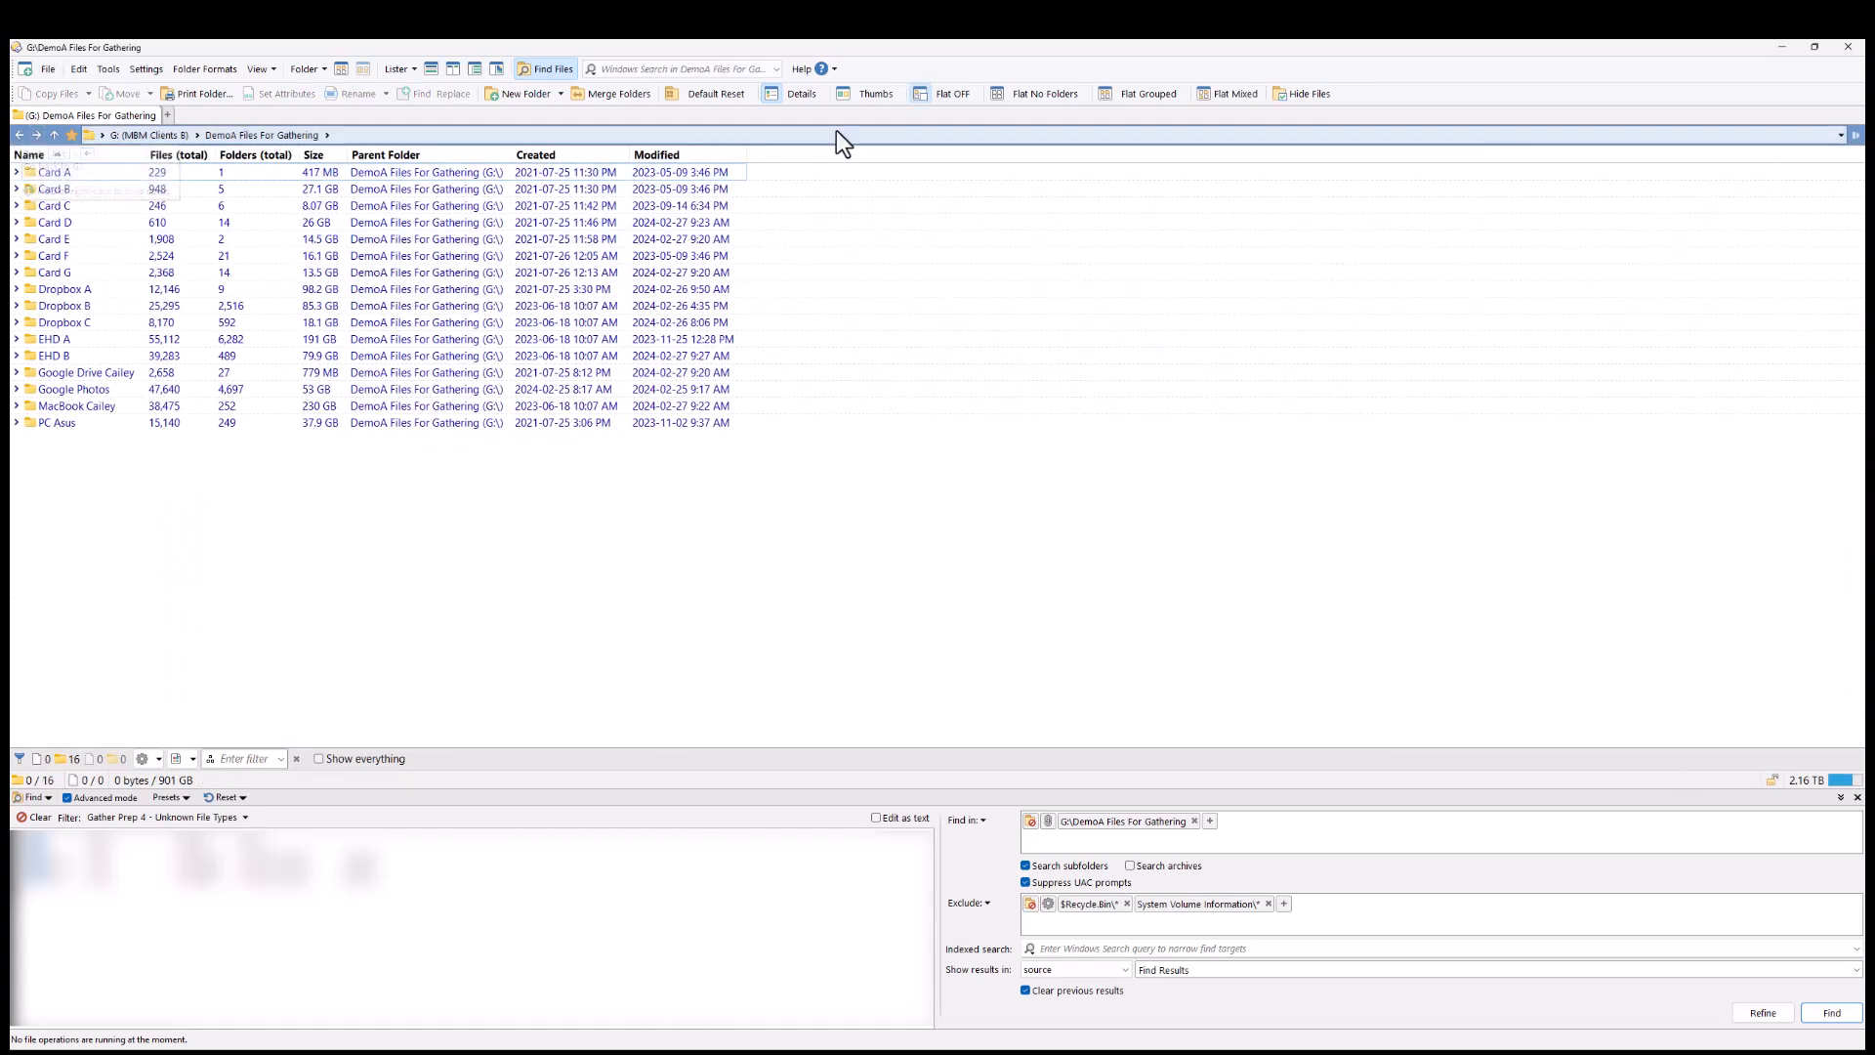
{"action": "left_click", "coordinate": [998, 91]}
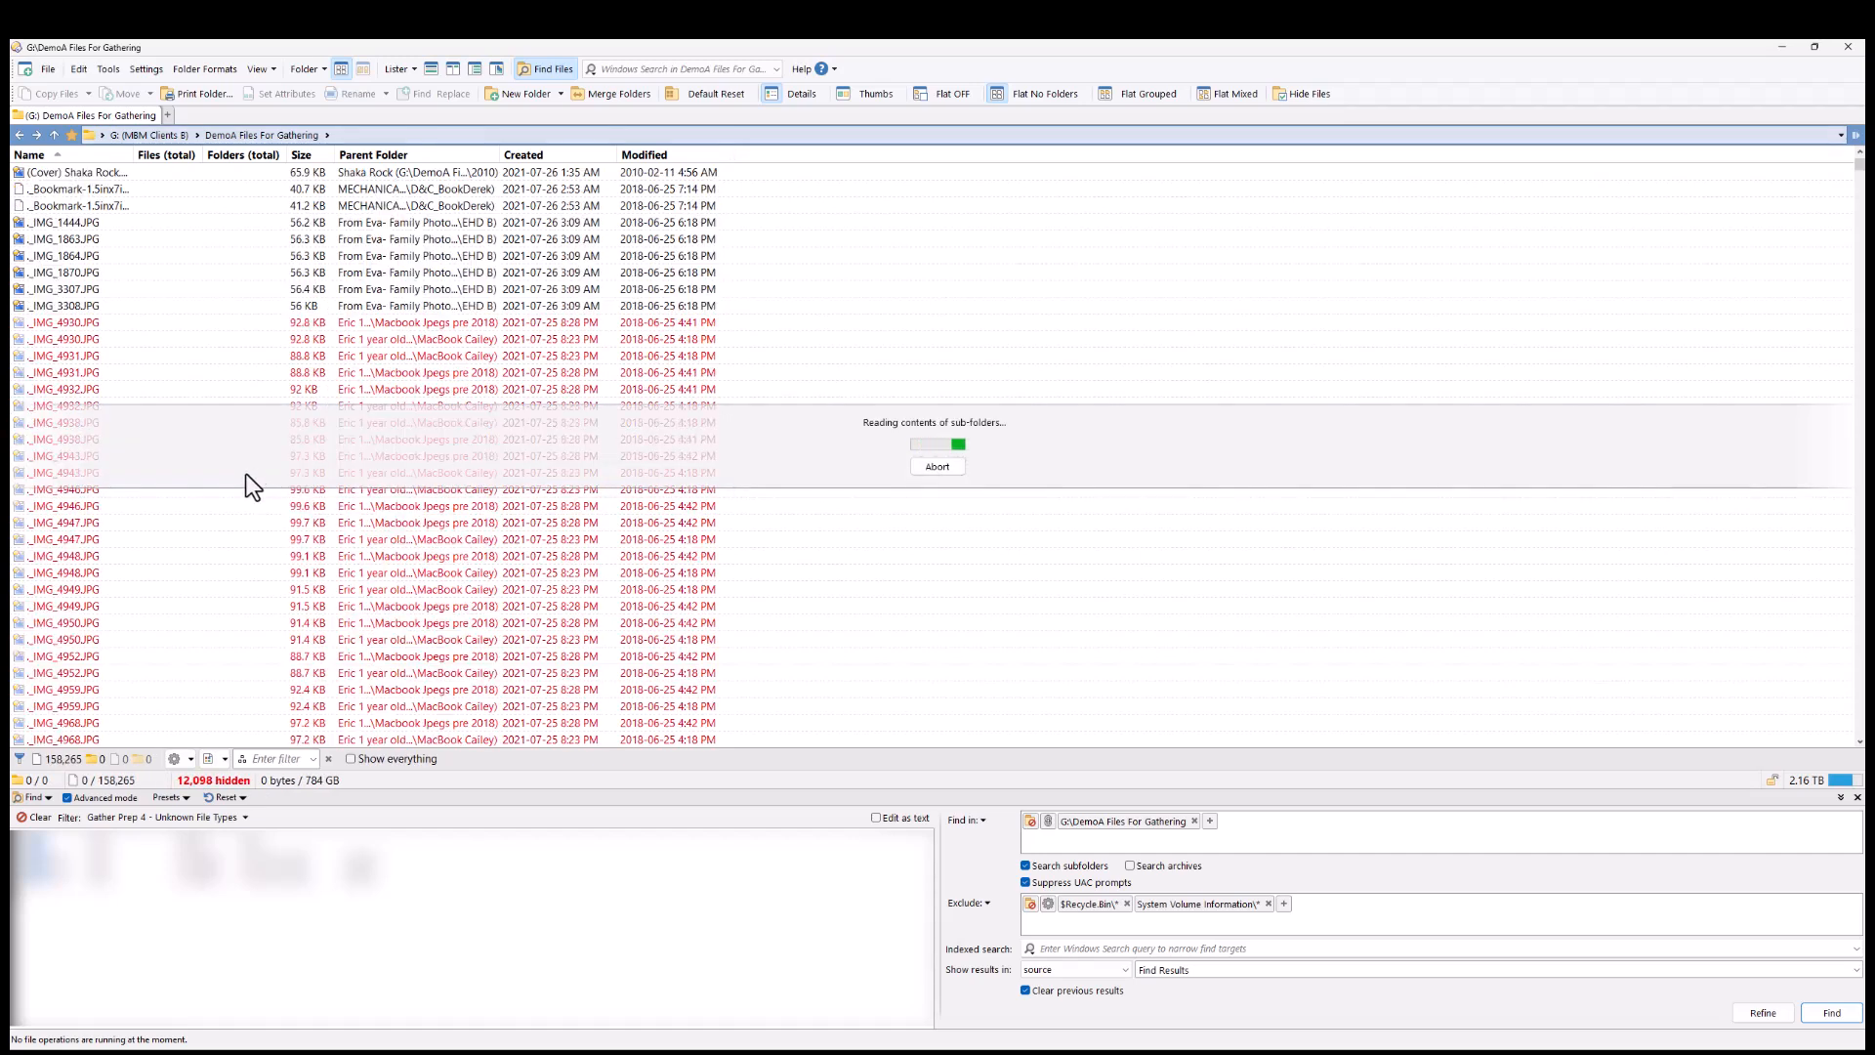
{"action": "left_click", "coordinate": [223, 759]}
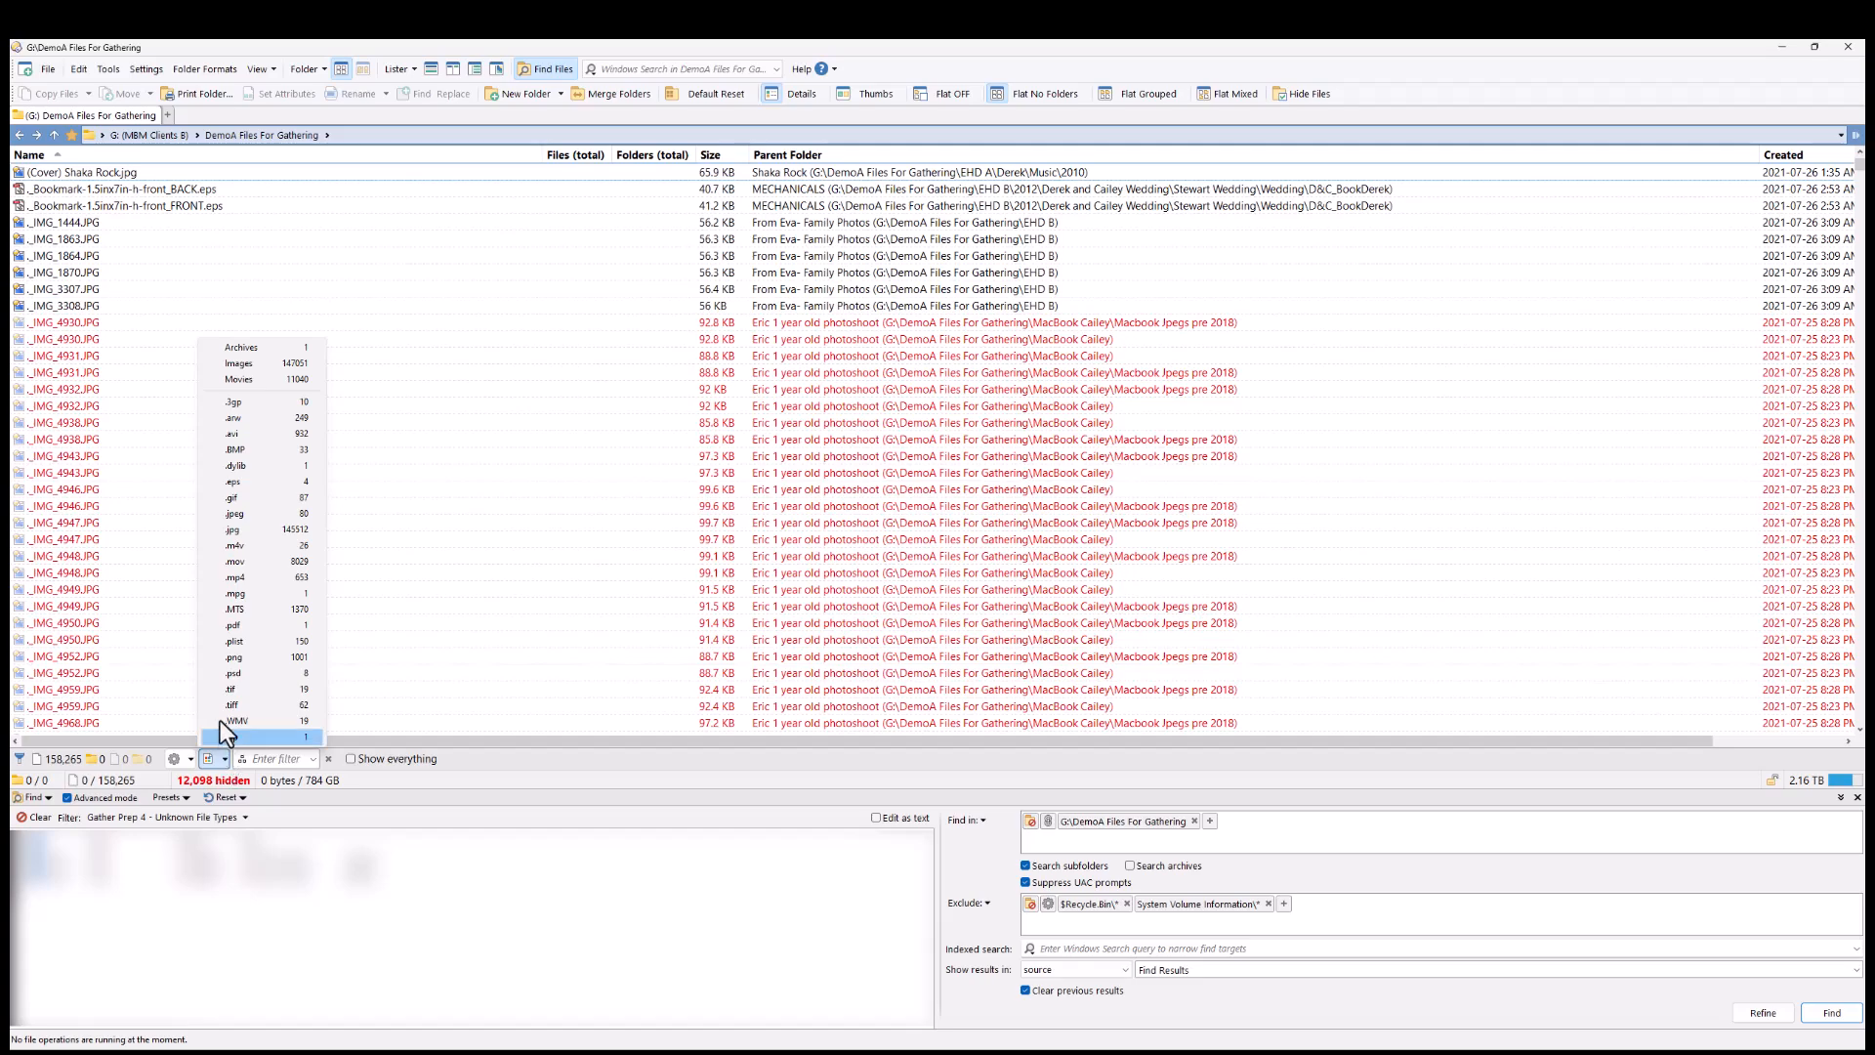
{"action": "left_click", "coordinate": [220, 735]}
{"action": "left_click", "coordinate": [82, 185]}
{"action": "key", "text": "Delete"}
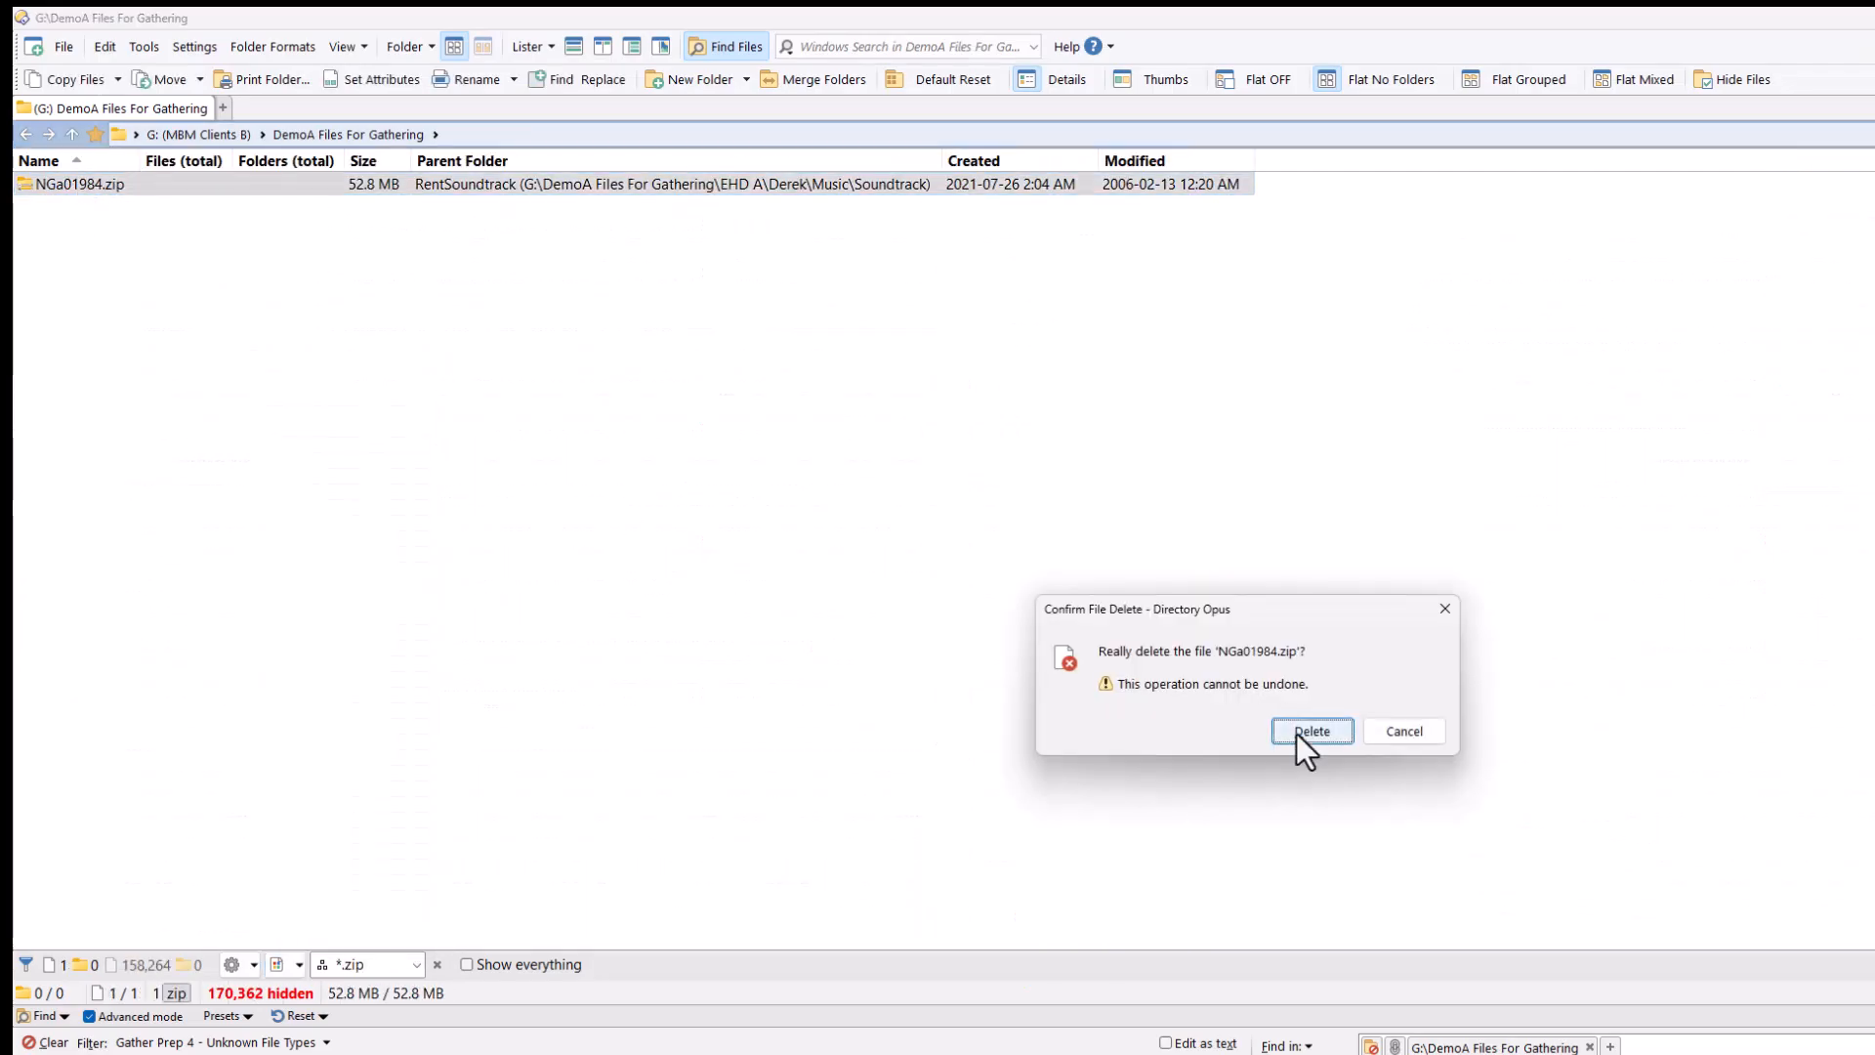
{"action": "left_click", "coordinate": [1311, 731]}
- Filter the list to plist files and permanently delete them all
{"action": "left_click", "coordinate": [293, 962]}
{"action": "left_click", "coordinate": [289, 832]}
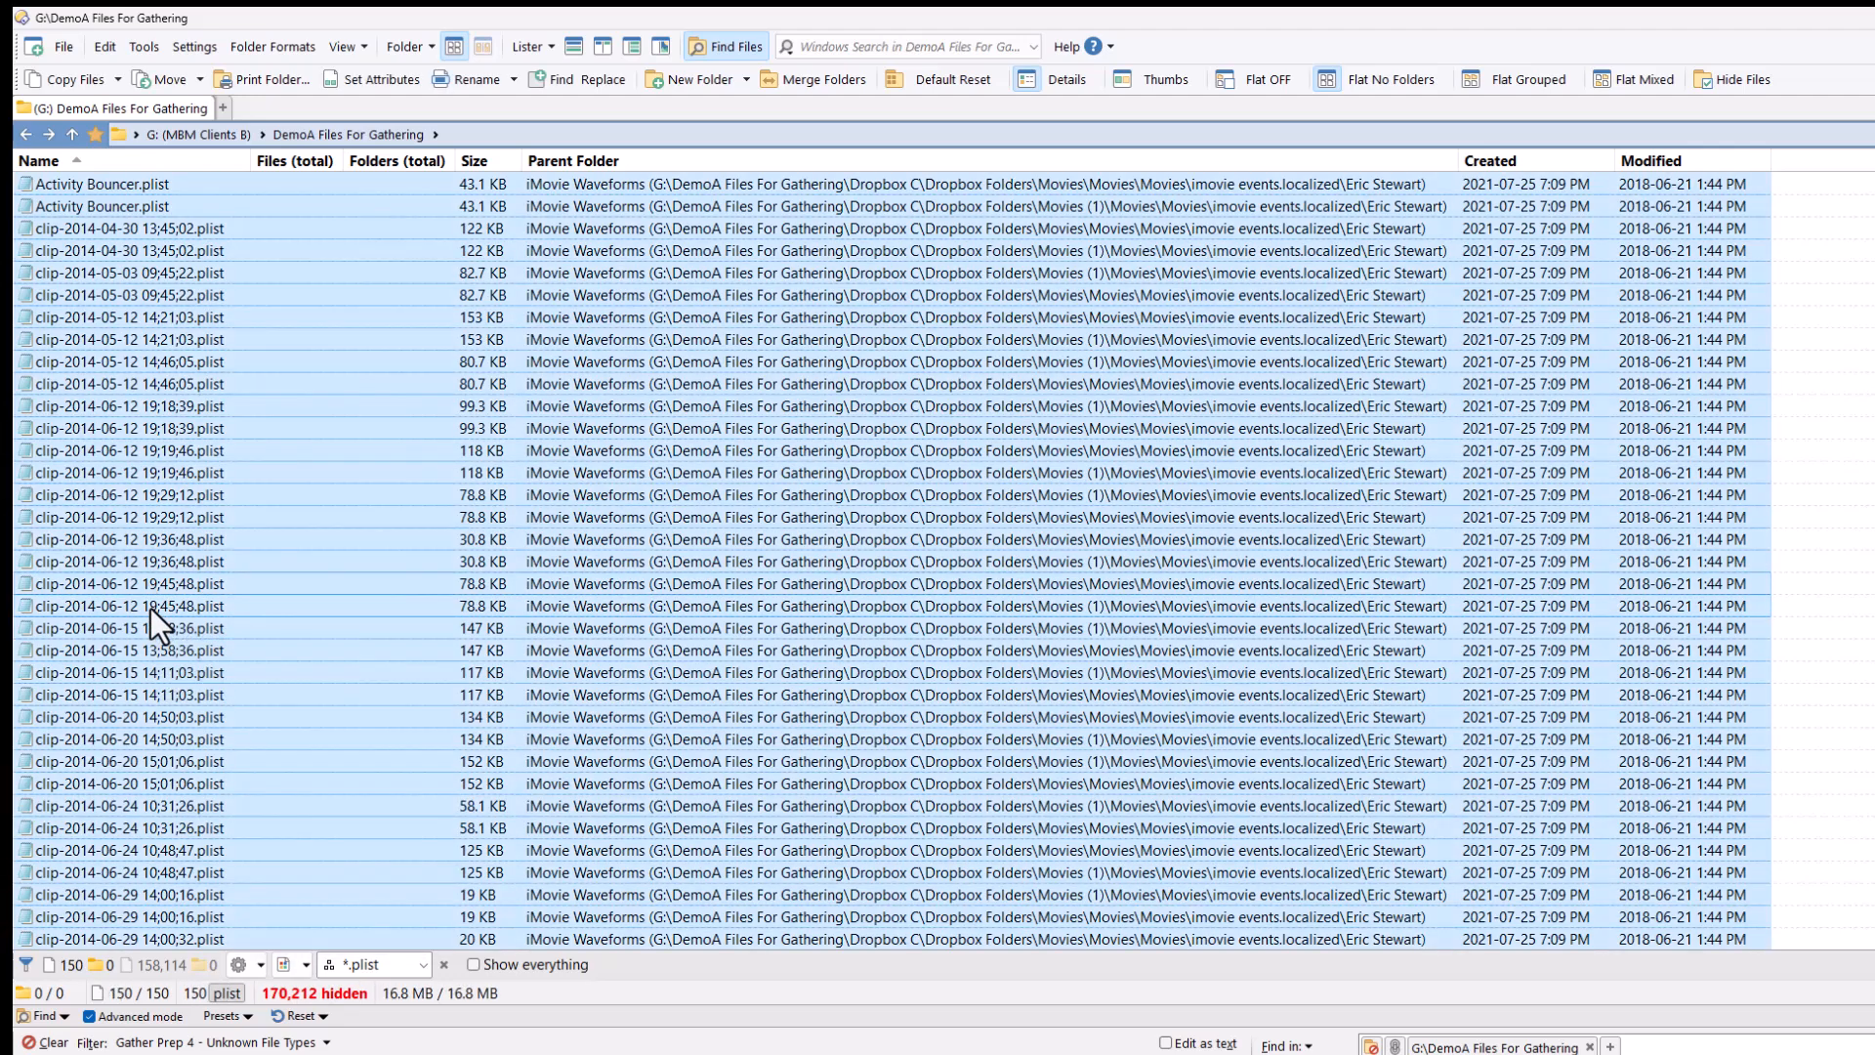
{"action": "key", "text": "Delete"}
{"action": "left_click", "coordinate": [1297, 730]}
- Filter the list to dylib files, permanently delete the match and check the remaining file types
{"action": "left_click", "coordinate": [283, 964]}
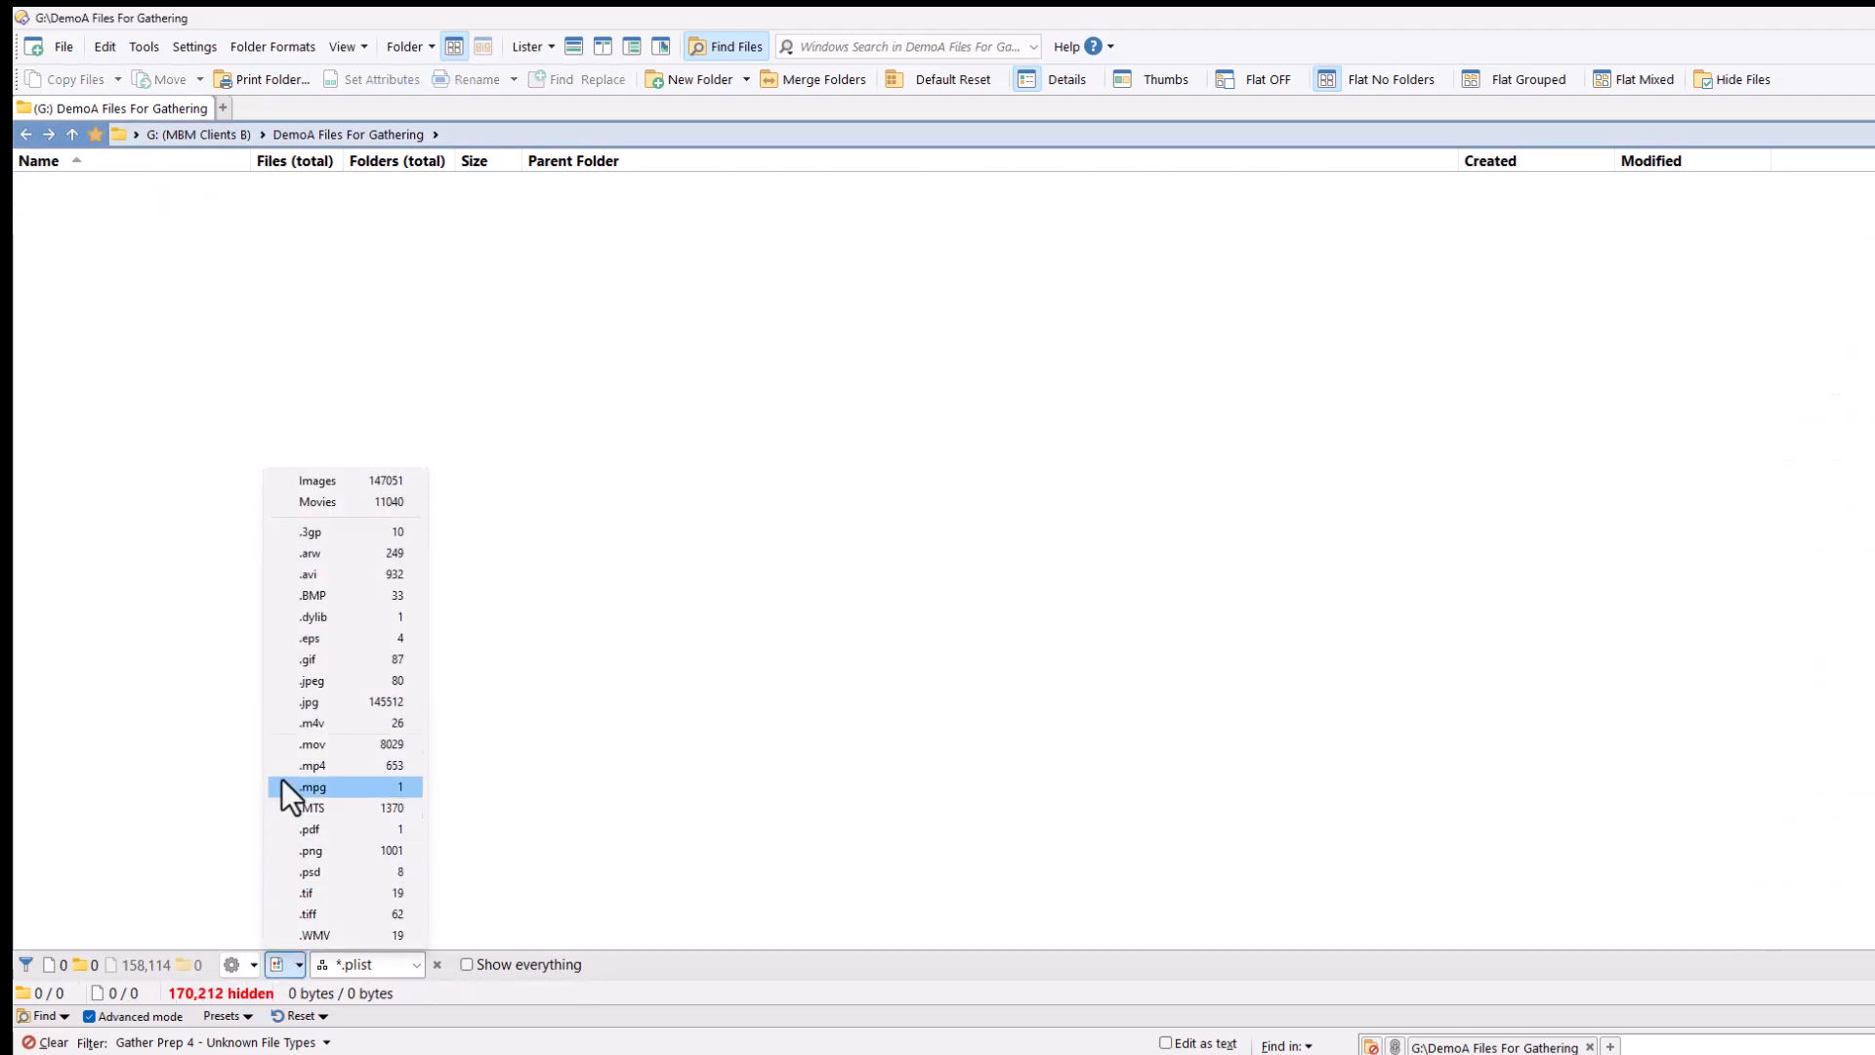
{"action": "left_click", "coordinate": [291, 617]}
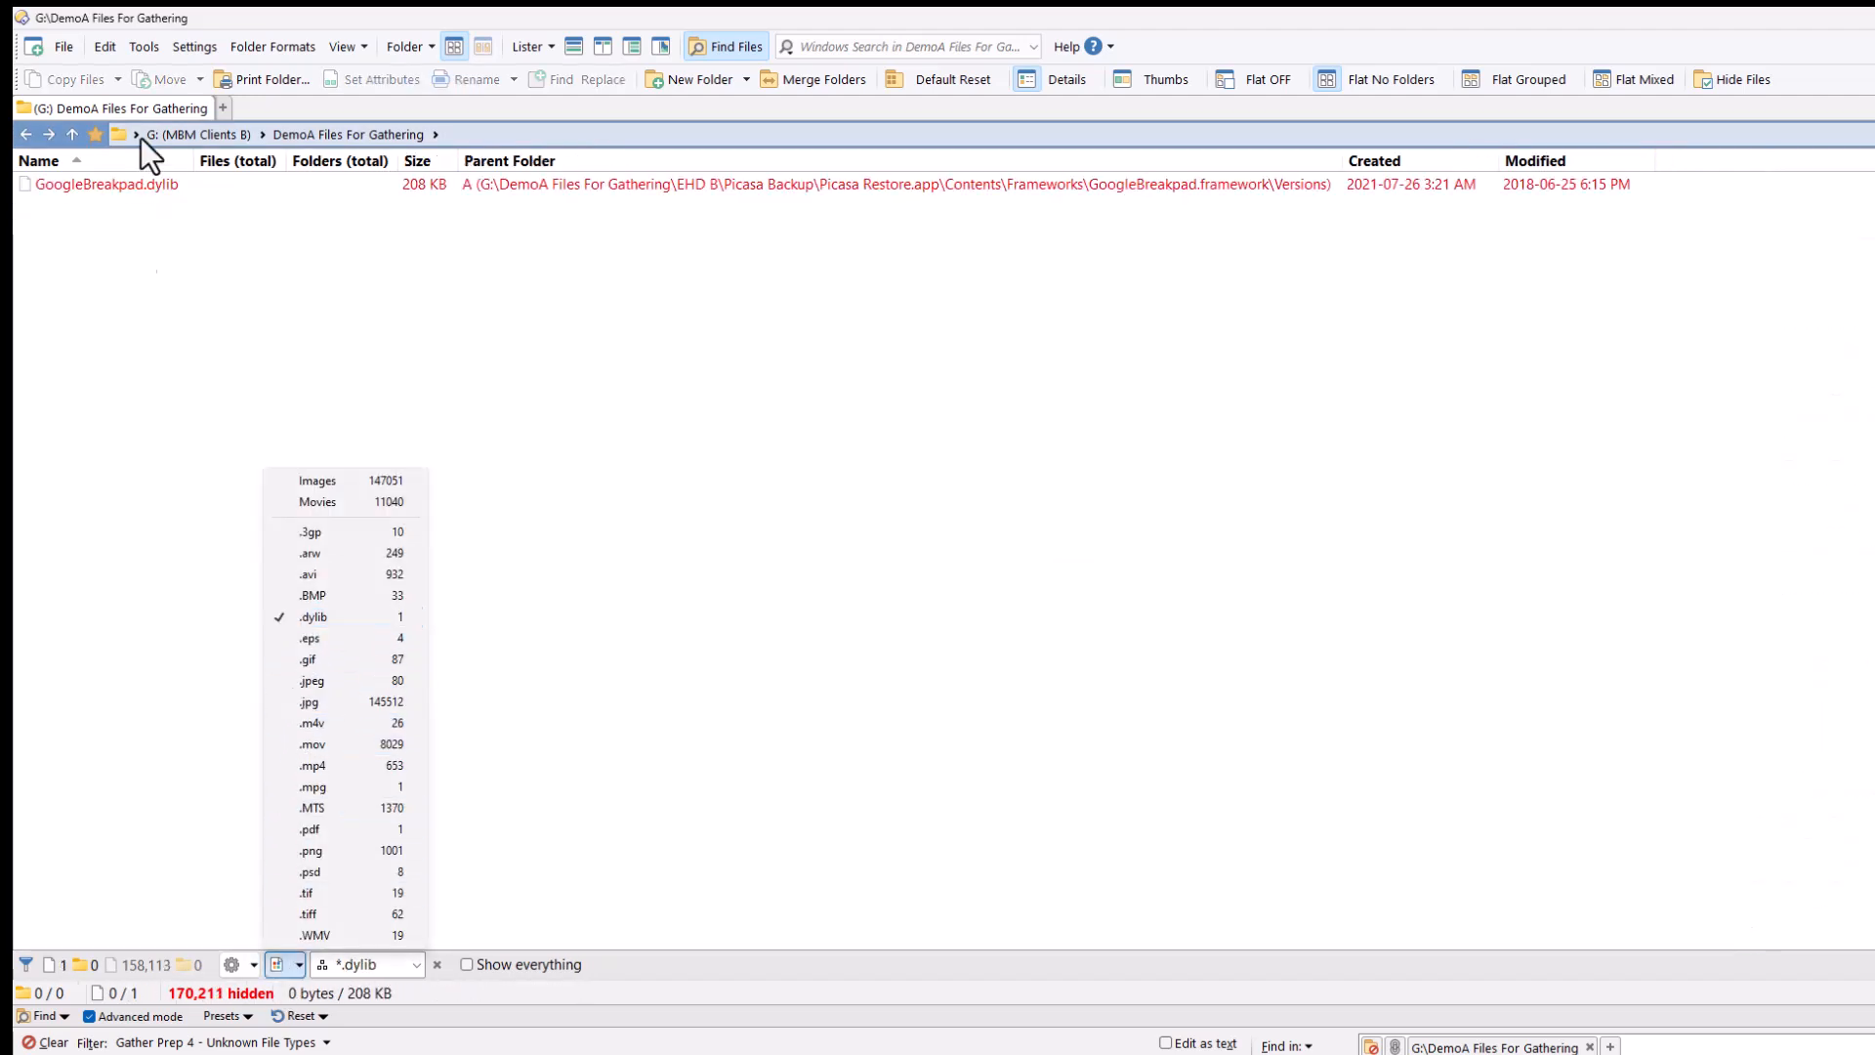
{"action": "left_click", "coordinate": [119, 188]}
{"action": "key", "text": "Delete"}
{"action": "key", "text": "Return"}
{"action": "left_click", "coordinate": [222, 759]}
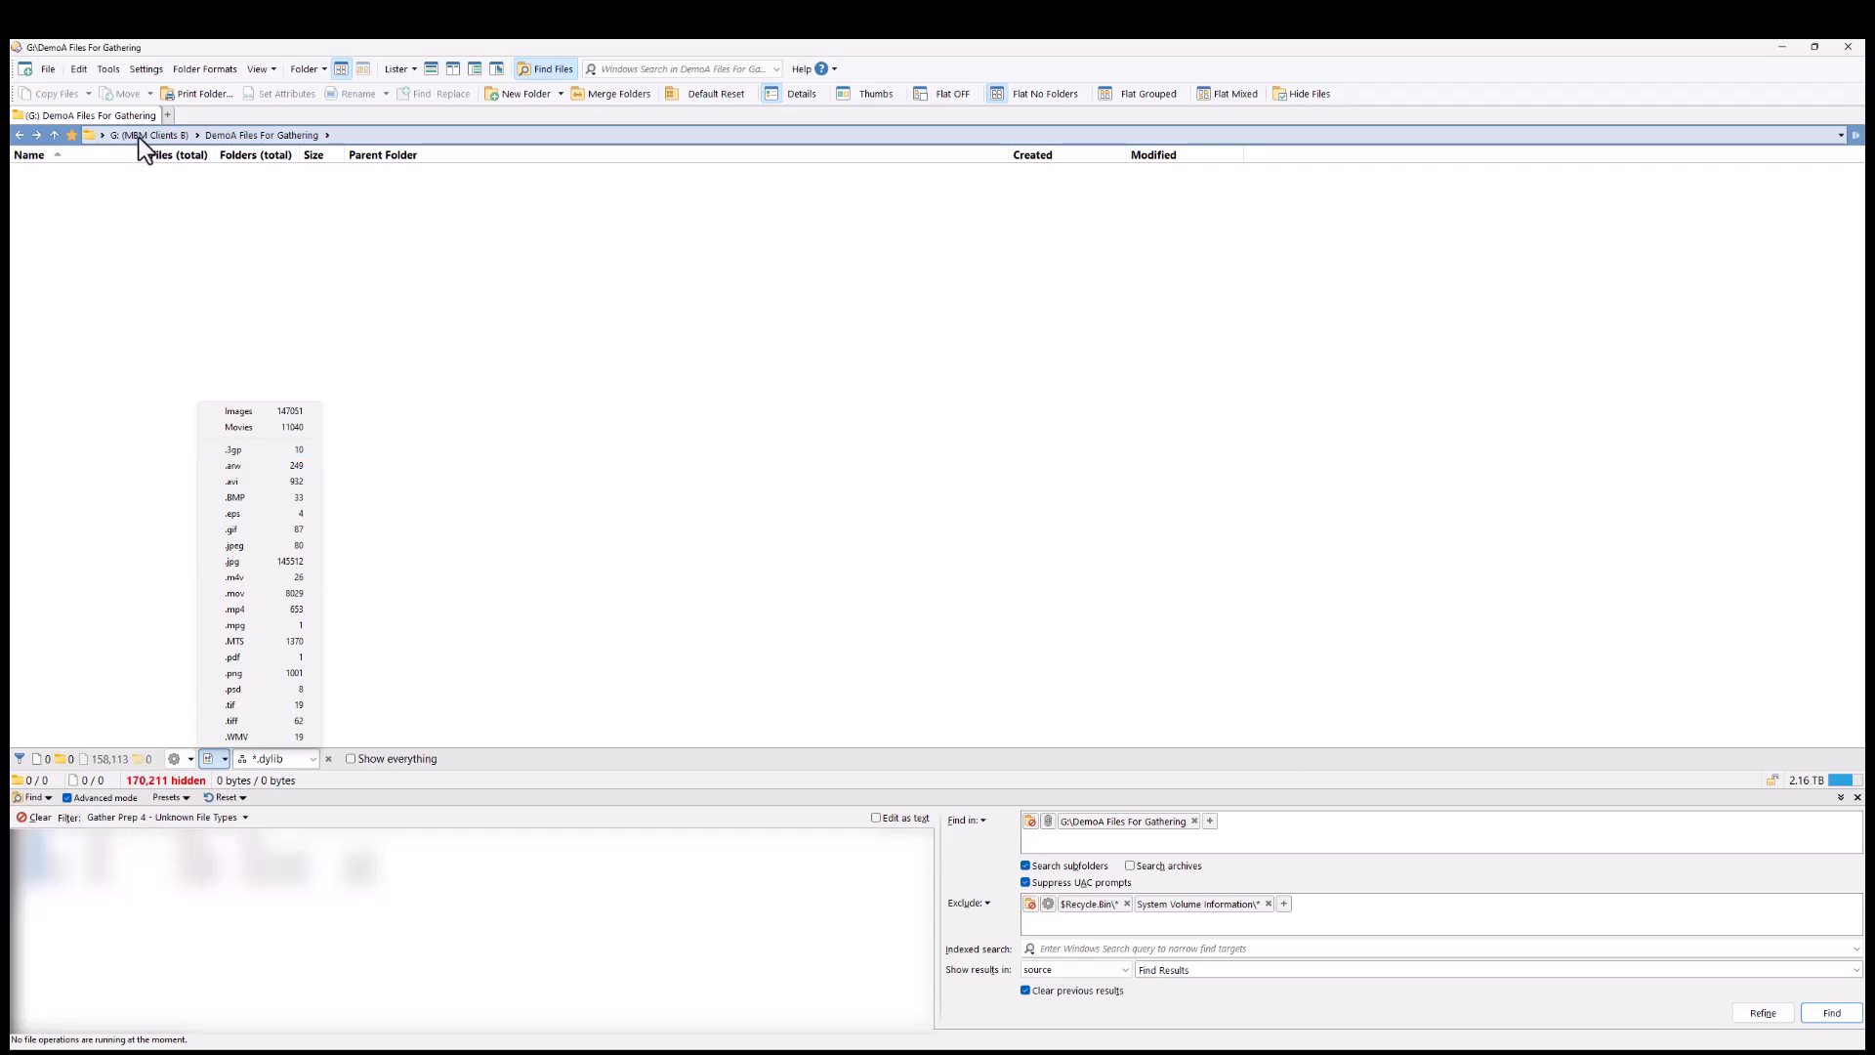
{"action": "left_click", "coordinate": [159, 544]}
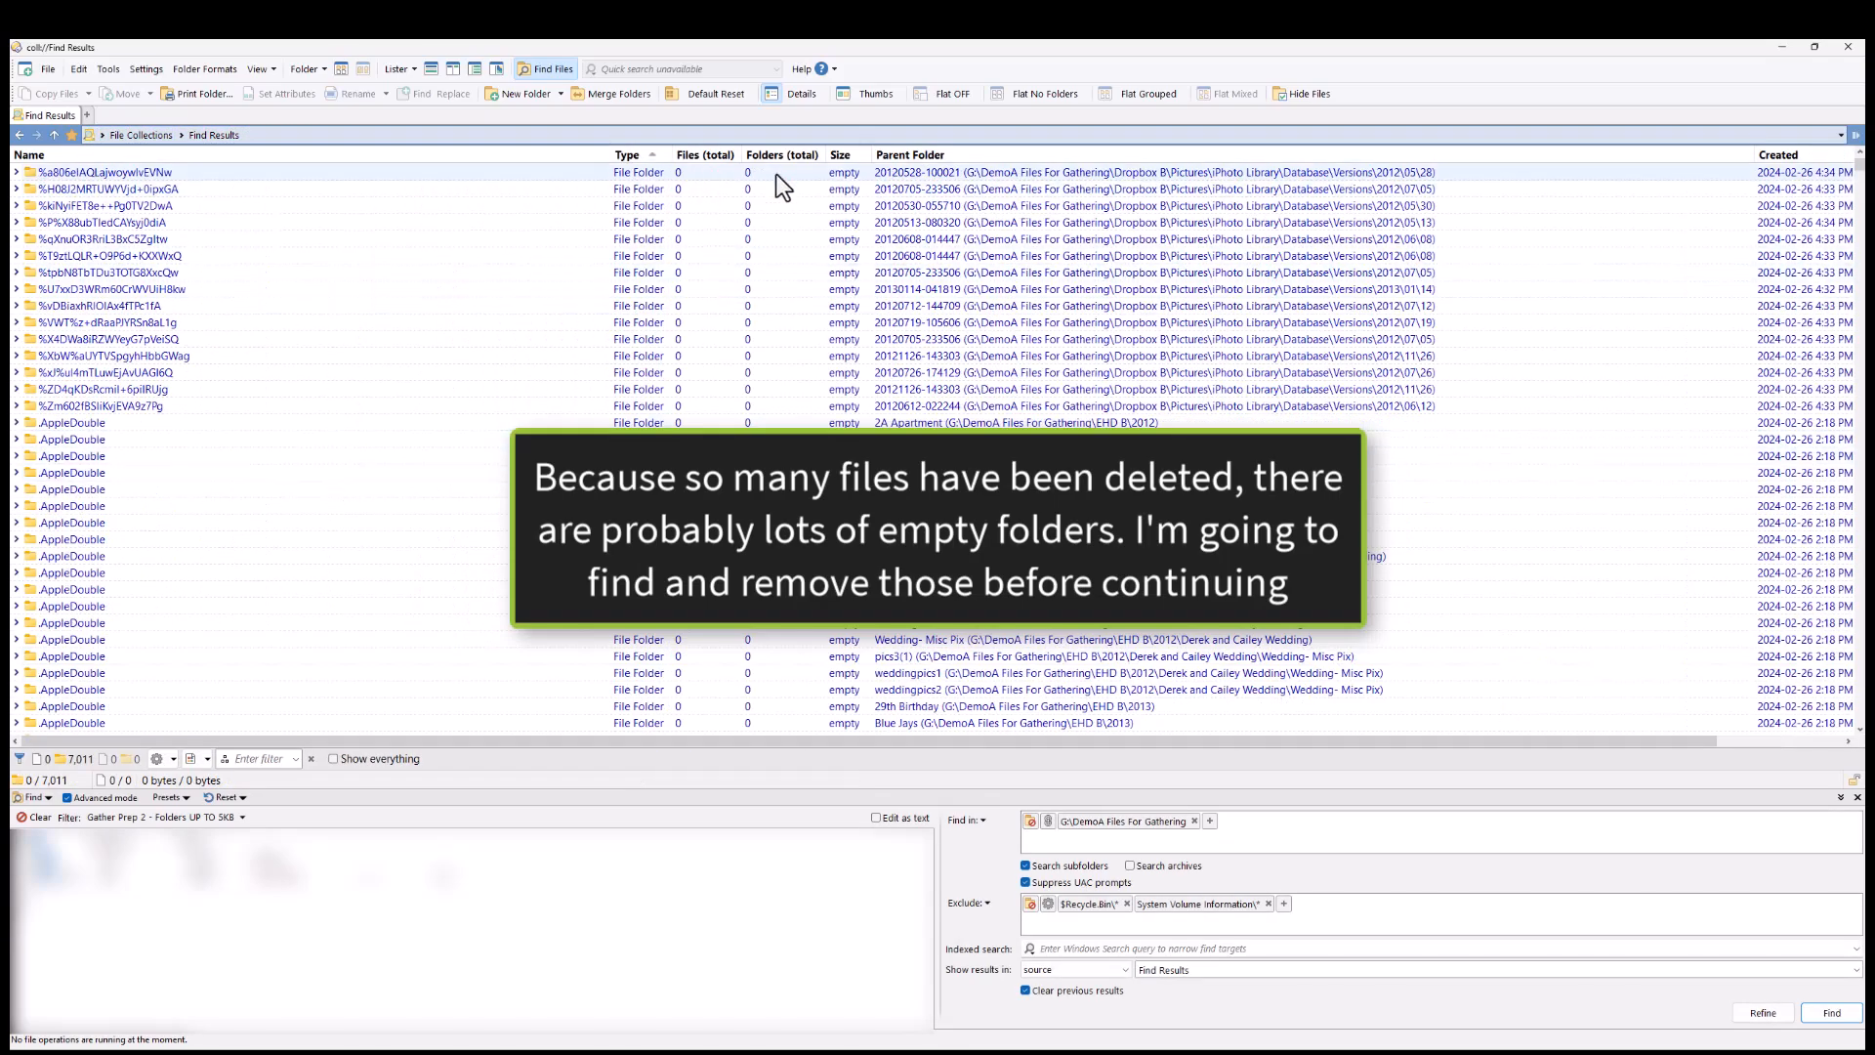
- Sort the folders found by the "Gather Prep 2 - Folders UP TO 5KB" filter by size and permanently delete them all
{"action": "left_click", "coordinate": [852, 161]}
{"action": "left_click", "coordinate": [852, 161]}
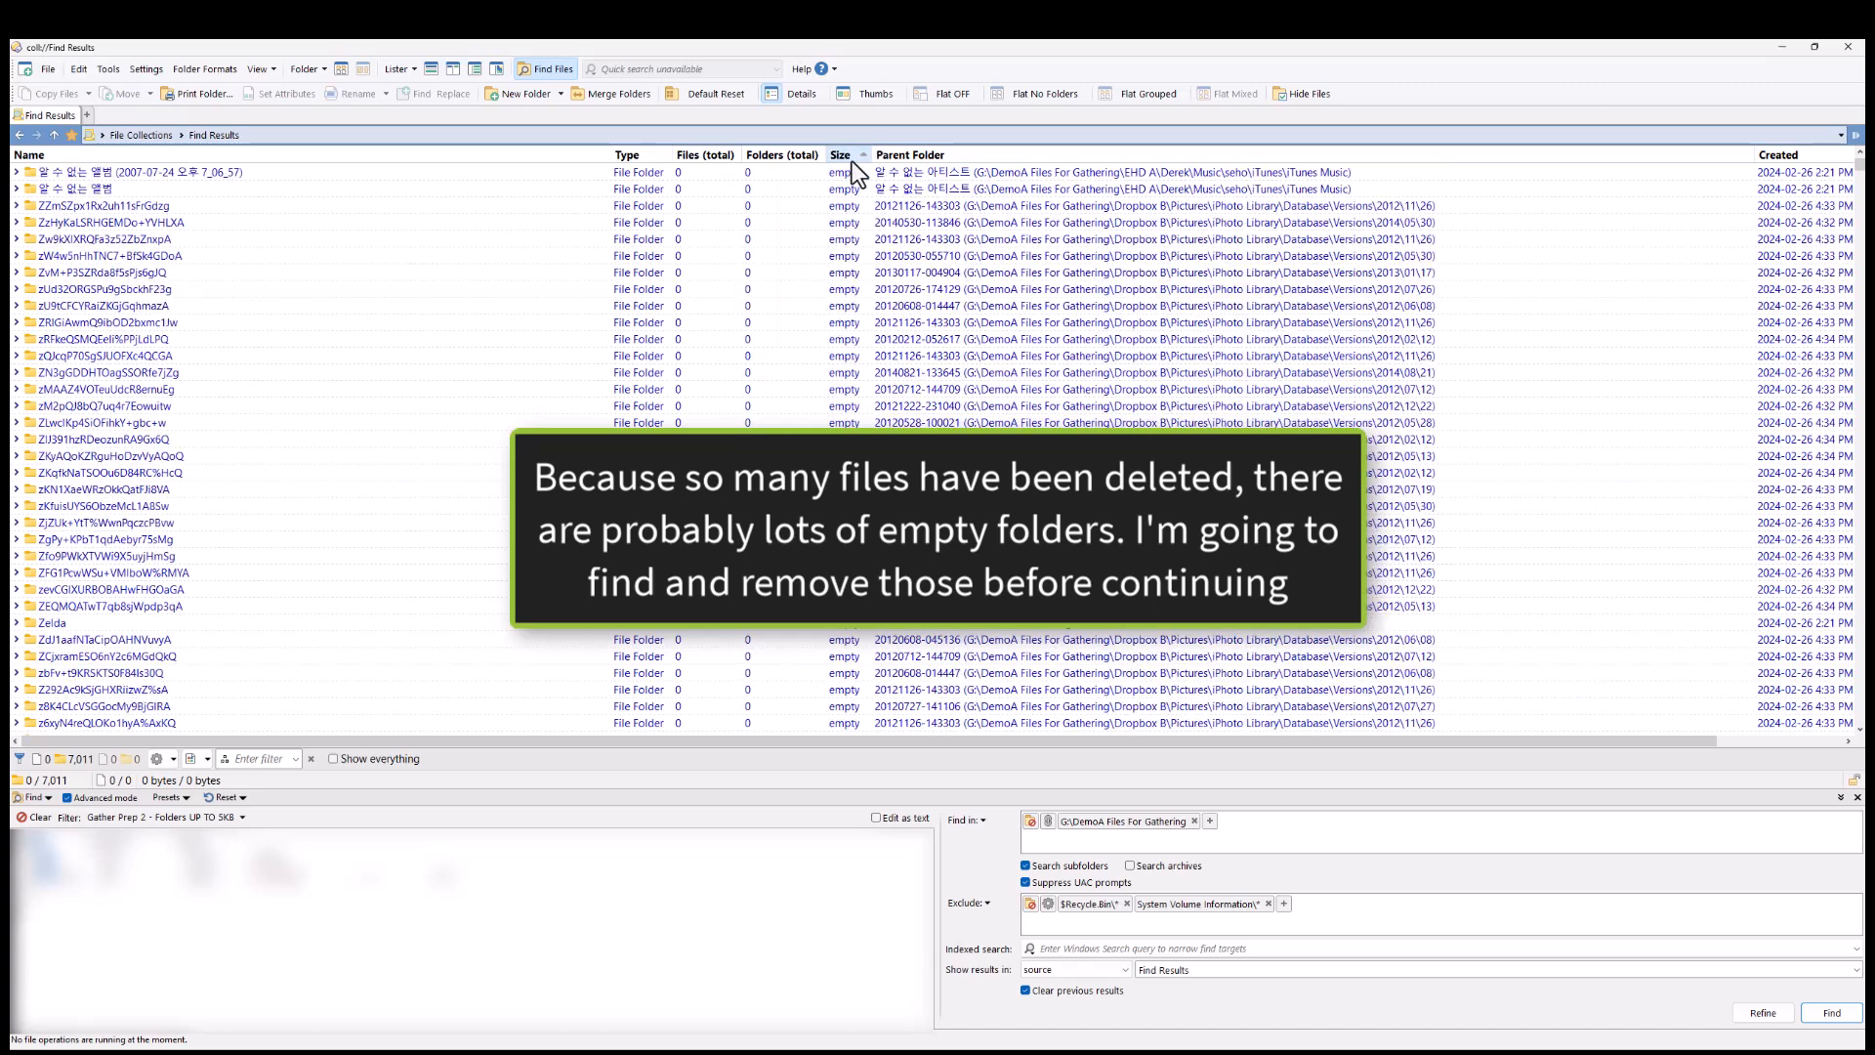
{"action": "left_click", "coordinate": [541, 203]}
{"action": "key", "text": "ctrl+a"}
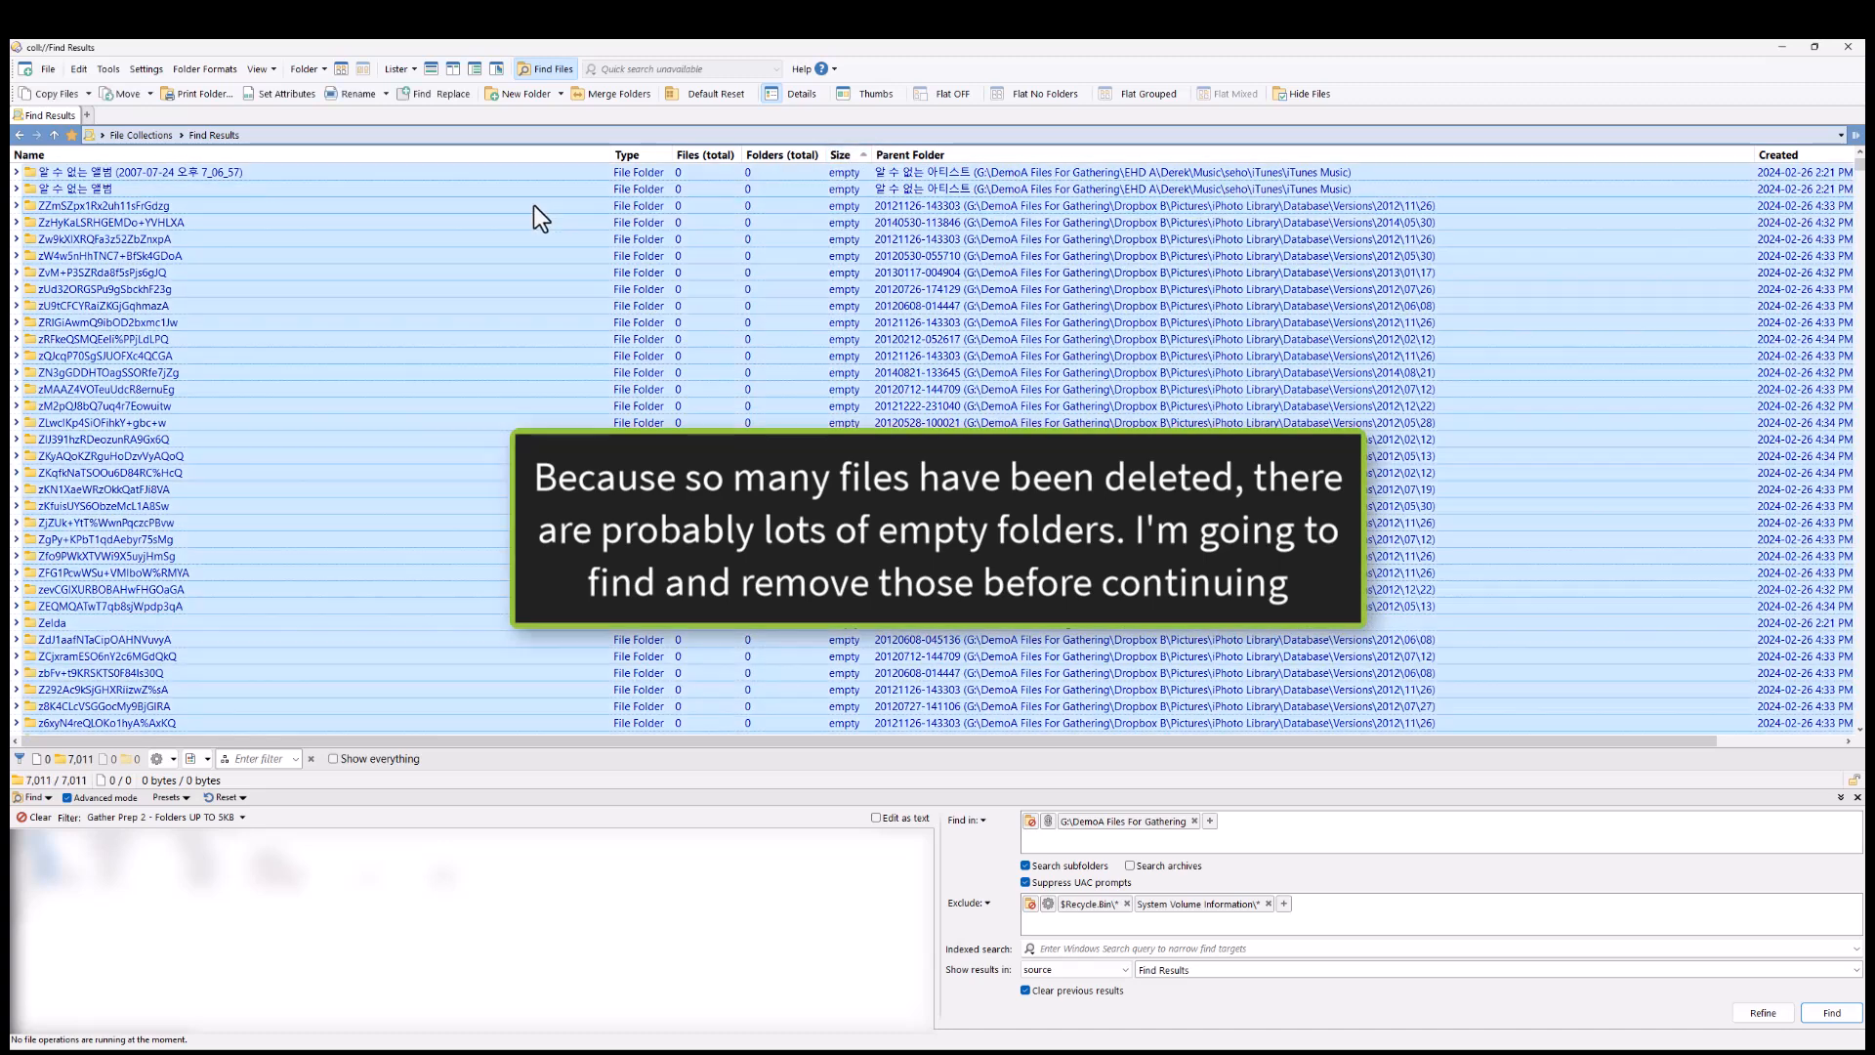
{"action": "key", "text": "Delete"}
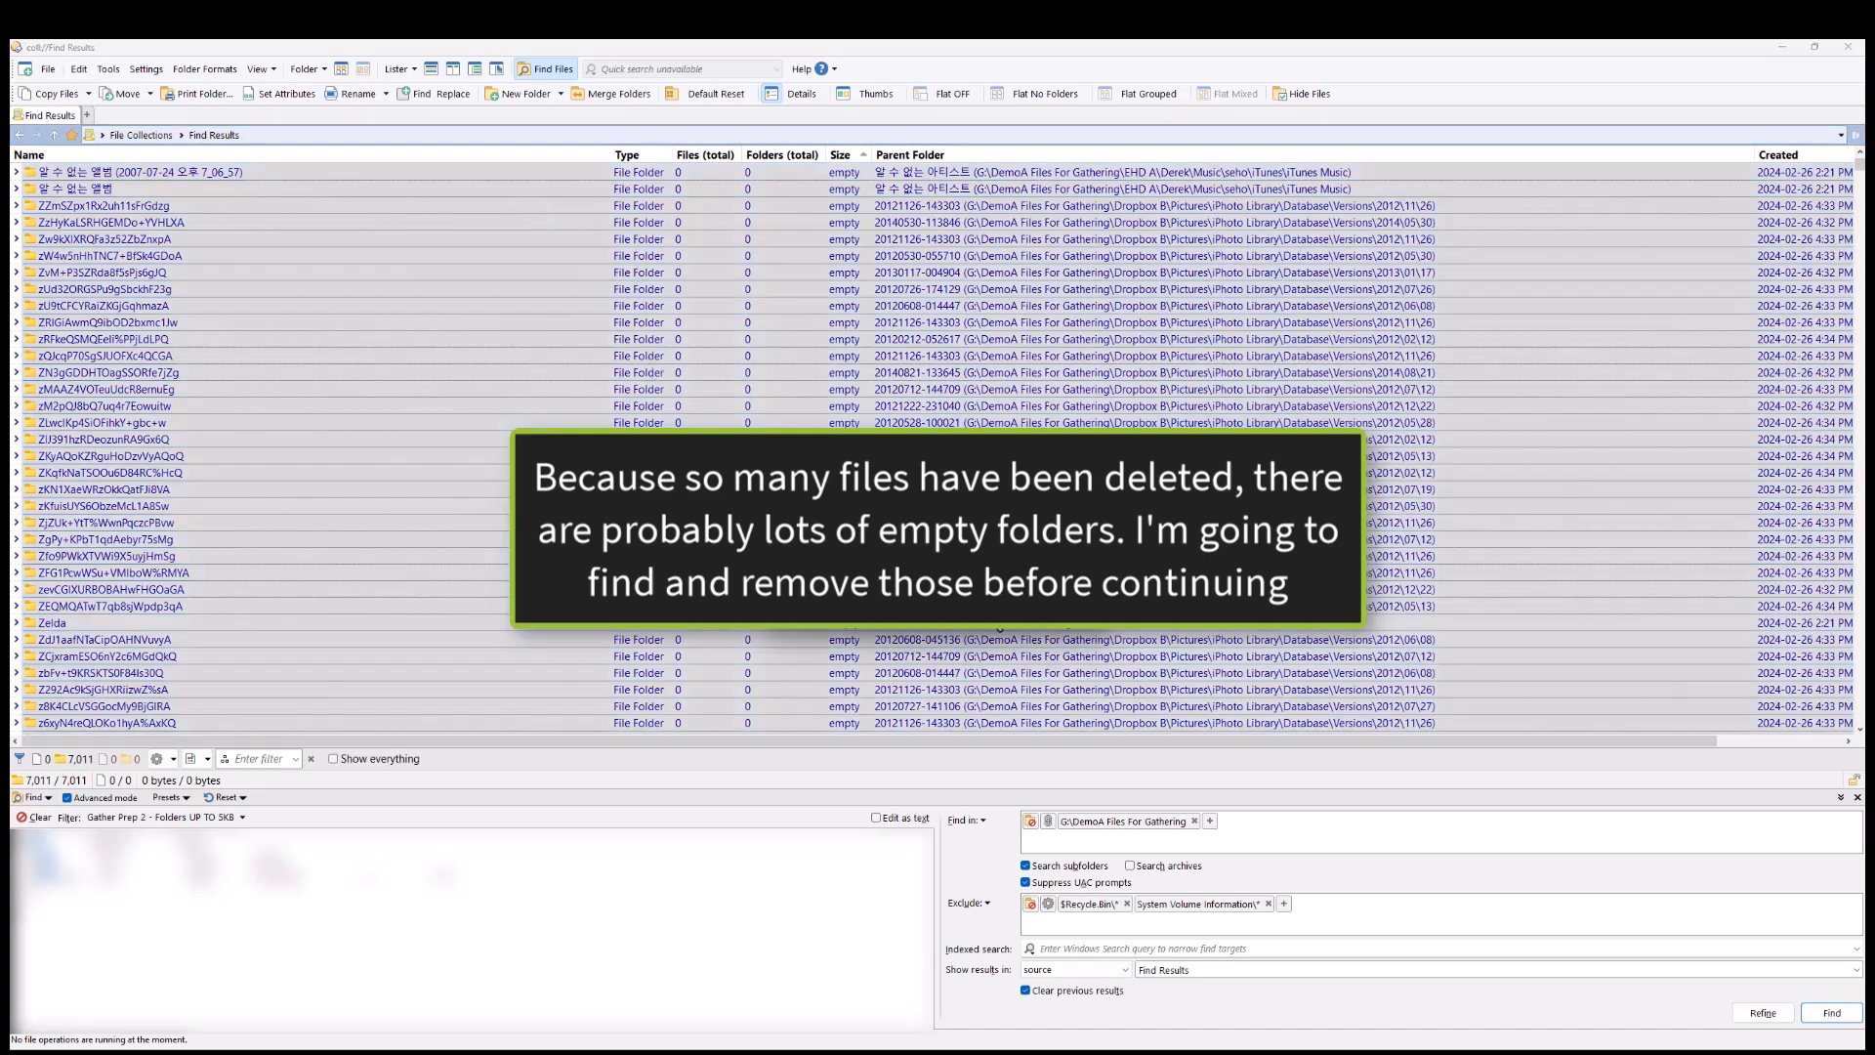
{"action": "left_click", "coordinate": [988, 603]}
{"action": "left_click", "coordinate": [984, 584]}
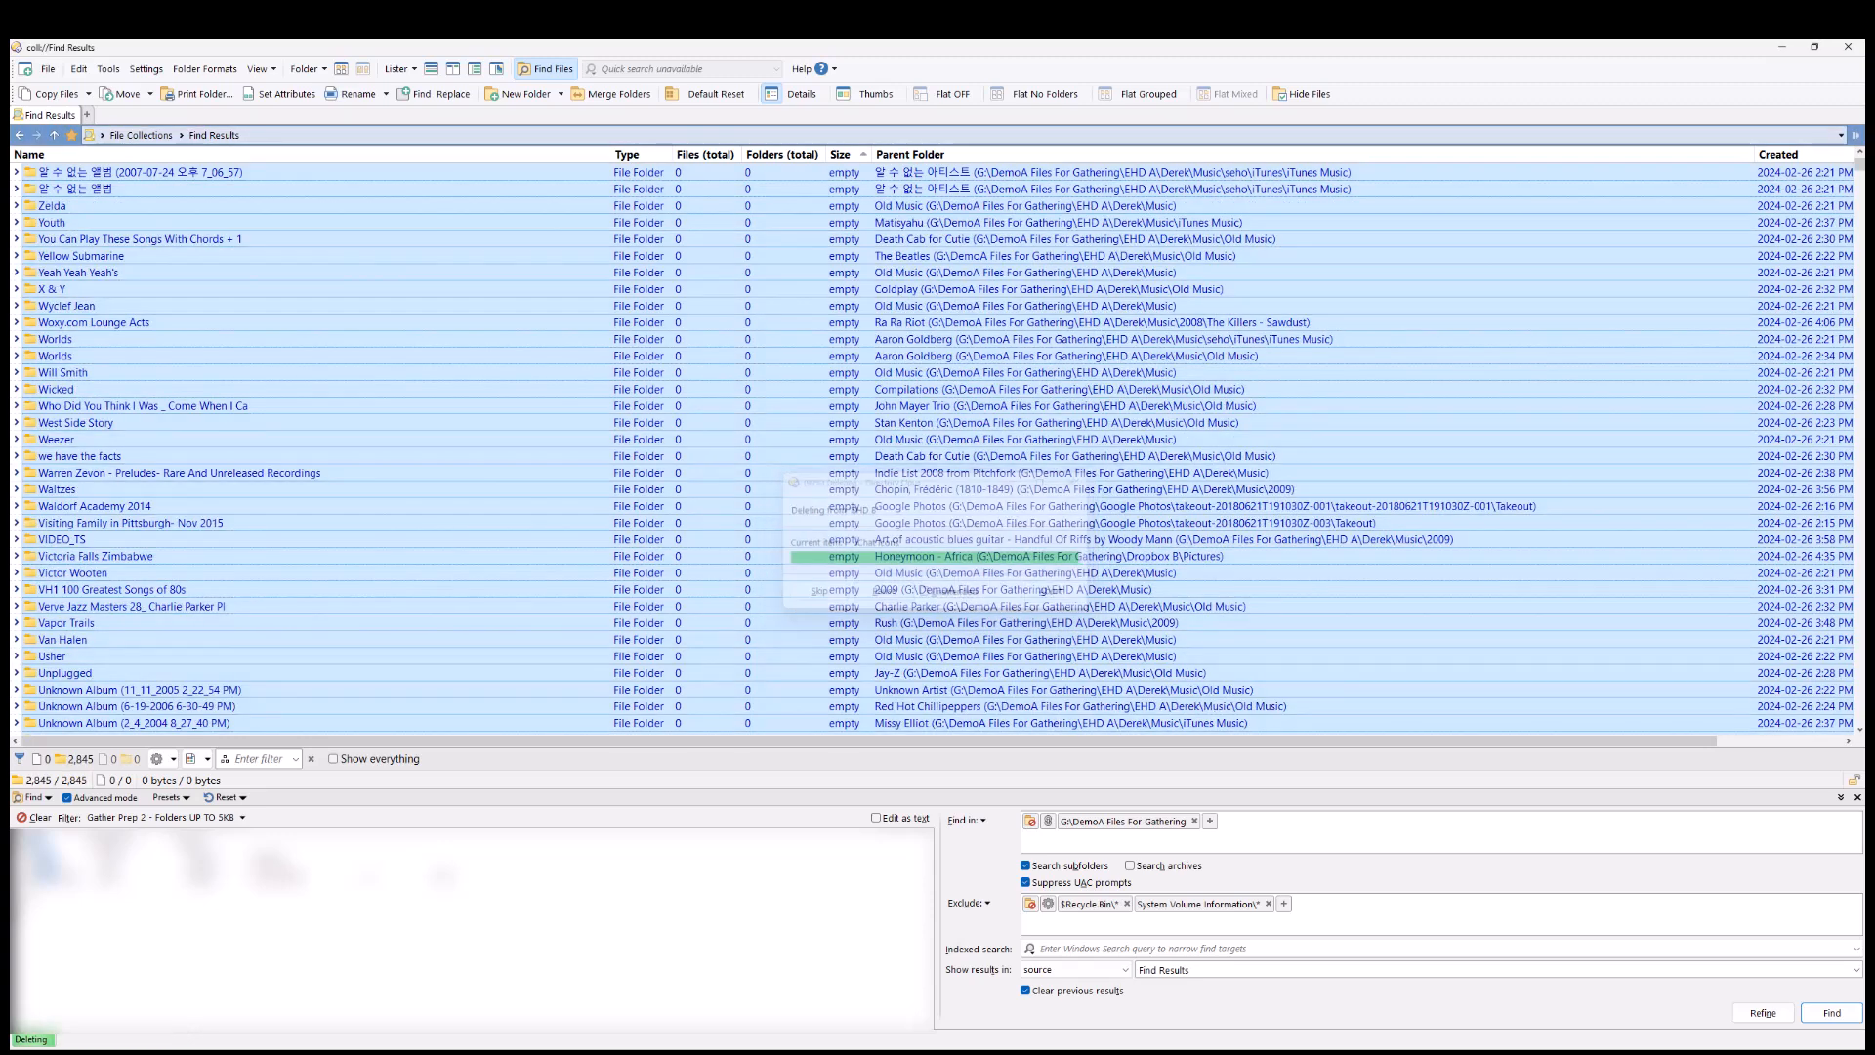
- Search the DemoA Files For Gathering folder with the saved filter "Gather Prep 5 - Folders to Delete" and select the first found folder
{"action": "left_click", "coordinate": [21, 135]}
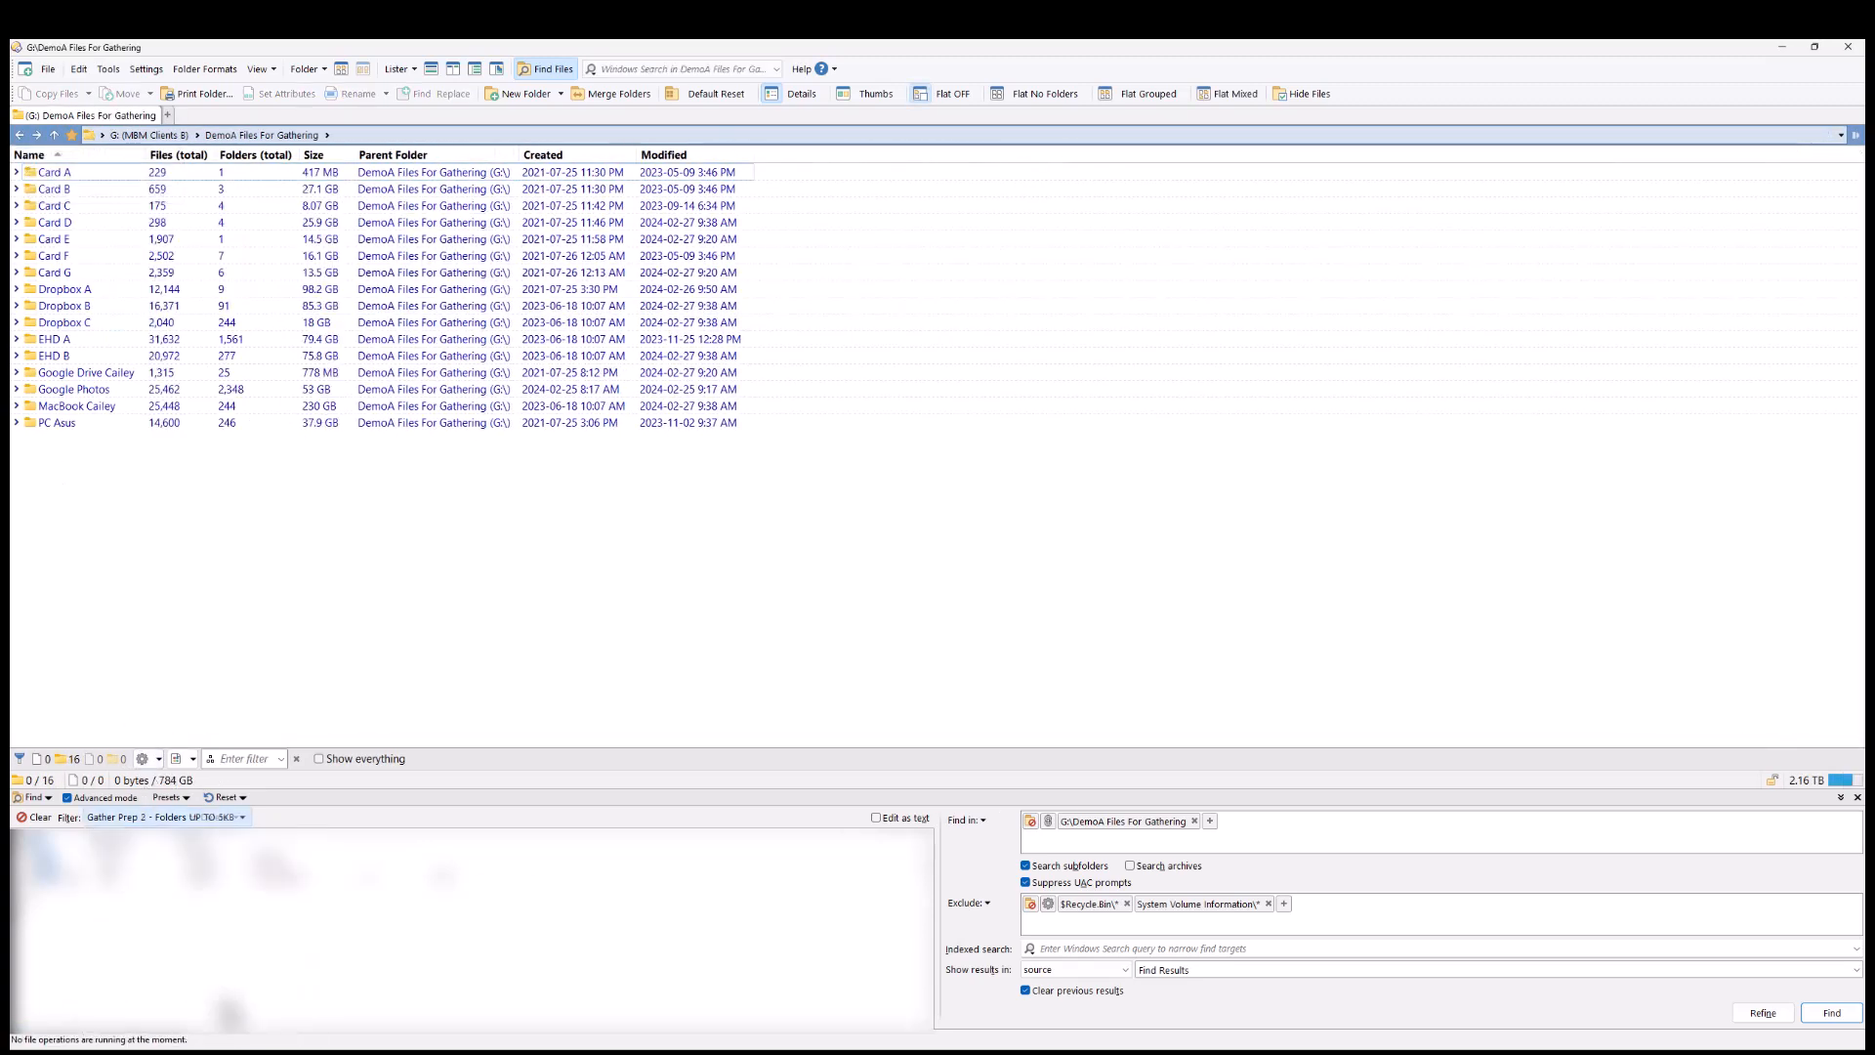
{"action": "left_click", "coordinate": [1831, 1013]}
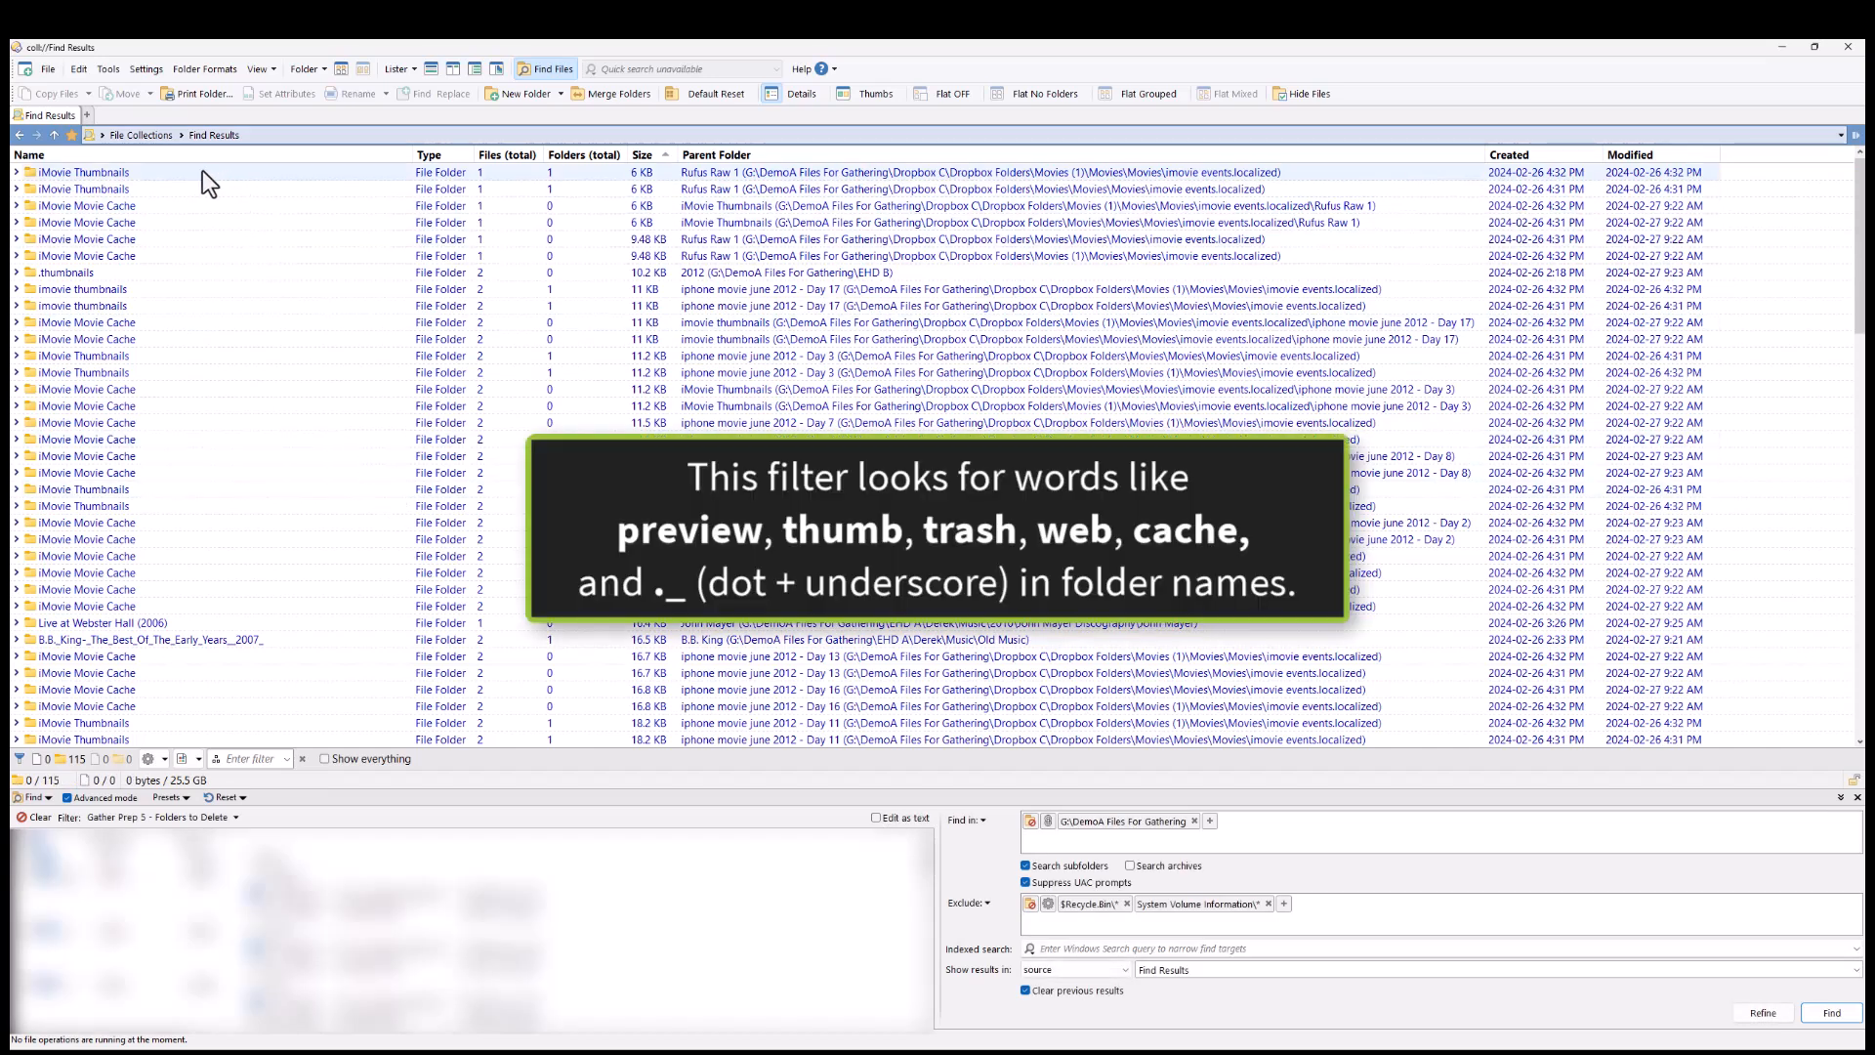
{"action": "left_click", "coordinate": [202, 172]}
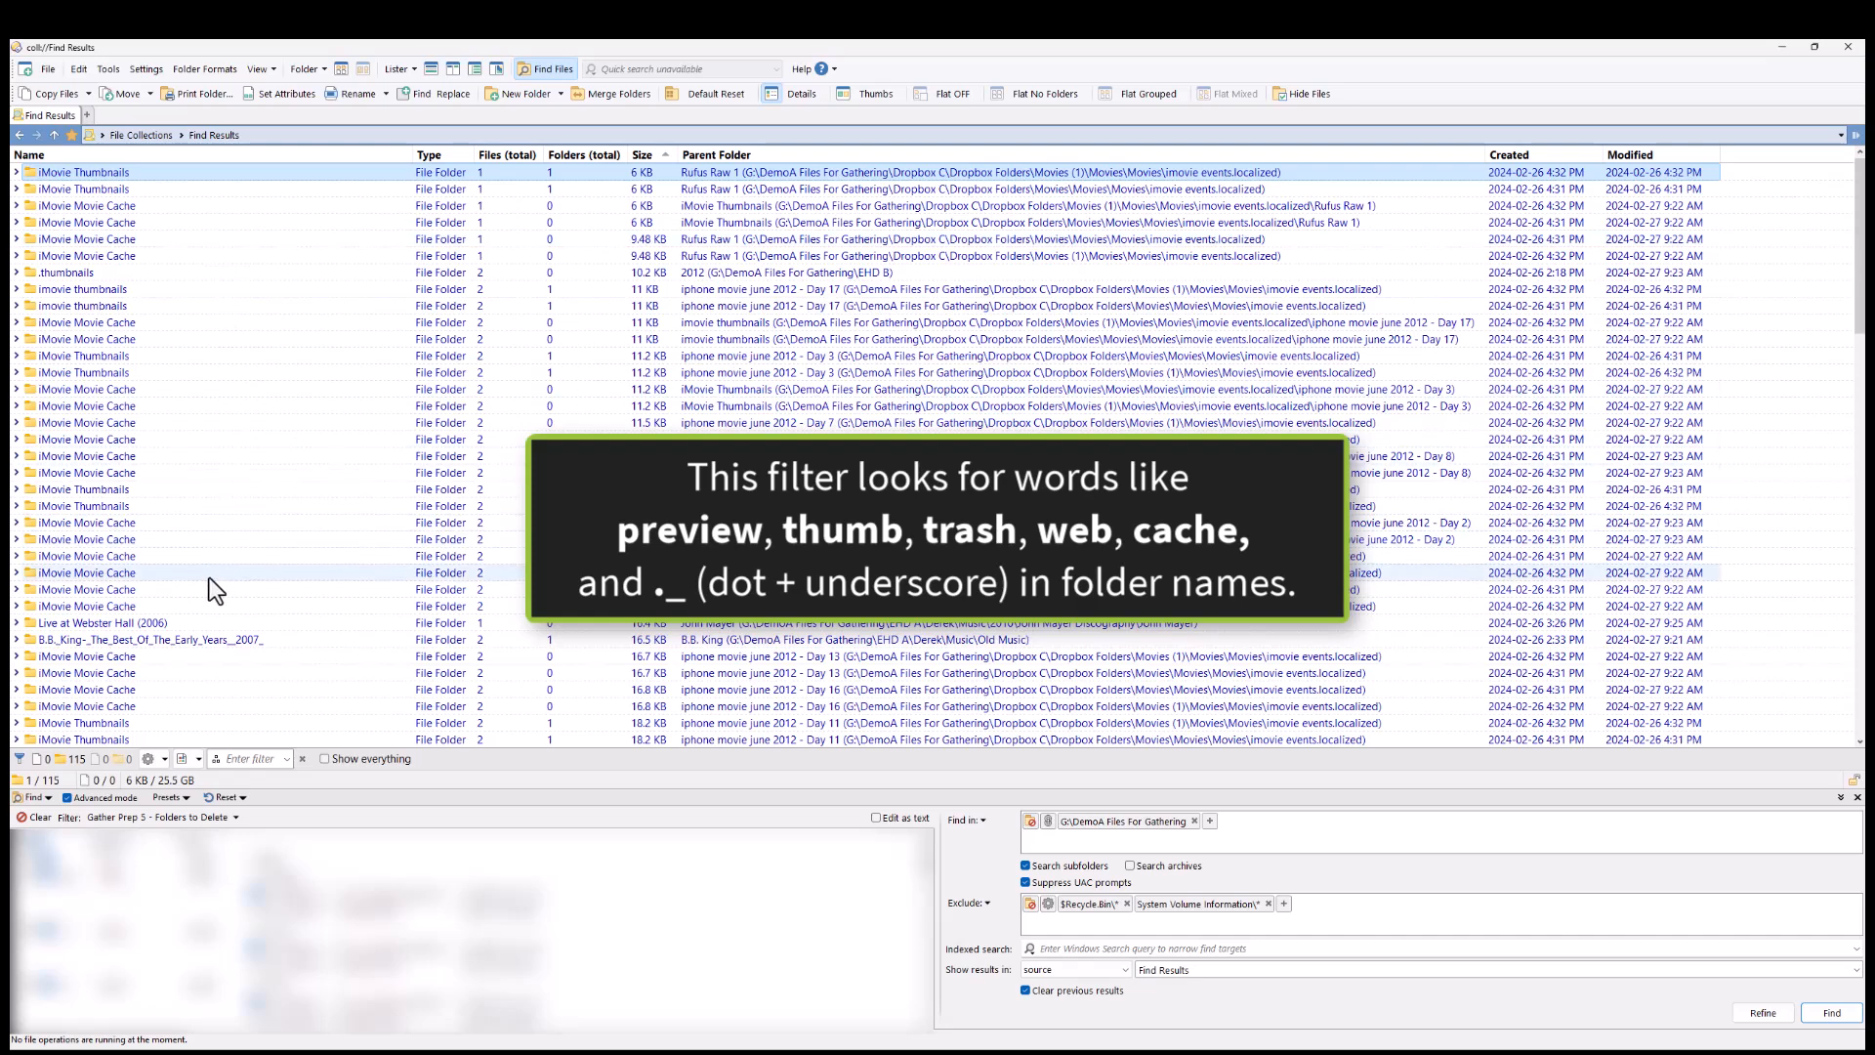
- Delete the smallest iMovie cache and thumbnail folders found, along with the .dropbox.cache folder and its dated subfolders
{"action": "left_click", "coordinate": [202, 603], "text": "shift"}
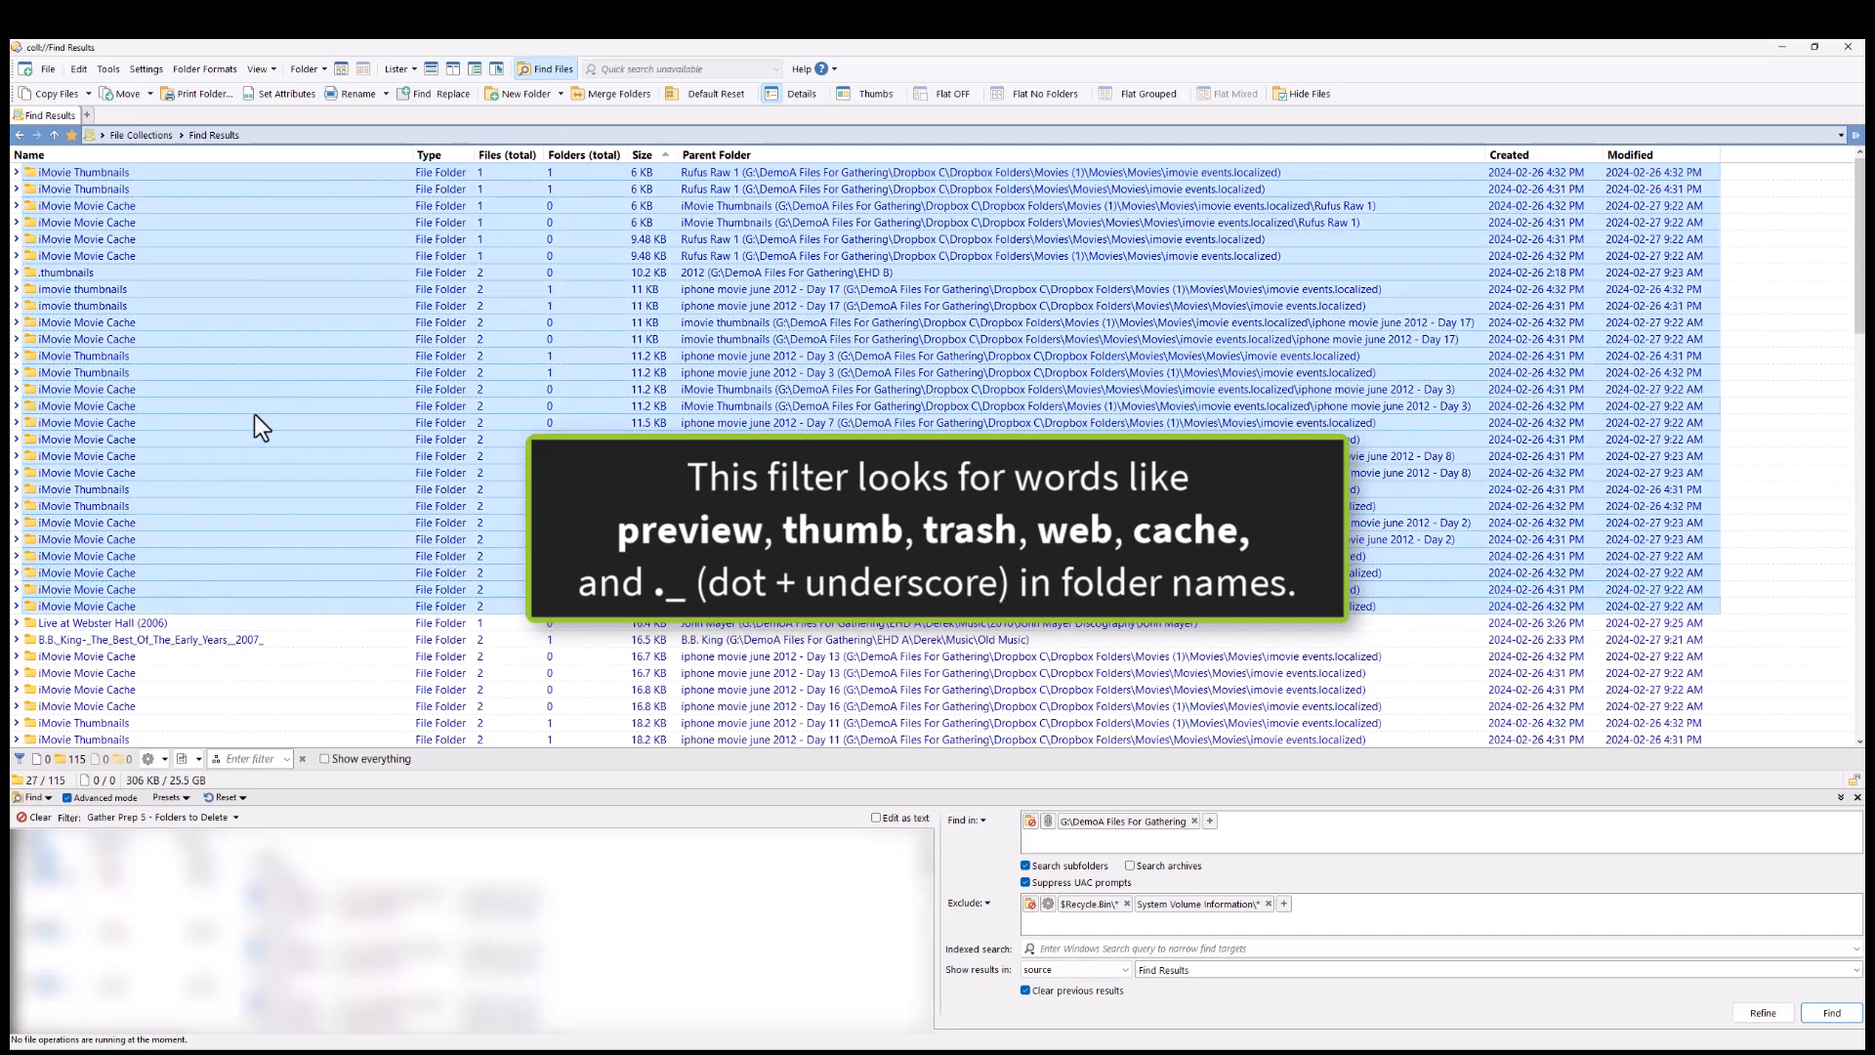
{"action": "key", "text": "Delete"}
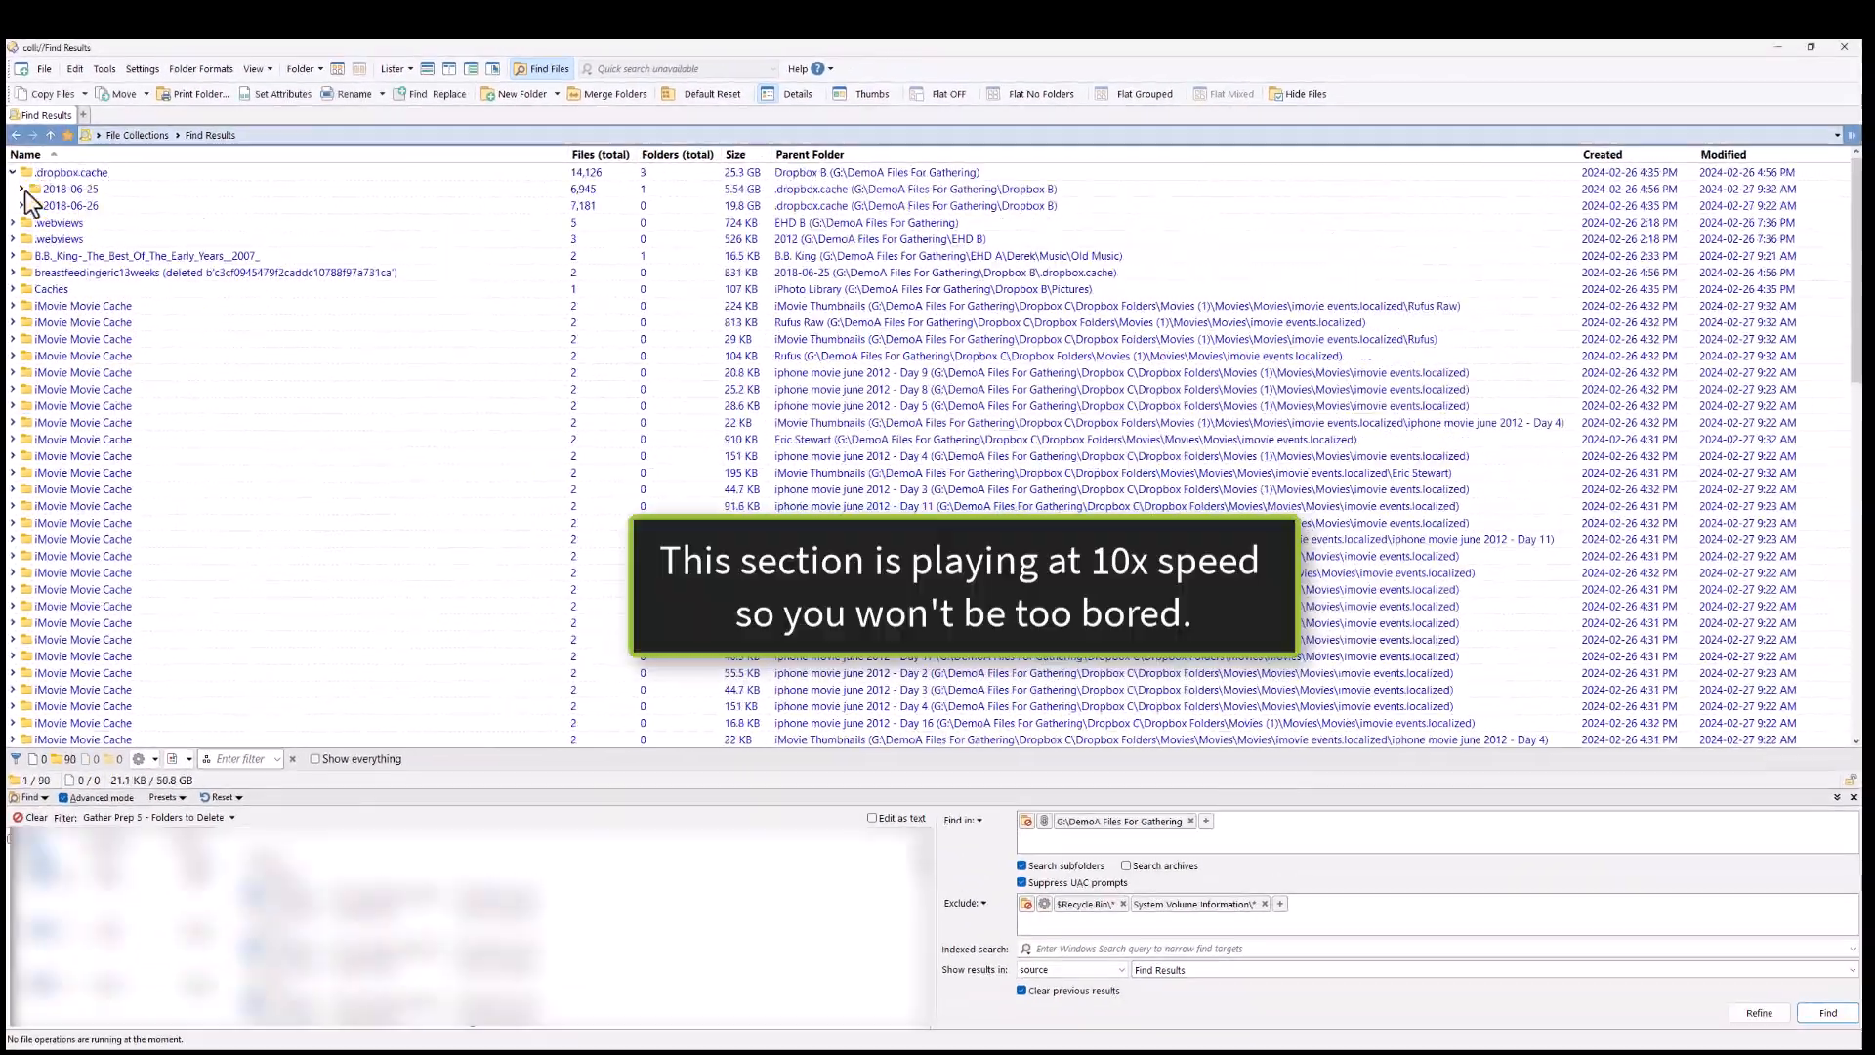
{"action": "left_click", "coordinate": [42, 174]}
{"action": "left_click", "coordinate": [44, 206], "text": "shift"}
{"action": "key", "text": "Delete"}
{"action": "key", "text": "Return"}
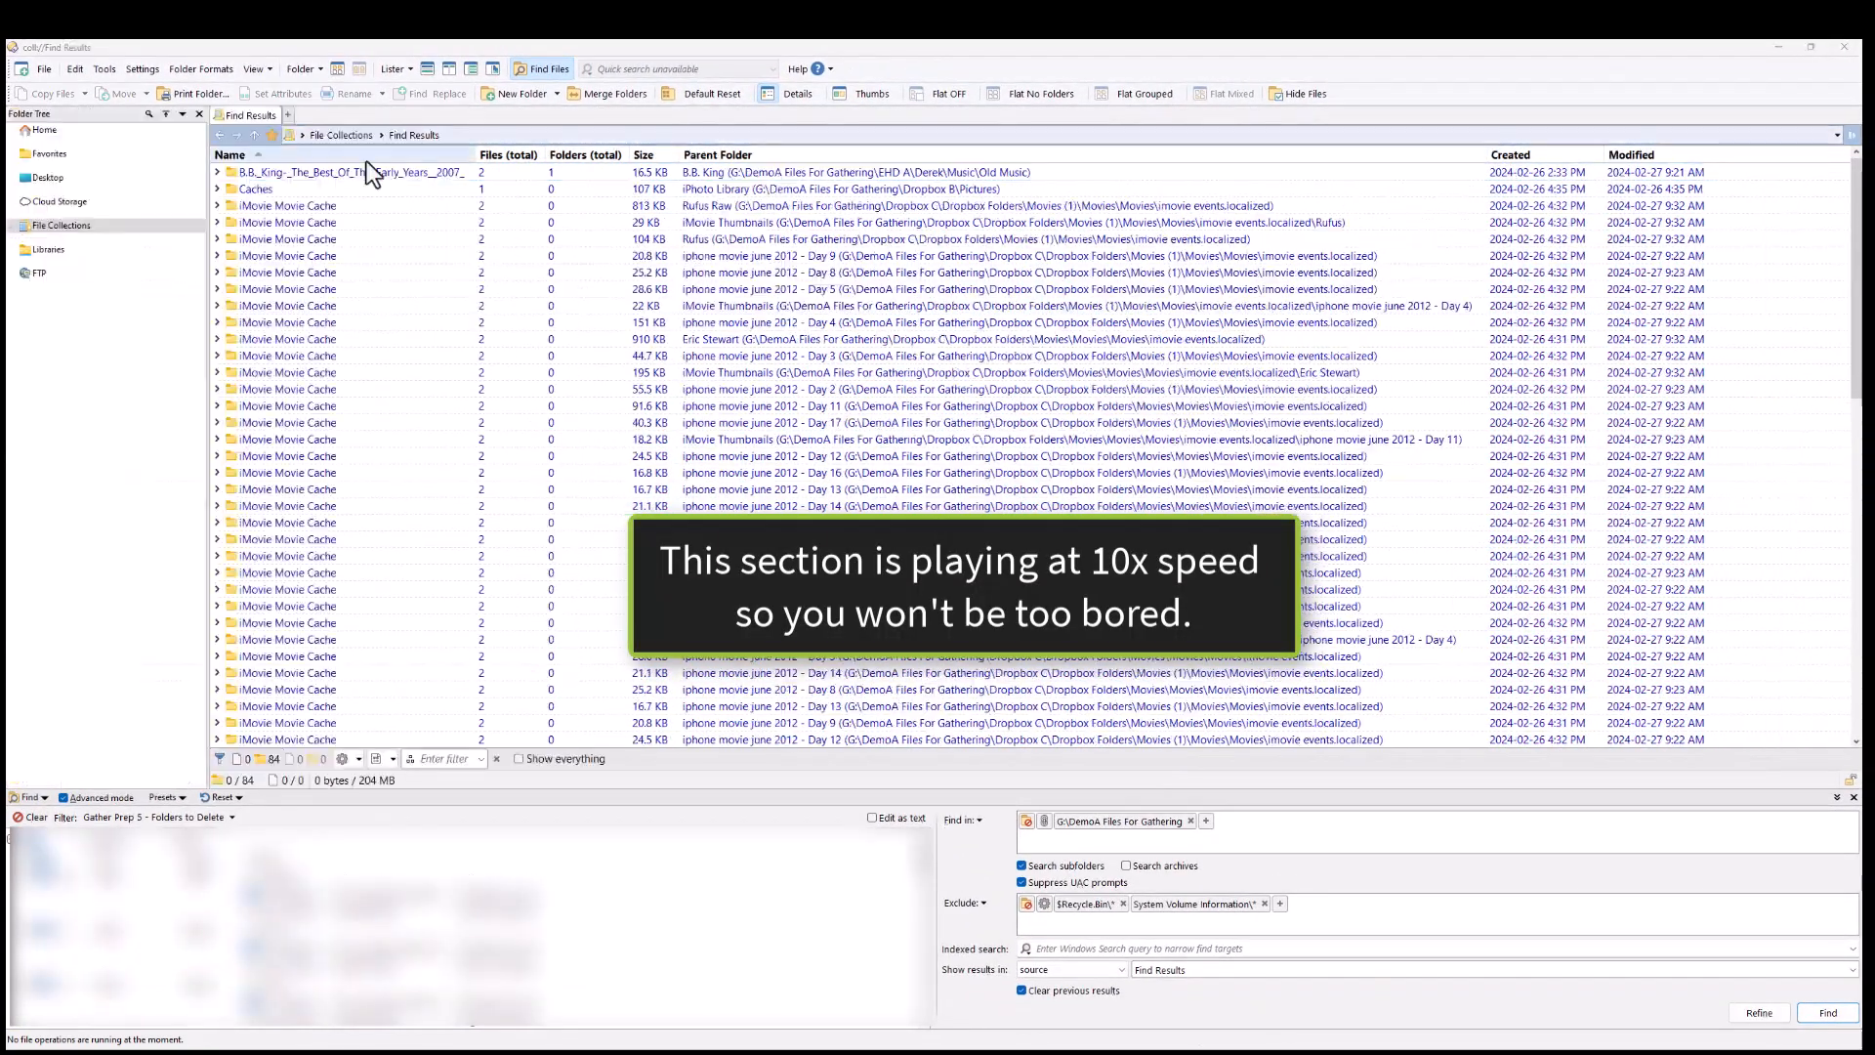
- Delete the found Caches folder together with the remaining iMovie Movie Cache and iMovie Thumbnails folders
{"action": "right_click", "coordinate": [369, 176]}
{"action": "left_click", "coordinate": [441, 789]}
{"action": "left_click", "coordinate": [342, 174]}
{"action": "scroll", "coordinate": [336, 293], "scroll_direction": "down", "scroll_amount": 16}
{"action": "left_click", "coordinate": [307, 403], "text": "shift"}
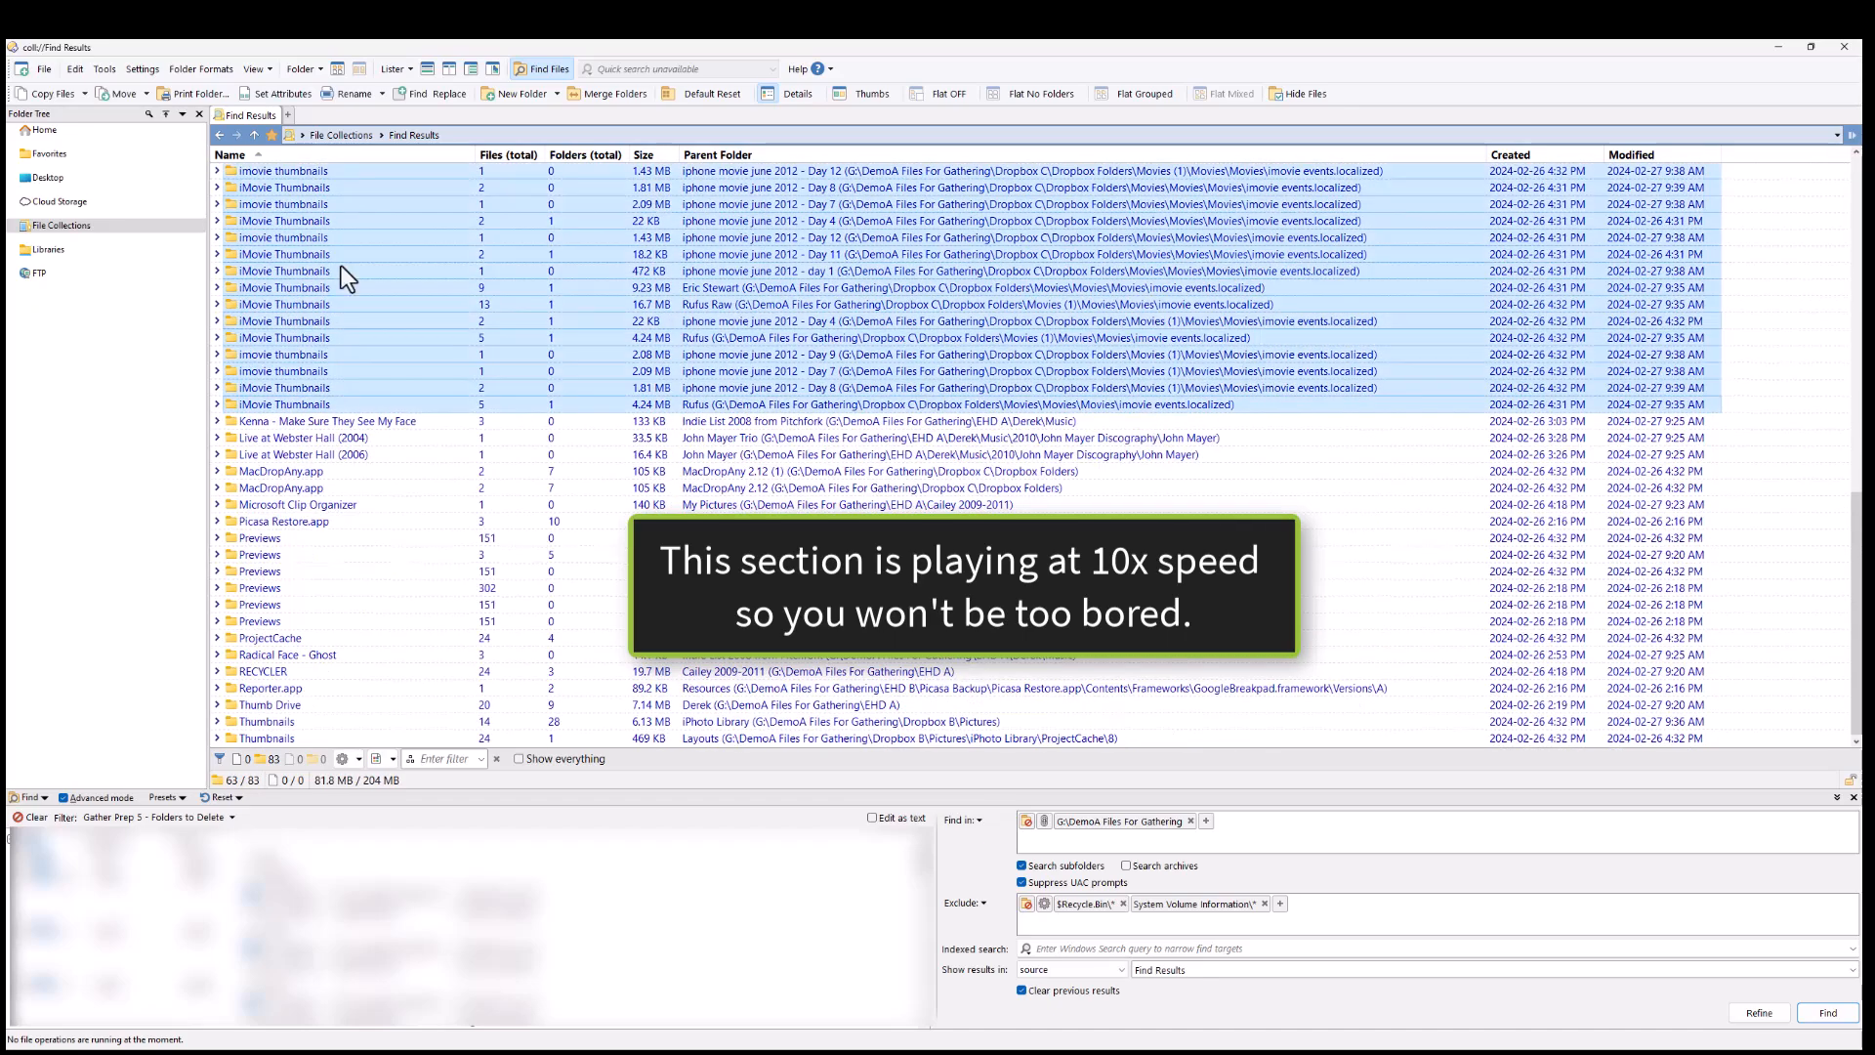
{"action": "key", "text": "Delete"}
{"action": "key", "text": "Return"}
- Remove the B.B. King, Kenna and two Live at Webster Hall folders from the find results
{"action": "left_click", "coordinate": [59, 171]}
{"action": "left_click", "coordinate": [133, 207], "text": "shift"}
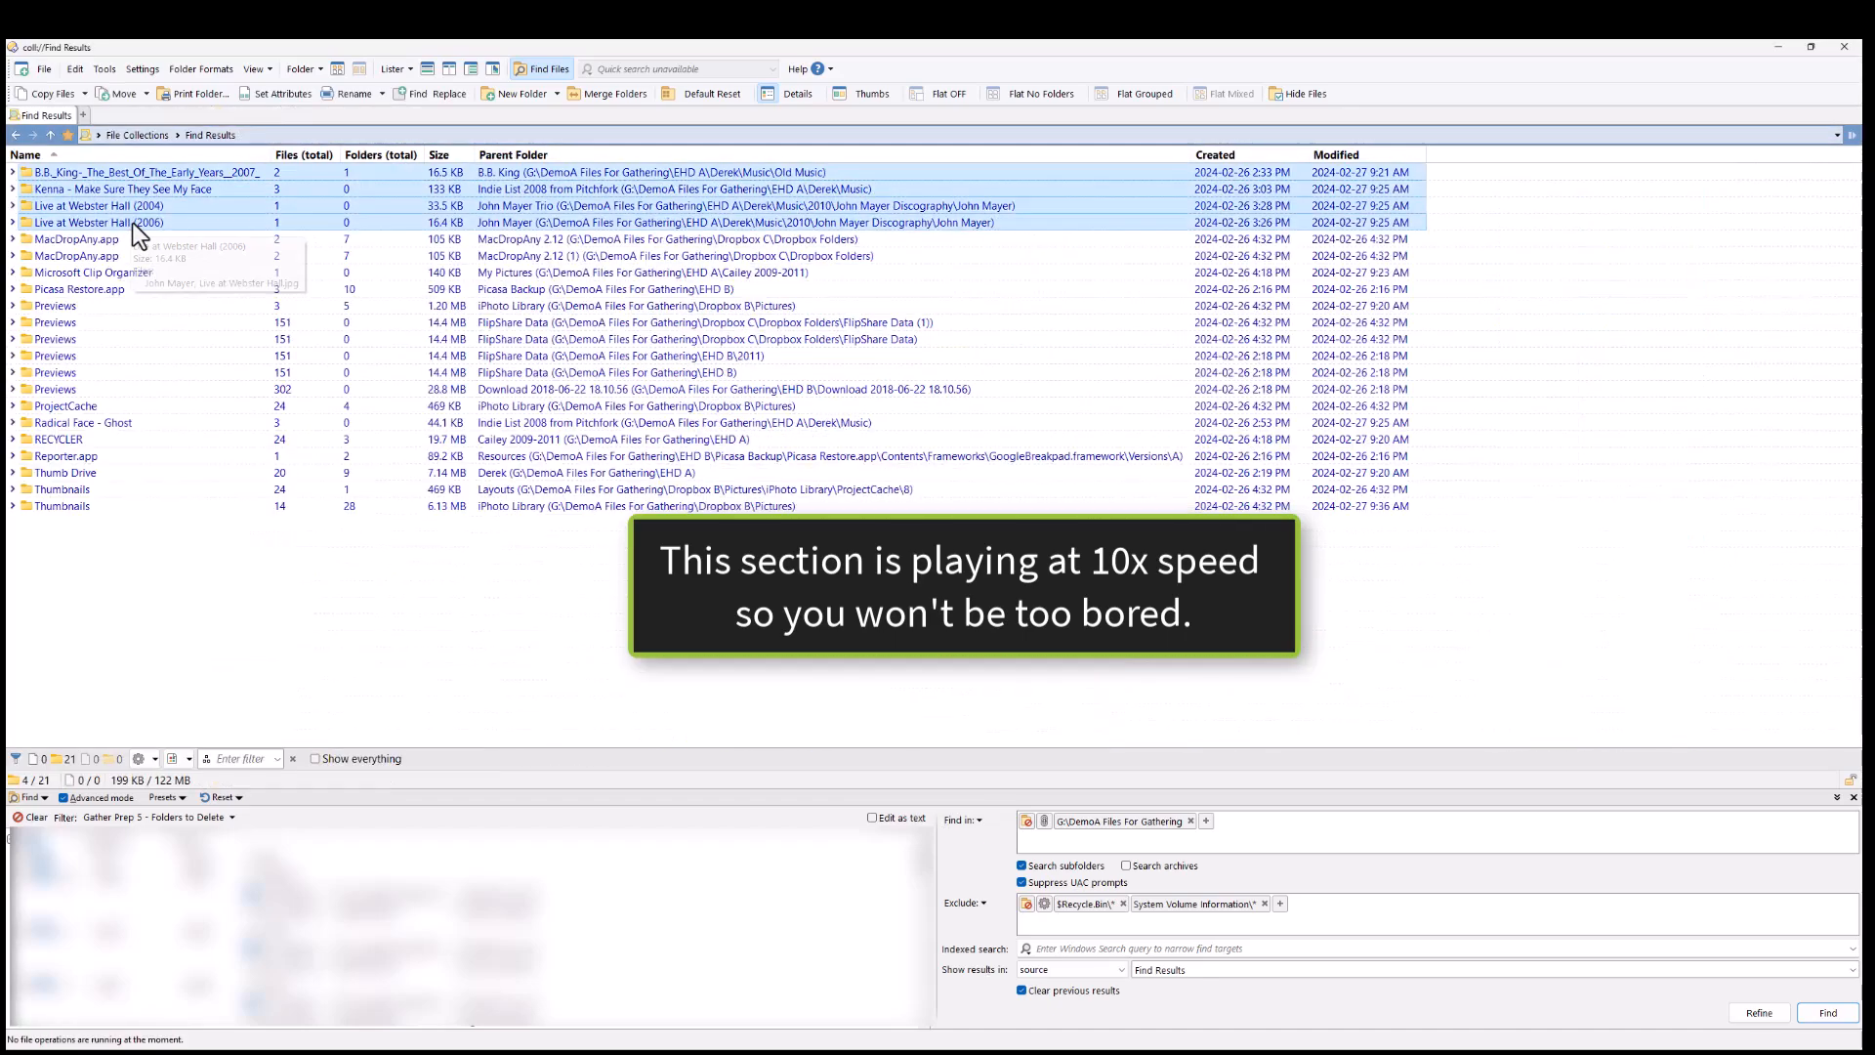
{"action": "key", "text": "Delete"}
{"action": "key", "text": "Return"}
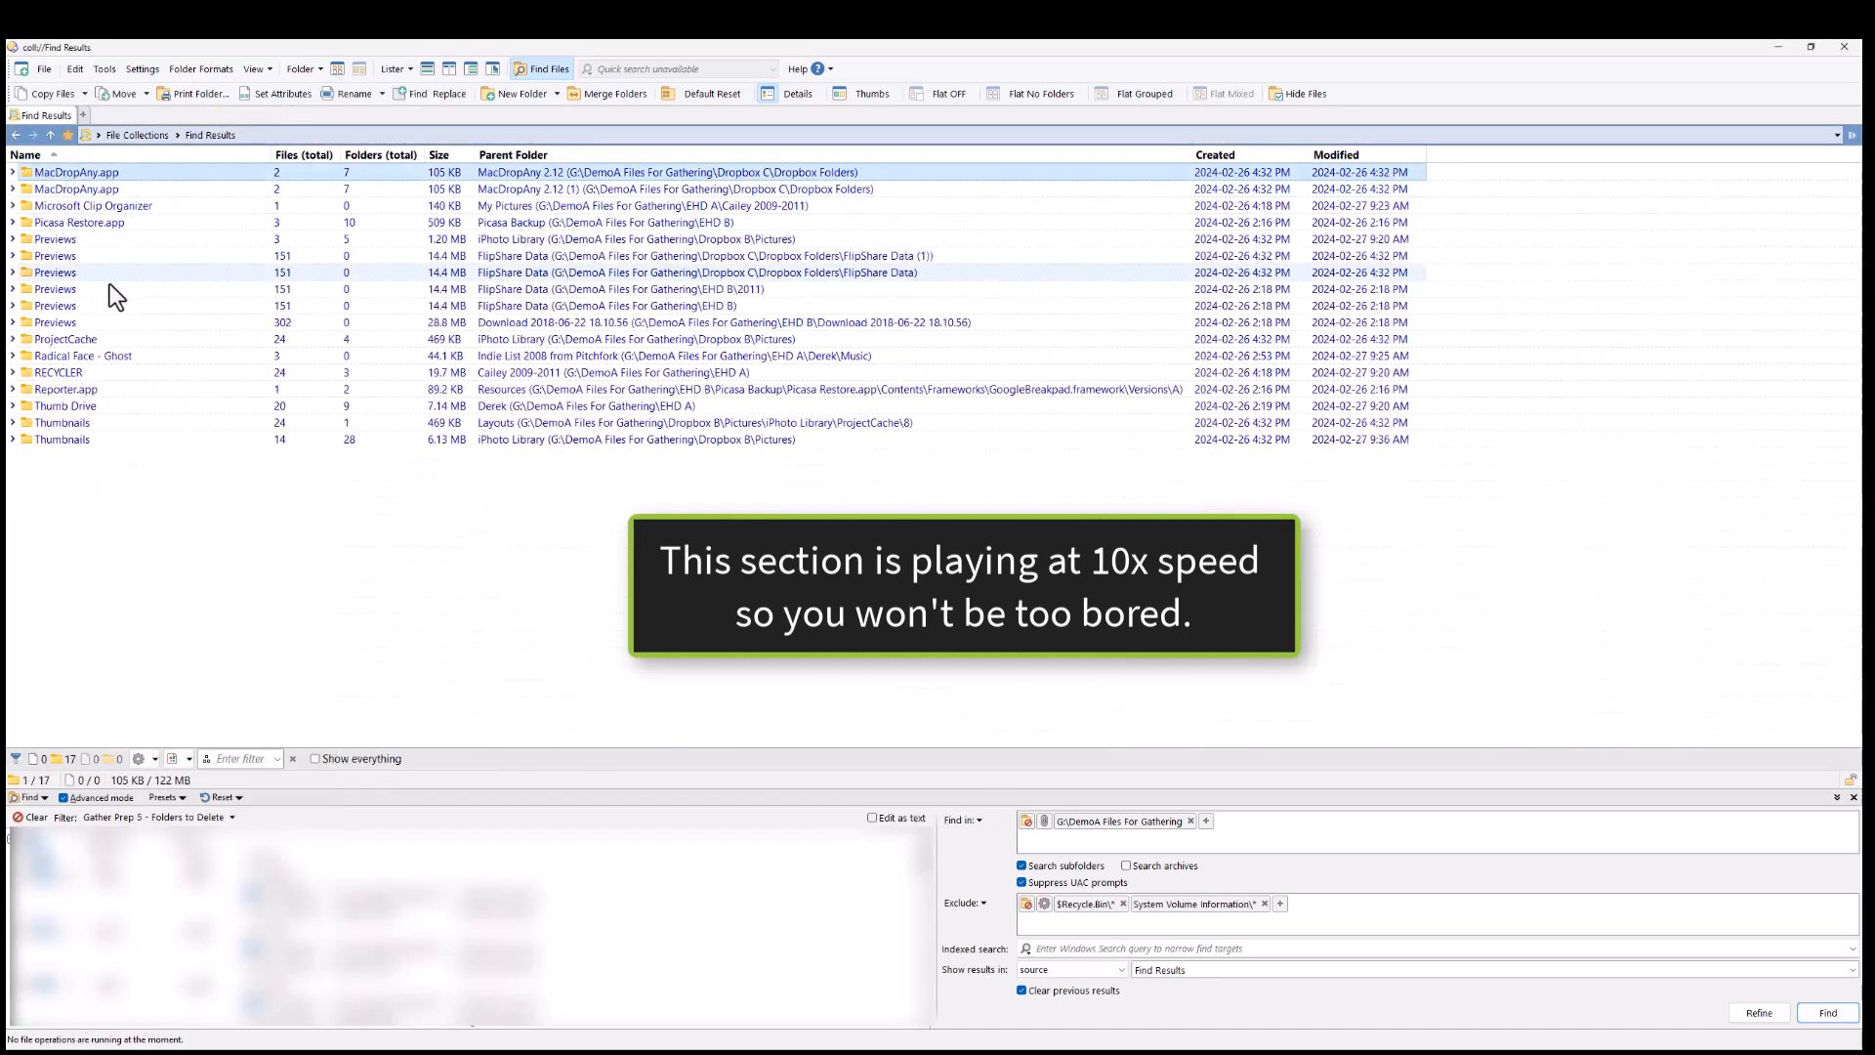
- Delete the found folders from MacDropAny.app through ProjectCache, followed by everything still listed in the results
{"action": "left_click", "coordinate": [96, 338], "text": "shift"}
{"action": "right_click", "coordinate": [112, 299]}
{"action": "left_click", "coordinate": [96, 174]}
{"action": "left_click", "coordinate": [73, 338], "text": "shift"}
{"action": "key", "text": "Delete"}
{"action": "key", "text": "Return"}
{"action": "key", "text": "ctrl+a"}
{"action": "key", "text": "Delete"}
{"action": "key", "text": "Return"}
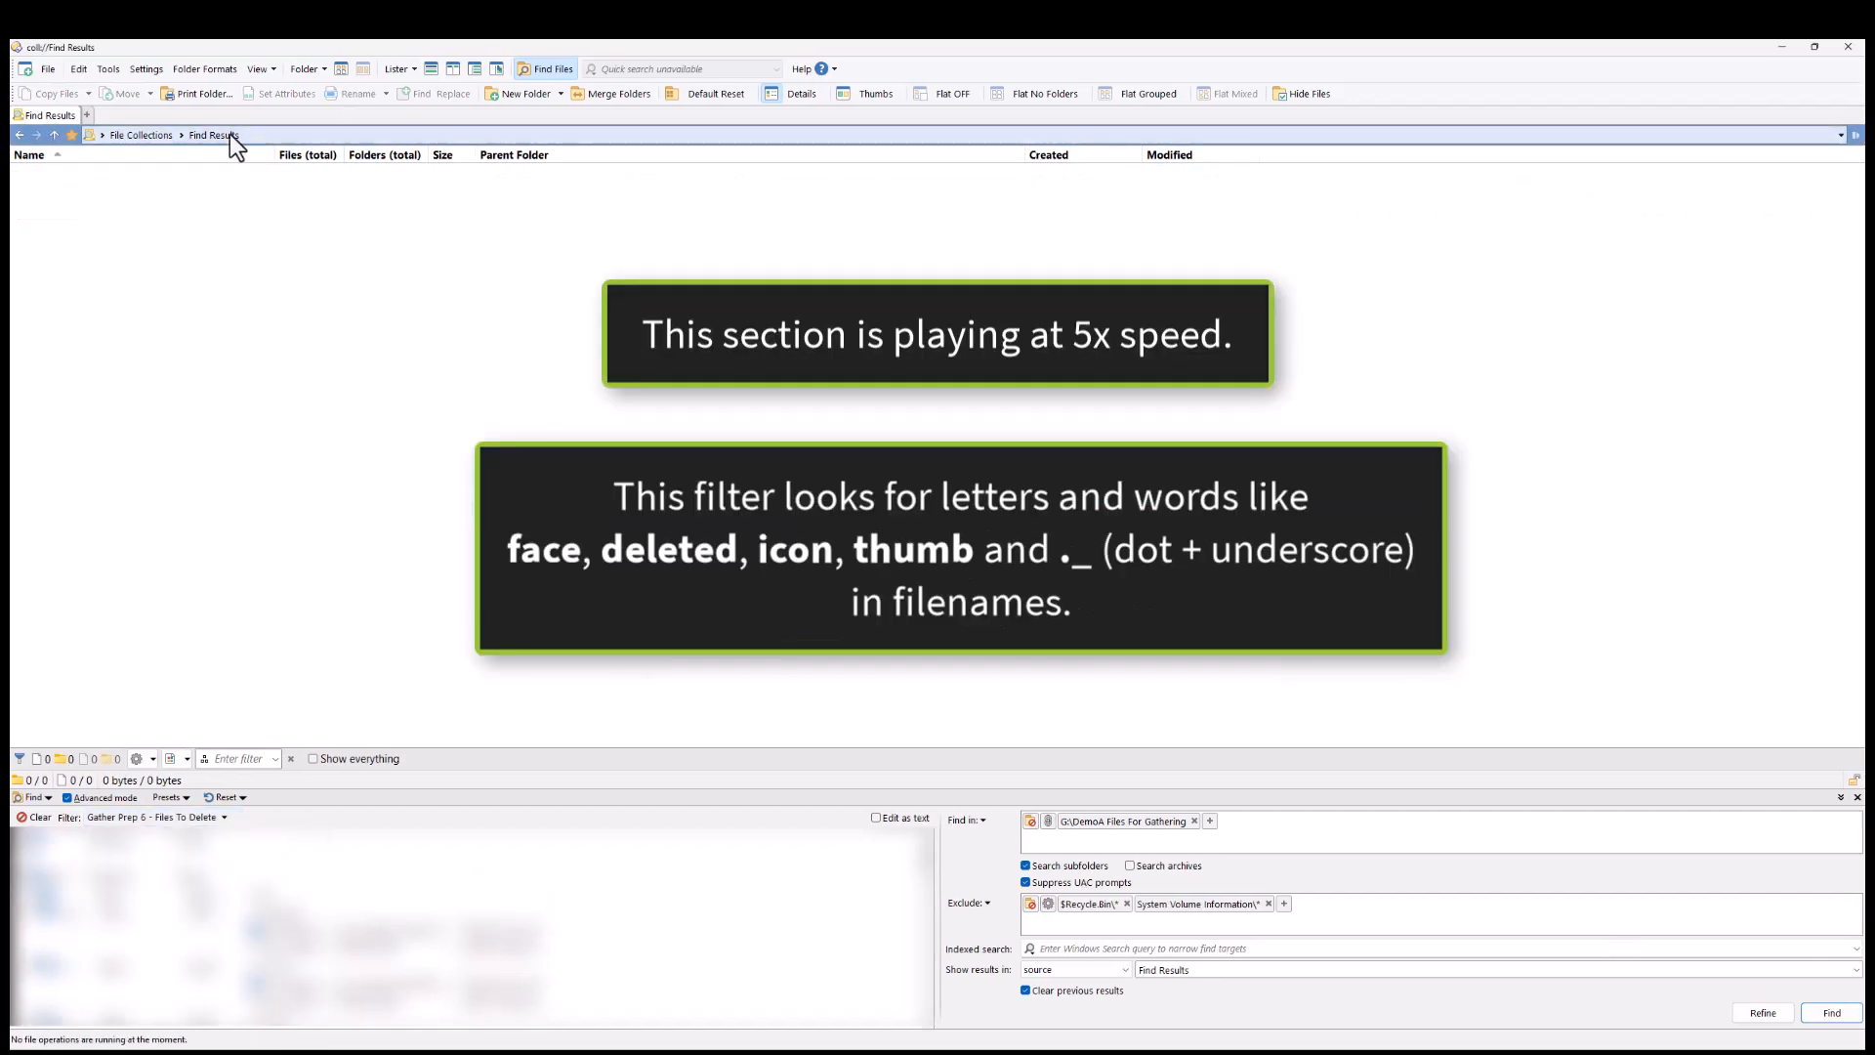
- Search with the saved filter "Gather Prep 6 - Files To Delete" and delete the block of files whose names start with "._"
{"action": "left_click", "coordinate": [20, 135]}
{"action": "left_click", "coordinate": [1832, 1013]}
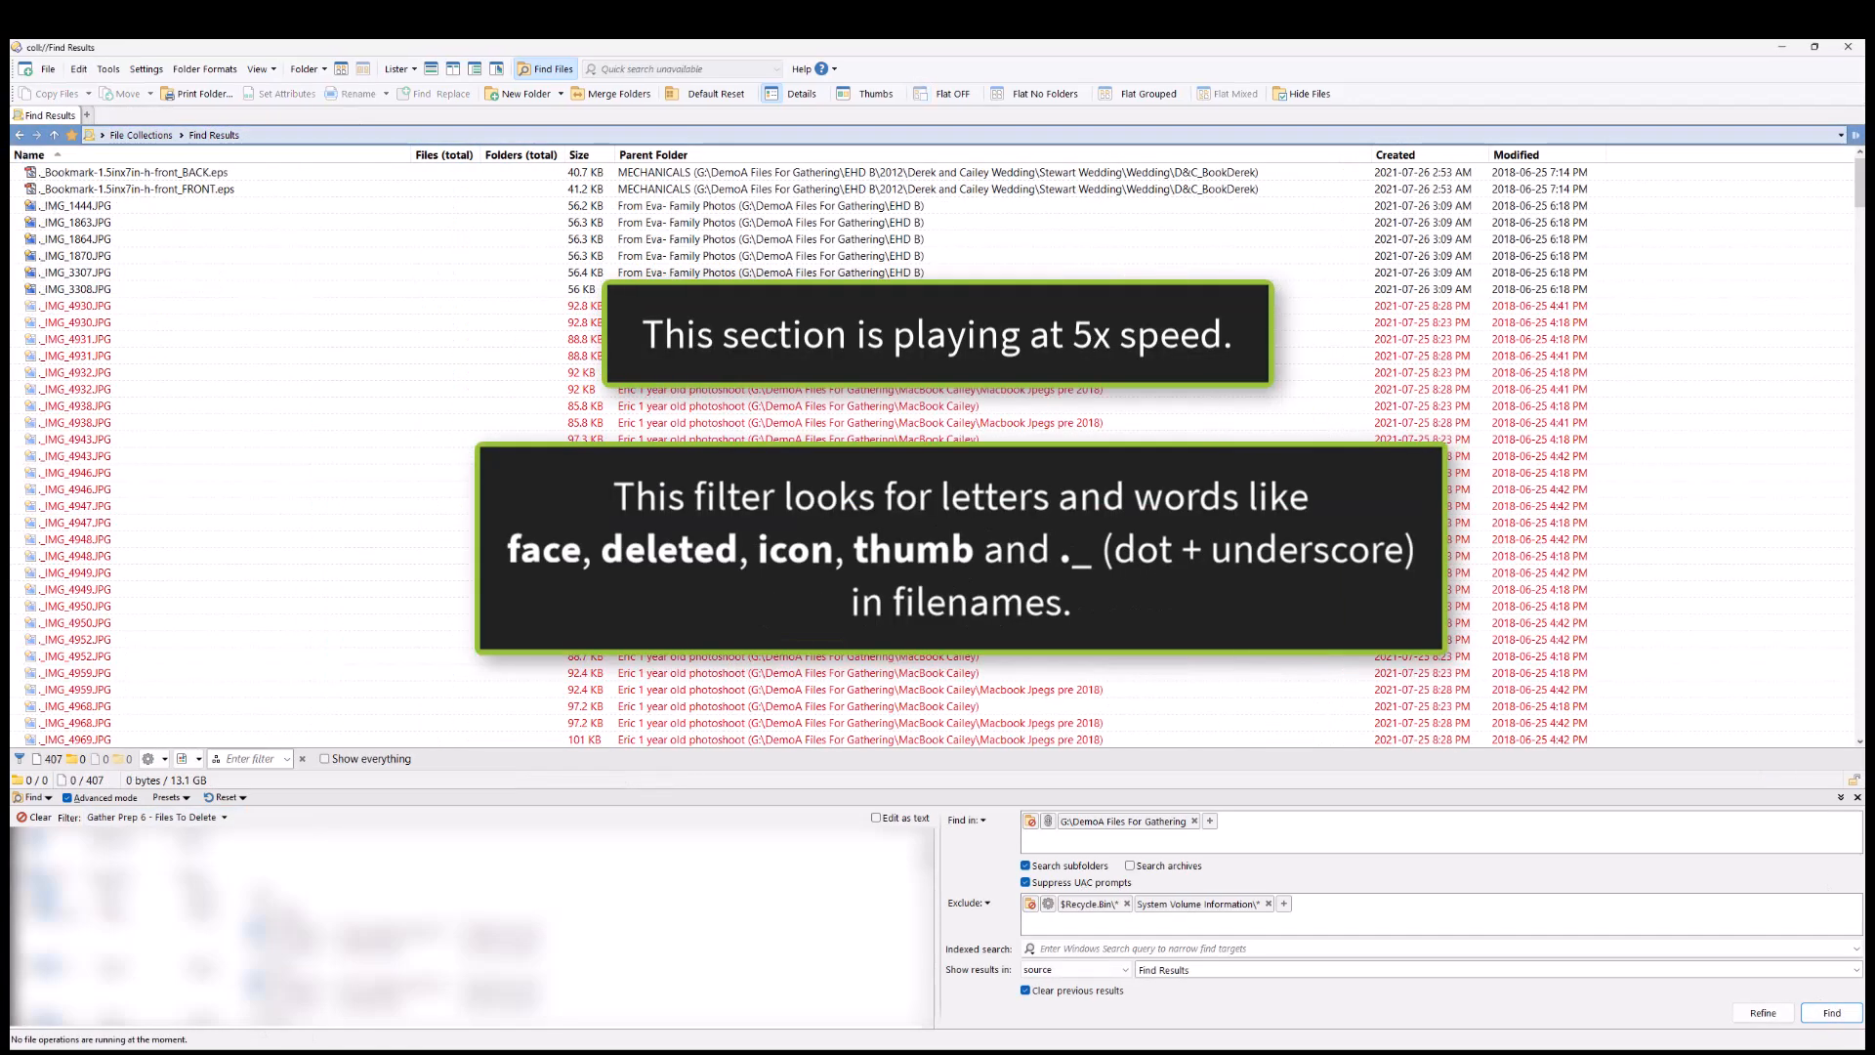
{"action": "scroll", "coordinate": [283, 479], "scroll_direction": "down", "scroll_amount": 20}
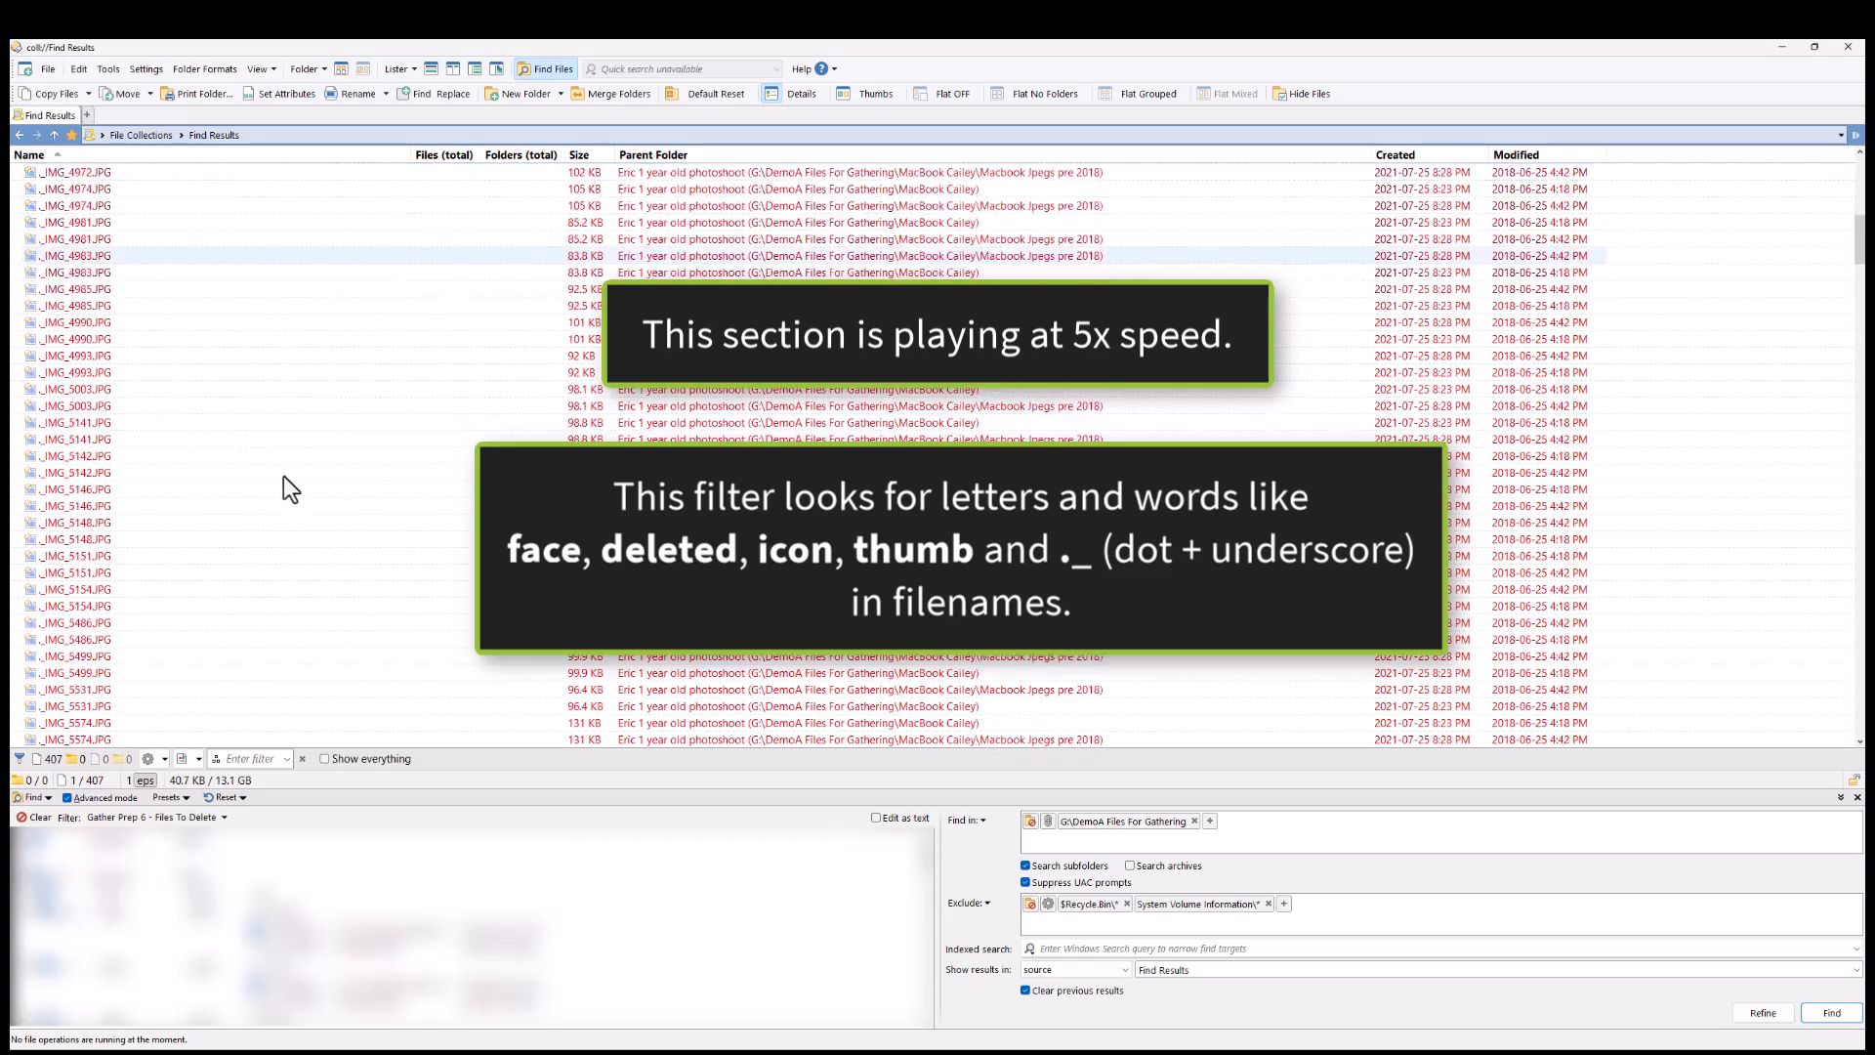
{"action": "left_click", "coordinate": [433, 388], "text": "shift"}
{"action": "key", "text": "Delete"}
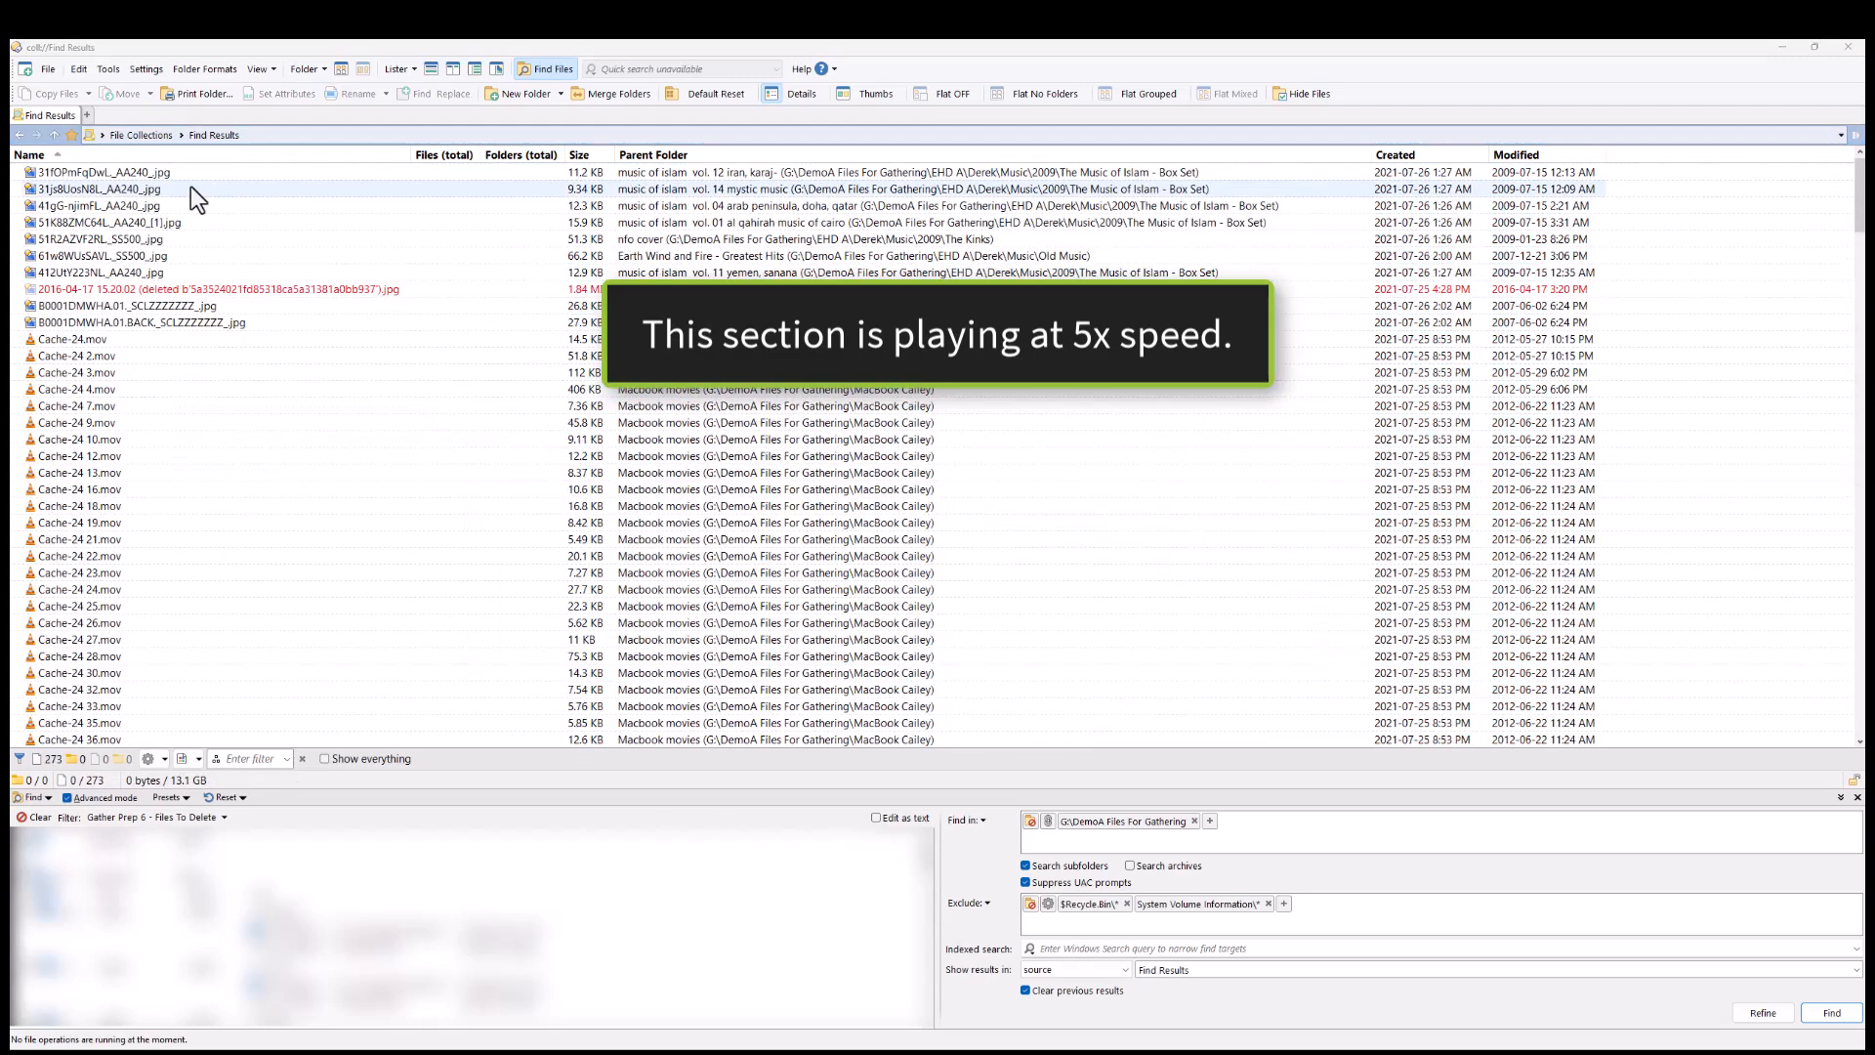
- Delete the found files listed before the John Mayer images, including the Cache and Clip MOV files
{"action": "scroll", "coordinate": [221, 320], "scroll_direction": "down", "scroll_amount": 20}
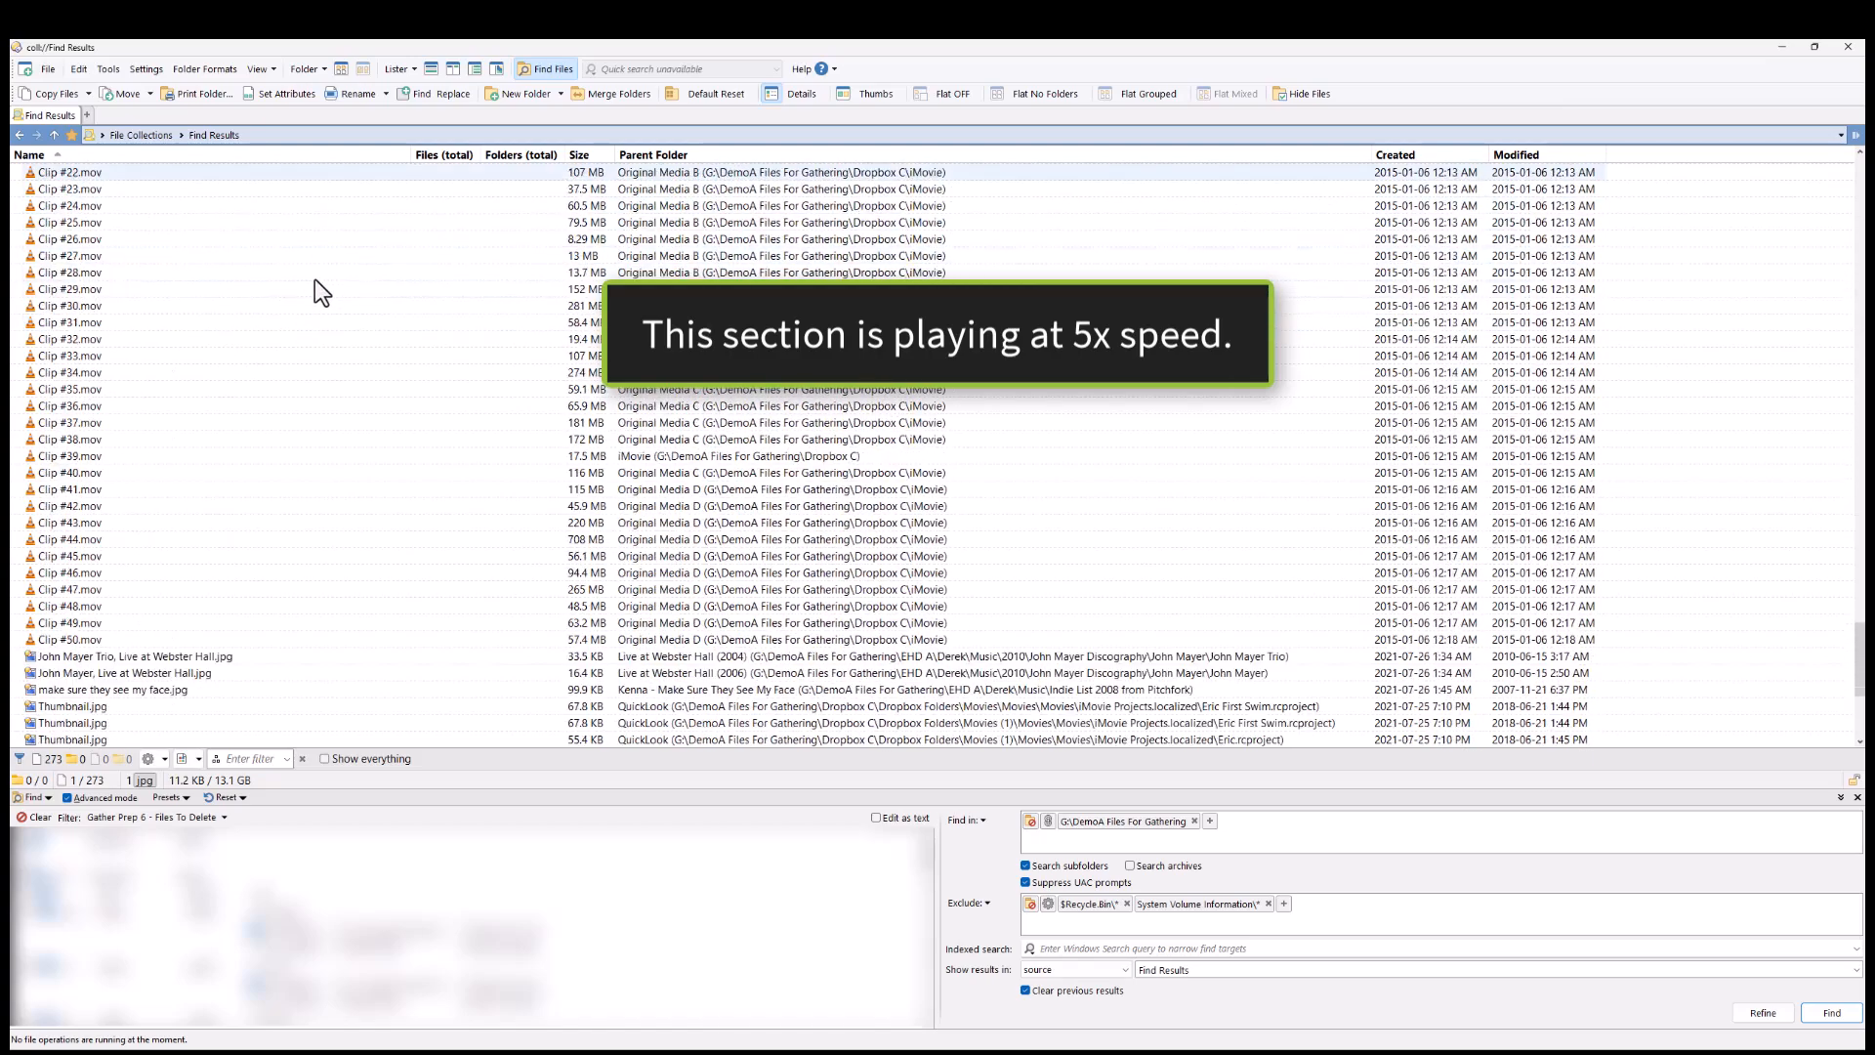
{"action": "left_click", "coordinate": [300, 321], "text": "shift"}
{"action": "key", "text": "Delete"}
{"action": "left_click", "coordinate": [992, 601]}
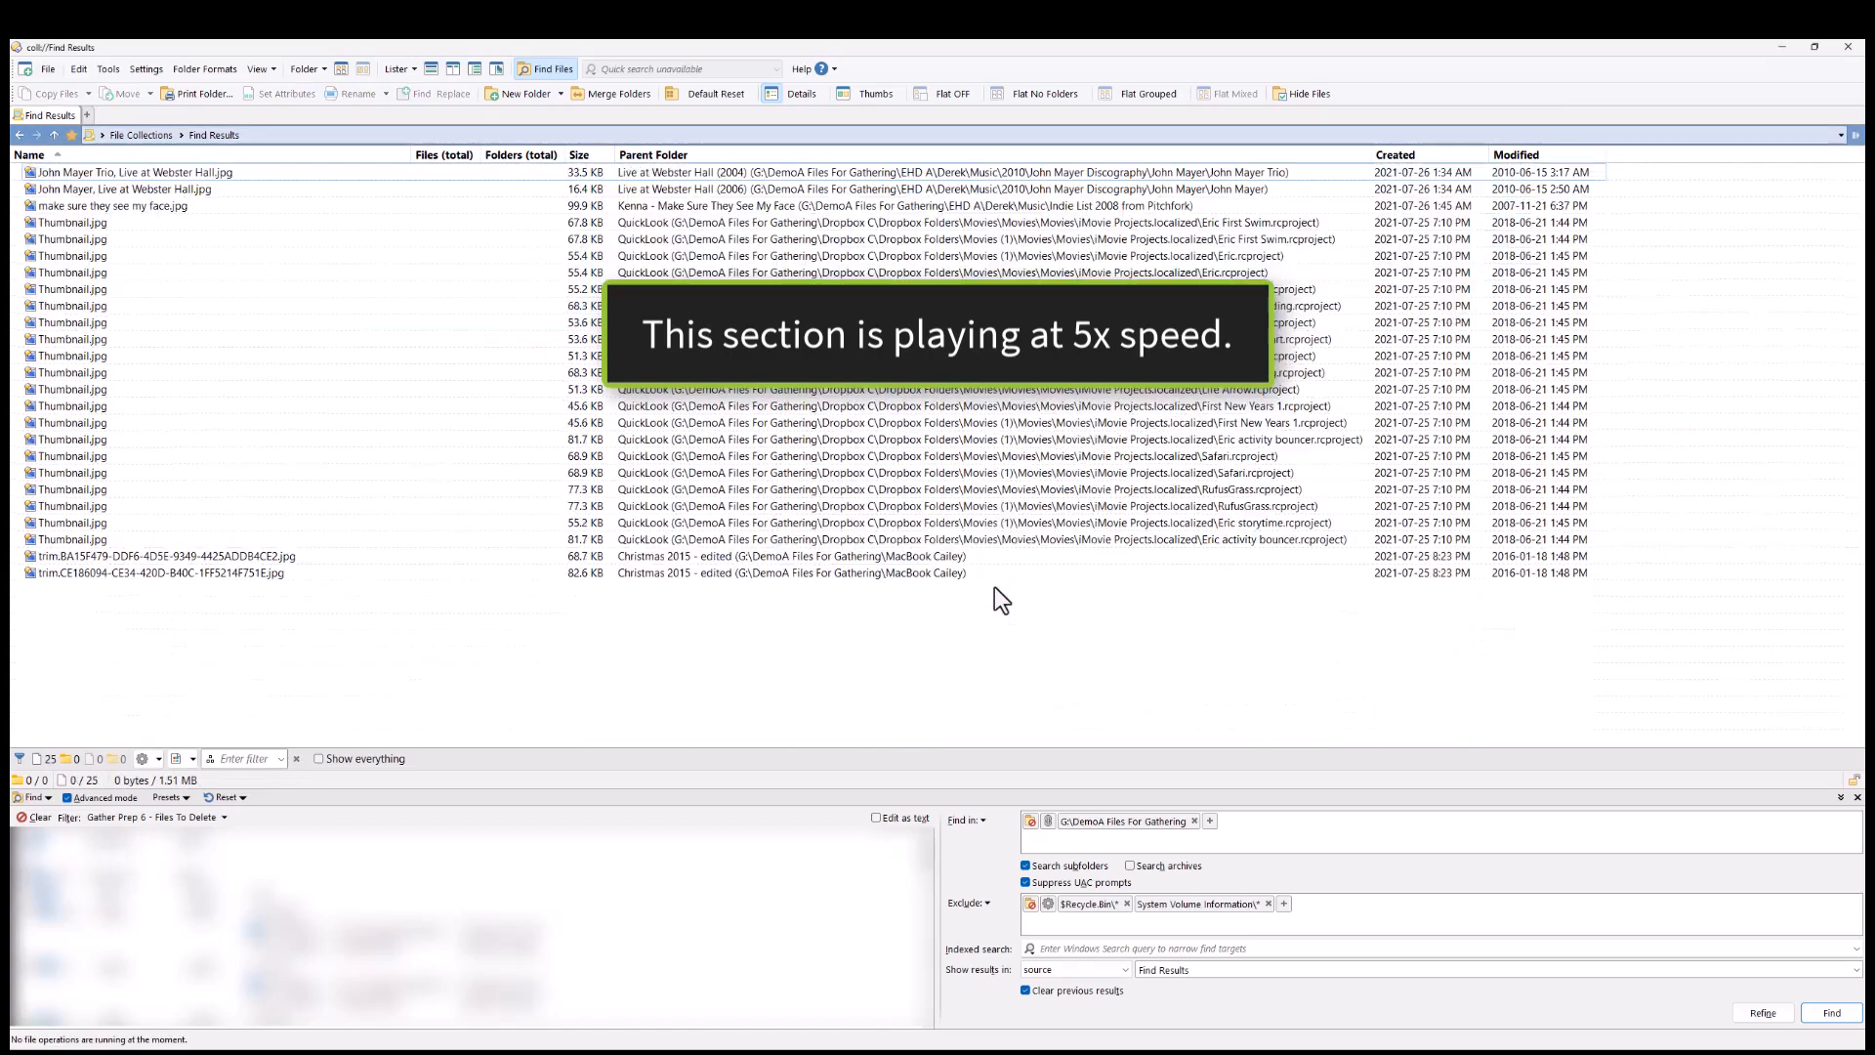
- Delete all remaining found JPG files, from the John Mayer images through the trim files
{"action": "left_click", "coordinate": [203, 174]}
{"action": "left_click", "coordinate": [175, 572], "text": "shift"}
{"action": "key", "text": "Delete"}
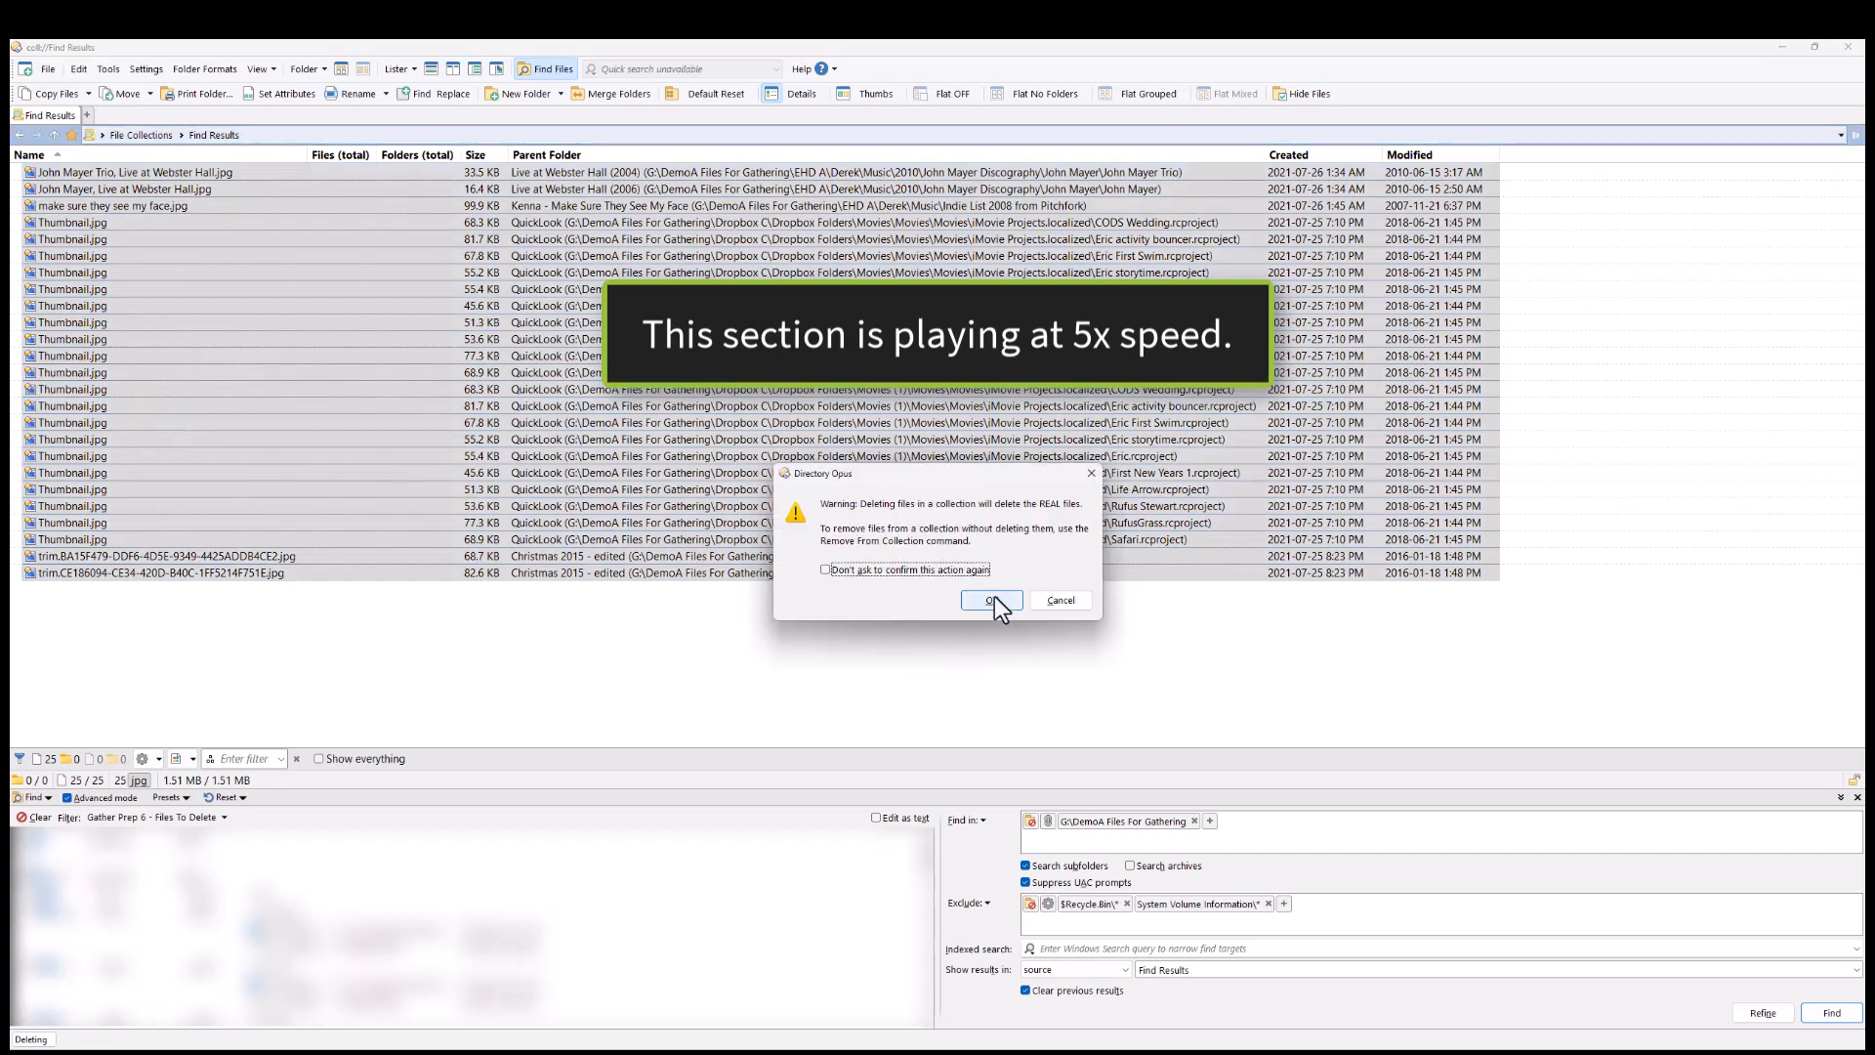
{"action": "left_click", "coordinate": [994, 596]}
- Search with the saved filter "Gather Prep 7 - Folders To Check" and clear several folders, including Macbook movies, from the results
{"action": "left_click", "coordinate": [1831, 1012]}
{"action": "left_click", "coordinate": [117, 439]}
{"action": "left_click", "coordinate": [203, 455], "text": "shift"}
{"action": "key", "text": "Delete"}
{"action": "left_click", "coordinate": [127, 388]}
{"action": "key", "text": "Delete"}
{"action": "left_click", "coordinate": [85, 438]}
{"action": "left_click", "coordinate": [85, 453], "text": "shift"}
{"action": "key", "text": "Delete"}
{"action": "right_click", "coordinate": [121, 507]}
{"action": "left_click", "coordinate": [82, 404]}
{"action": "key", "text": "Delete"}
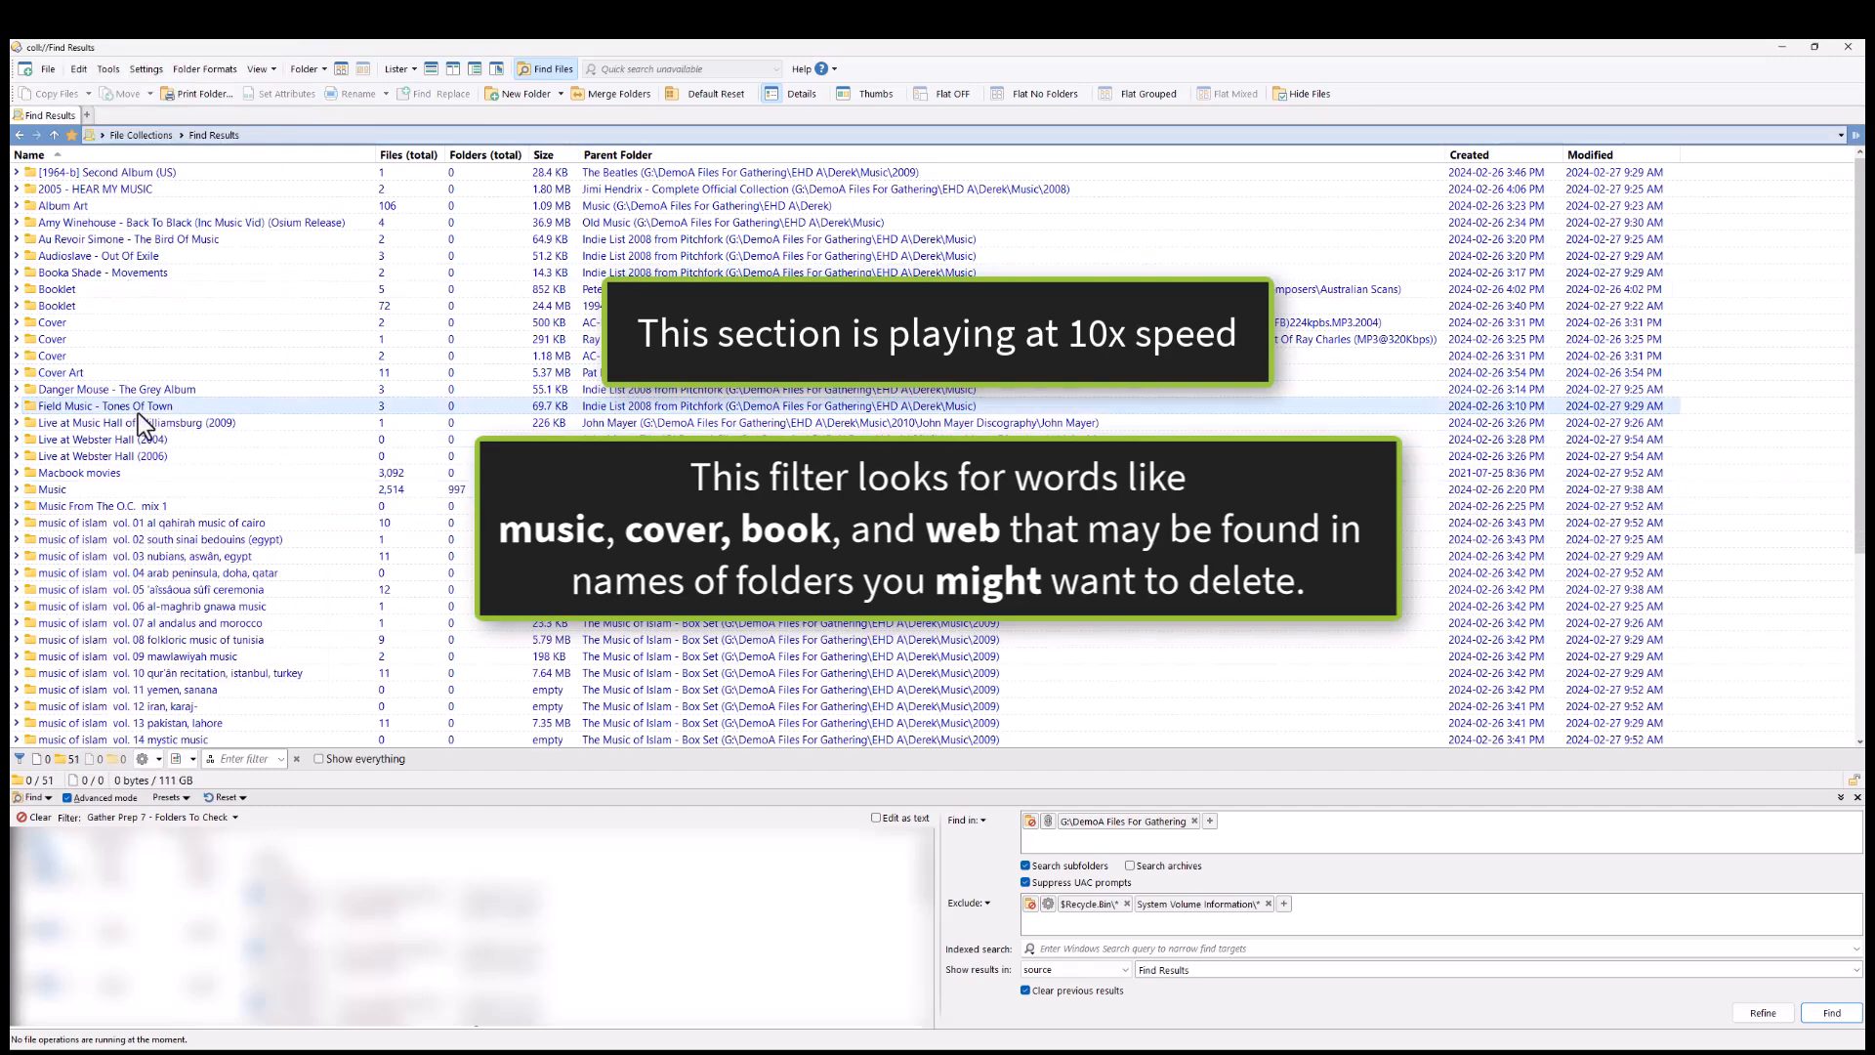
{"action": "key", "text": "Delete"}
- Delete the found folders from Music From The O.C. mix 1 through music of islam vol. 15
{"action": "scroll", "coordinate": [102, 625], "scroll_direction": "down", "scroll_amount": 5}
{"action": "left_click", "coordinate": [98, 237]}
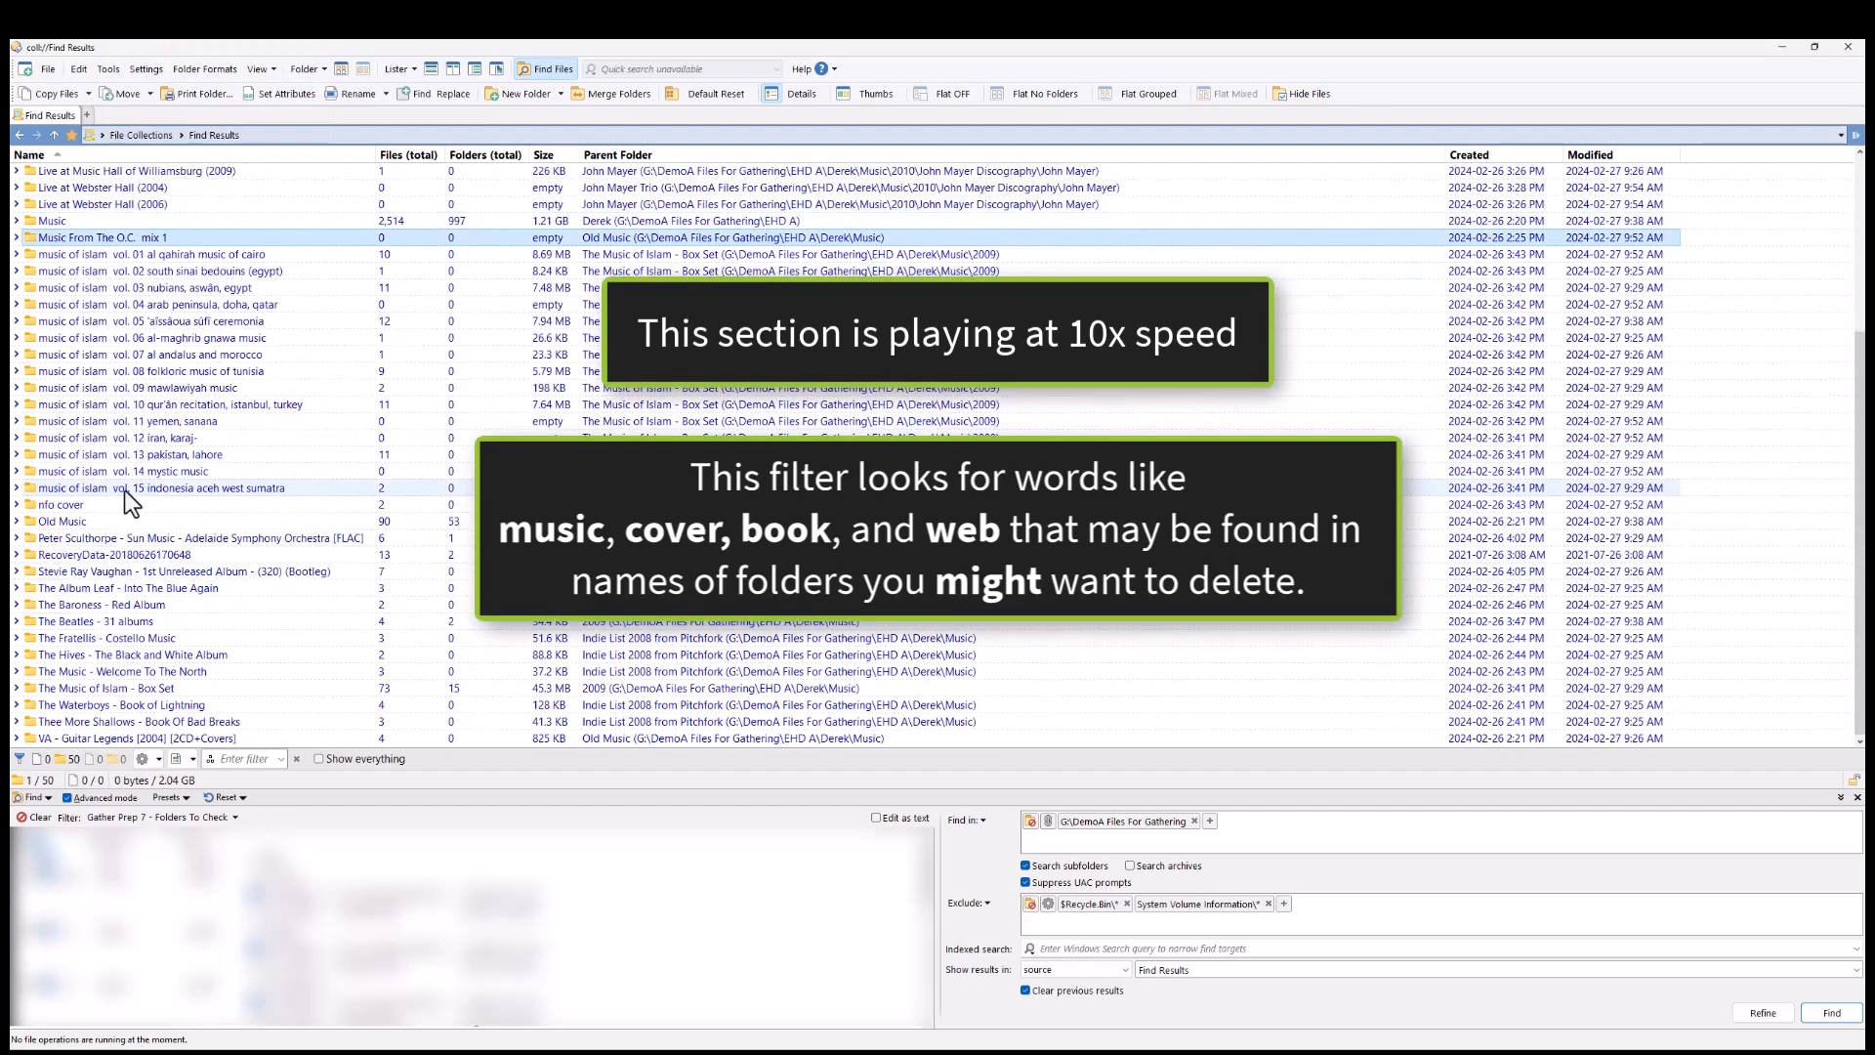
{"action": "left_click", "coordinate": [125, 488], "text": "shift"}
{"action": "key", "text": "Delete"}
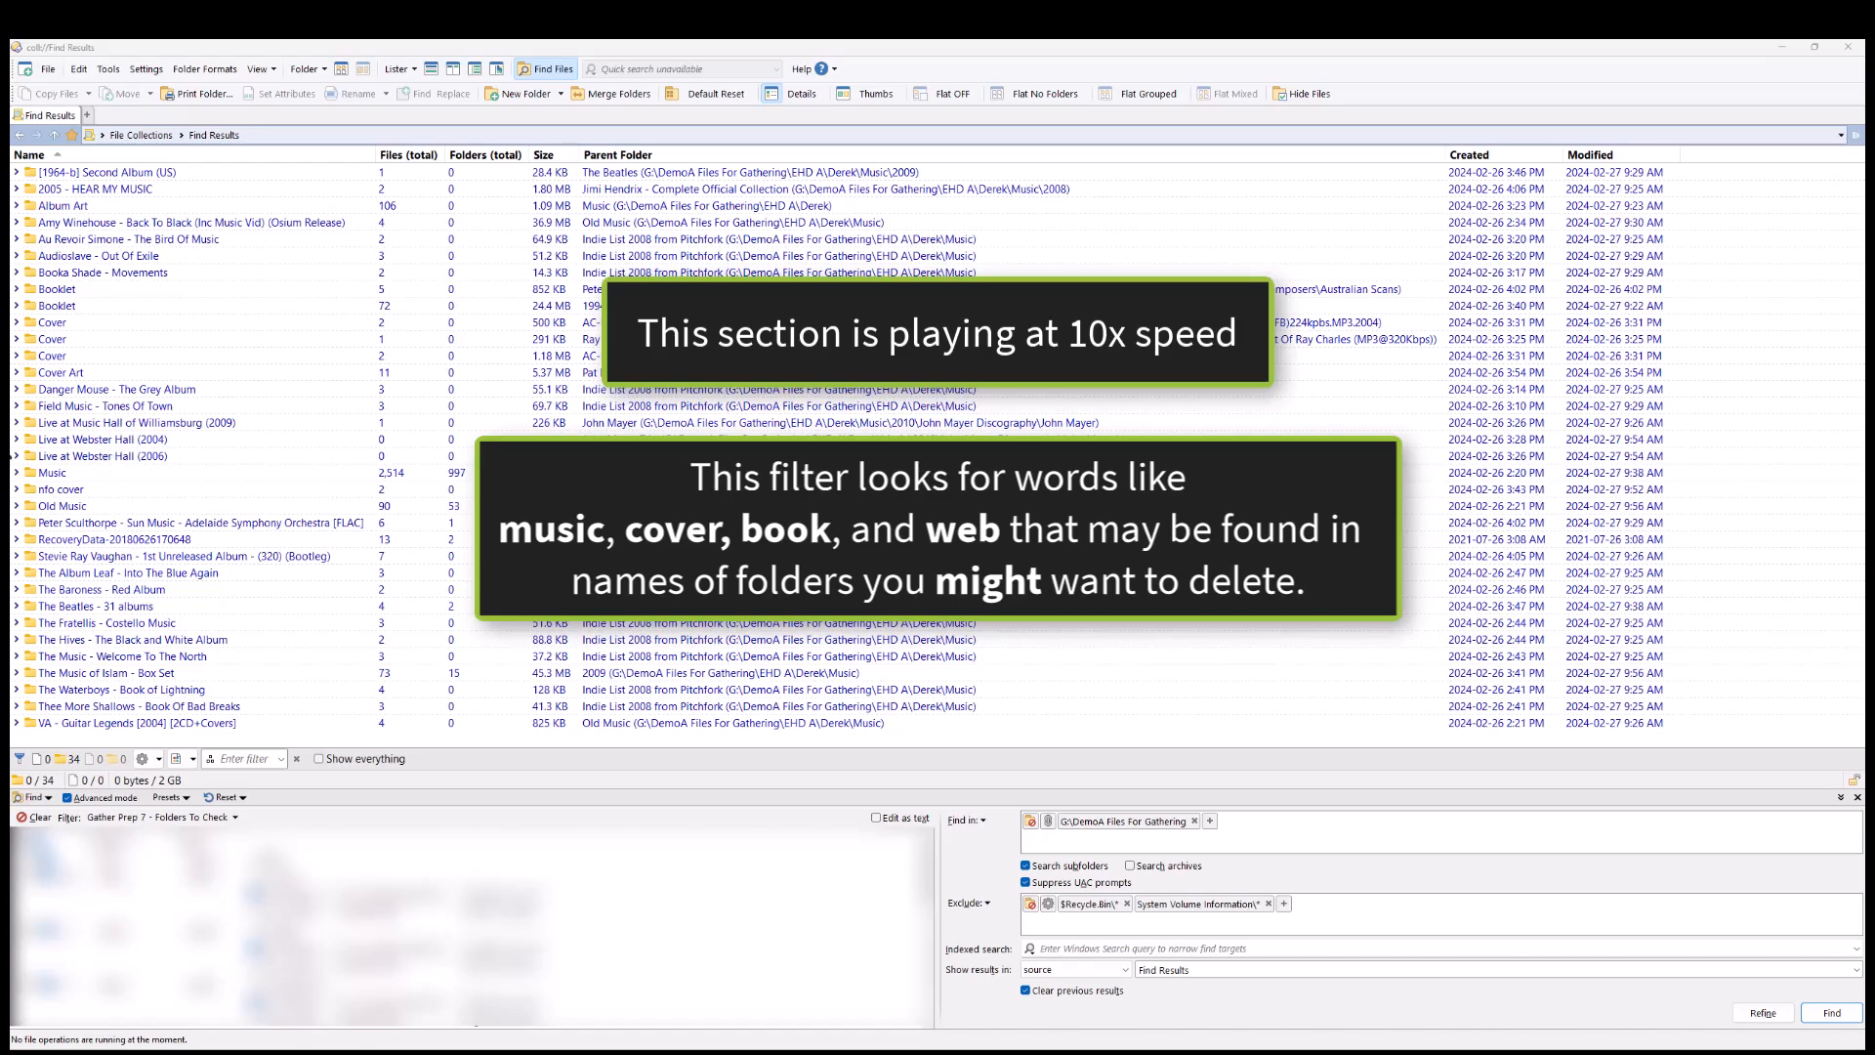
- Refresh the found folders and remove the Downloaded Albums folder from the results
{"action": "key", "text": "F5"}
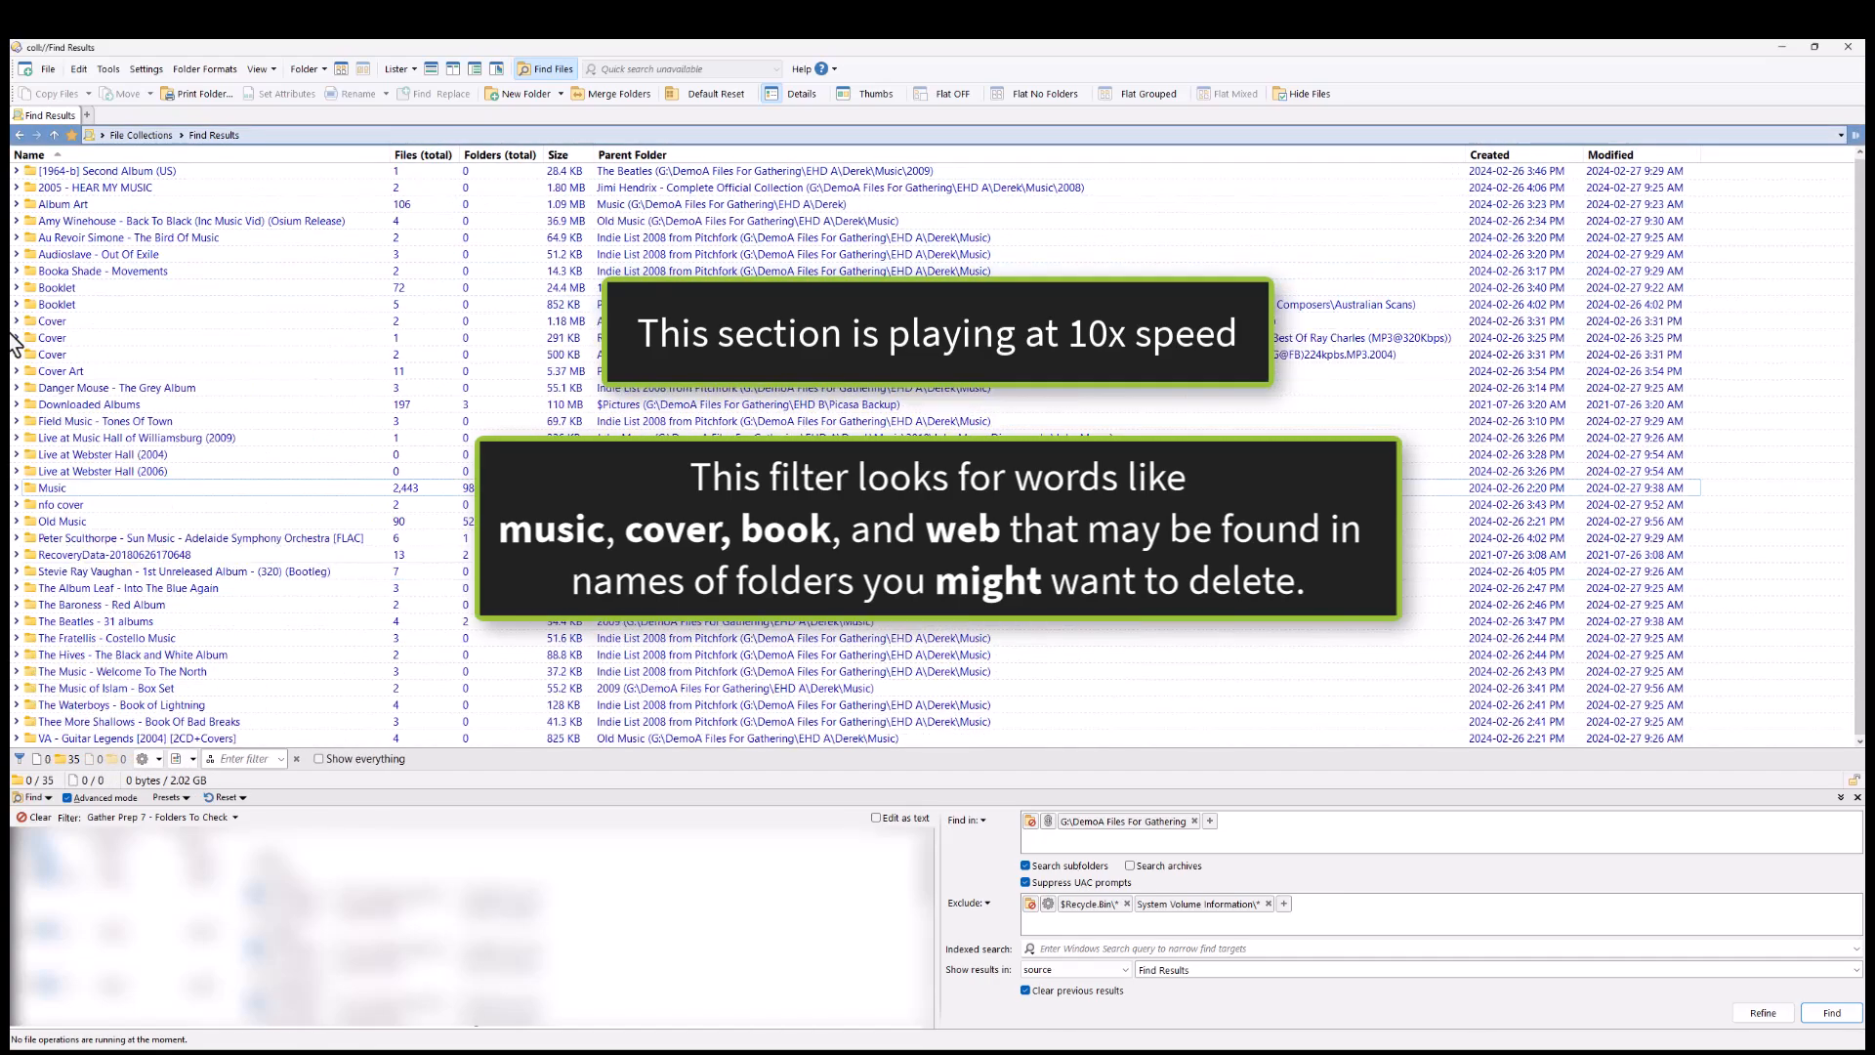
{"action": "left_click", "coordinate": [44, 404]}
{"action": "key", "text": "Delete"}
- Check the contents of the Live at Webster Hall folders and the EHD A Music folder, sorting the music files by type
{"action": "left_click", "coordinate": [16, 438]}
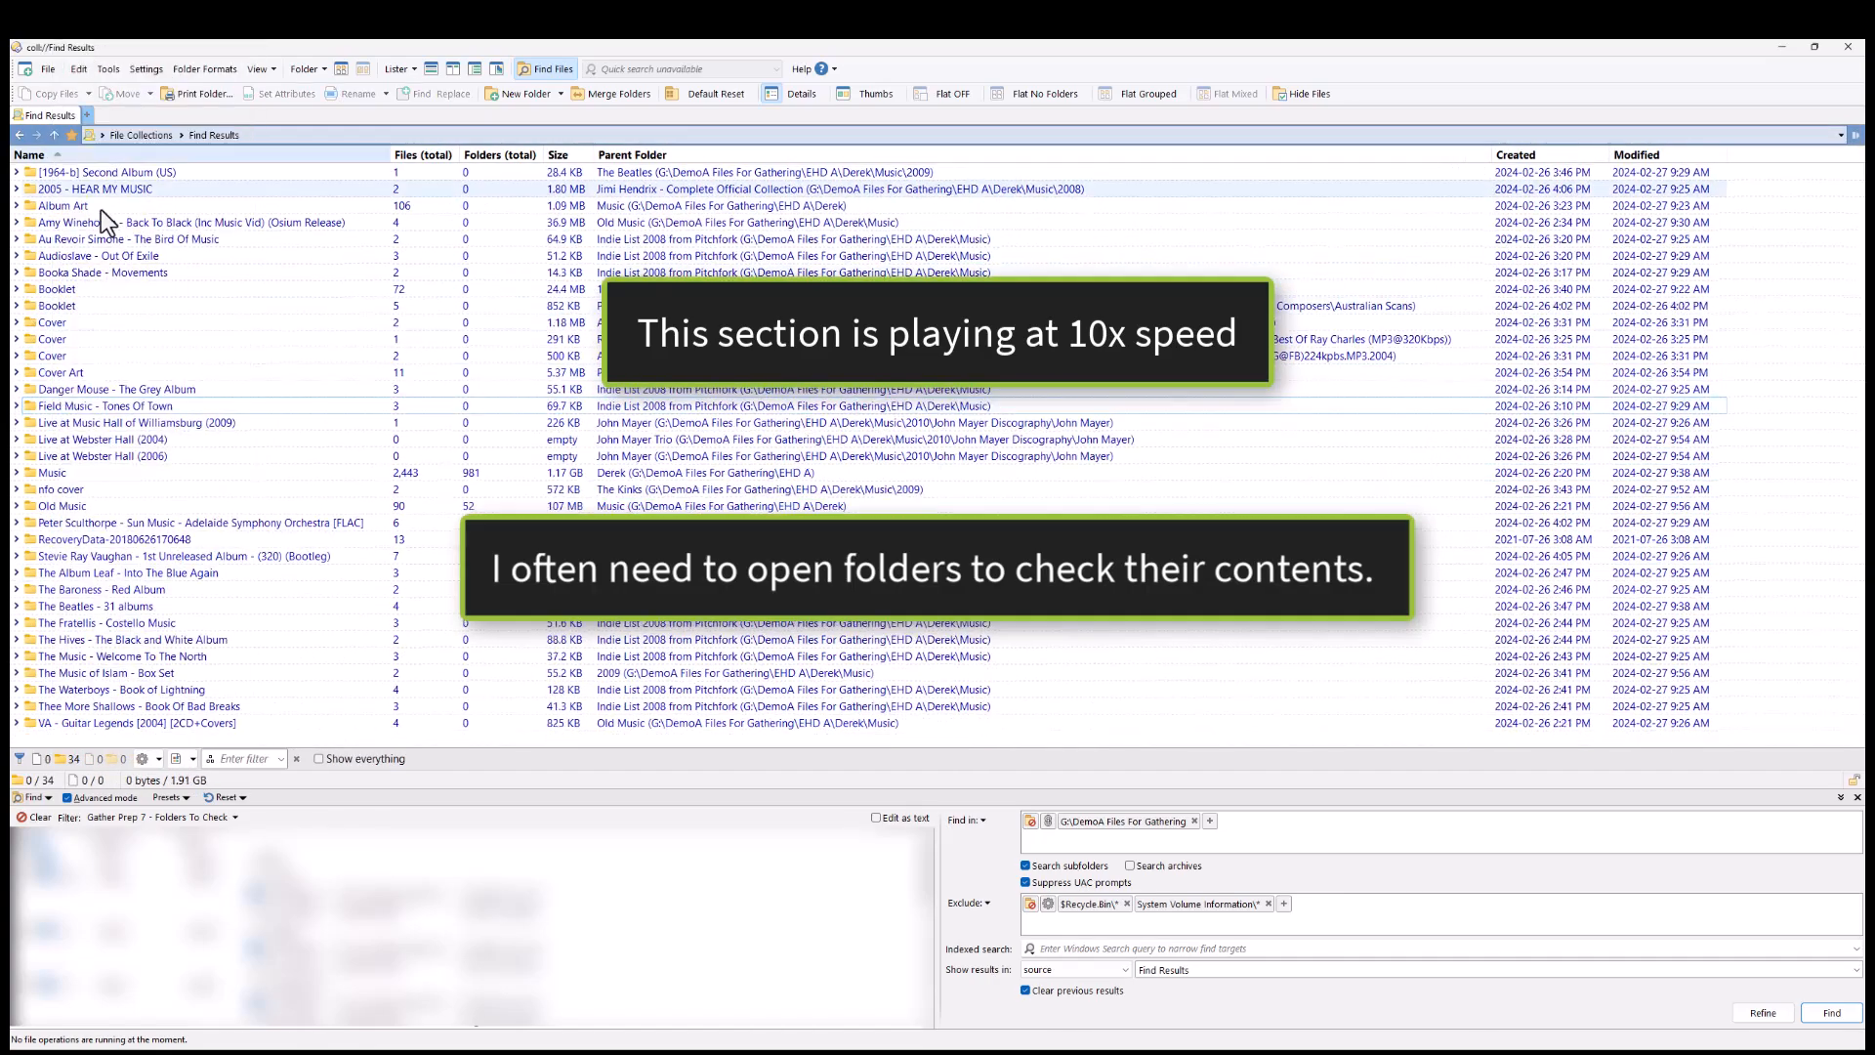
{"action": "left_click", "coordinate": [15, 455]}
{"action": "left_click", "coordinate": [16, 473]}
{"action": "left_click", "coordinate": [15, 639]}
{"action": "left_click", "coordinate": [16, 640]}
{"action": "left_click", "coordinate": [15, 473]}
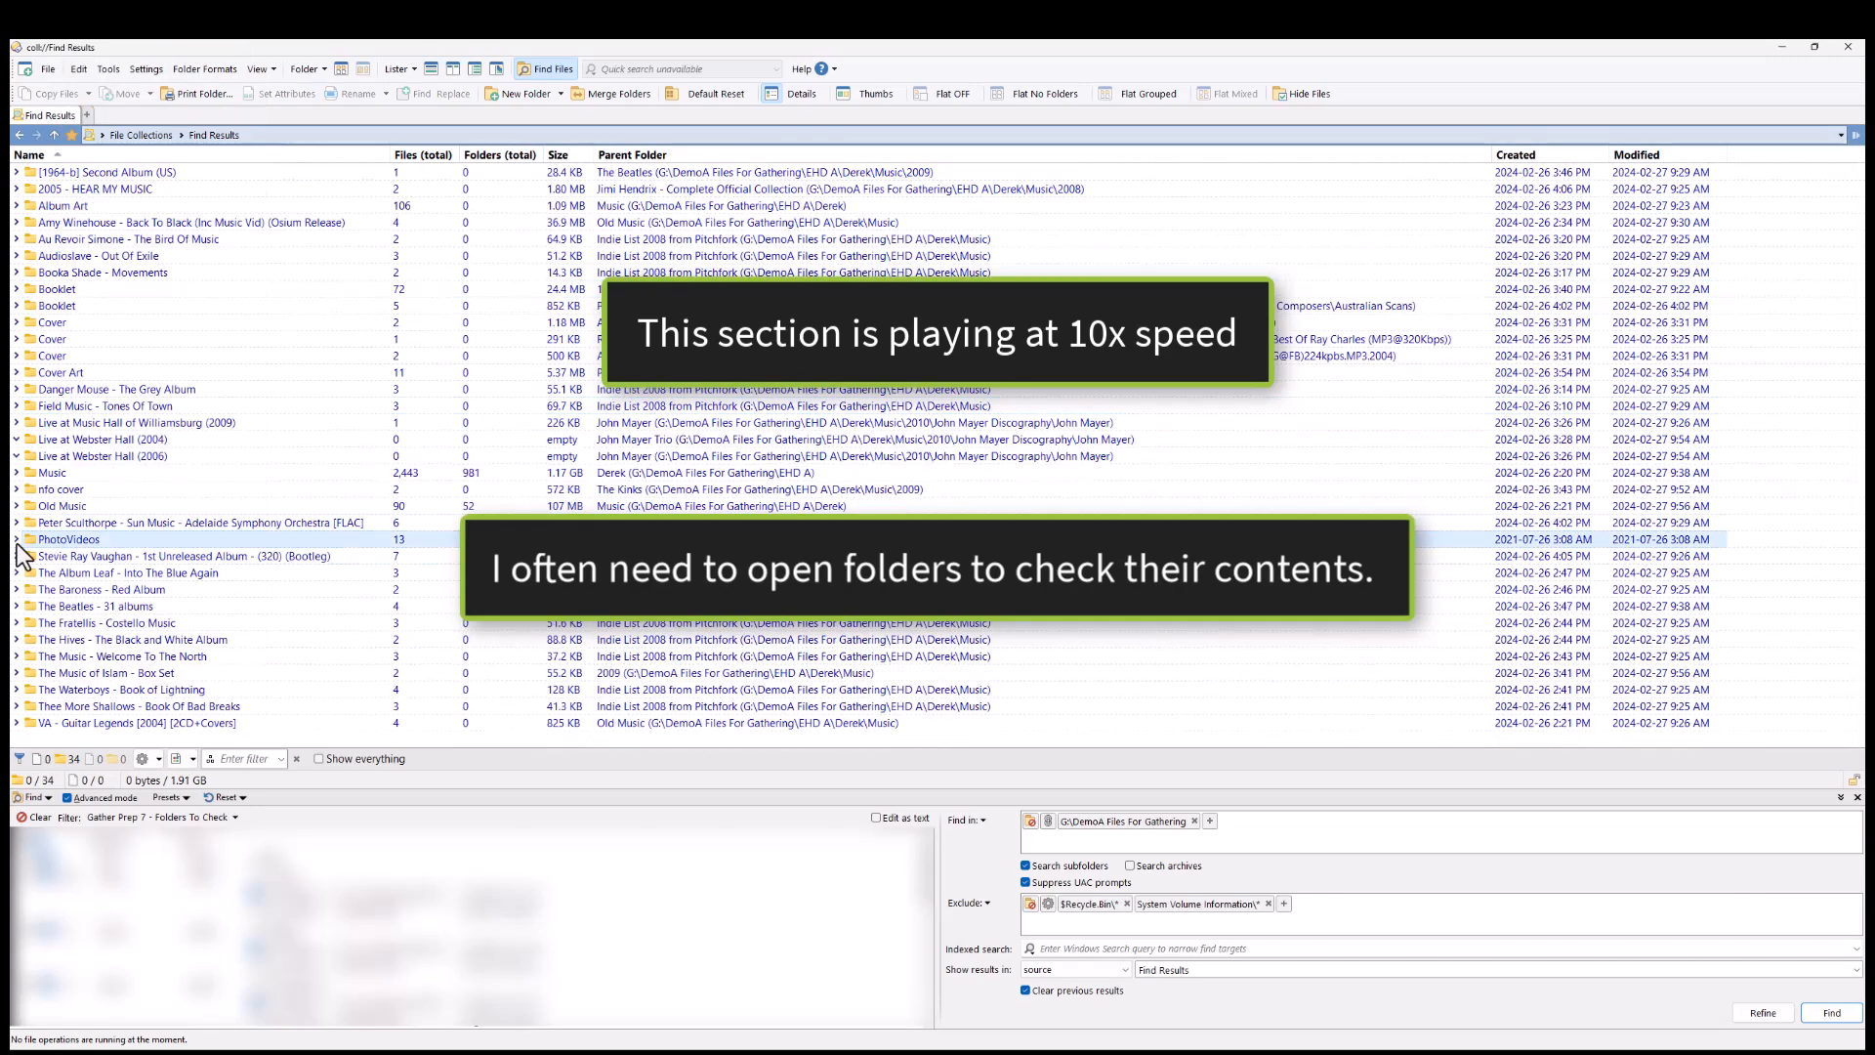
{"action": "double_click", "coordinate": [52, 473]}
{"action": "scroll", "coordinate": [254, 589], "scroll_direction": "down", "scroll_amount": 20}
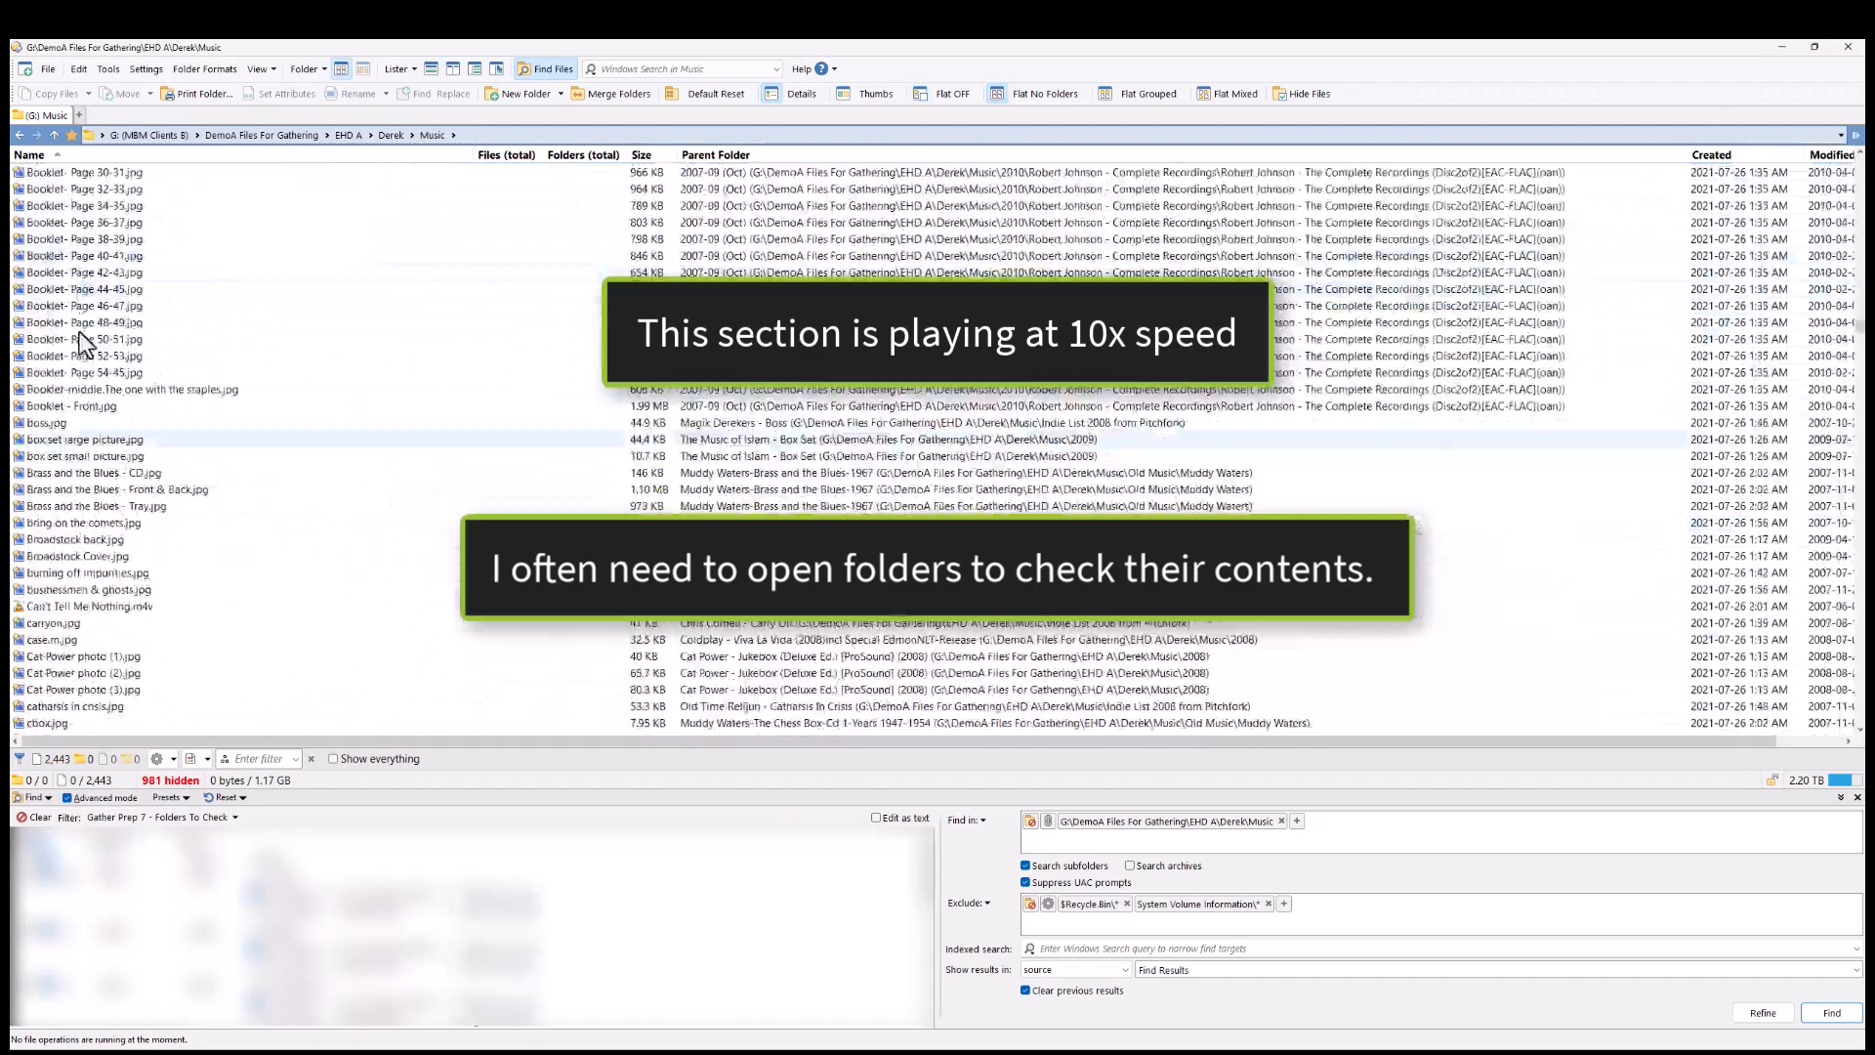
{"action": "left_click", "coordinate": [478, 155]}
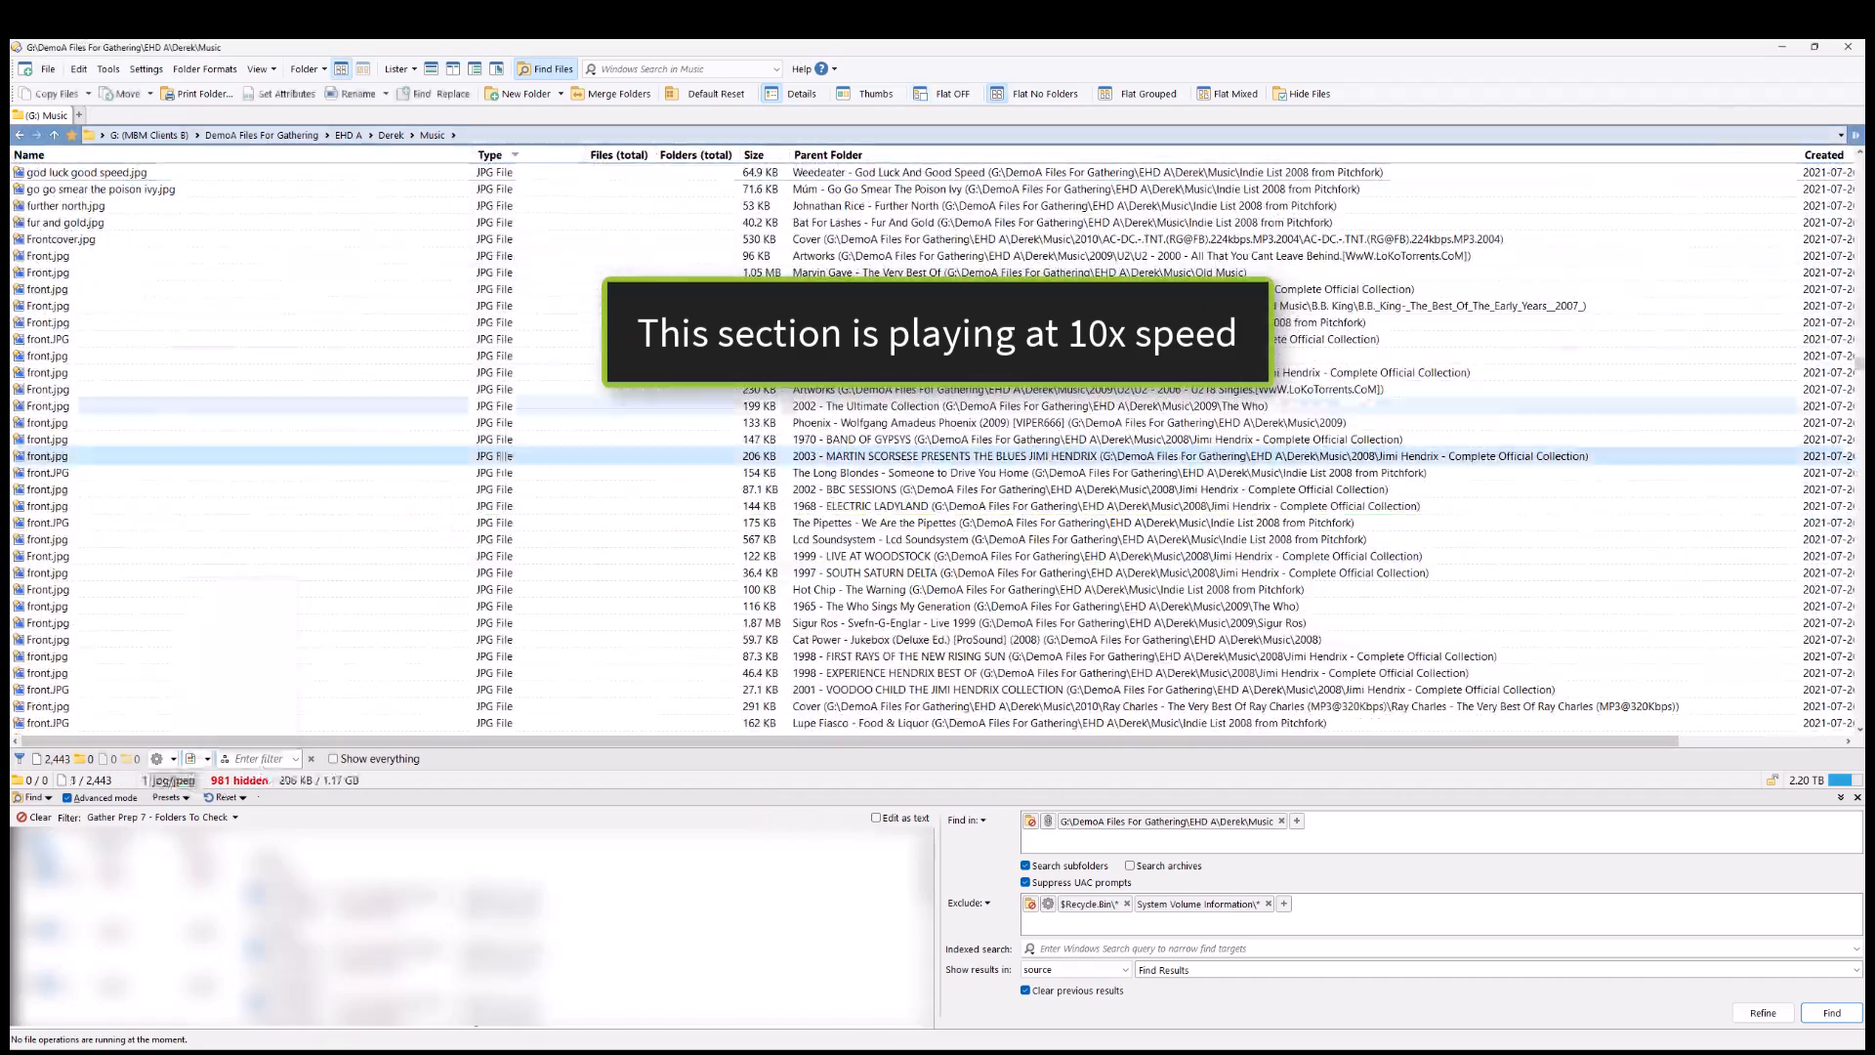
- Return to the find results and delete all the remaining found music and cover folders
{"action": "key", "text": "alt+Left"}
{"action": "key", "text": "ctrl+a"}
{"action": "key", "text": "Delete"}
{"action": "left_click", "coordinate": [990, 599]}
- Search with the saved filter "Gather Prep 8 - Files To Check" and delete all the picasabackground BMP and JPG files
{"action": "left_click", "coordinate": [205, 820]}
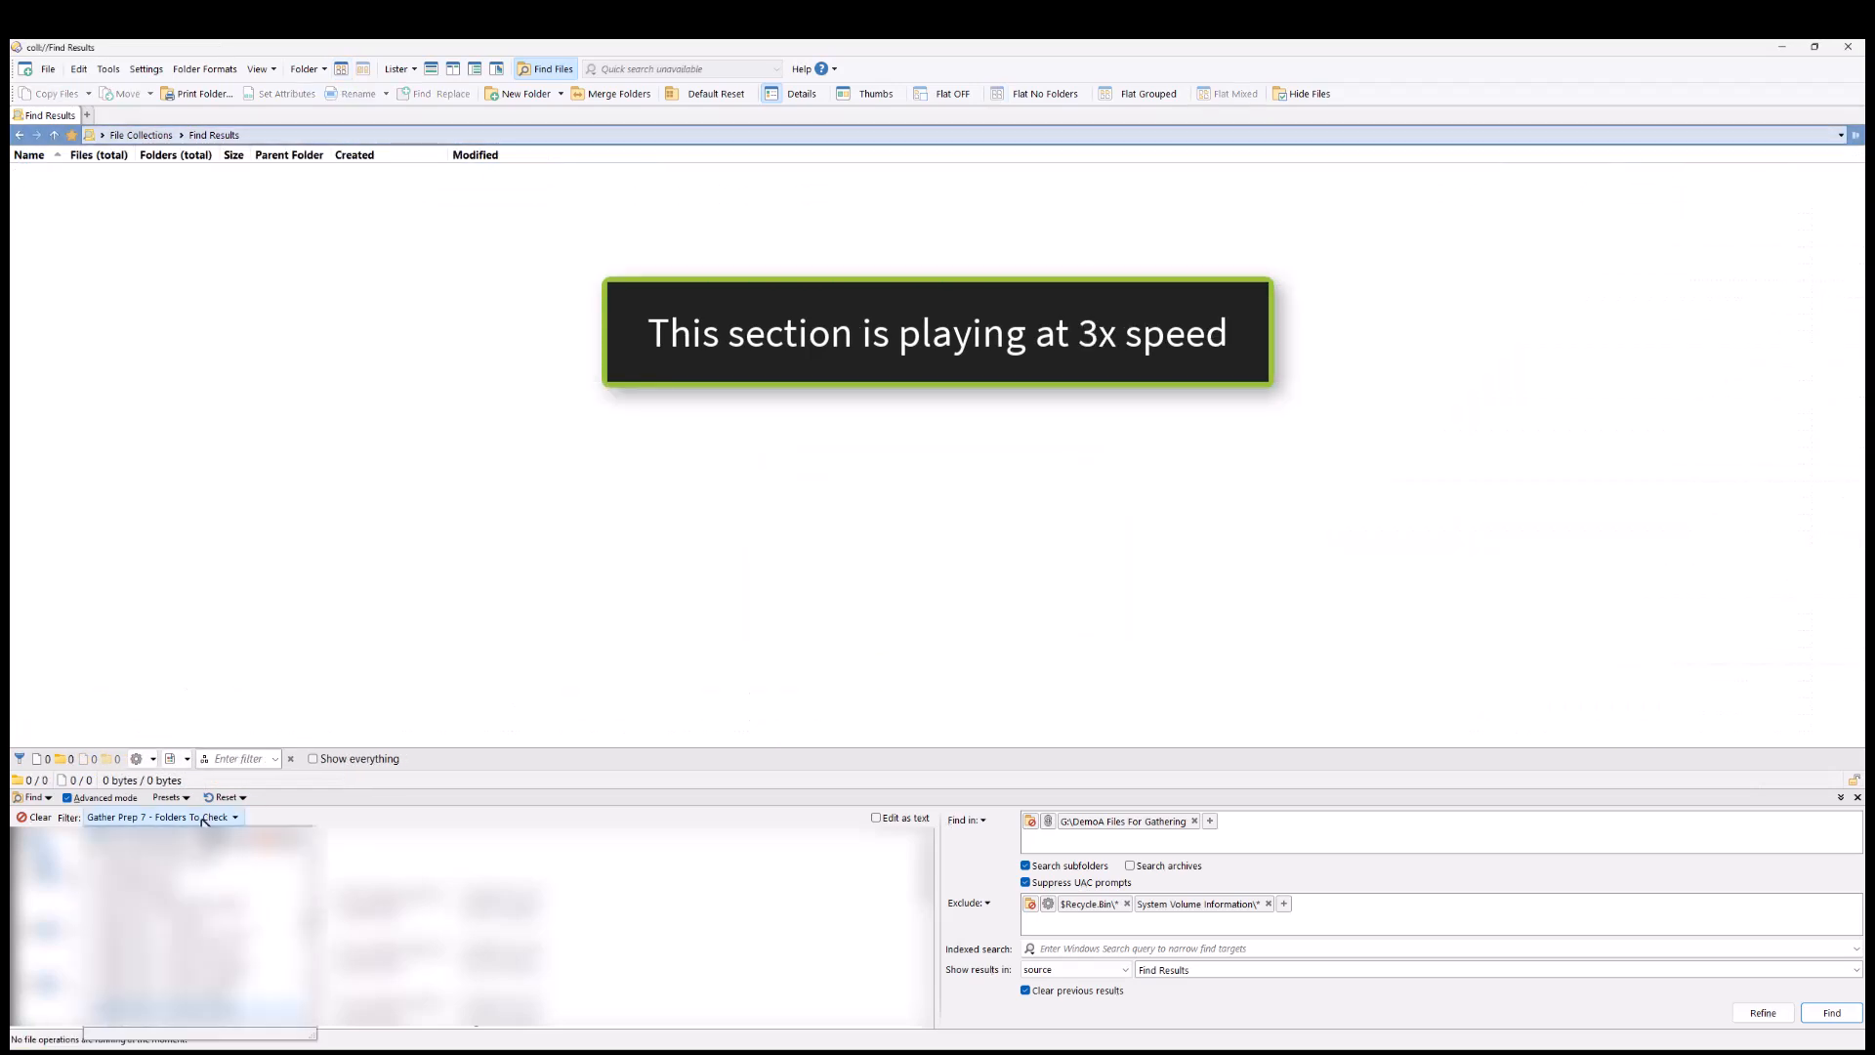
{"action": "left_click", "coordinate": [259, 1020]}
{"action": "left_click", "coordinate": [1832, 1013]}
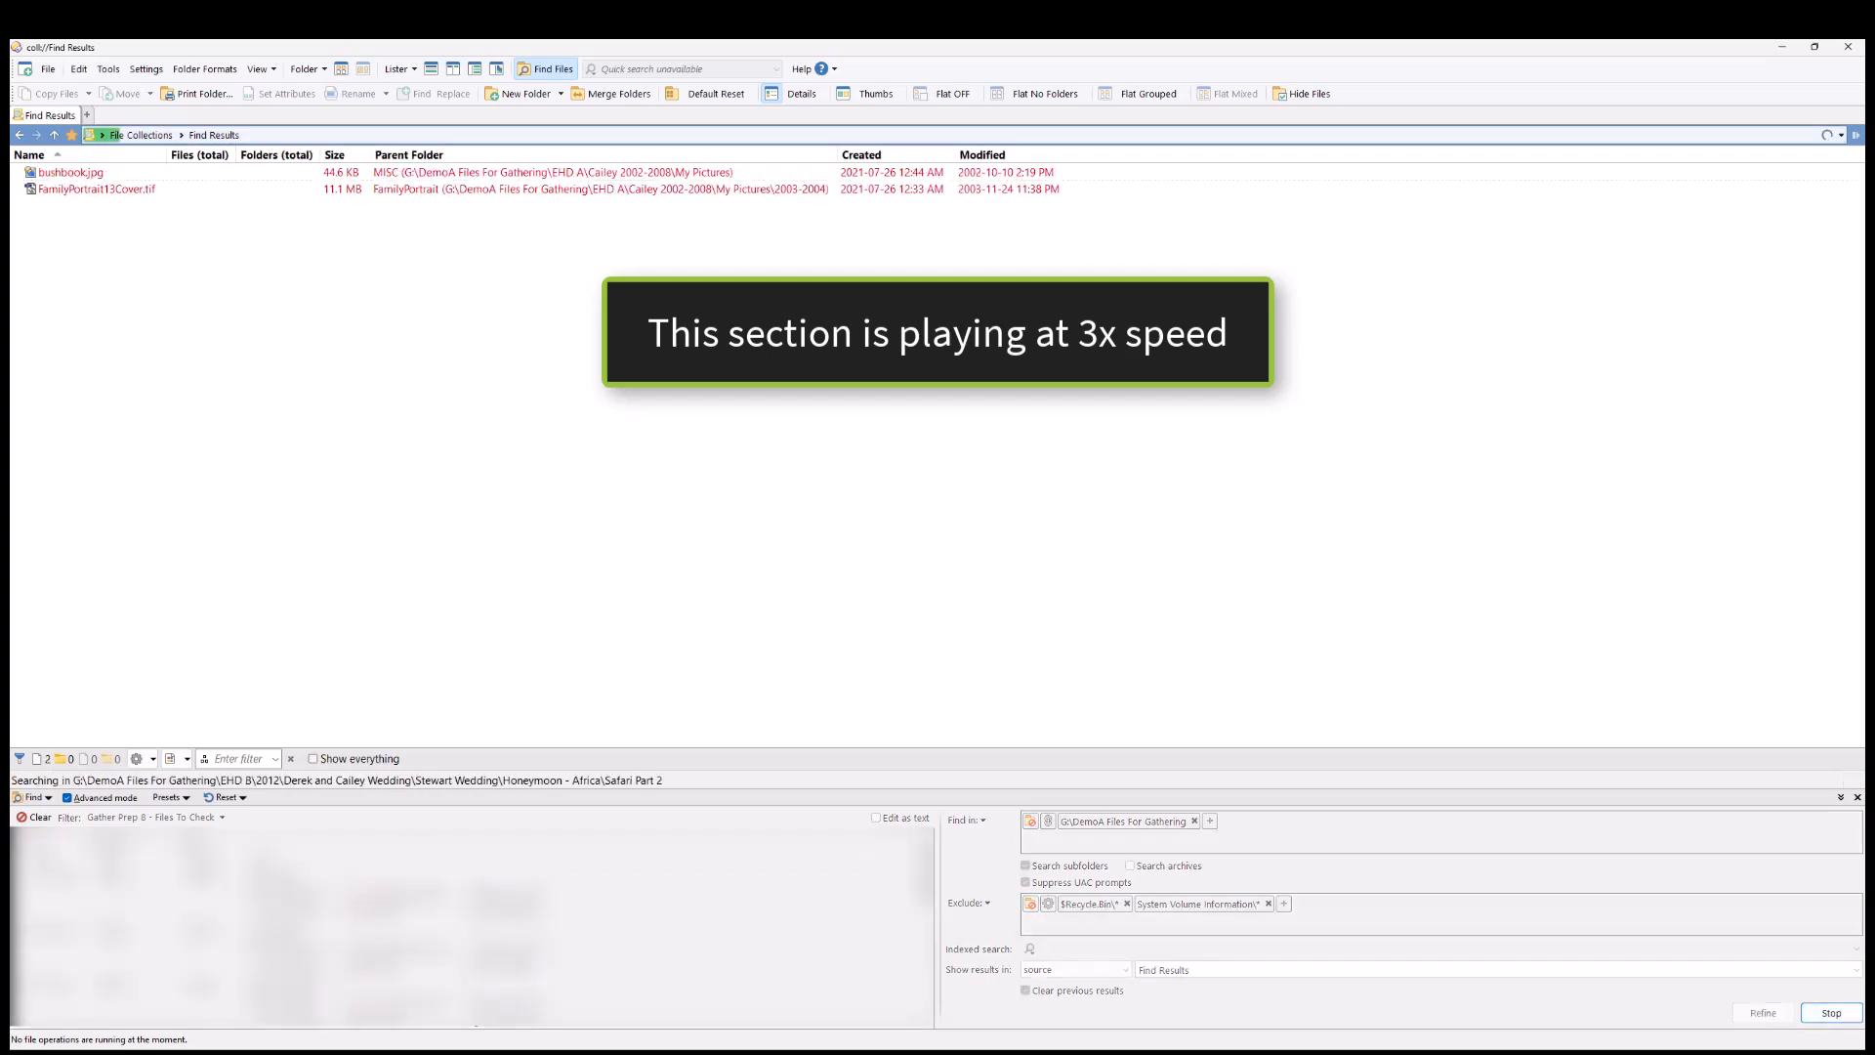
{"action": "left_click", "coordinate": [72, 336]}
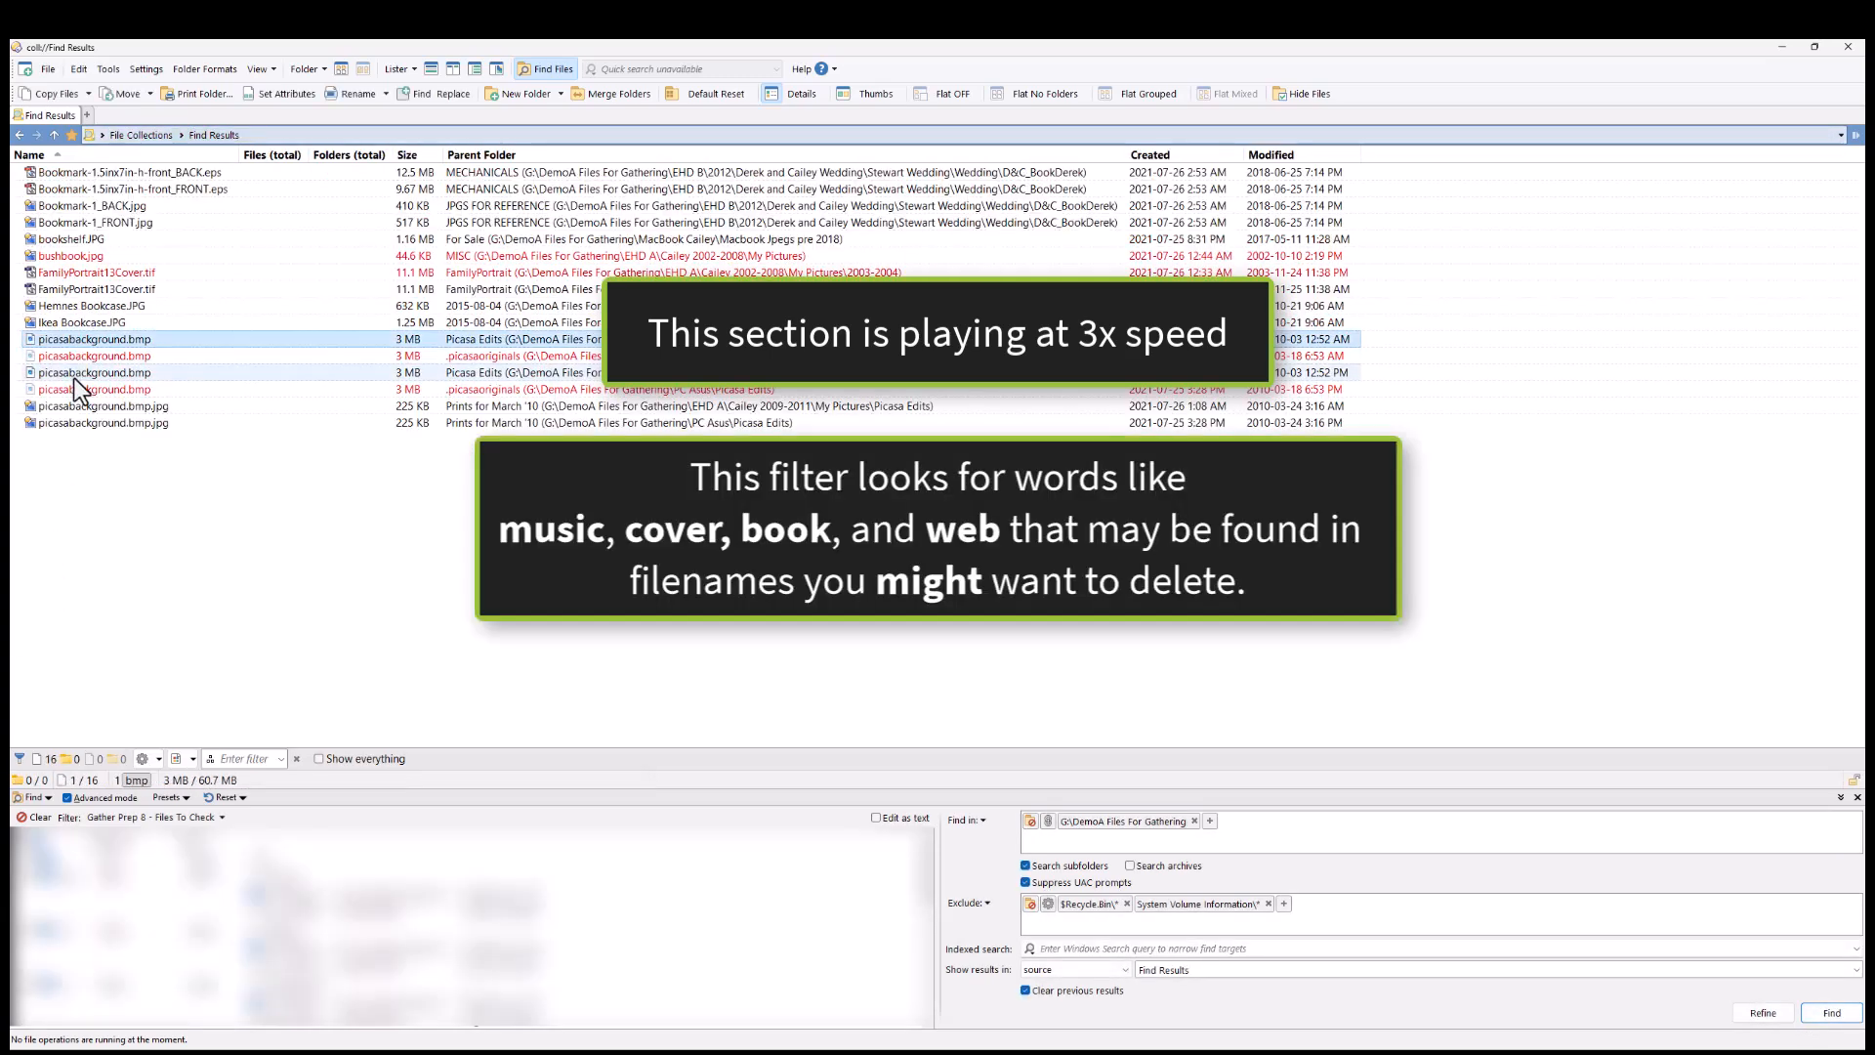
{"action": "left_click", "coordinate": [79, 420], "text": "shift"}
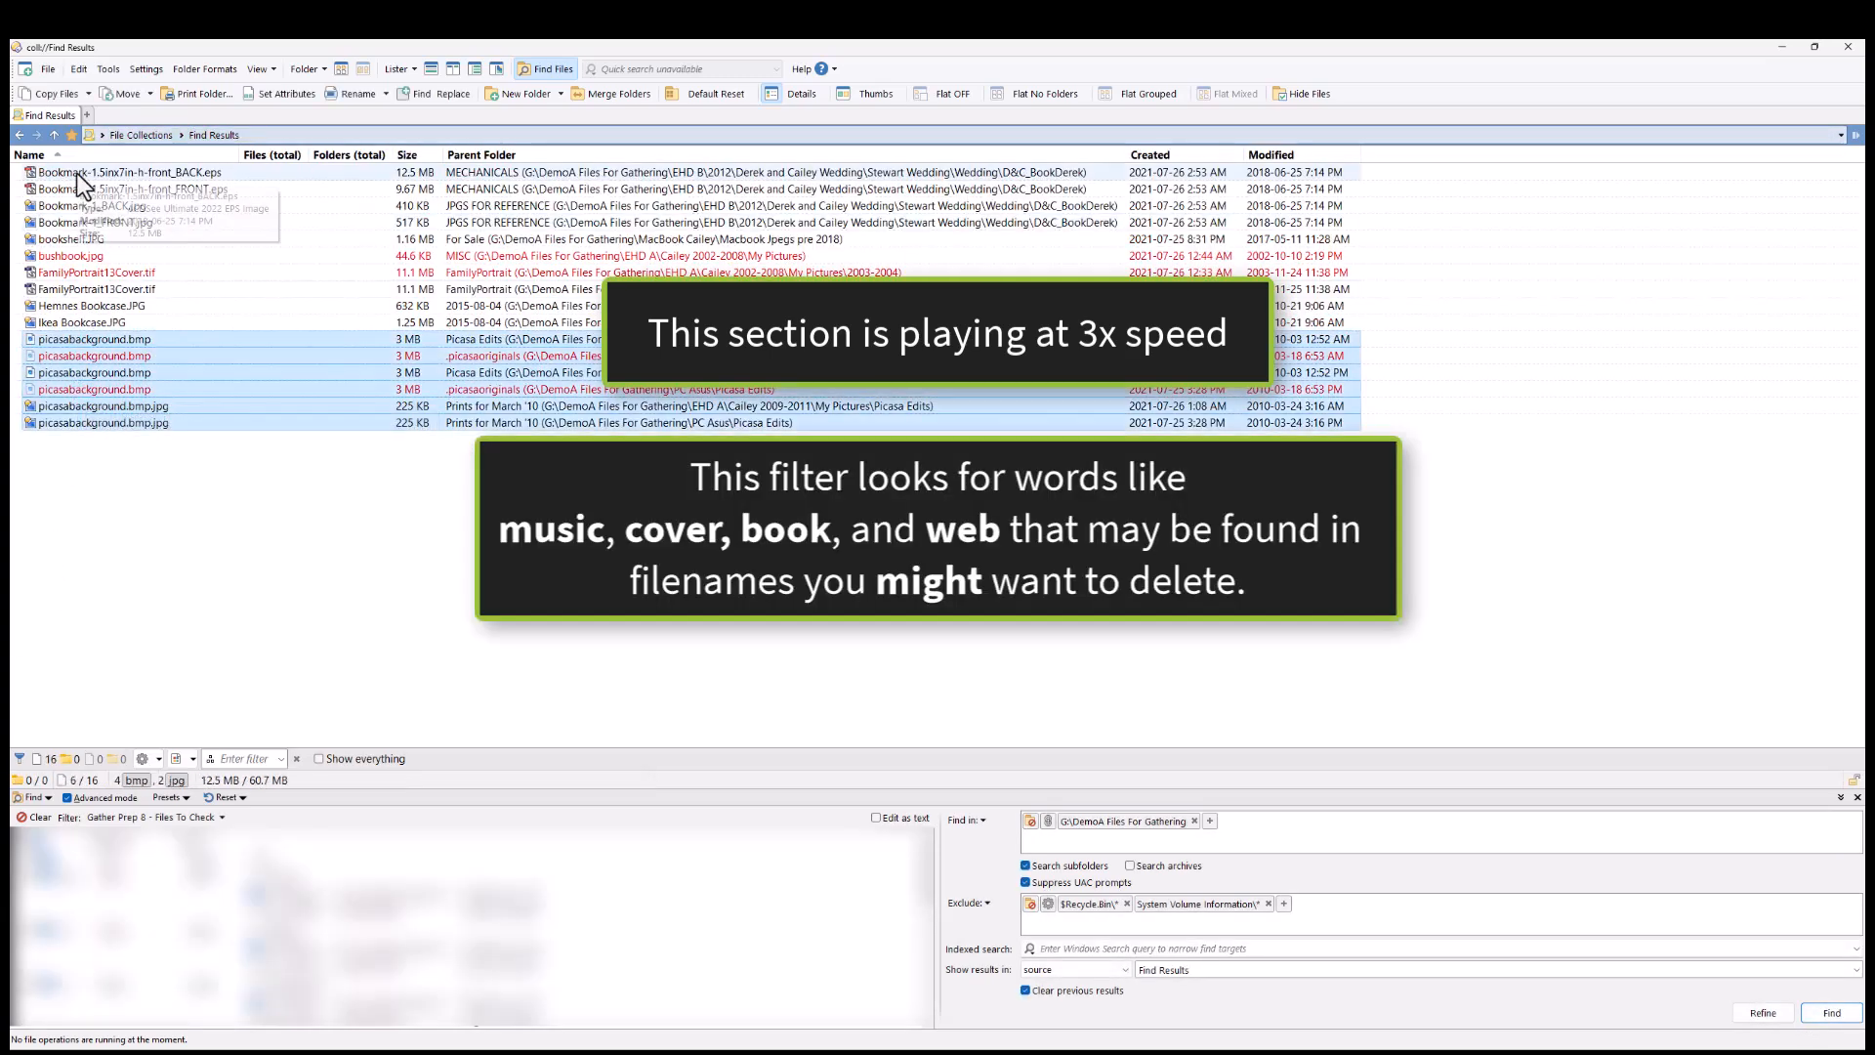
{"action": "left_click", "coordinate": [95, 344]}
{"action": "left_click", "coordinate": [93, 421], "text": "shift"}
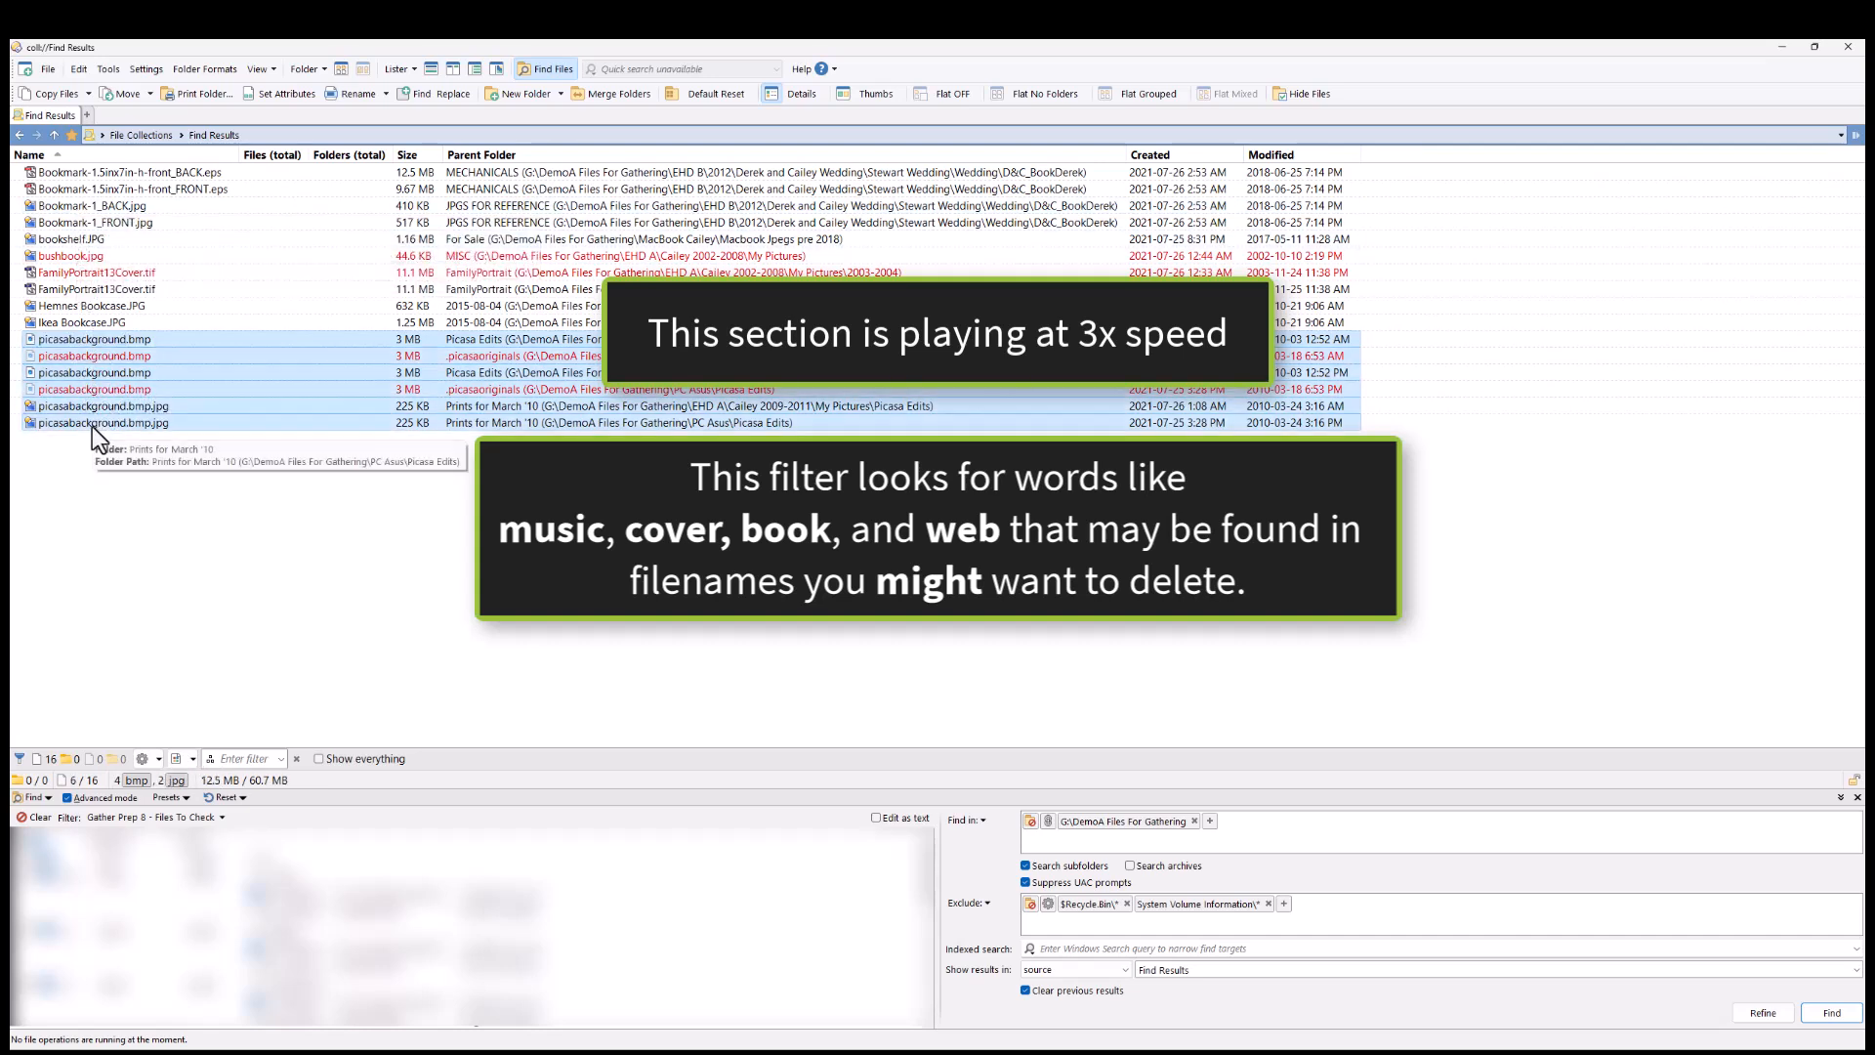
{"action": "key", "text": "Delete"}
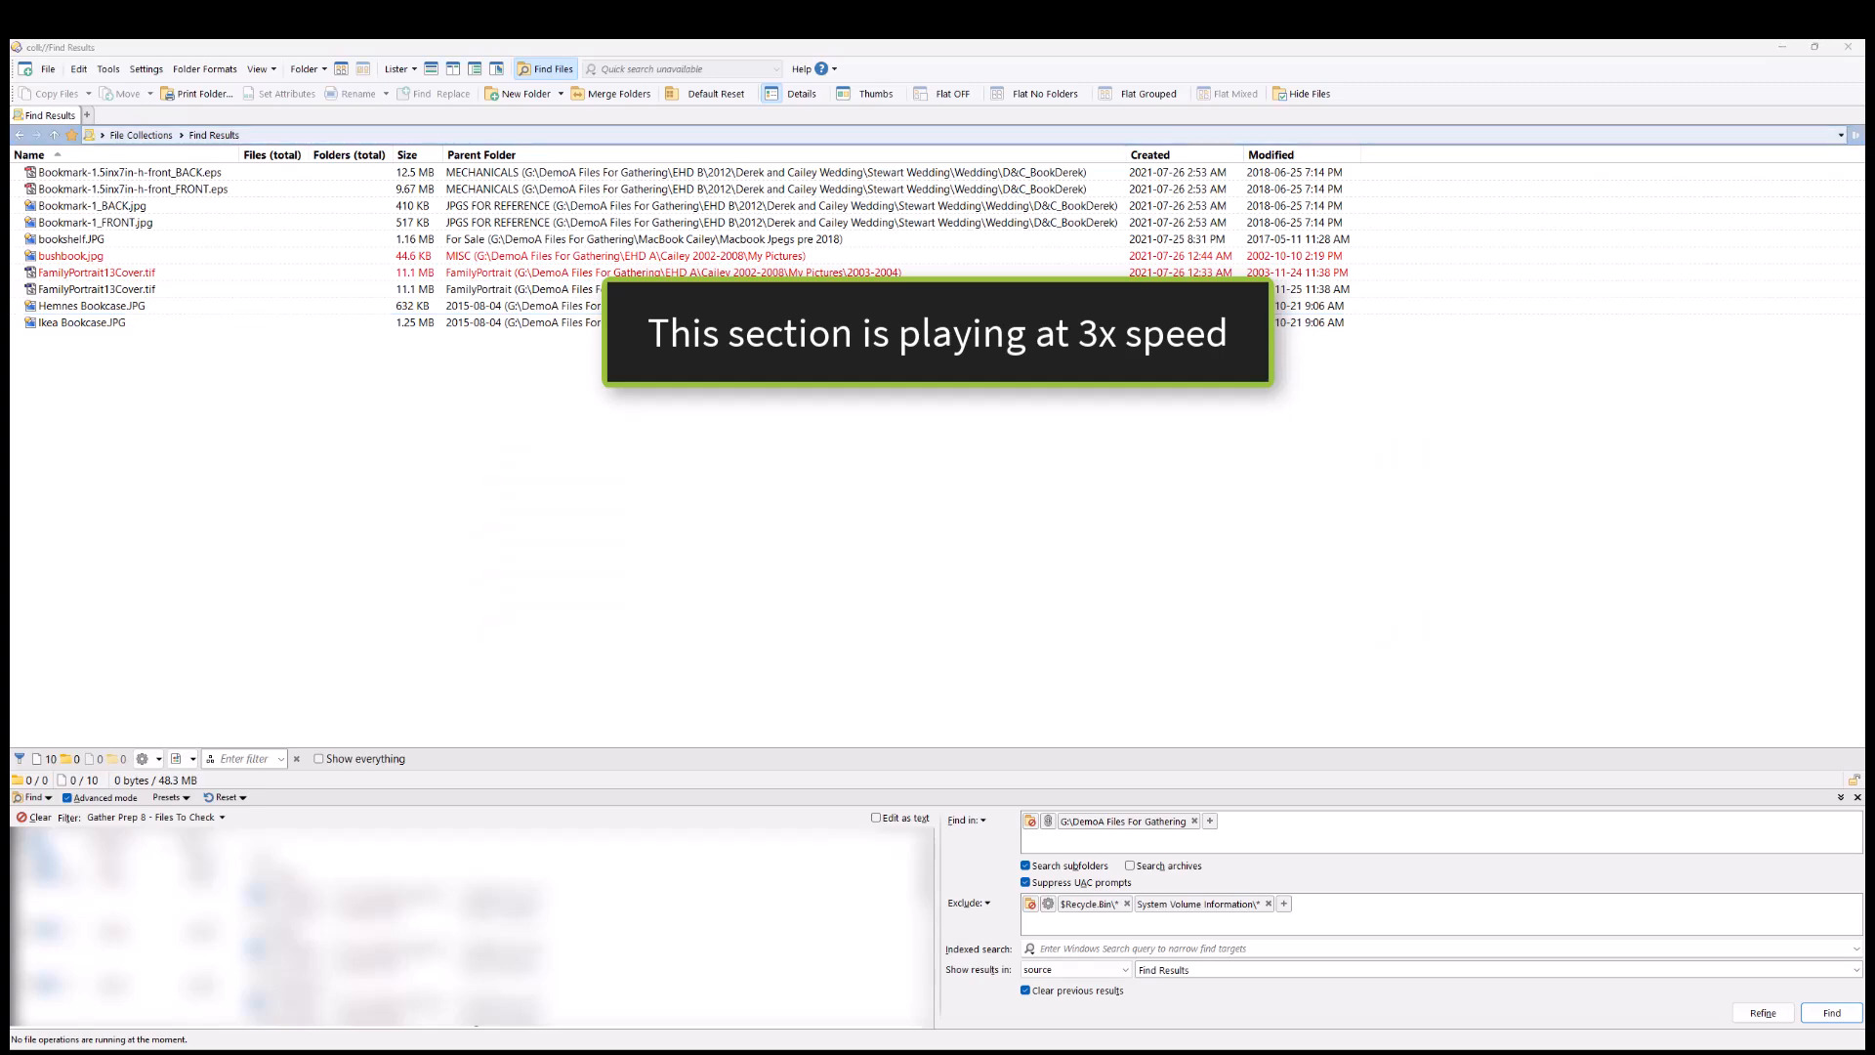
- Search with the saved filter "Gather Prep 2 - Folders UP TO 5KB", sort the folders by total files and delete them all
{"action": "left_click", "coordinate": [143, 818]}
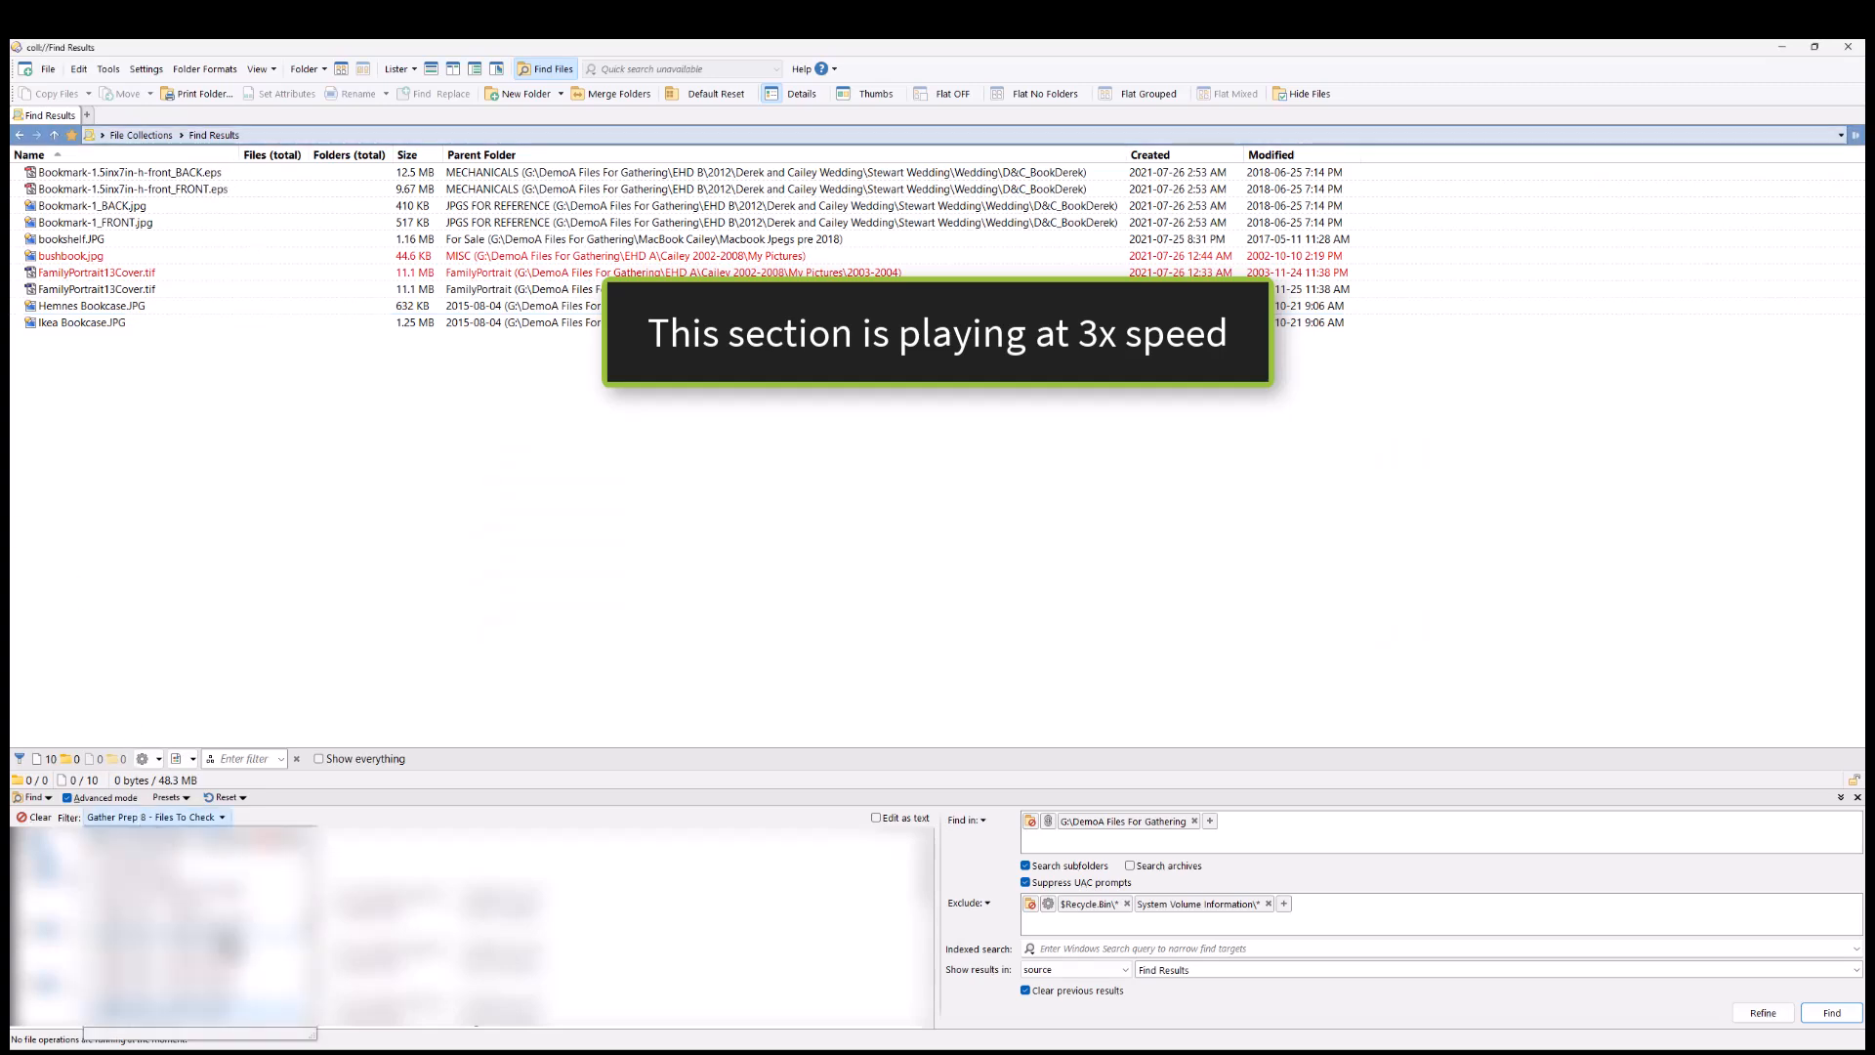
{"action": "left_click", "coordinate": [146, 864]}
{"action": "left_click", "coordinate": [1831, 1012]}
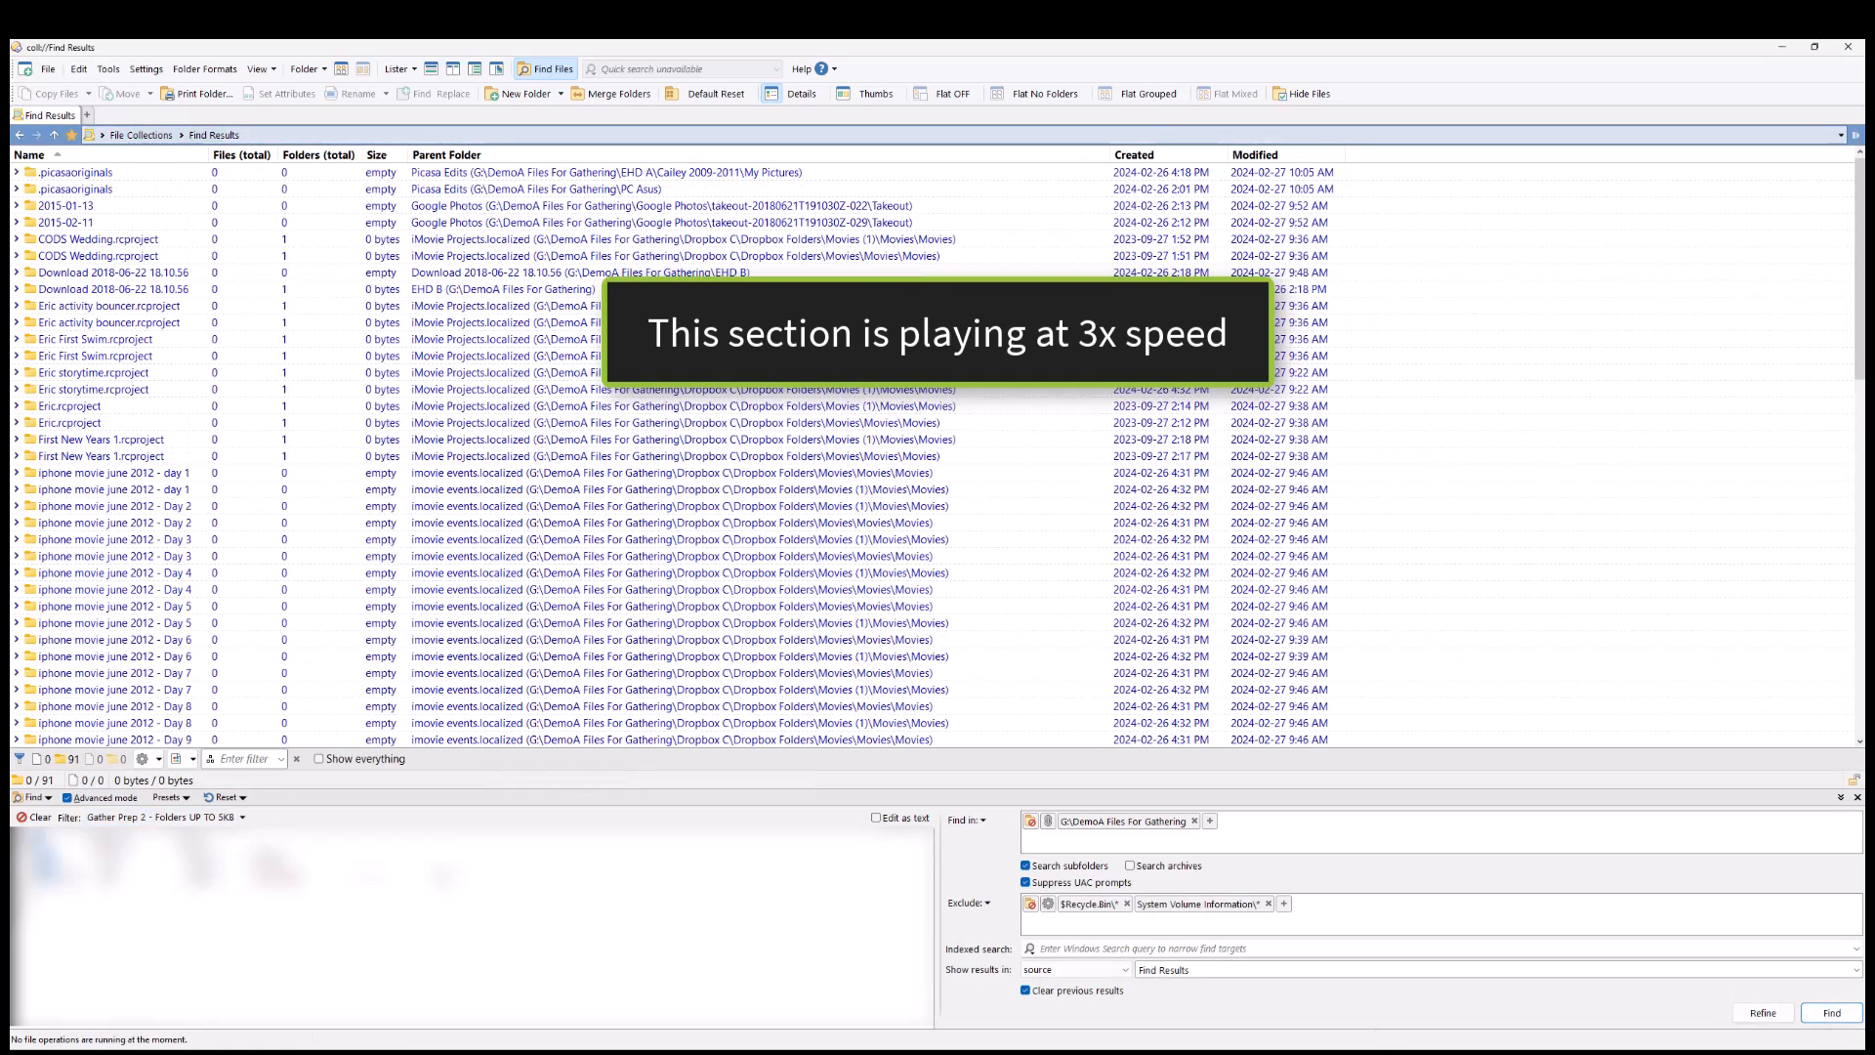
{"action": "left_click", "coordinate": [230, 156]}
{"action": "left_click", "coordinate": [230, 157]}
{"action": "left_click", "coordinate": [223, 172]}
{"action": "scroll", "coordinate": [188, 211], "scroll_direction": "down", "scroll_amount": 18}
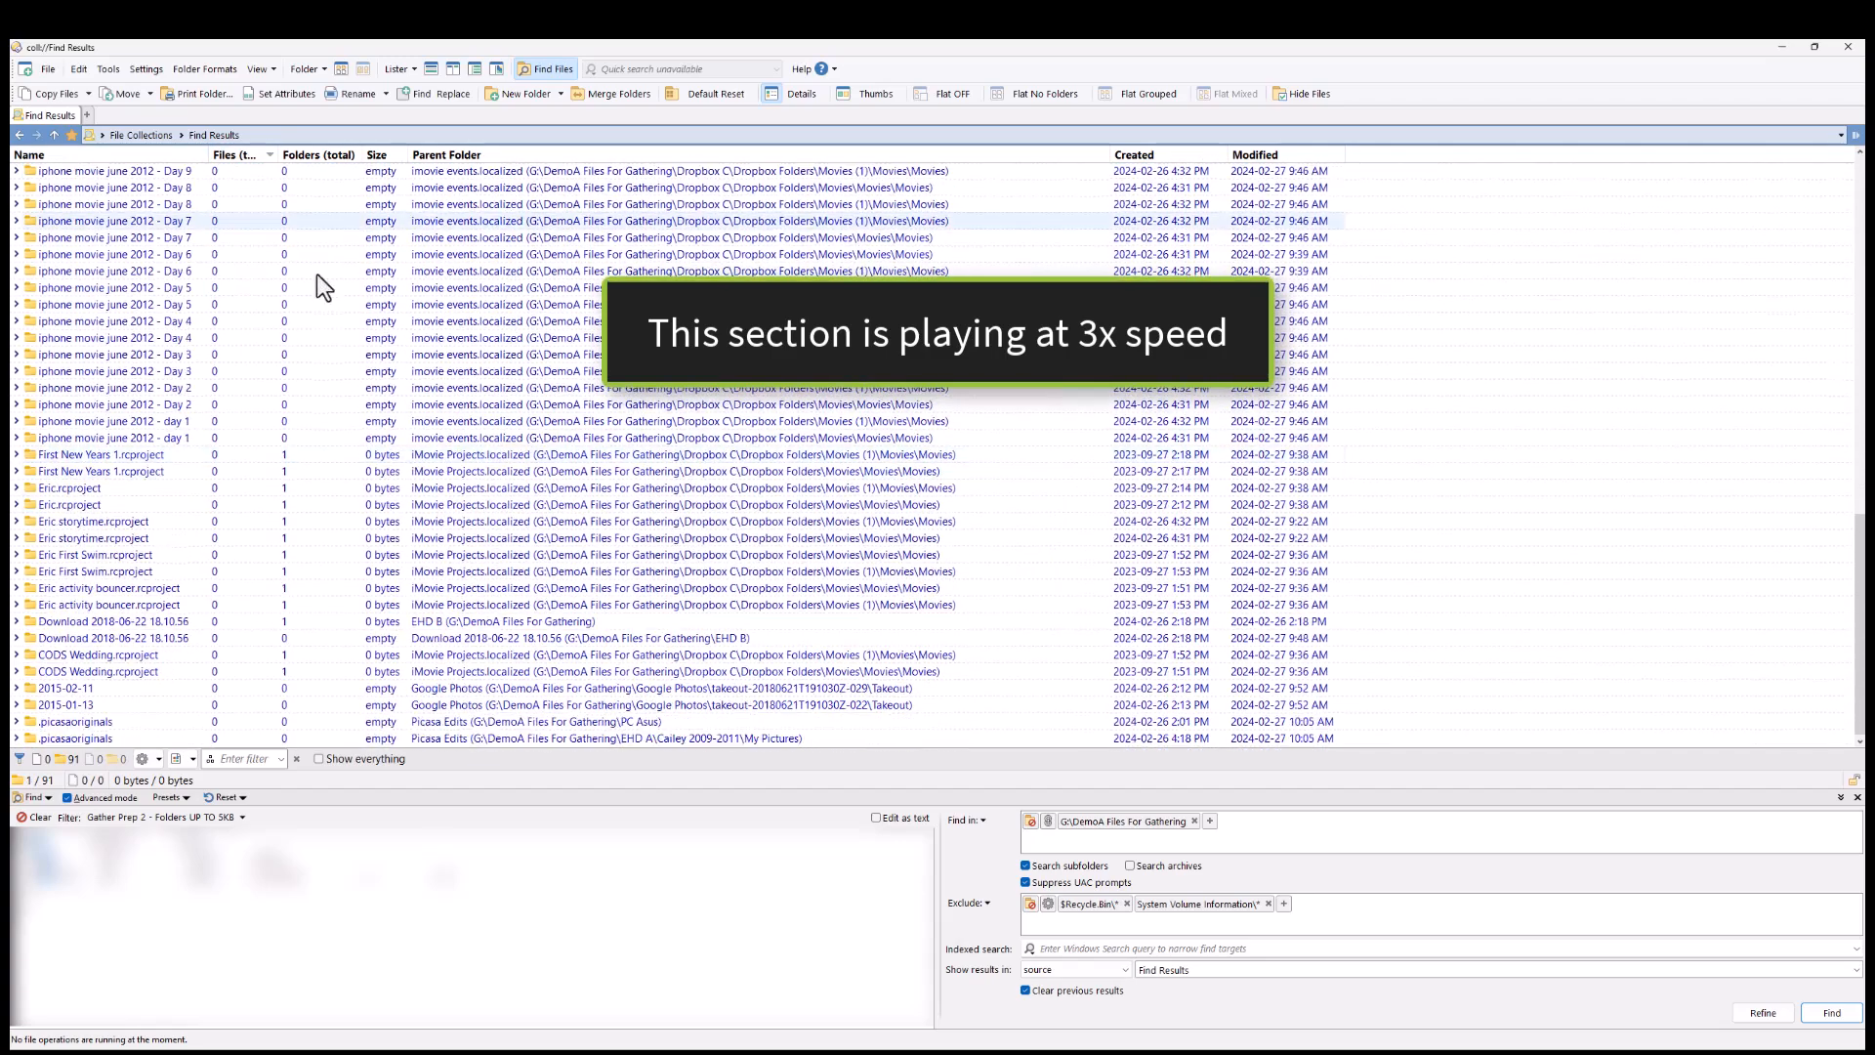
{"action": "key", "text": "ctrl+a"}
{"action": "key", "text": "Delete"}
{"action": "left_click", "coordinate": [971, 593]}
{"action": "left_click", "coordinate": [984, 583]}
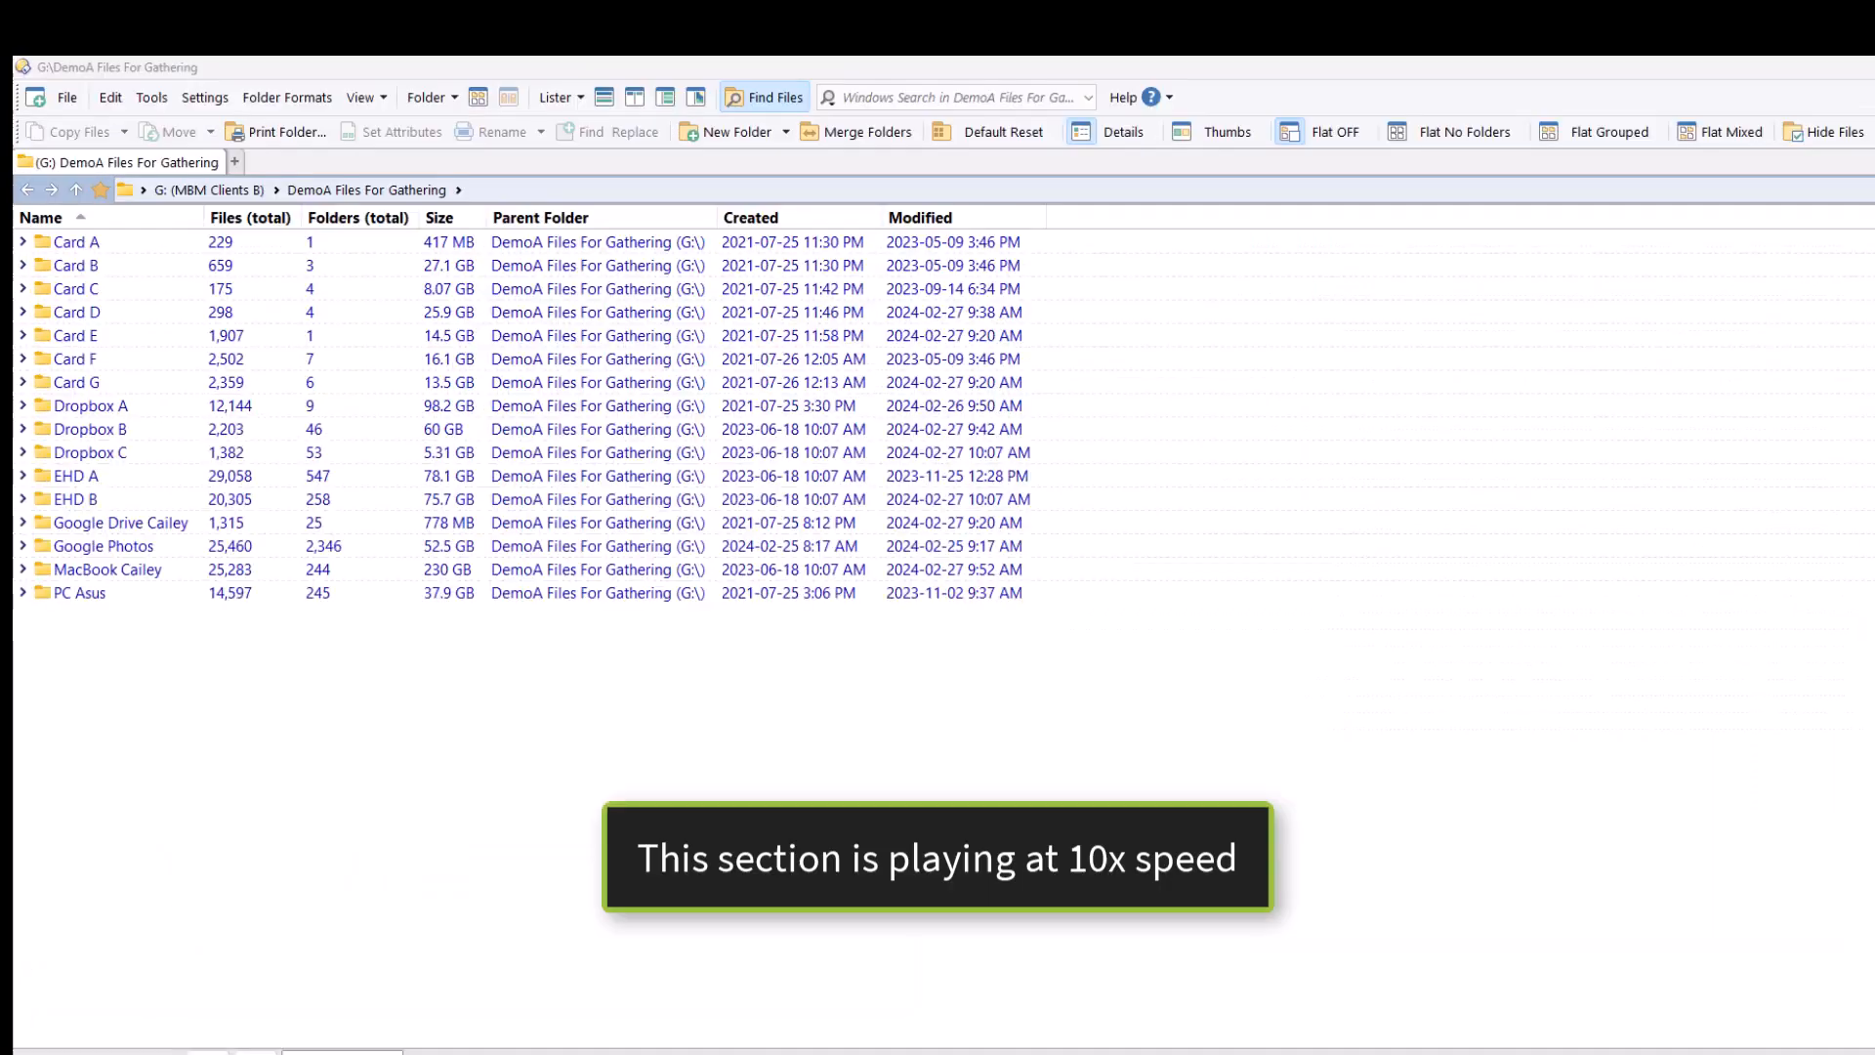
- Capture screenshots of the folder totals in DemoA Files For Gathering and inside Dropbox A
{"action": "key", "text": "super+shift+s"}
{"action": "left_click_drag", "start_coordinate": [17, 171], "coordinate": [479, 607]}
{"action": "double_click", "coordinate": [90, 405]}
{"action": "key", "text": "super+shift+s"}
{"action": "left_click_drag", "start_coordinate": [14, 178], "coordinate": [493, 357]}
{"action": "double_click", "coordinate": [156, 512]}
- Open Dropbox B and Dropbox C in turn, capture a screenshot of each folder's listing and return to the parent folder
{"action": "double_click", "coordinate": [90, 428]}
{"action": "key", "text": "super+shift+s"}
{"action": "left_click_drag", "start_coordinate": [18, 180], "coordinate": [493, 357]}
{"action": "double_click", "coordinate": [155, 512]}
{"action": "double_click", "coordinate": [90, 449]}
{"action": "key", "text": "super+shift+s"}
{"action": "left_click_drag", "start_coordinate": [15, 186], "coordinate": [888, 996]}
{"action": "left_click", "coordinate": [432, 190]}
- Open EHD A and EHD B in turn, capture a screenshot of each listing and return to the parent folder
{"action": "double_click", "coordinate": [164, 475]}
{"action": "key", "text": "super+shift+s"}
{"action": "left_click_drag", "start_coordinate": [16, 178], "coordinate": [1221, 358]}
{"action": "left_click", "coordinate": [410, 191]}
{"action": "double_click", "coordinate": [174, 500]}
{"action": "key", "text": "super+shift+s"}
{"action": "left_click_drag", "start_coordinate": [16, 178], "coordinate": [1215, 996]}
{"action": "left_click", "coordinate": [367, 190]}
- Open the Google Drive and Google Photos folders in turn, capture a screenshot of each listing and return to the parent folder
{"action": "double_click", "coordinate": [53, 528]}
{"action": "key", "text": "super+shift+s"}
{"action": "left_click_drag", "start_coordinate": [15, 178], "coordinate": [1223, 851]}
{"action": "left_click", "coordinate": [364, 190]}
{"action": "double_click", "coordinate": [93, 549]}
{"action": "key", "text": "super+shift+s"}
{"action": "left_click_drag", "start_coordinate": [16, 178], "coordinate": [1230, 893]}
{"action": "left_click", "coordinate": [366, 189]}
- Open the MacBook folder, capture its long listing in two screenshots and return to DemoA Files For Gathering
{"action": "double_click", "coordinate": [90, 572]}
{"action": "key", "text": "super+shift+s"}
{"action": "left_click_drag", "start_coordinate": [16, 178], "coordinate": [1361, 1045]}
{"action": "scroll", "coordinate": [748, 916], "scroll_direction": "down", "scroll_amount": 12}
{"action": "scroll", "coordinate": [747, 915], "scroll_direction": "up", "scroll_amount": 1}
{"action": "key", "text": "Home"}
{"action": "scroll", "coordinate": [748, 635], "scroll_direction": "down", "scroll_amount": 12}
{"action": "key", "text": "super+shift+s"}
{"action": "left_click_drag", "start_coordinate": [16, 178], "coordinate": [1361, 1047]}
{"action": "left_click", "coordinate": [354, 193]}
- Open the PC Asus folder and capture a screenshot of its listing
{"action": "double_click", "coordinate": [79, 595]}
{"action": "key", "text": "super+shift+s"}
{"action": "left_click_drag", "start_coordinate": [15, 178], "coordinate": [622, 1047]}
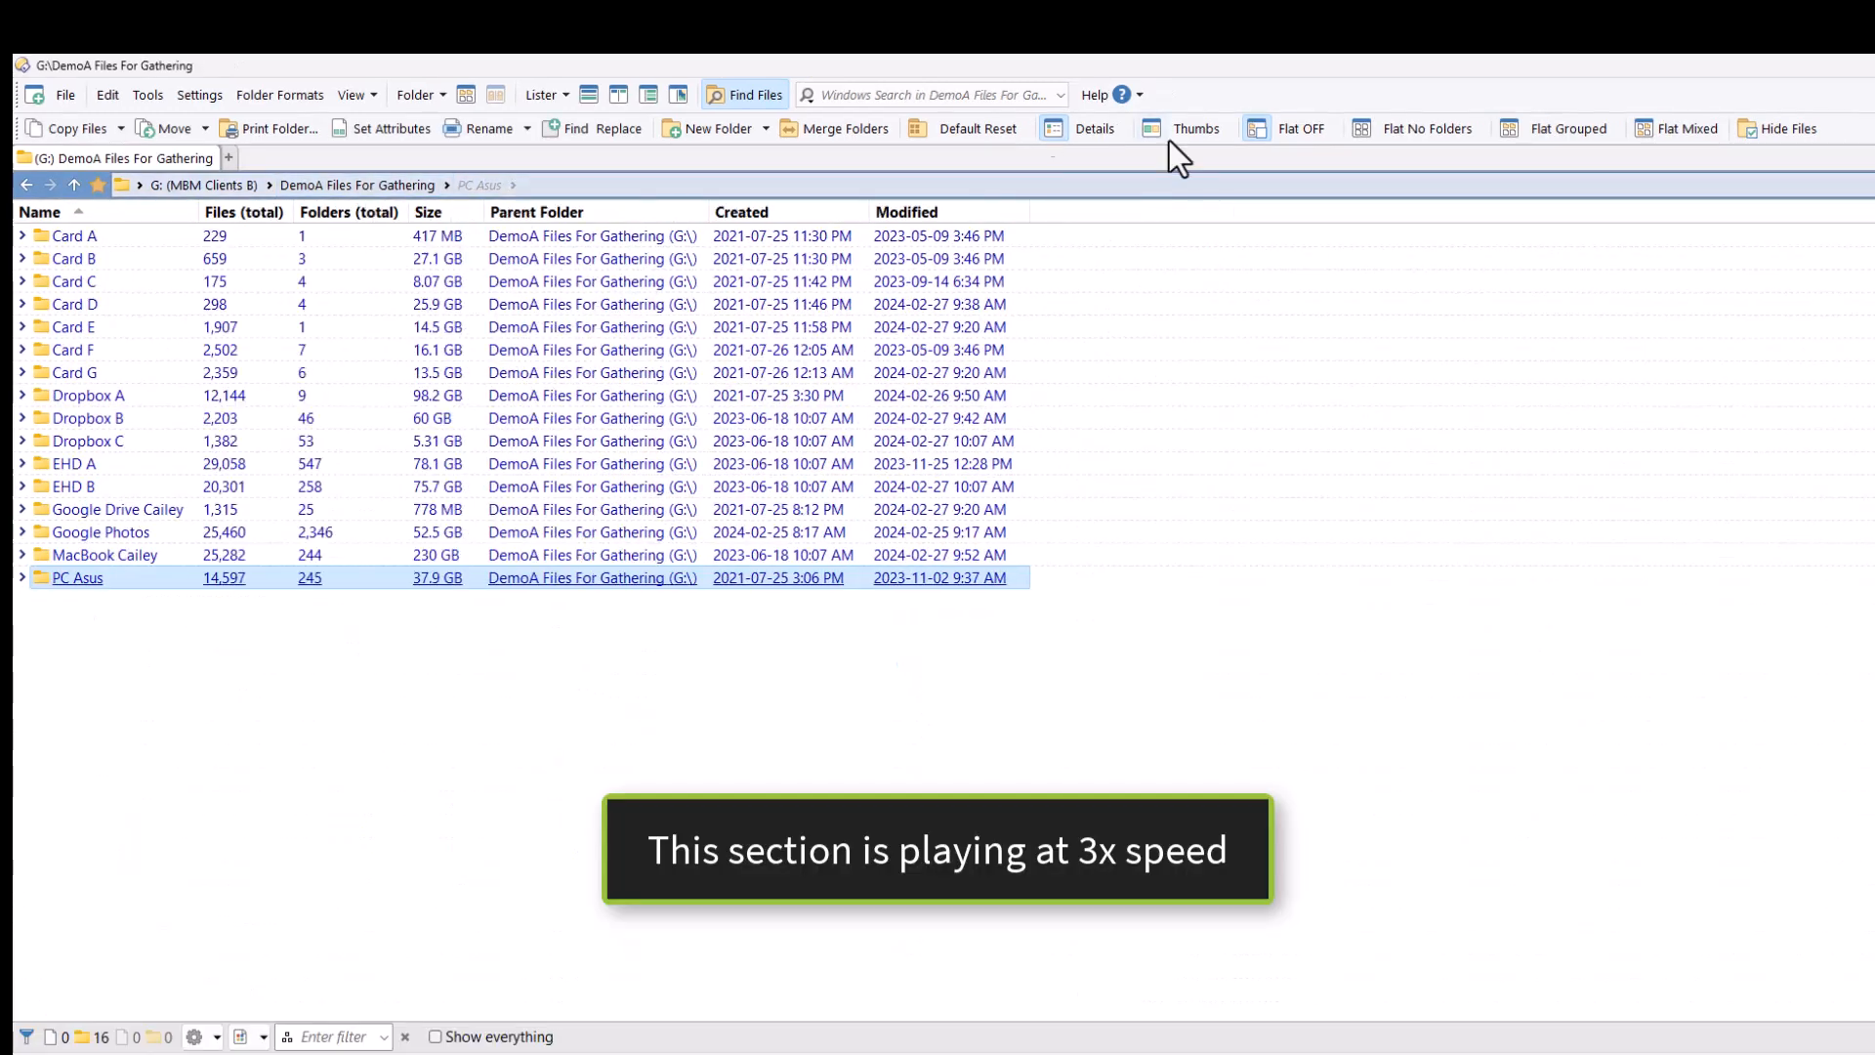
- Show all files in DemoA Files For Gathering in a flat view without folders and capture a screenshot of the file type counts
{"action": "left_click", "coordinate": [1359, 123]}
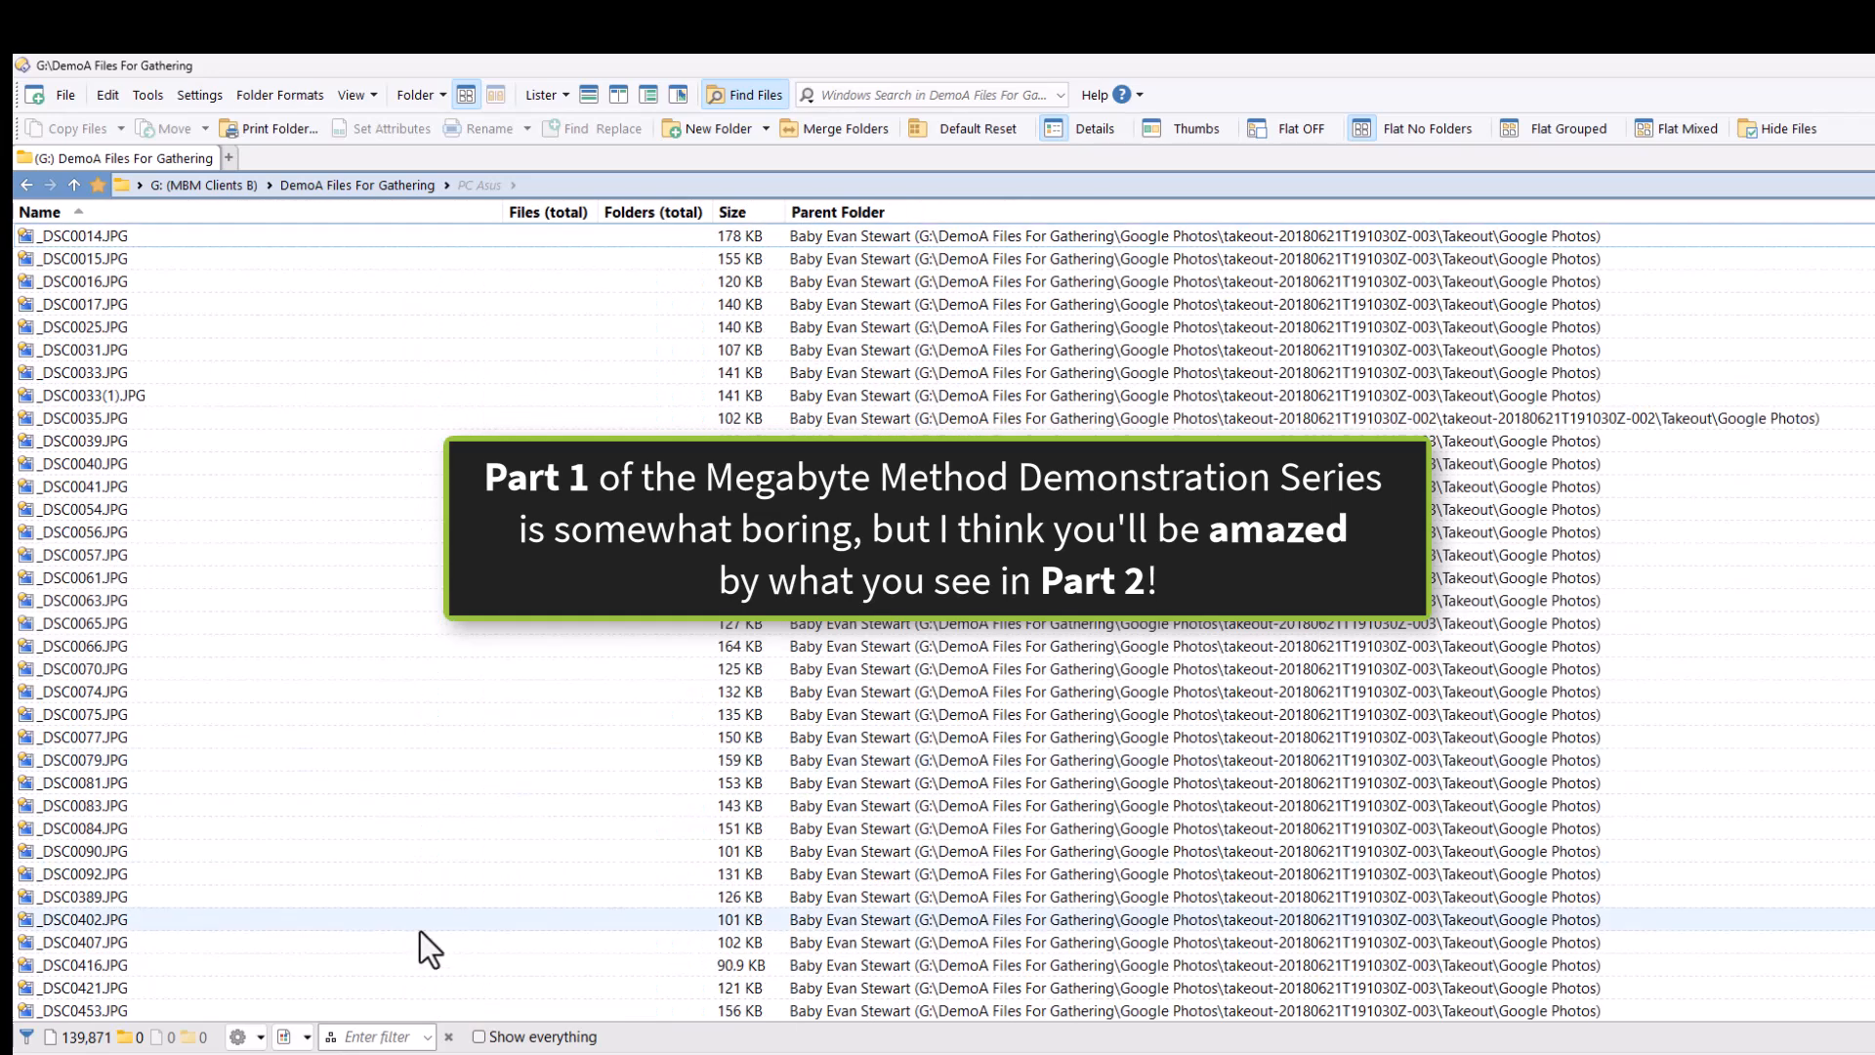
{"action": "left_click", "coordinate": [308, 1037]}
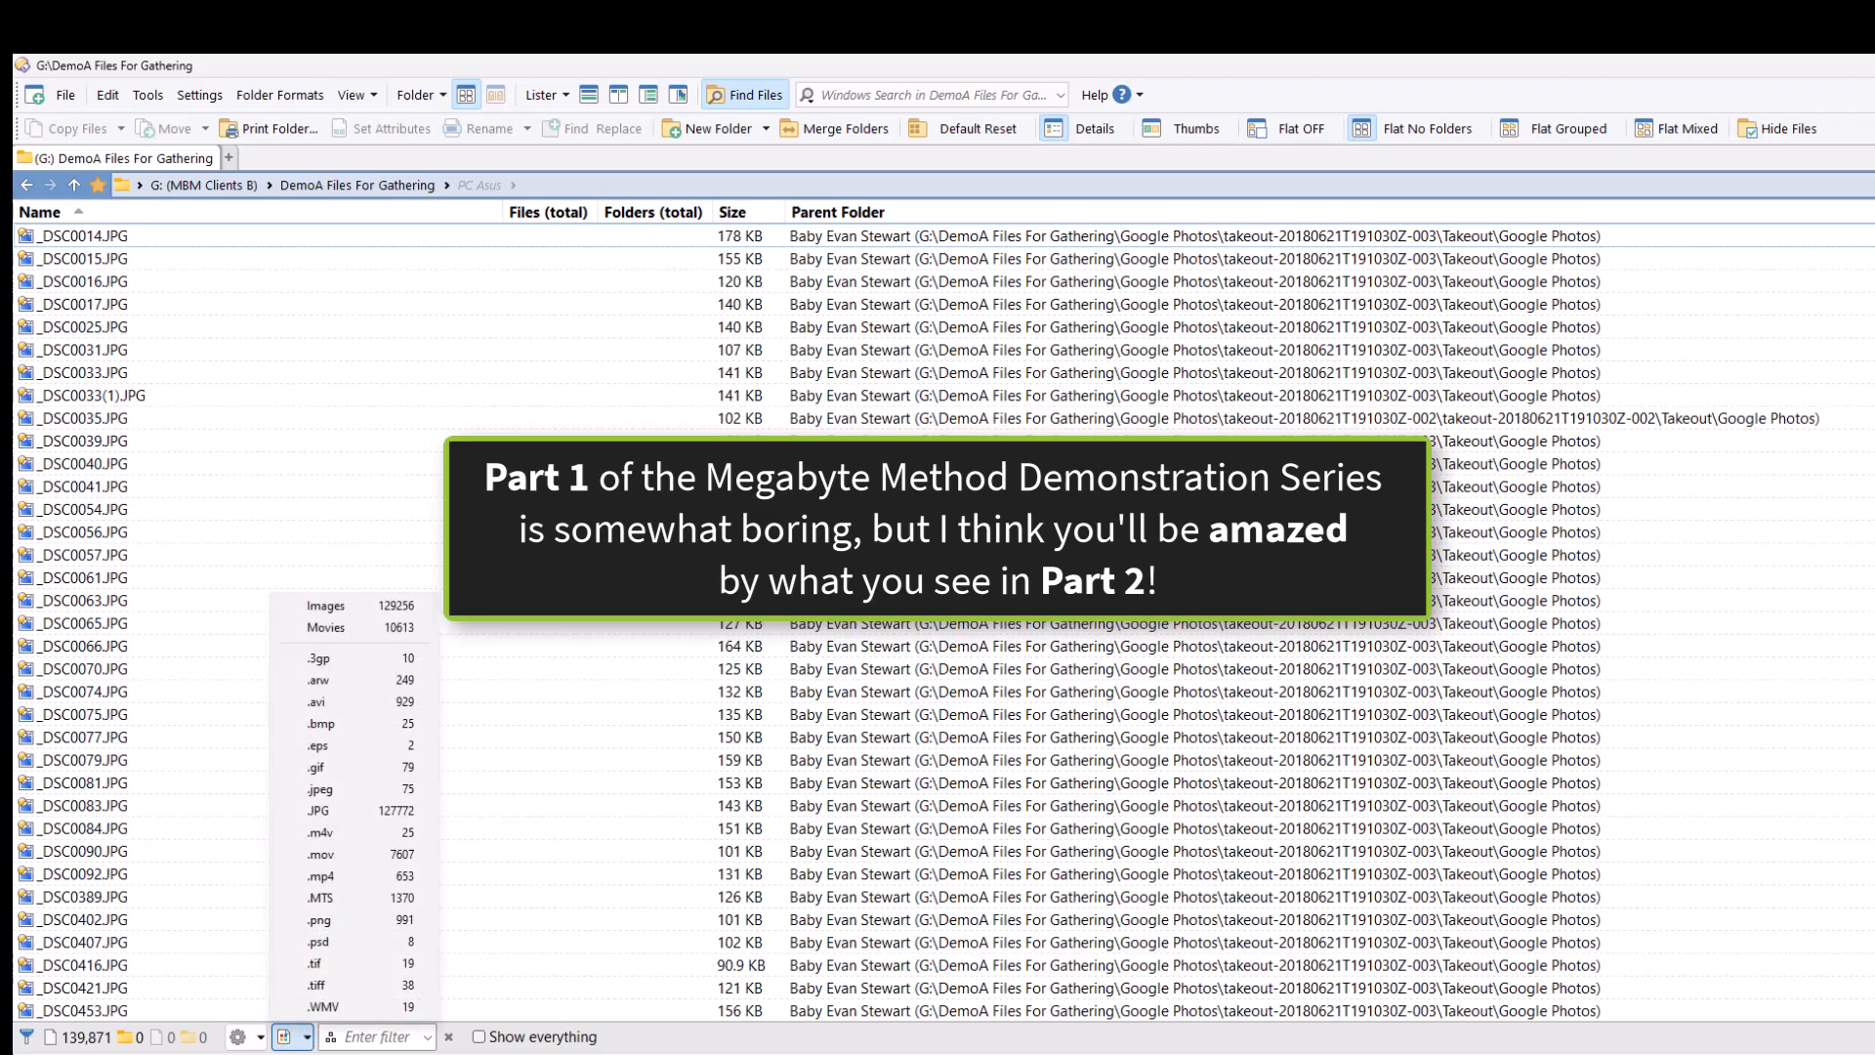
{"action": "key", "text": "super+shift+s"}
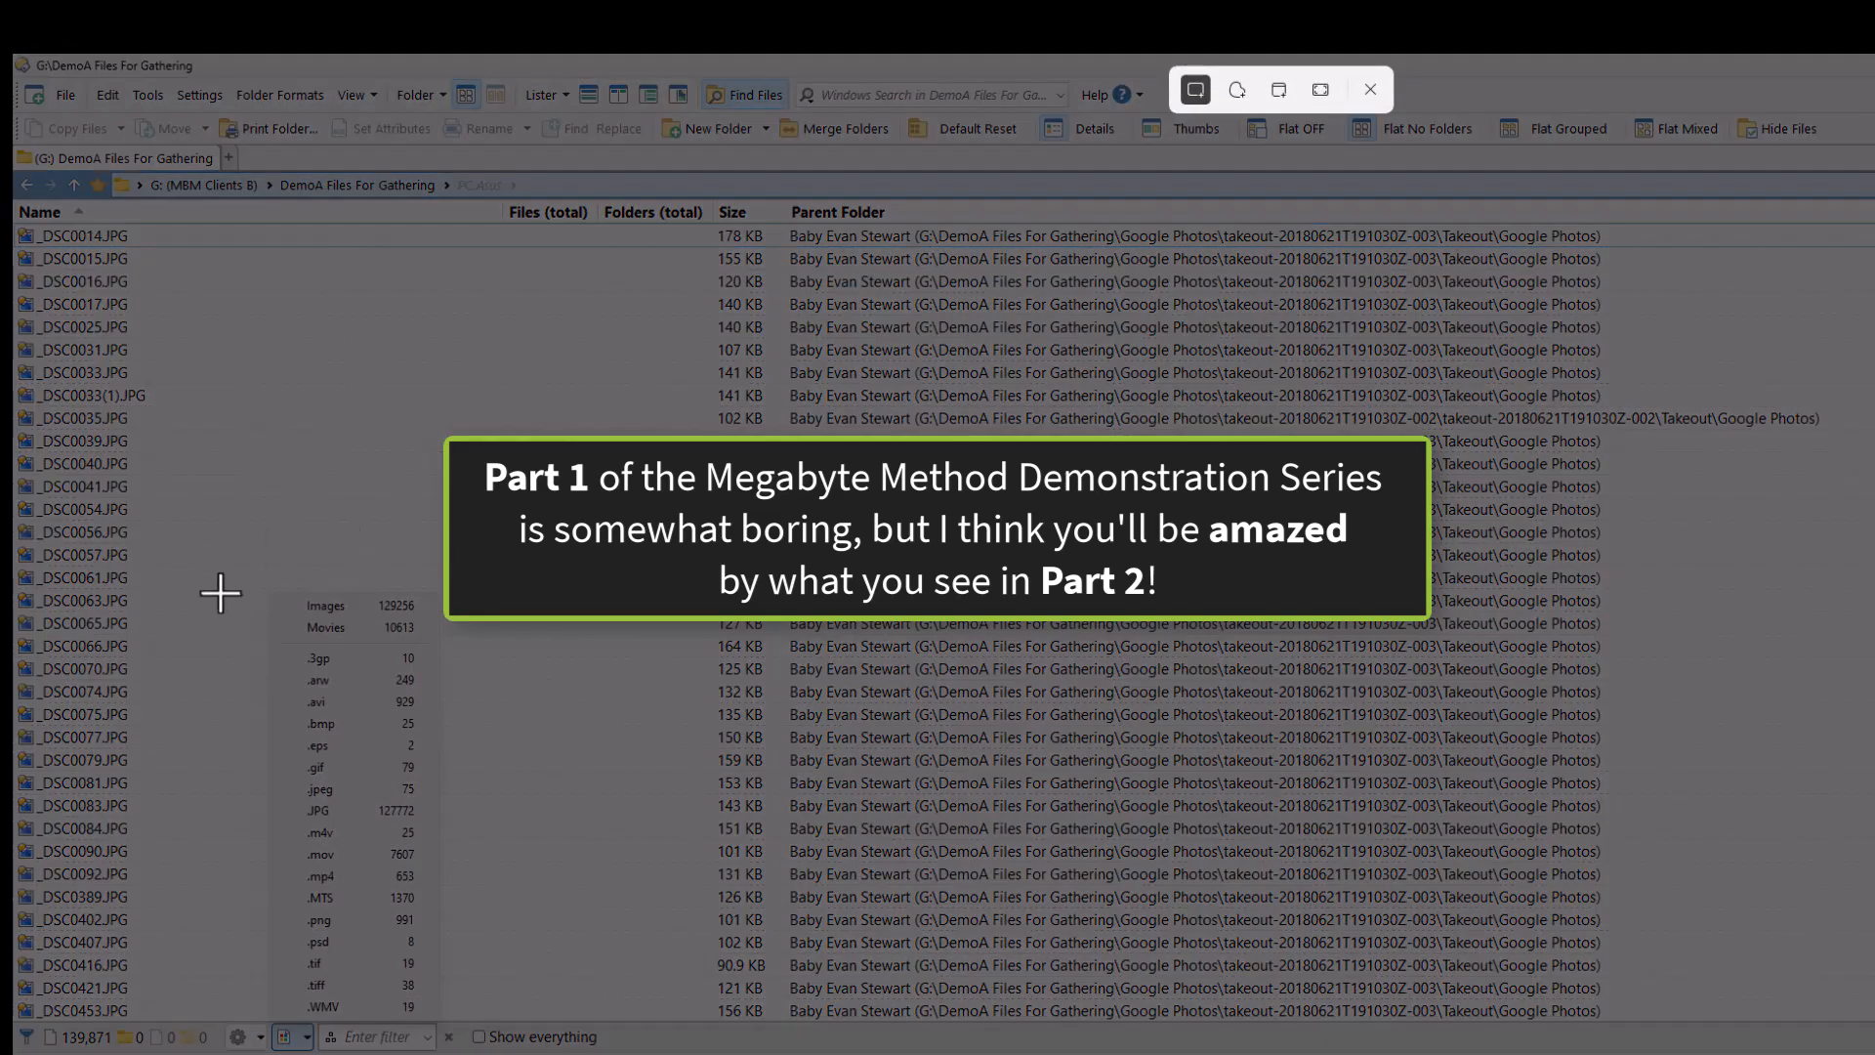
{"action": "left_click_drag", "start_coordinate": [259, 583], "coordinate": [443, 1030]}
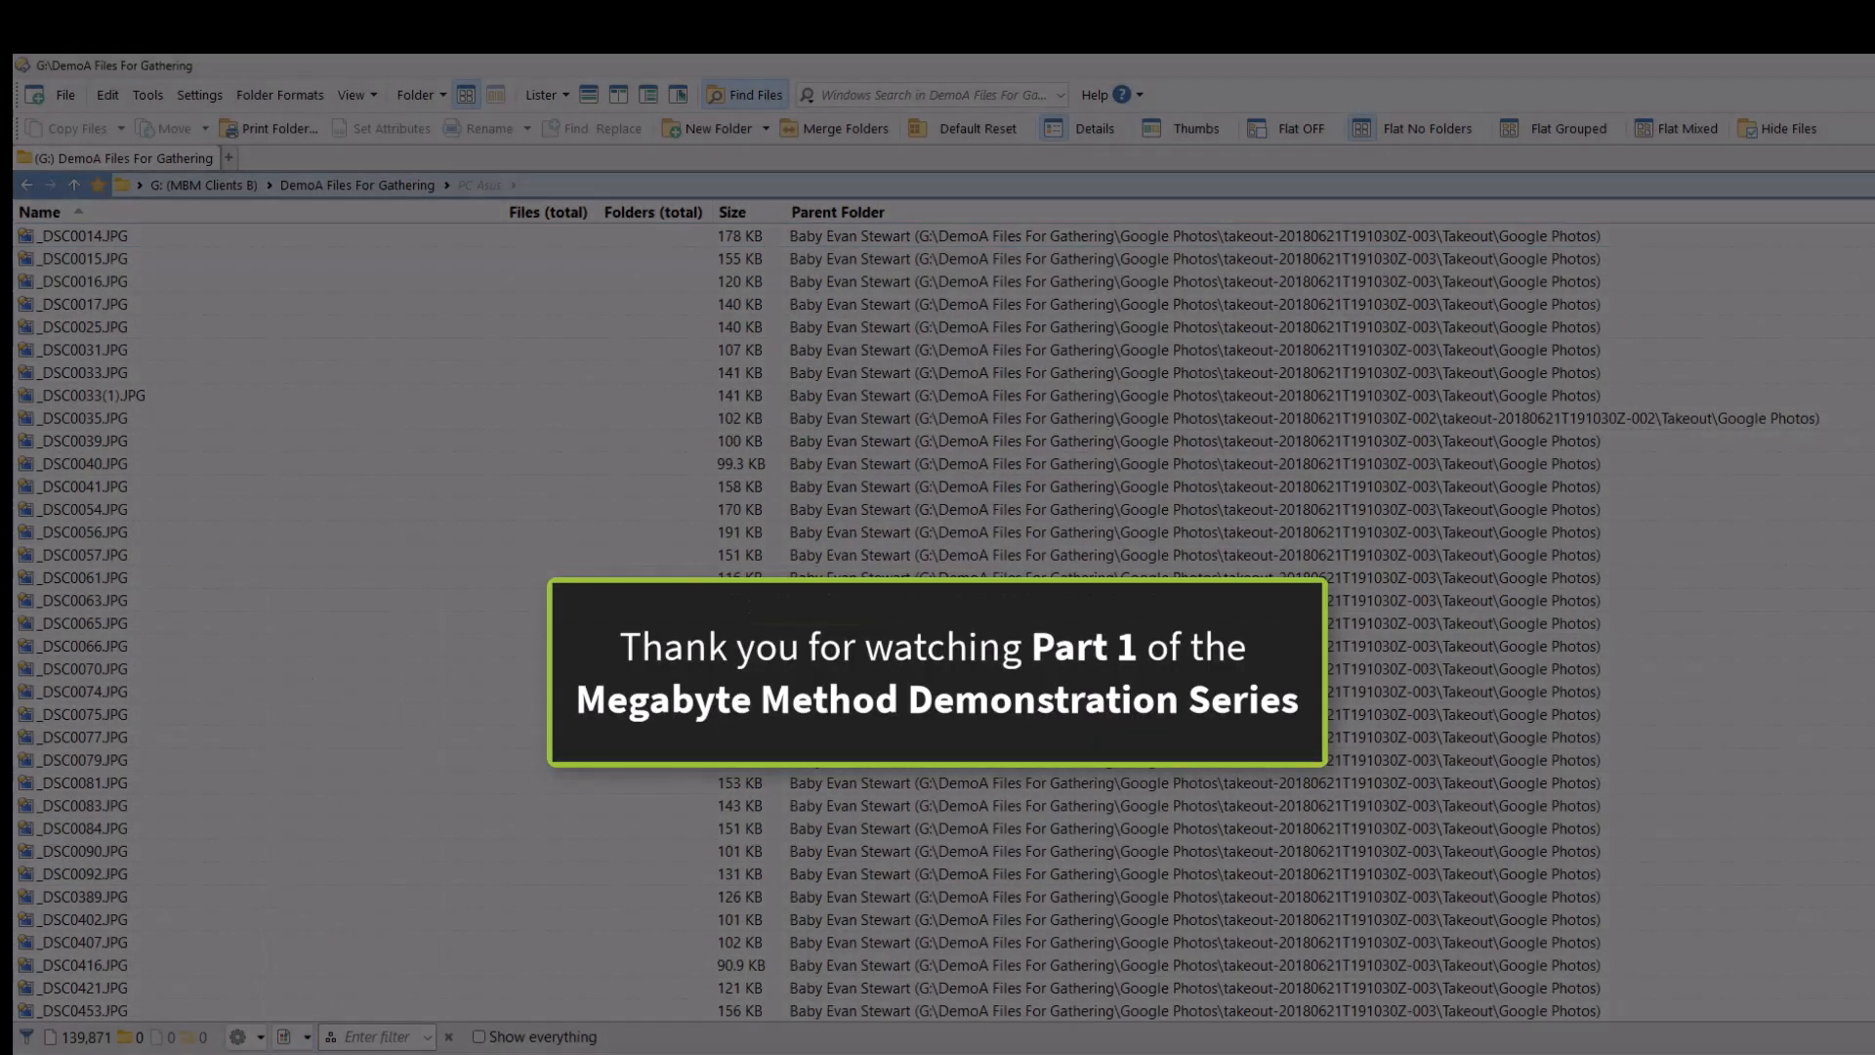